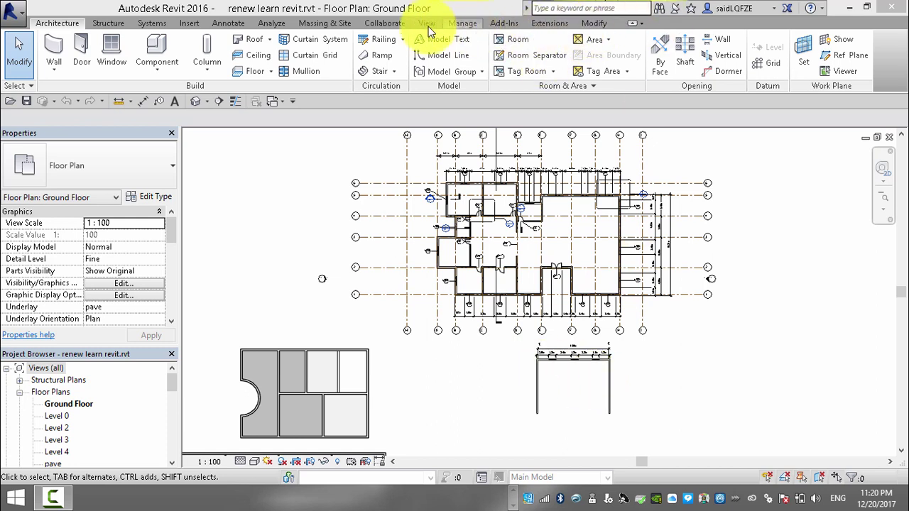
Glance at the annotation tools and zoom the plan before returning to building tools
{"action": "left_click", "coordinate": [234, 24]}
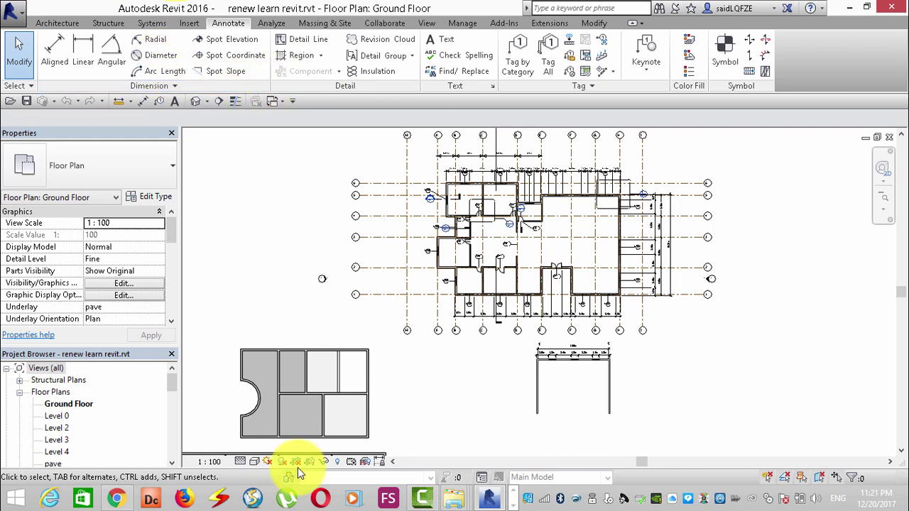
{"action": "scroll", "coordinate": [280, 361], "scroll_direction": "up", "scroll_amount": 2}
{"action": "scroll", "coordinate": [290, 355], "scroll_direction": "up", "scroll_amount": 2}
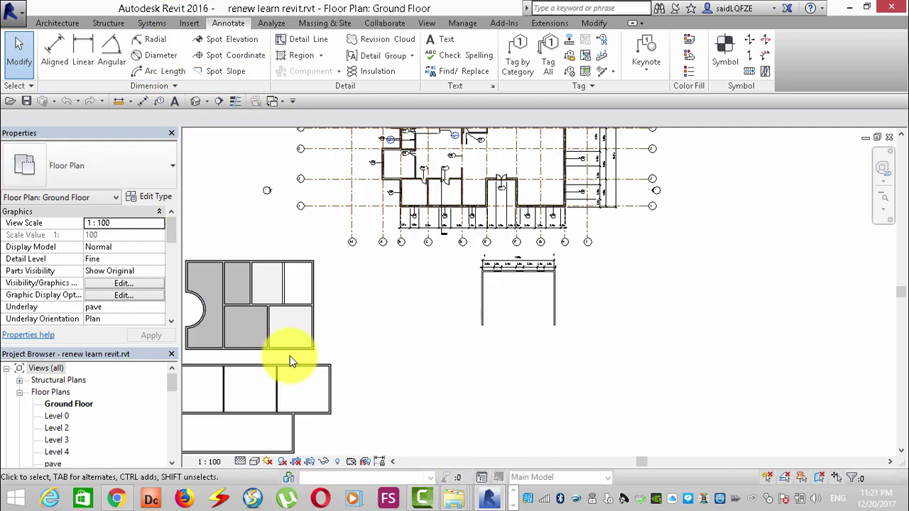
{"action": "scroll", "coordinate": [313, 333], "scroll_direction": "up", "scroll_amount": 1}
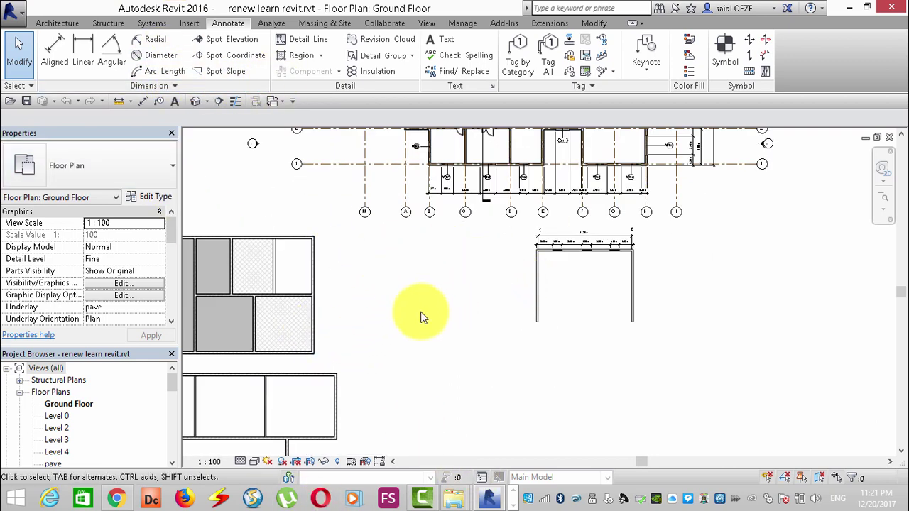
{"action": "left_click", "coordinate": [59, 23]}
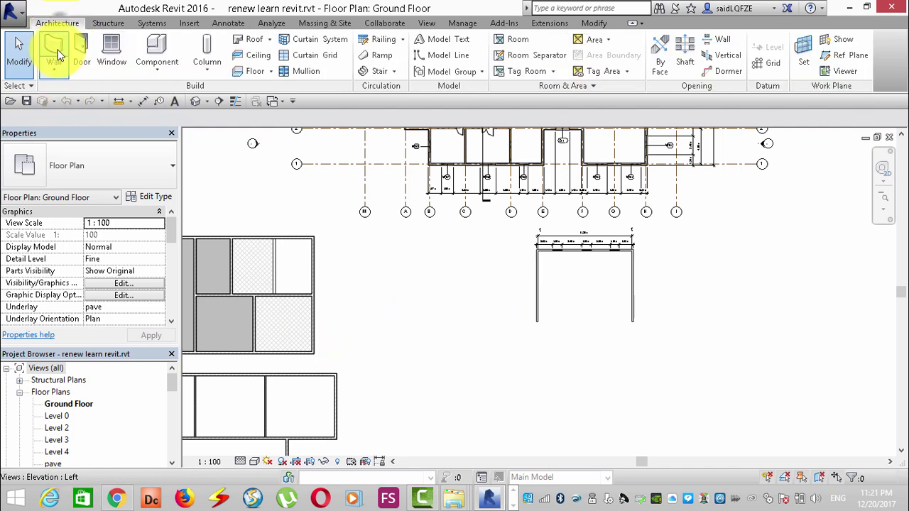
Draw an 8 m horizontal wall and a diagonal wall joined at its left end
{"action": "left_click", "coordinate": [59, 54]}
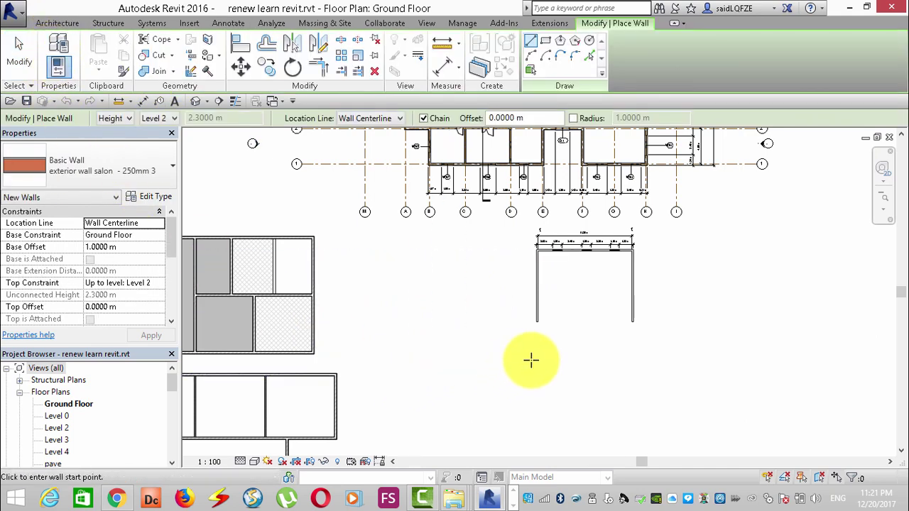
{"action": "left_click", "coordinate": [531, 360]}
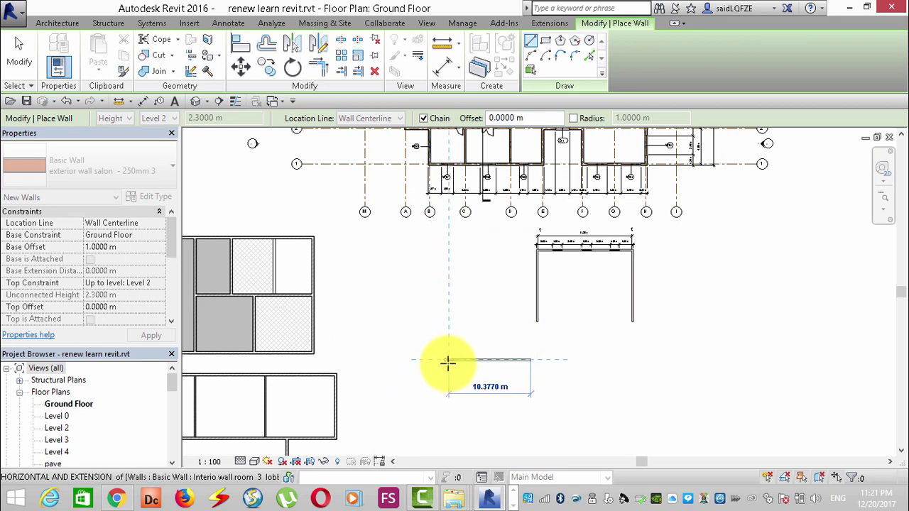
{"action": "scroll", "coordinate": [447, 365], "scroll_direction": "up", "scroll_amount": 3}
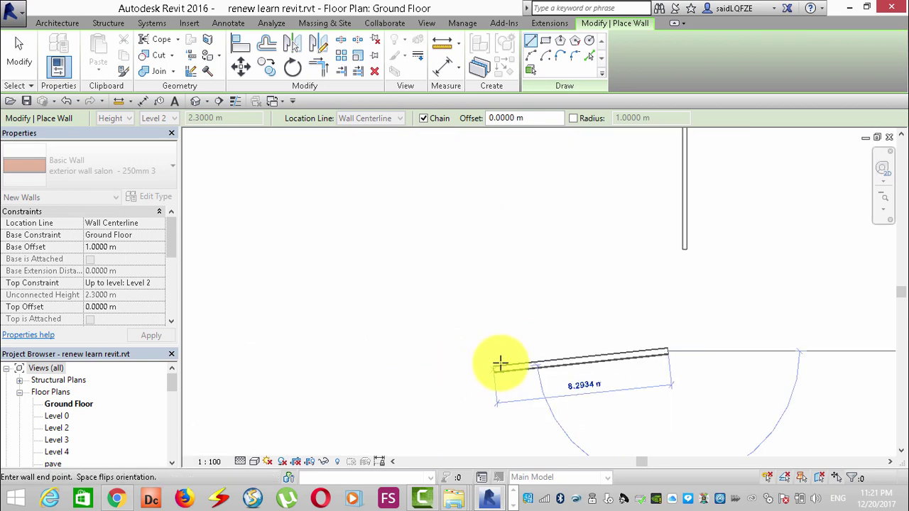
{"action": "left_click", "coordinate": [502, 351]}
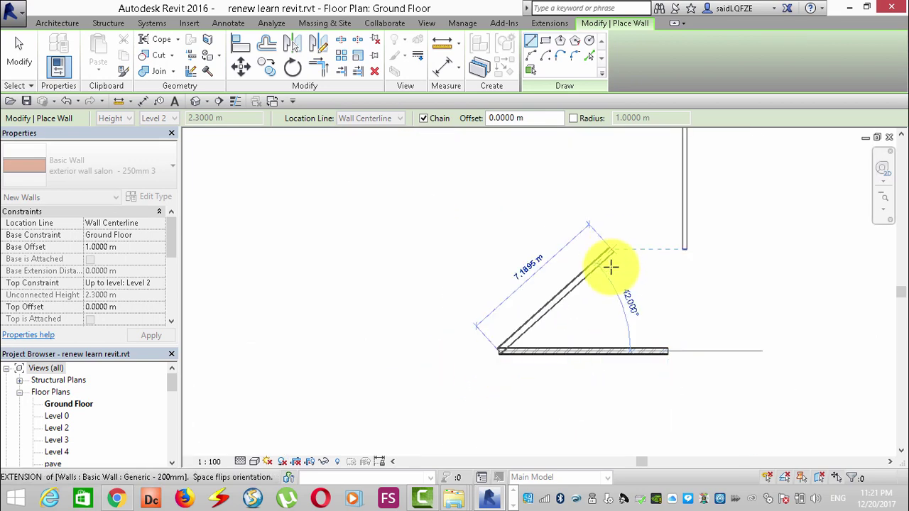
{"action": "left_click", "coordinate": [606, 223]}
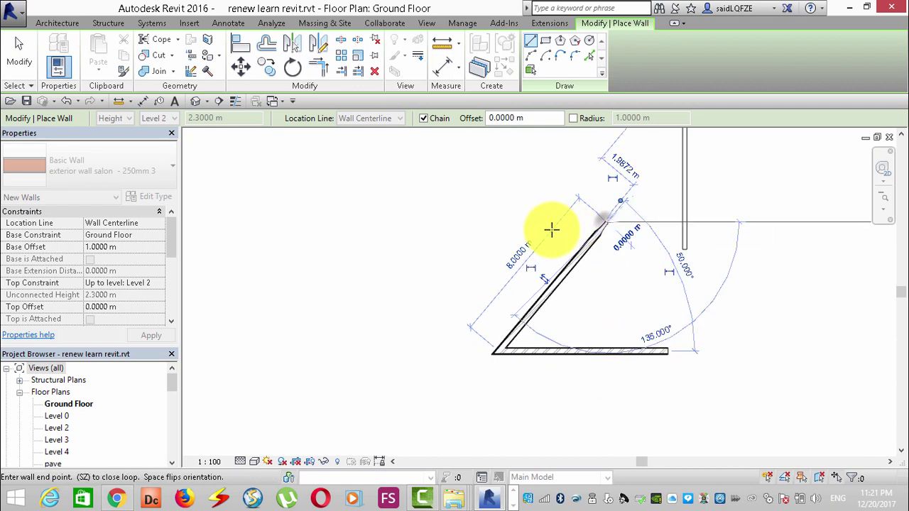
{"action": "right_click", "coordinate": [416, 182]}
{"action": "left_click", "coordinate": [495, 190]}
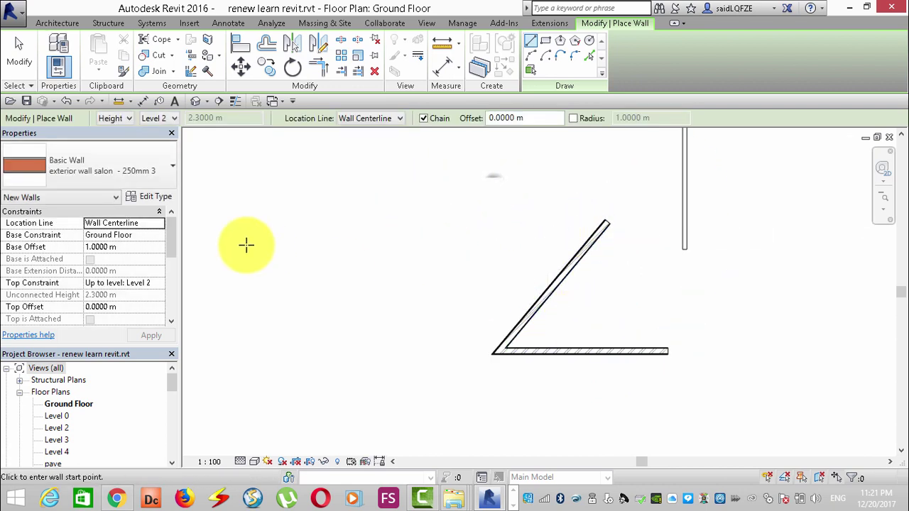
{"action": "scroll", "coordinate": [246, 243], "scroll_direction": "down", "scroll_amount": 2}
{"action": "scroll", "coordinate": [353, 295], "scroll_direction": "up", "scroll_amount": 2}
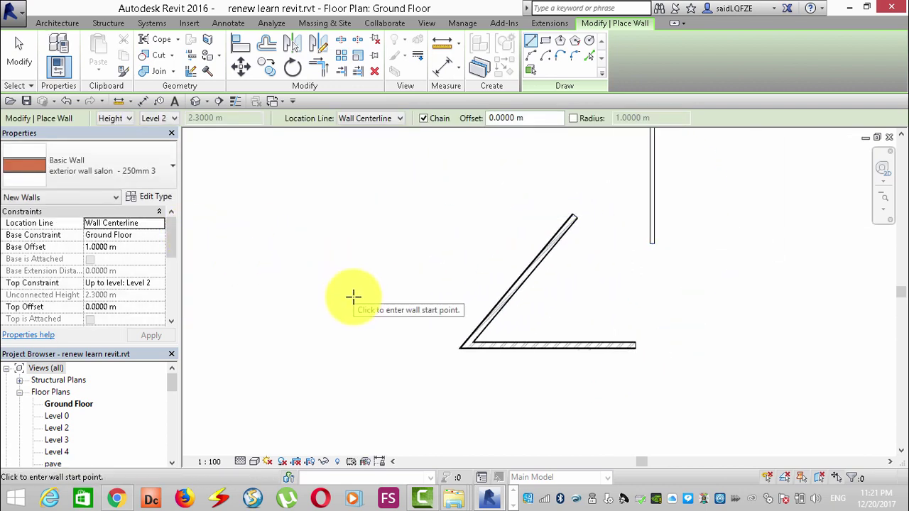
{"action": "left_click", "coordinate": [17, 62]}
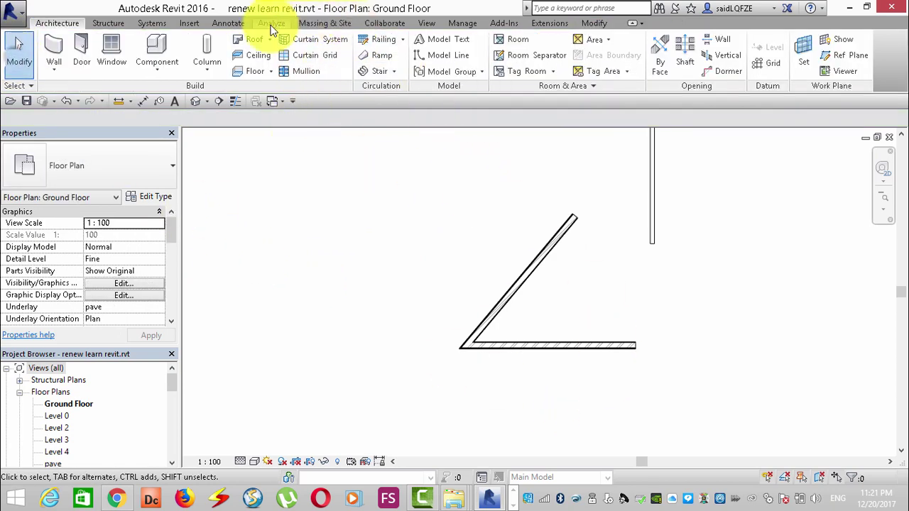
Add a 50° angular dimension between the two walls measured at centrelines
{"action": "left_click", "coordinate": [227, 22]}
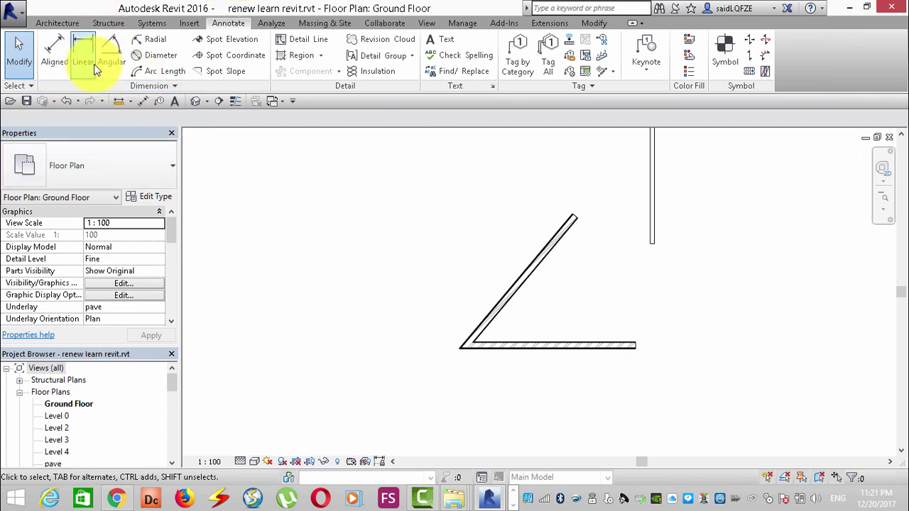
{"action": "left_click", "coordinate": [110, 52]}
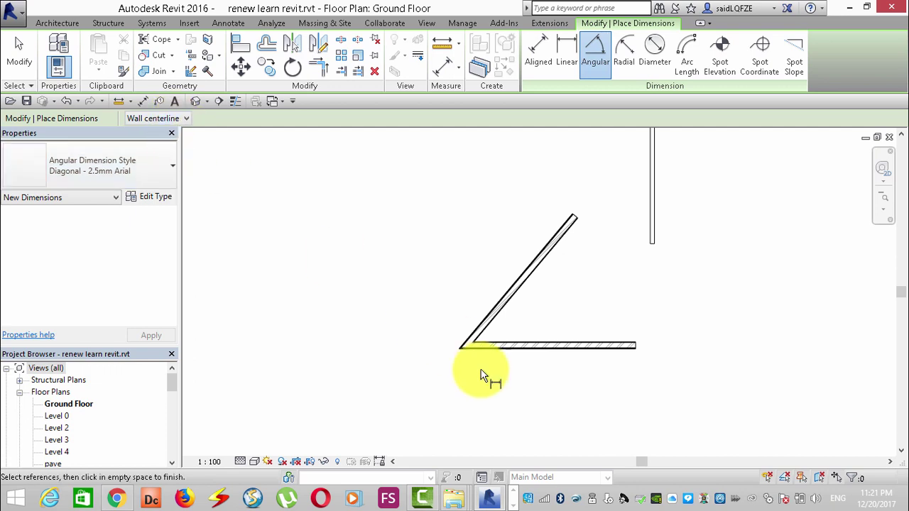
{"action": "scroll", "coordinate": [687, 458], "scroll_direction": "up", "scroll_amount": 2}
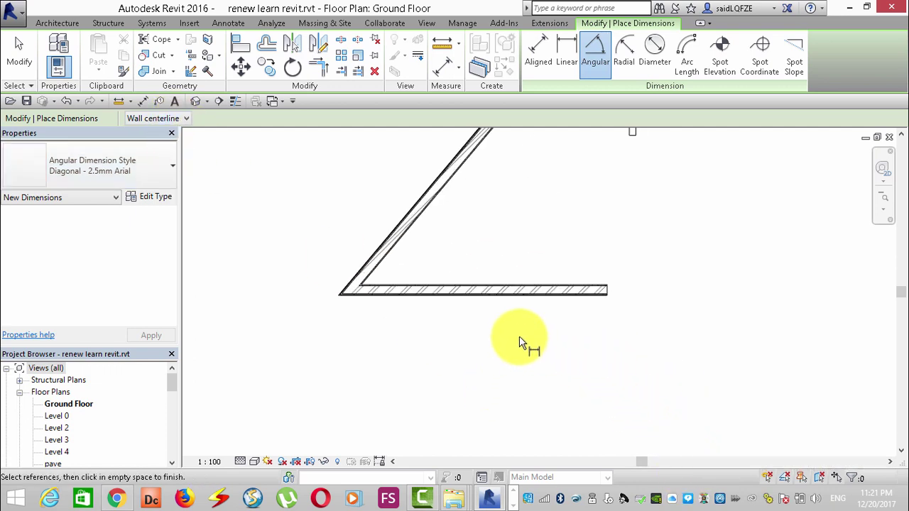
{"action": "left_click", "coordinate": [402, 229]}
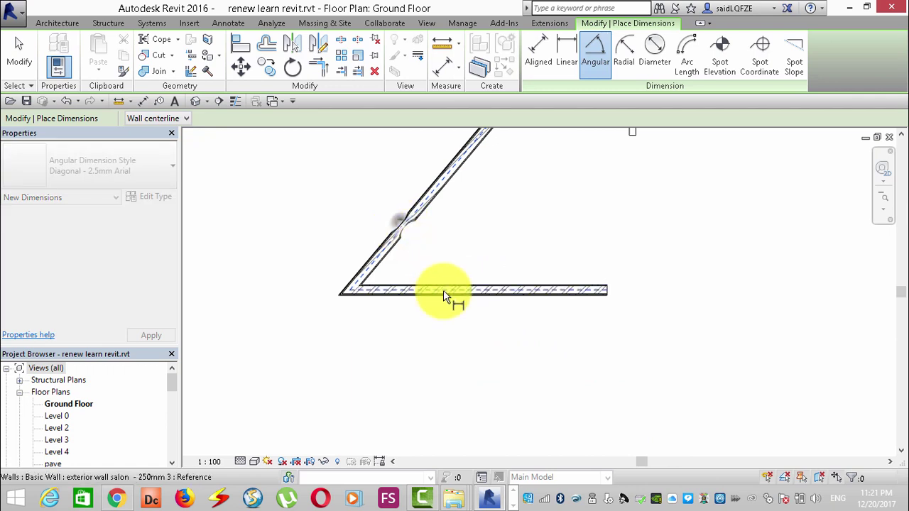
{"action": "left_click", "coordinate": [431, 290]}
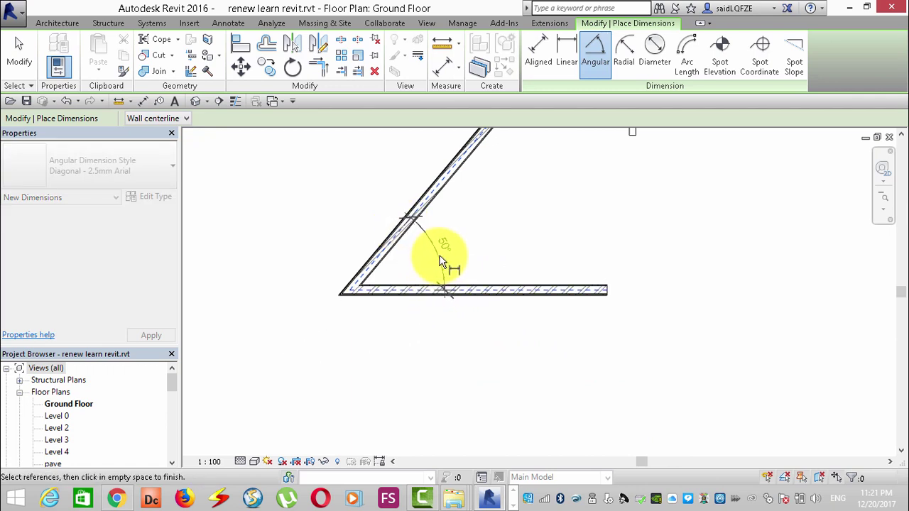
{"action": "left_click", "coordinate": [440, 262]}
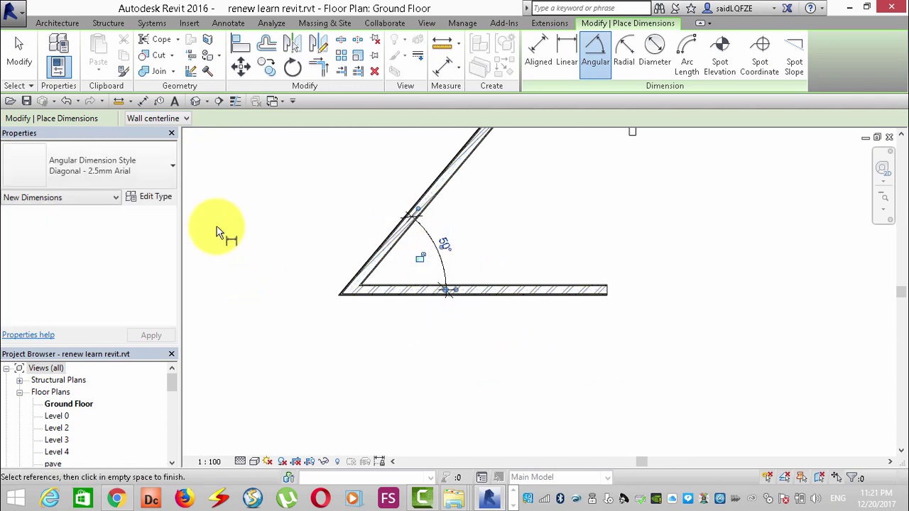
Add a second 50° angular dimension further out, measured to wall faces
{"action": "left_click", "coordinate": [161, 119]}
{"action": "left_click", "coordinate": [162, 137]}
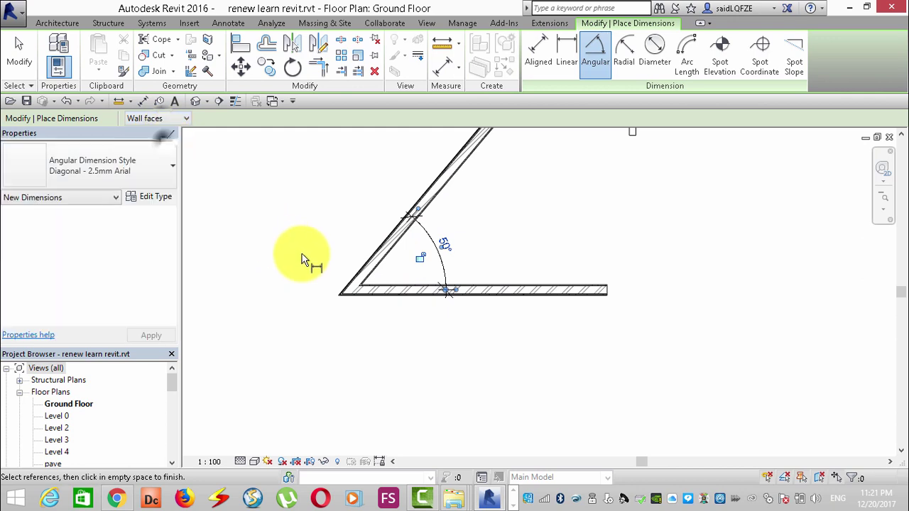
{"action": "left_click", "coordinate": [383, 248]}
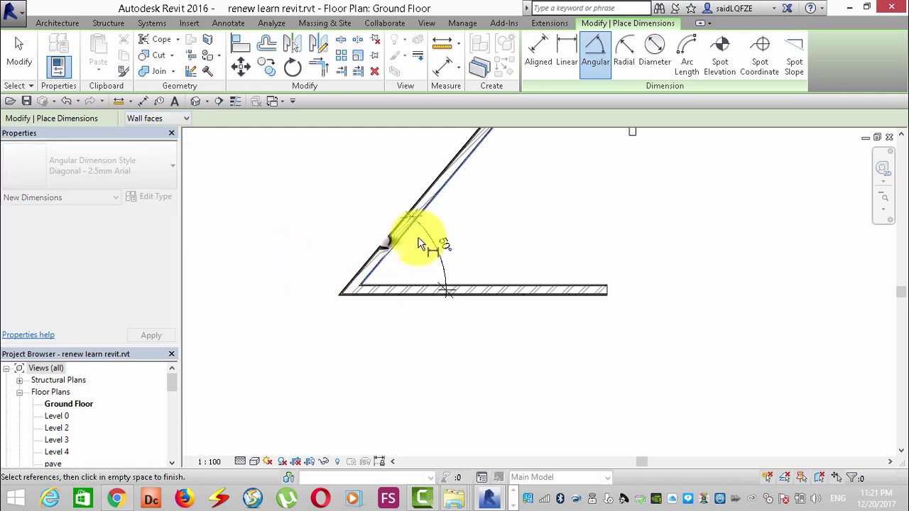
{"action": "left_click", "coordinate": [451, 183]}
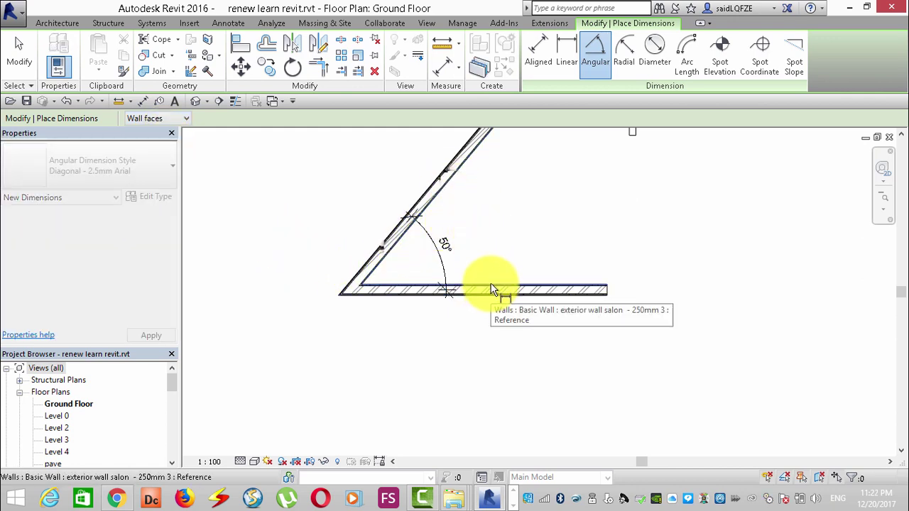
{"action": "left_click", "coordinate": [454, 175]}
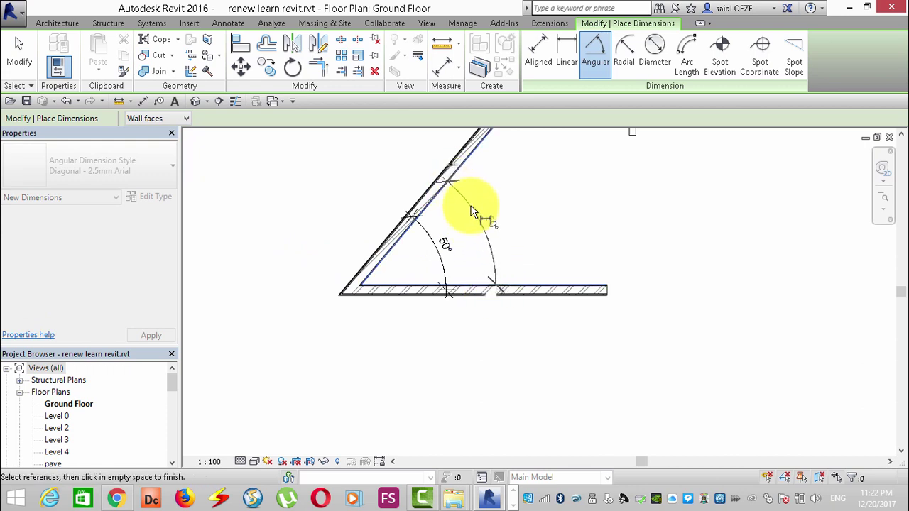
{"action": "left_click", "coordinate": [474, 209]}
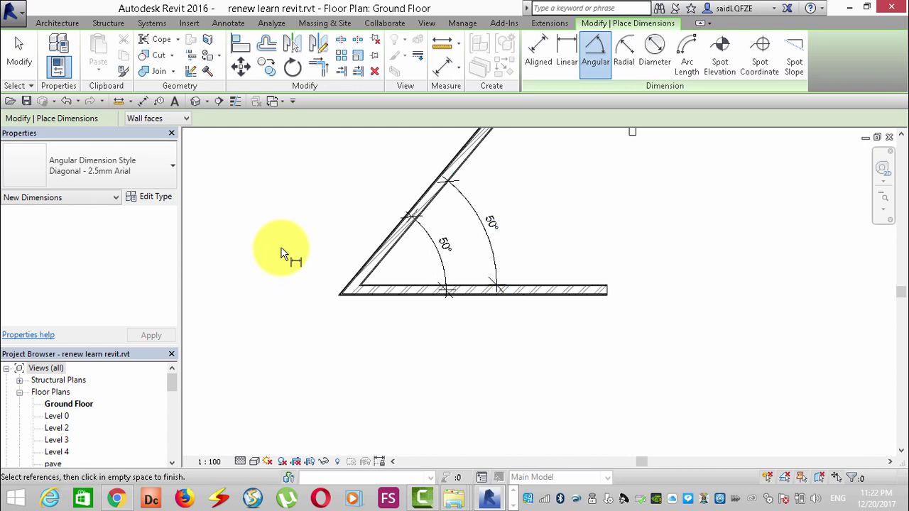
{"action": "key", "text": "Escape"}
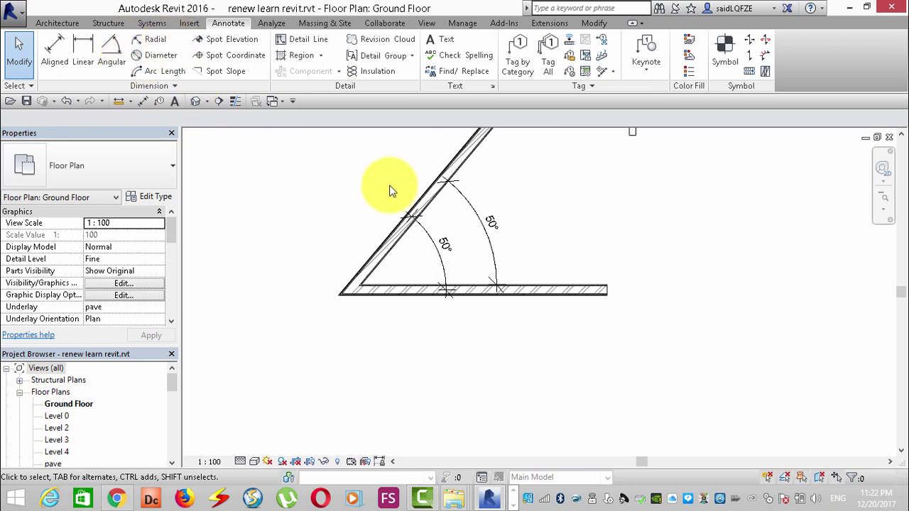
{"action": "scroll", "coordinate": [386, 192], "scroll_direction": "down", "scroll_amount": 3}
Draw a curved arc wall beside the dimensioned V-shaped walls
{"action": "middle_click_drag", "start_coordinate": [375, 172], "coordinate": [335, 365]}
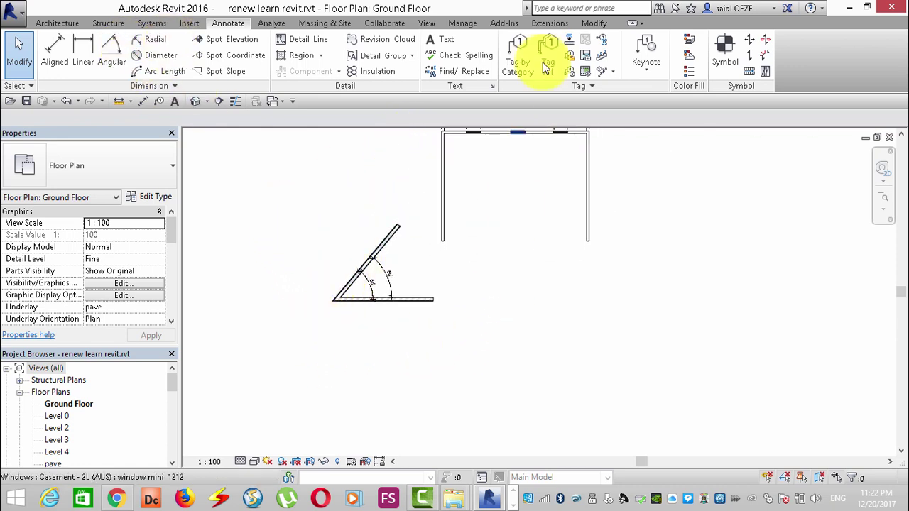
{"action": "left_click", "coordinate": [61, 26]}
{"action": "left_click", "coordinate": [51, 55]}
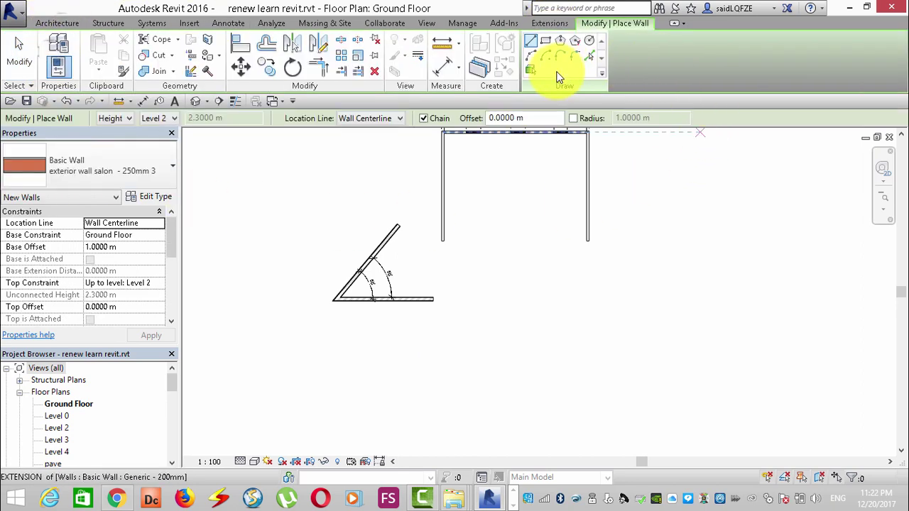
{"action": "left_click", "coordinate": [529, 57]}
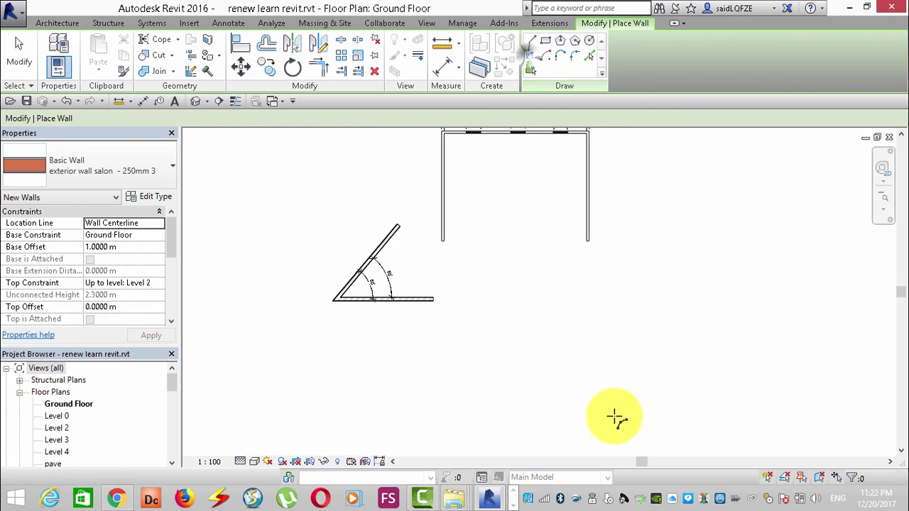
{"action": "left_click", "coordinate": [547, 250]}
{"action": "left_click", "coordinate": [497, 349]}
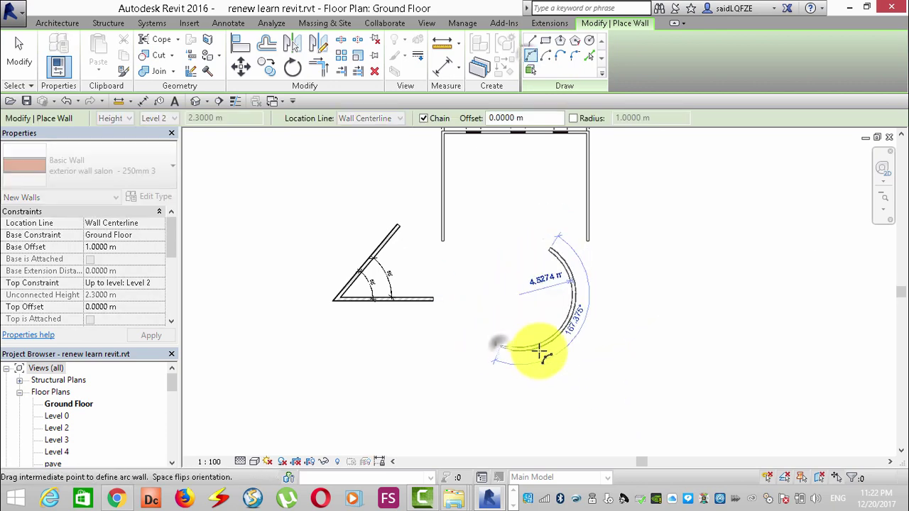
{"action": "left_click", "coordinate": [493, 266]}
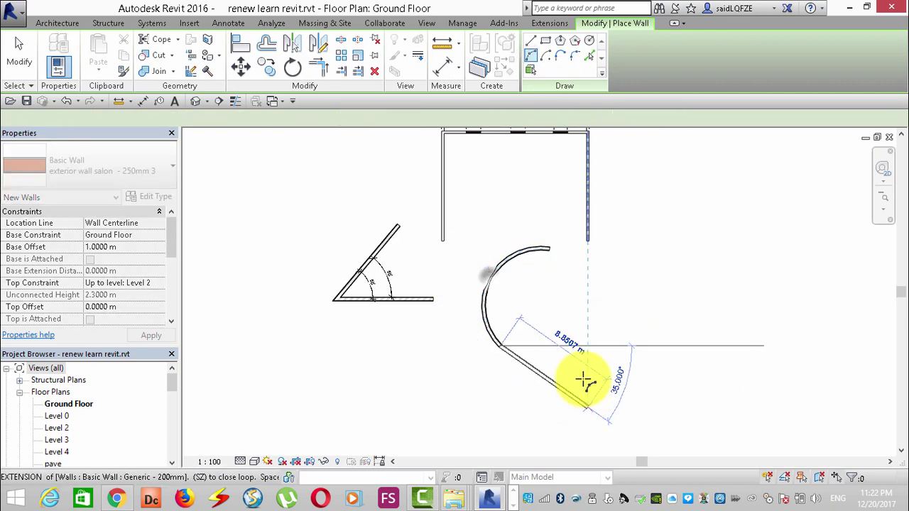
{"action": "scroll", "coordinate": [567, 333], "scroll_direction": "up", "scroll_amount": 2}
{"action": "right_click", "coordinate": [577, 318]}
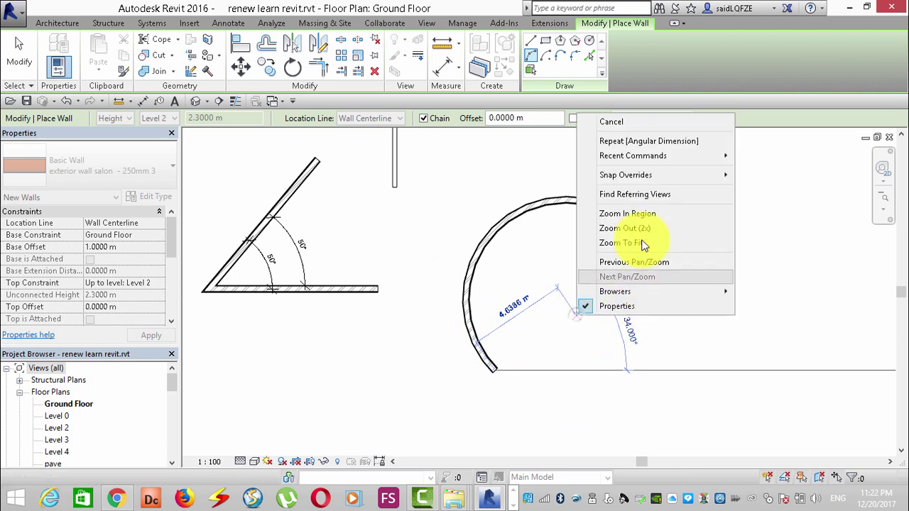
{"action": "left_click", "coordinate": [646, 125]}
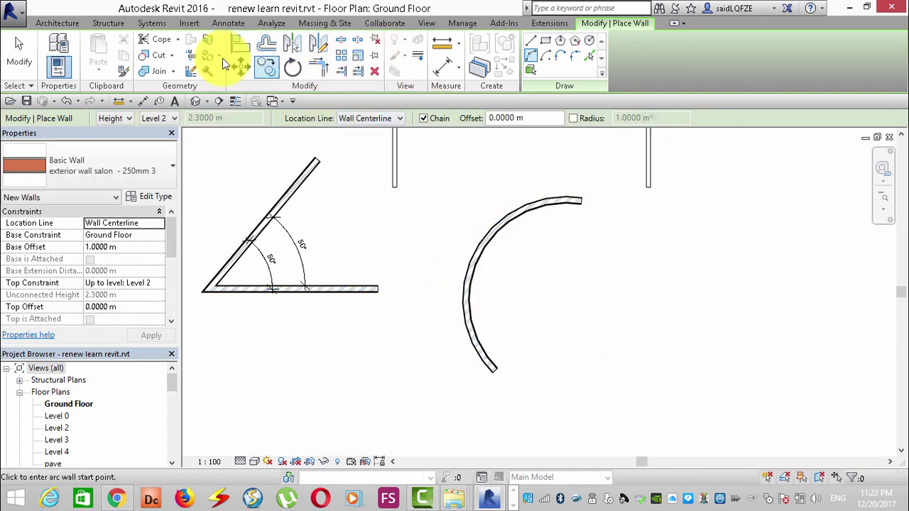
{"action": "left_click", "coordinate": [232, 24]}
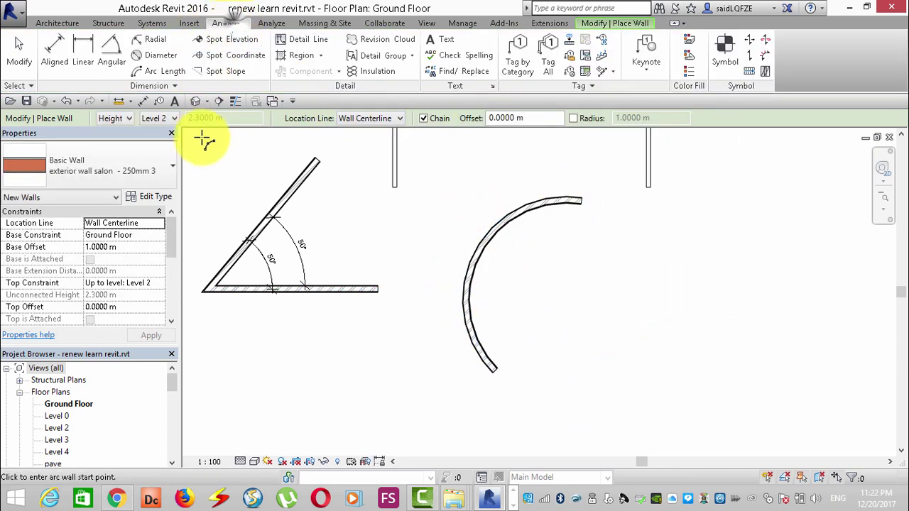
Place a 4.57 m radial dimension on the arc wall
{"action": "left_click", "coordinate": [162, 40]}
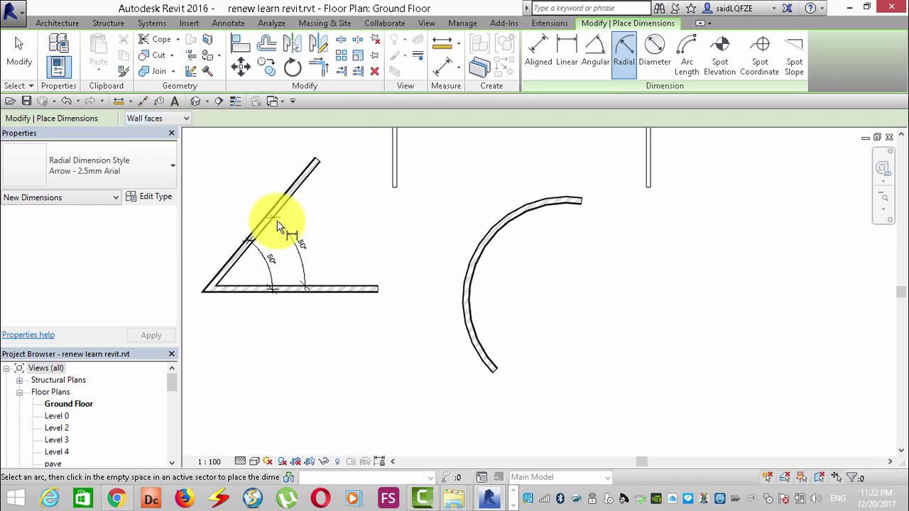
{"action": "left_click", "coordinate": [480, 266]}
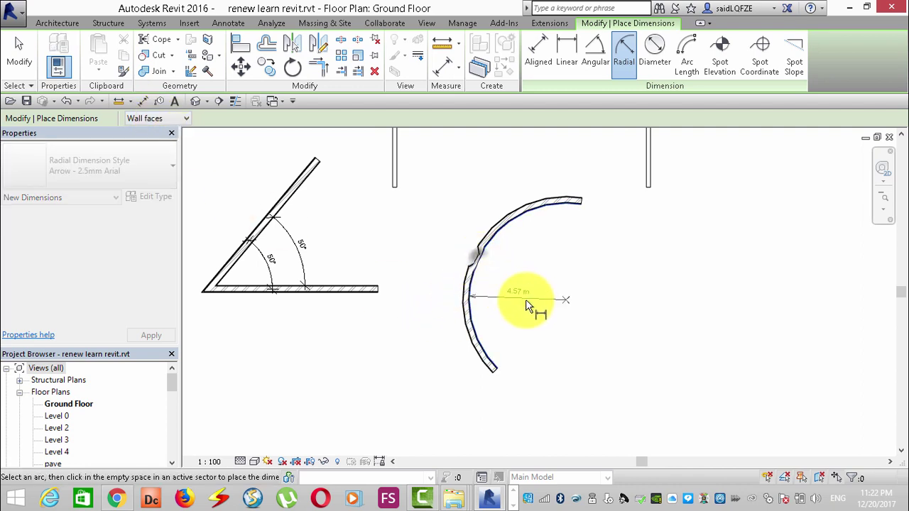
{"action": "left_click", "coordinate": [525, 284]}
{"action": "scroll", "coordinate": [526, 301], "scroll_direction": "up", "scroll_amount": 5}
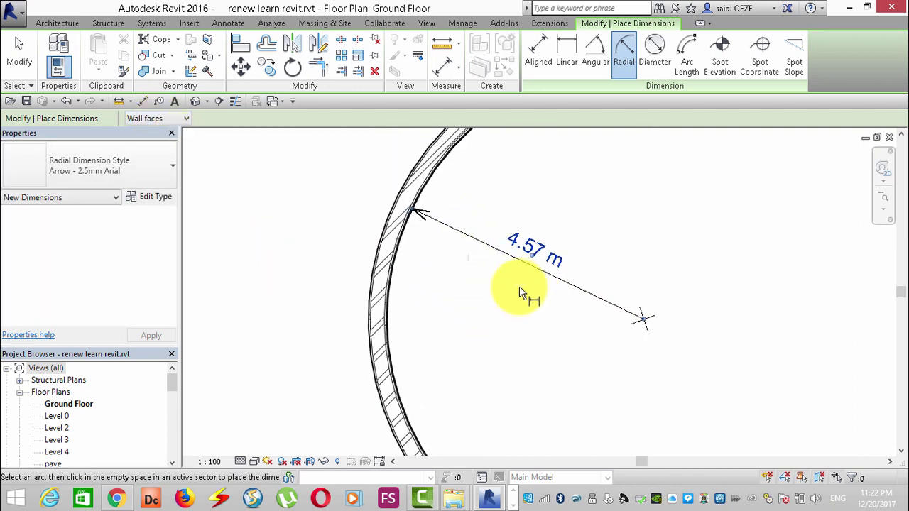
{"action": "scroll", "coordinate": [497, 243], "scroll_direction": "down", "scroll_amount": 3}
{"action": "scroll", "coordinate": [480, 227], "scroll_direction": "down", "scroll_amount": 2}
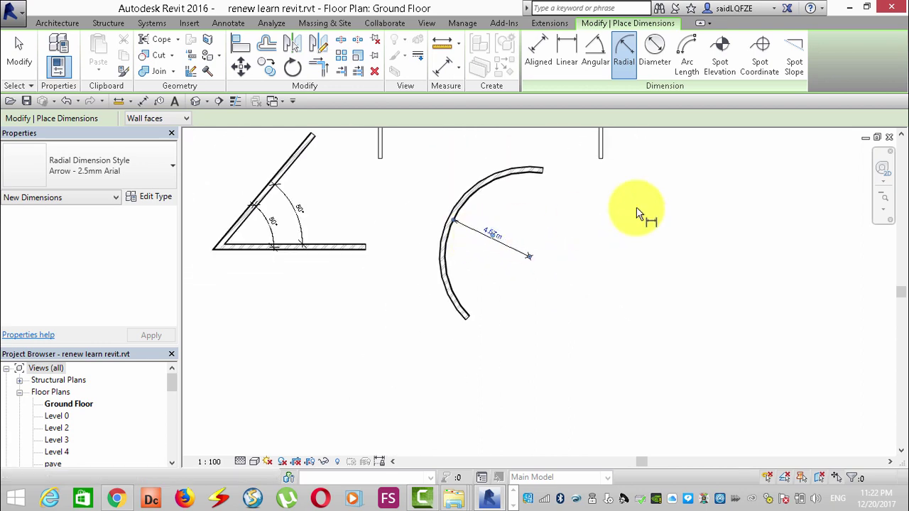
Draw a circular architectural wall of 5 m radius to the right of the arc wall
{"action": "left_click", "coordinate": [62, 23]}
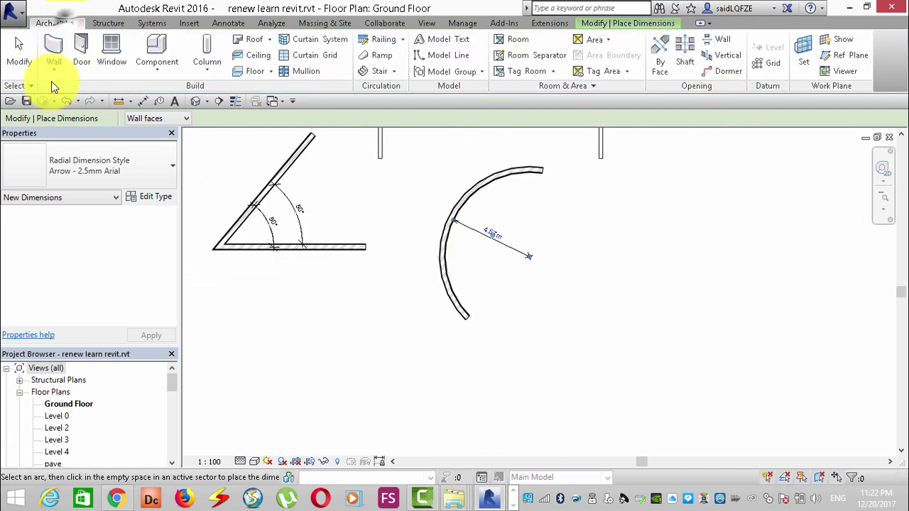
{"action": "left_click", "coordinate": [54, 70]}
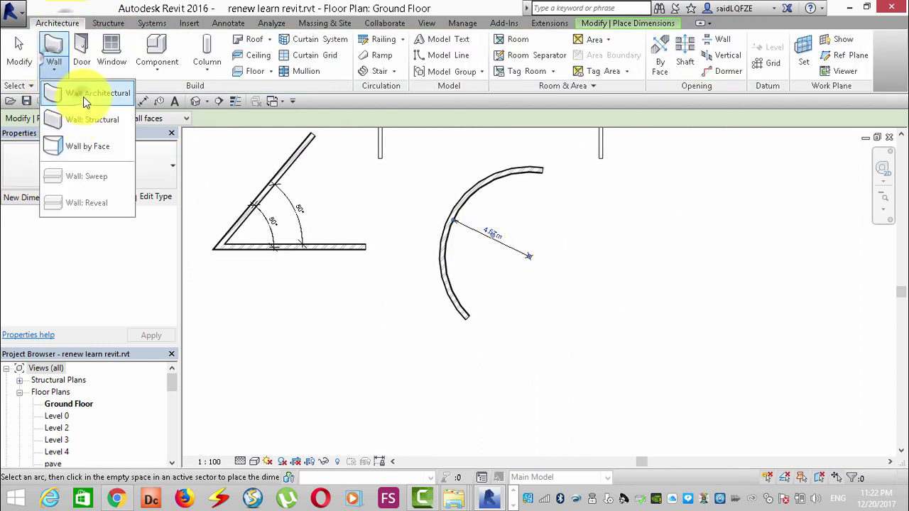
{"action": "left_click", "coordinate": [83, 95]}
{"action": "left_click", "coordinate": [589, 41]}
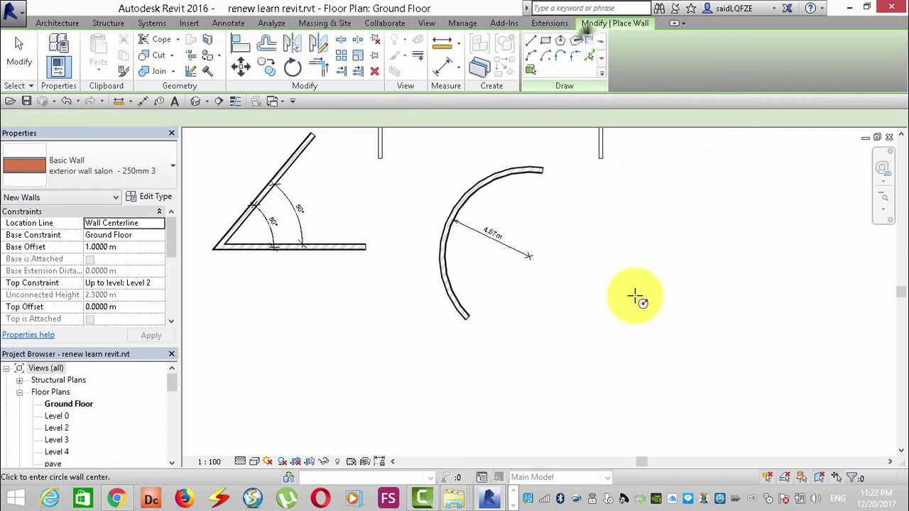
{"action": "left_click", "coordinate": [634, 273]}
{"action": "left_click", "coordinate": [561, 334]}
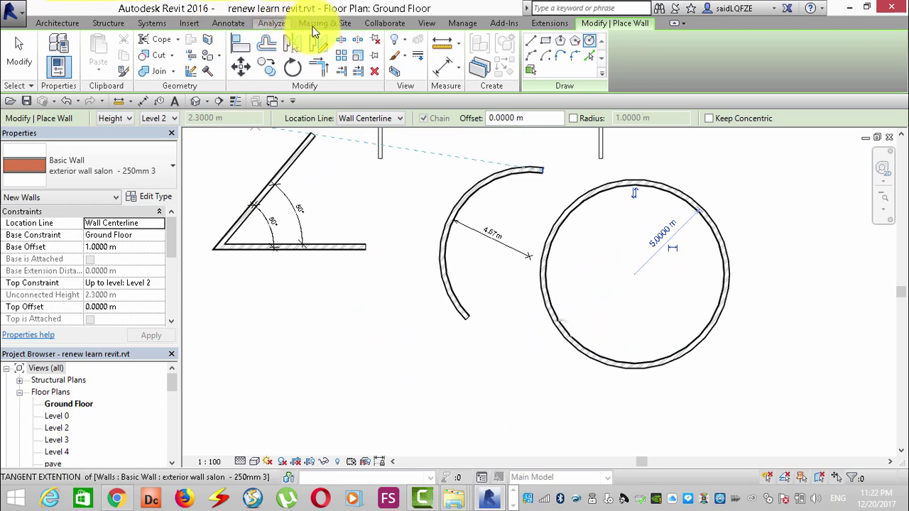
{"action": "left_click", "coordinate": [229, 24]}
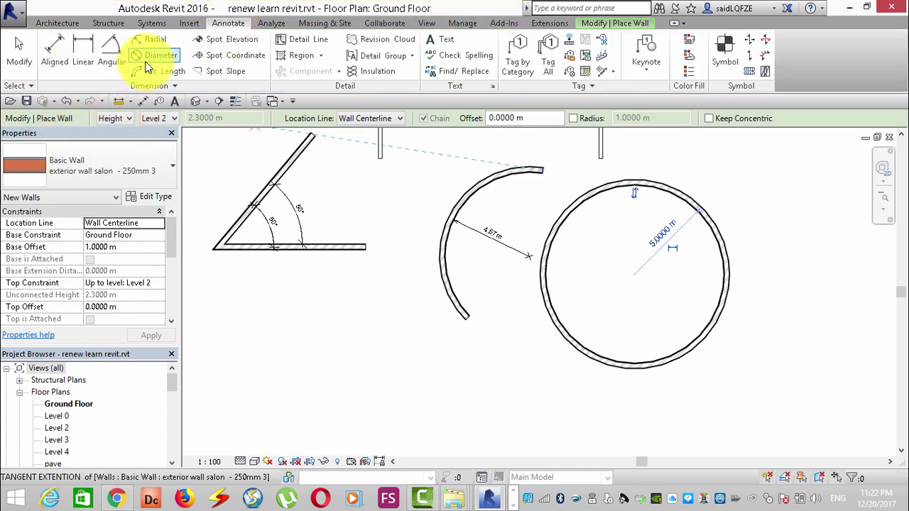
Add a 4.83 m radial dimension to the circular wall's face
{"action": "left_click", "coordinate": [157, 39]}
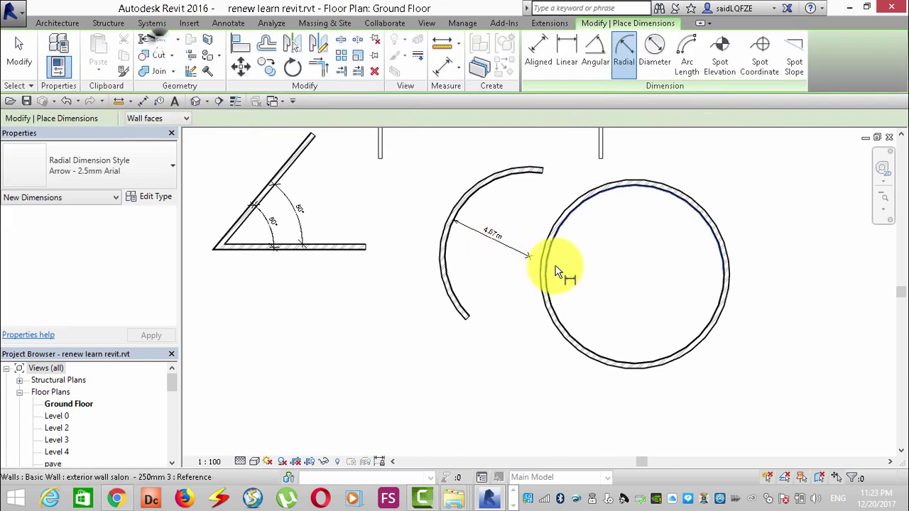
{"action": "left_click", "coordinate": [565, 220]}
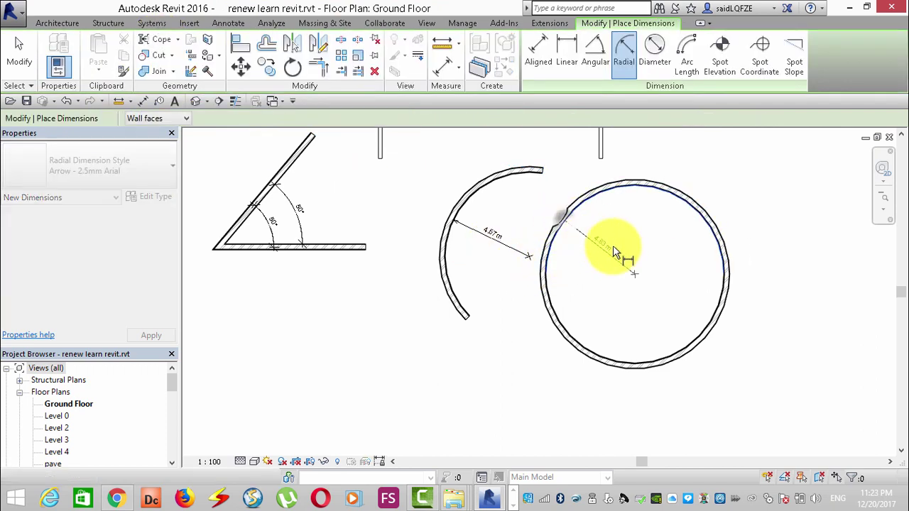
{"action": "left_click", "coordinate": [608, 246]}
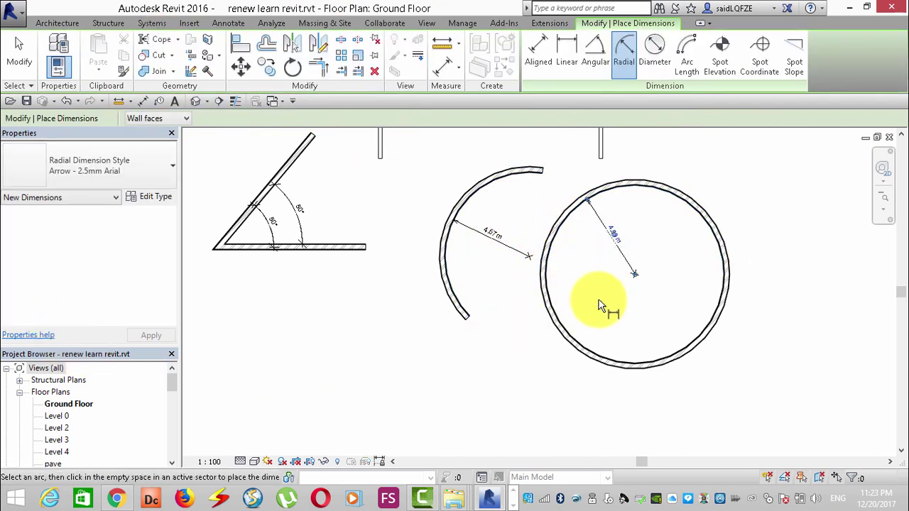
{"action": "scroll", "coordinate": [590, 251], "scroll_direction": "up", "scroll_amount": 3}
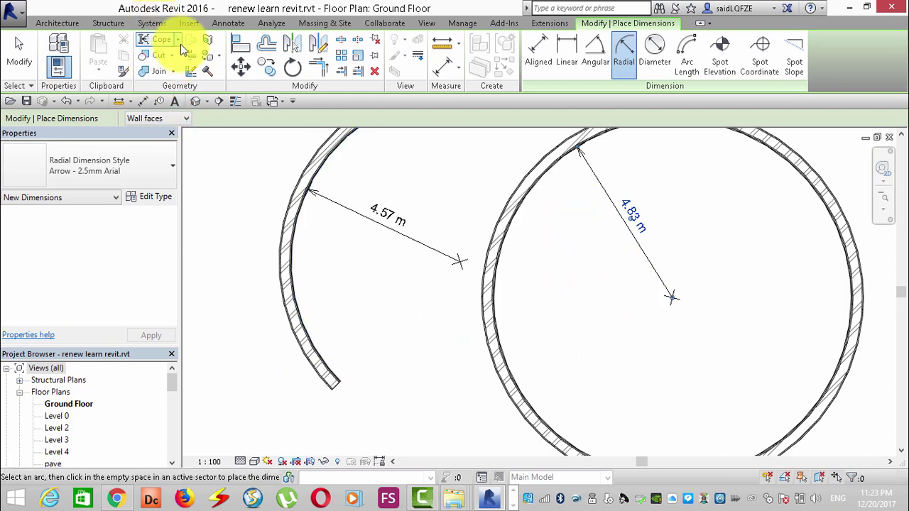
Add a 5.00 m radial dimension to the wall centreline, then select the 4.83 m one
{"action": "left_click", "coordinate": [166, 120]}
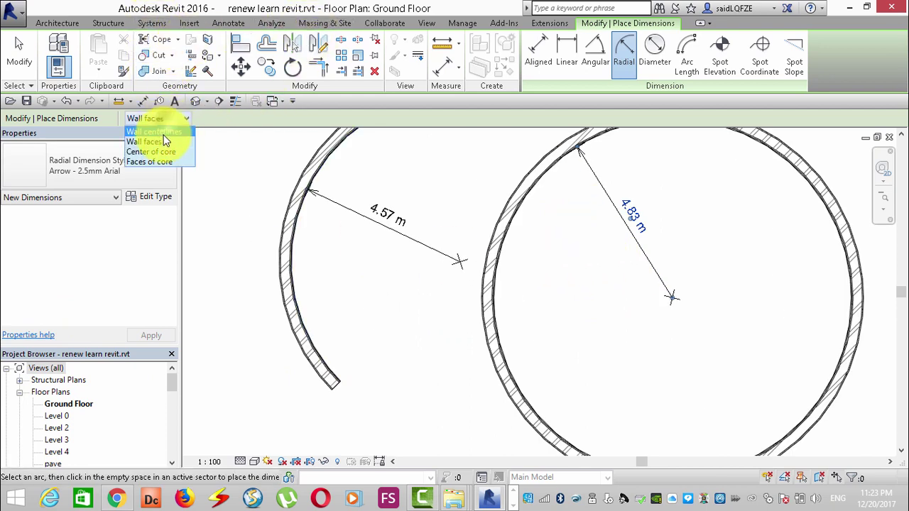
{"action": "left_click", "coordinate": [158, 132]}
{"action": "left_click", "coordinate": [509, 217]}
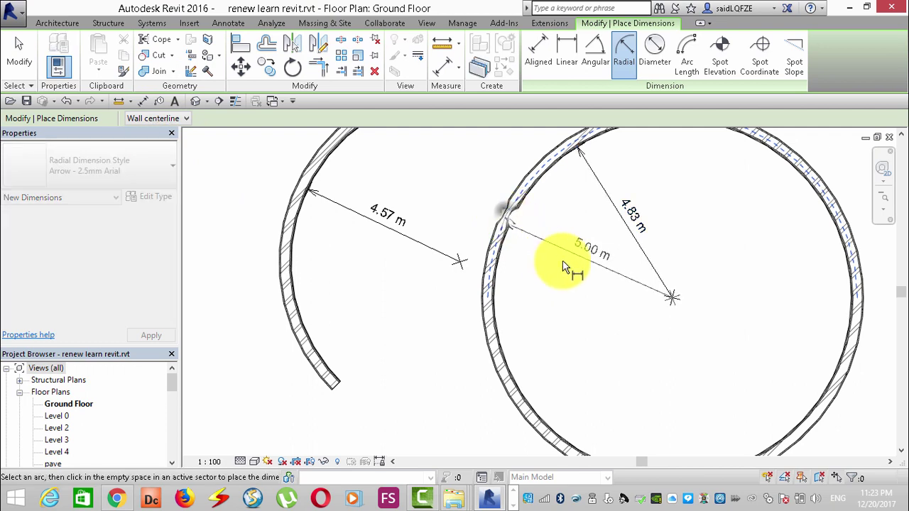
{"action": "left_click", "coordinate": [595, 316]}
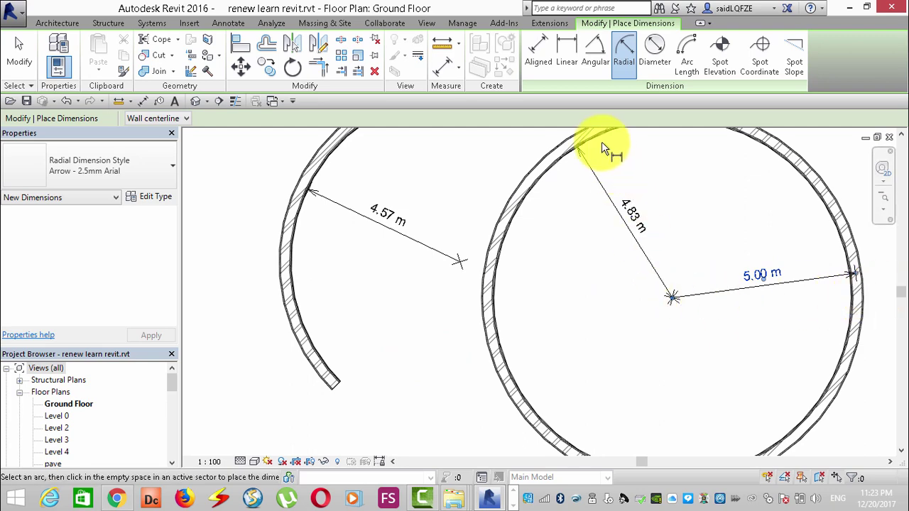
{"action": "key", "text": "Escape"}
{"action": "key", "text": "Escape"}
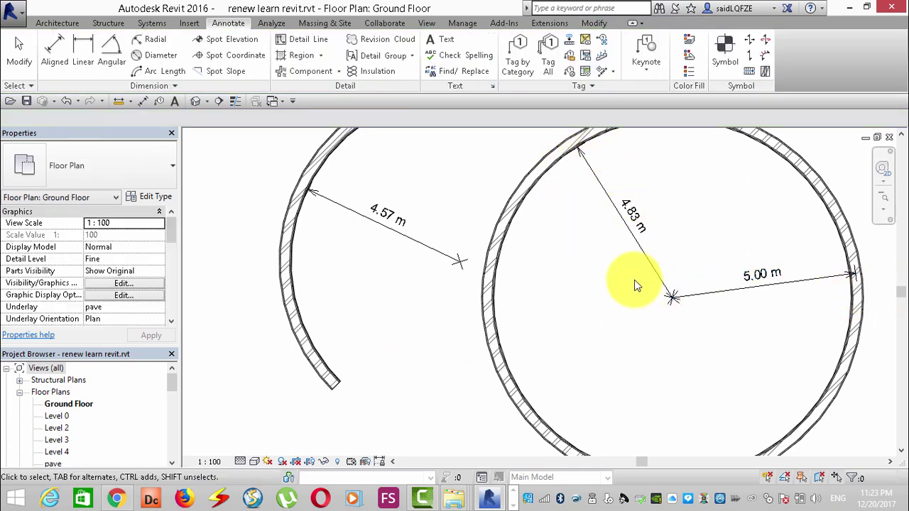
{"action": "left_click", "coordinate": [636, 243]}
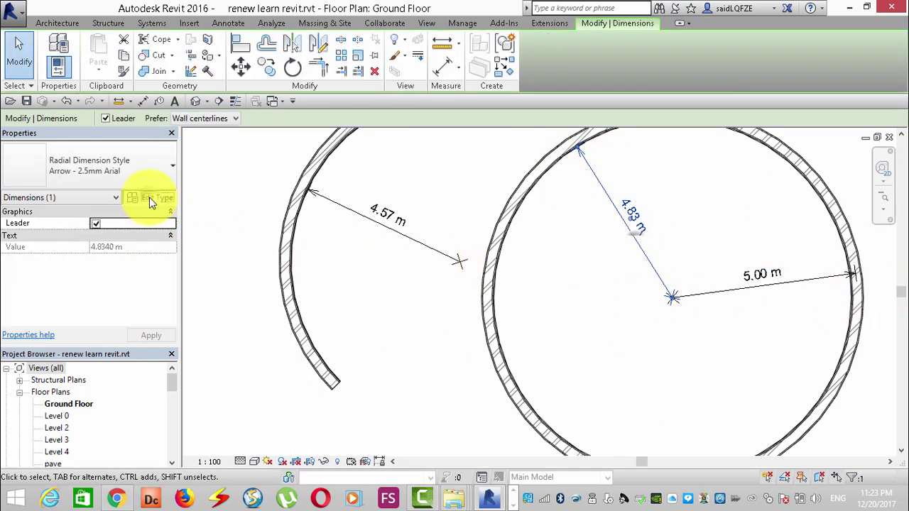
Set the Arrow - 2.5mm Arial radial dimension type's line weight to 5
{"action": "left_click", "coordinate": [150, 196]}
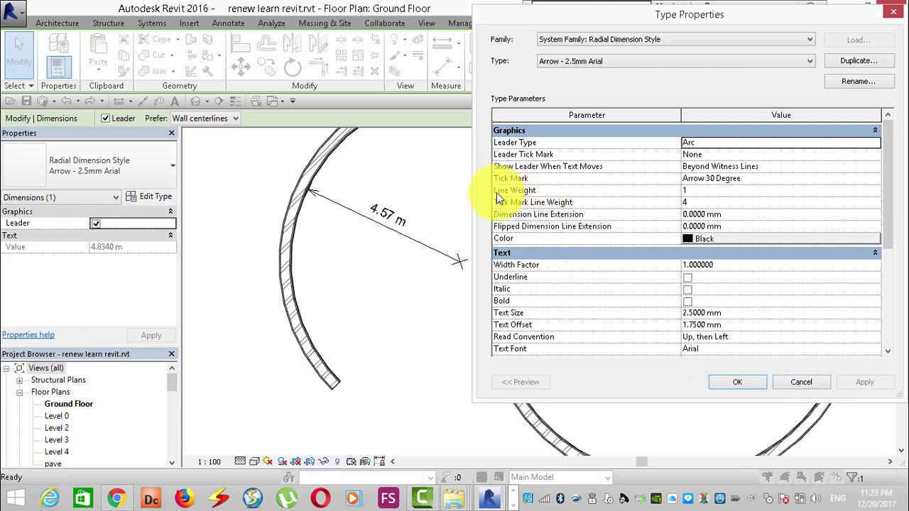
{"action": "left_click", "coordinate": [875, 188]}
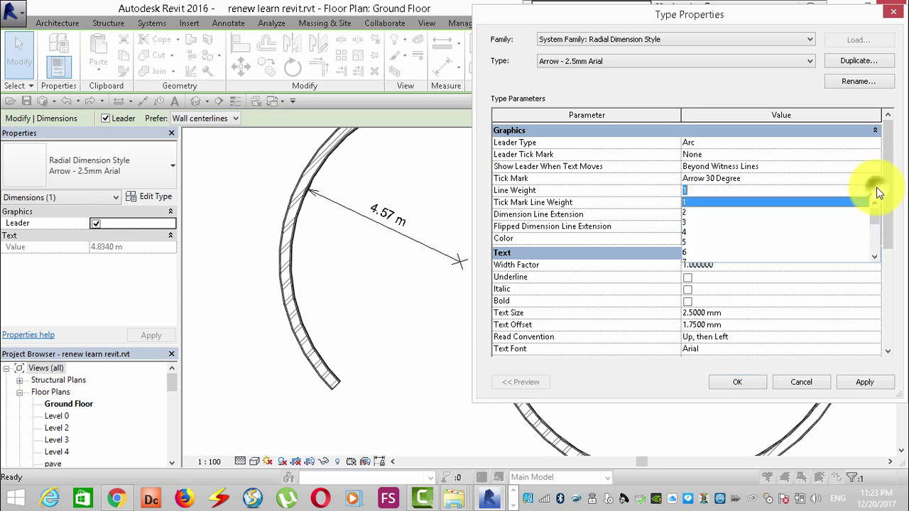
{"action": "left_click", "coordinate": [687, 246]}
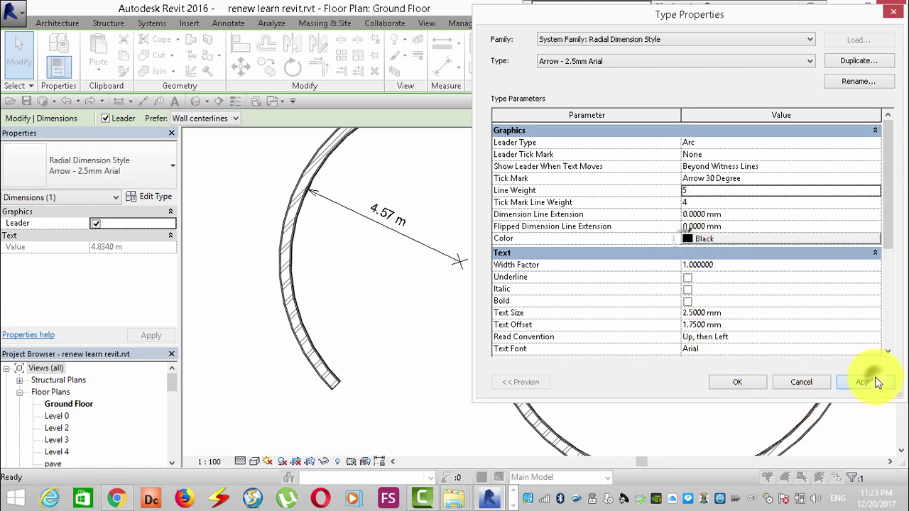
{"action": "left_click", "coordinate": [877, 382]}
{"action": "left_click", "coordinate": [738, 384]}
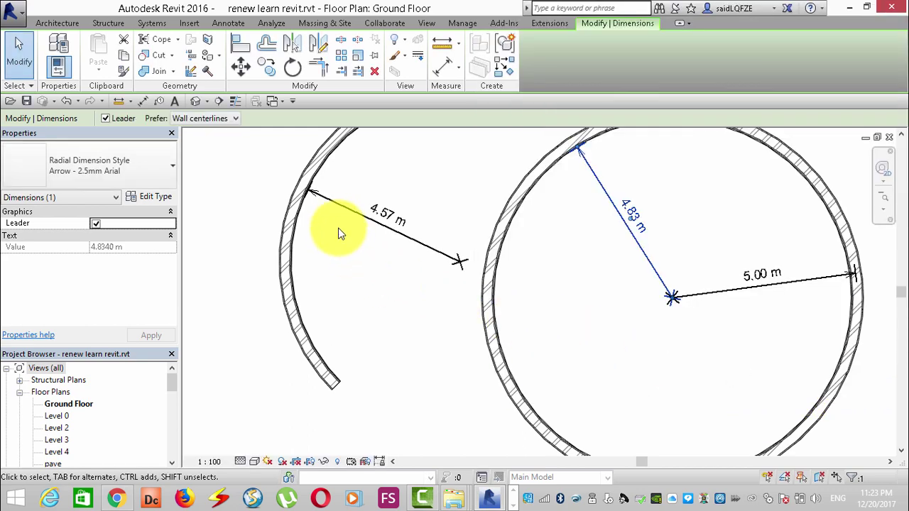
{"action": "scroll", "coordinate": [338, 220], "scroll_direction": "up", "scroll_amount": 2}
{"action": "scroll", "coordinate": [331, 345], "scroll_direction": "down", "scroll_amount": 3}
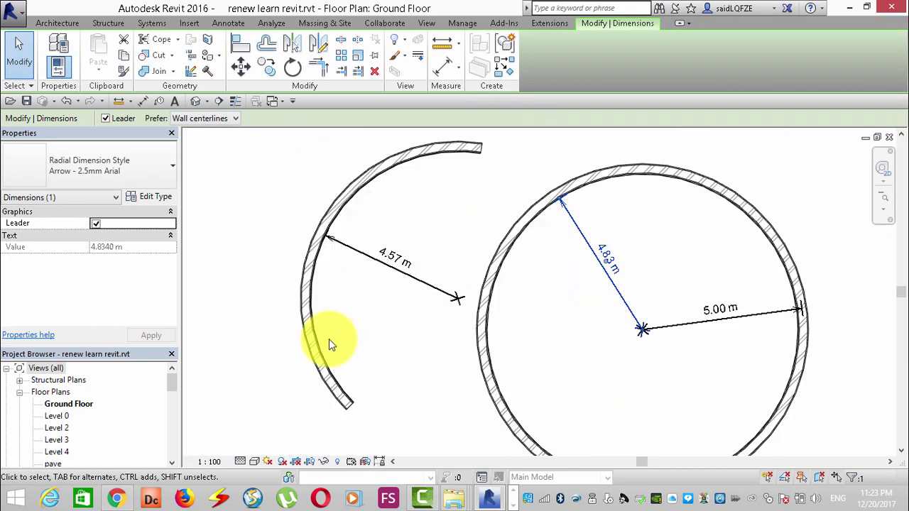
{"action": "scroll", "coordinate": [538, 253], "scroll_direction": "up", "scroll_amount": 4}
{"action": "scroll", "coordinate": [515, 242], "scroll_direction": "up", "scroll_amount": 2}
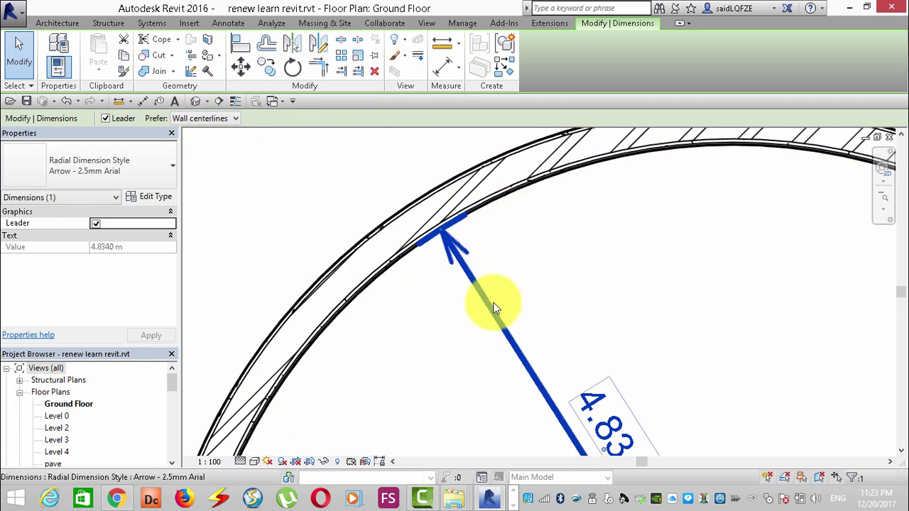
{"action": "left_click", "coordinate": [156, 196]}
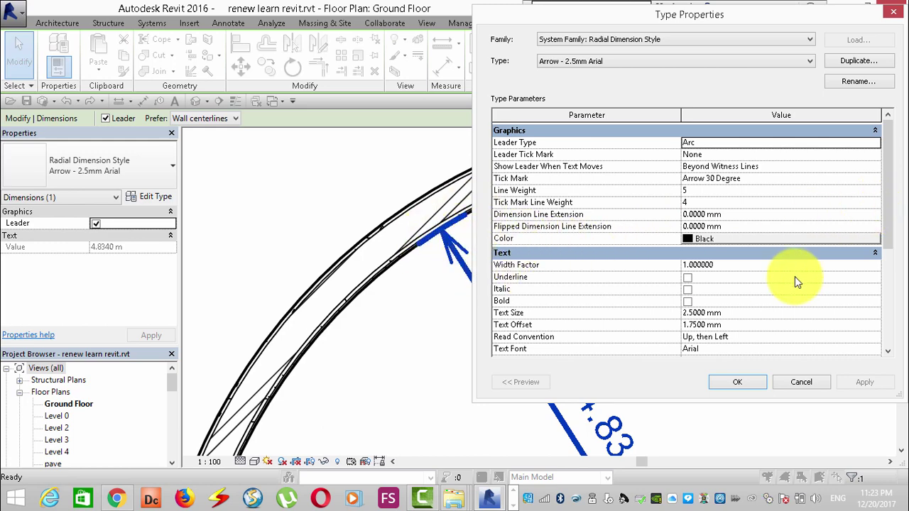
{"action": "left_click", "coordinate": [877, 204]}
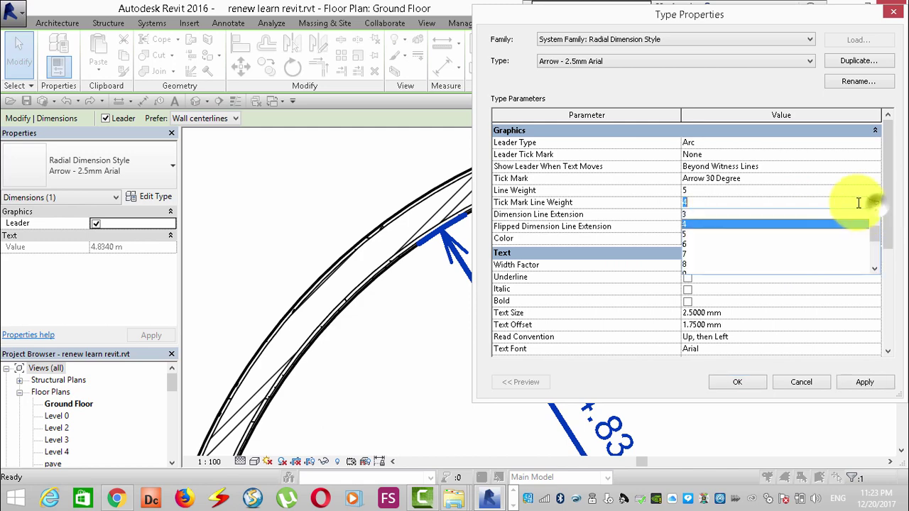
{"action": "scroll", "coordinate": [876, 241], "scroll_direction": "up", "scroll_amount": 1}
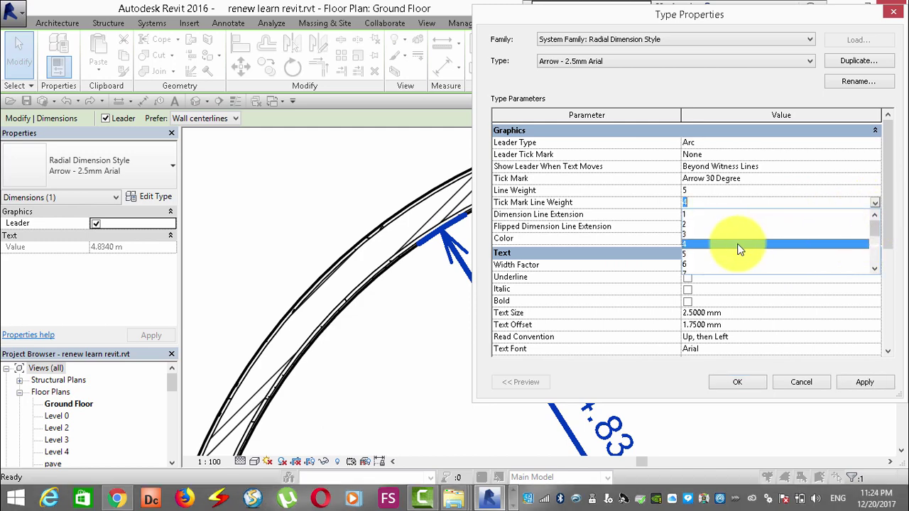
{"action": "left_click", "coordinate": [685, 214]}
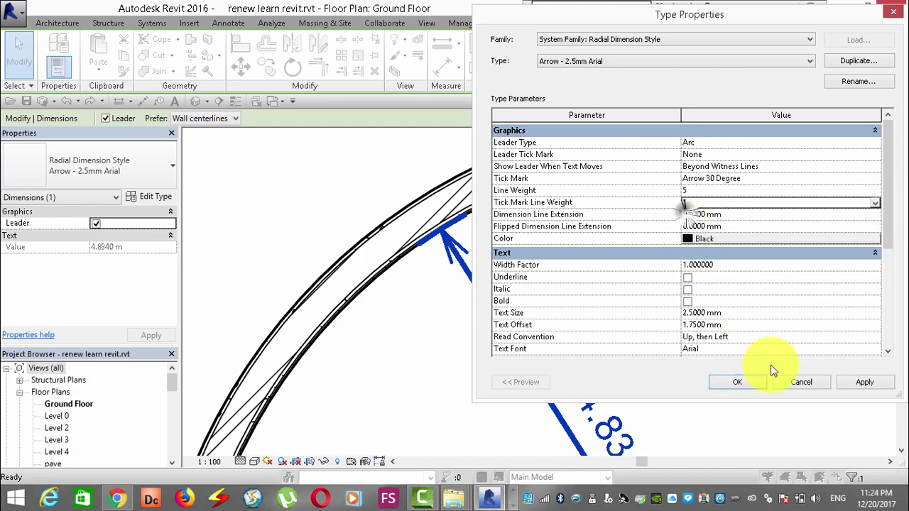
{"action": "left_click", "coordinate": [866, 383]}
{"action": "left_click", "coordinate": [737, 387]}
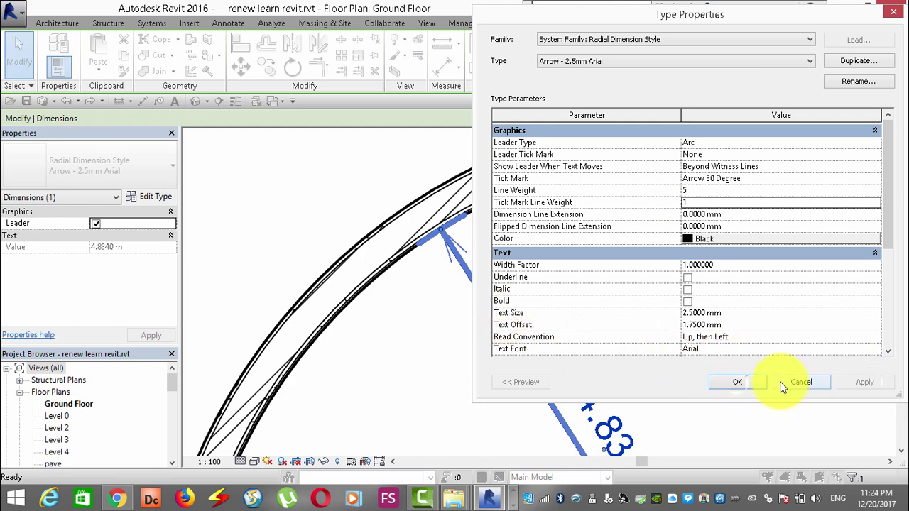
{"action": "left_click", "coordinate": [742, 384]}
{"action": "scroll", "coordinate": [424, 255], "scroll_direction": "up", "scroll_amount": 2}
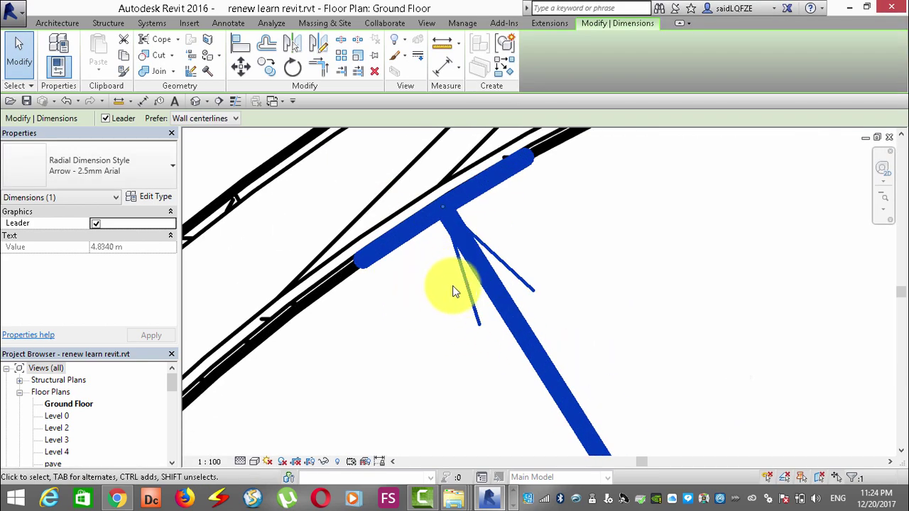
{"action": "scroll", "coordinate": [416, 152], "scroll_direction": "down", "scroll_amount": 1}
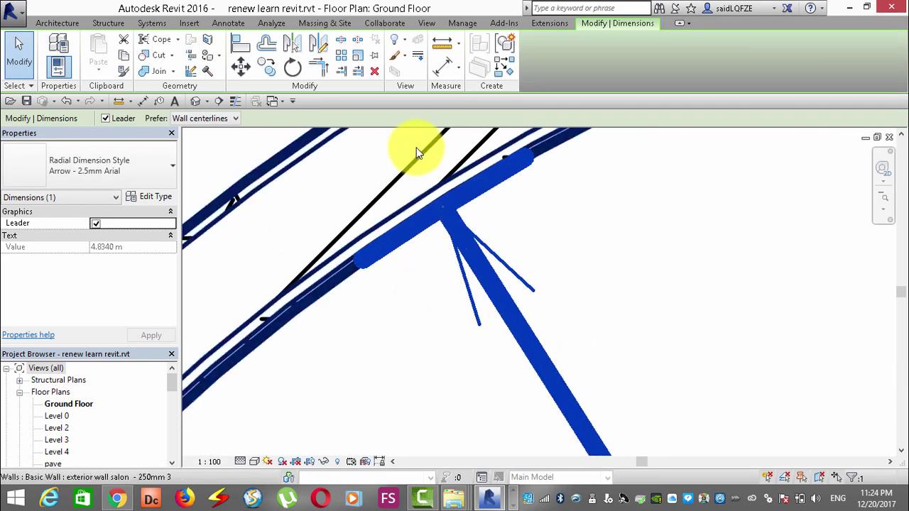
{"action": "scroll", "coordinate": [426, 197], "scroll_direction": "down", "scroll_amount": 3}
{"action": "scroll", "coordinate": [432, 215], "scroll_direction": "down", "scroll_amount": 2}
{"action": "scroll", "coordinate": [582, 250], "scroll_direction": "down", "scroll_amount": 1}
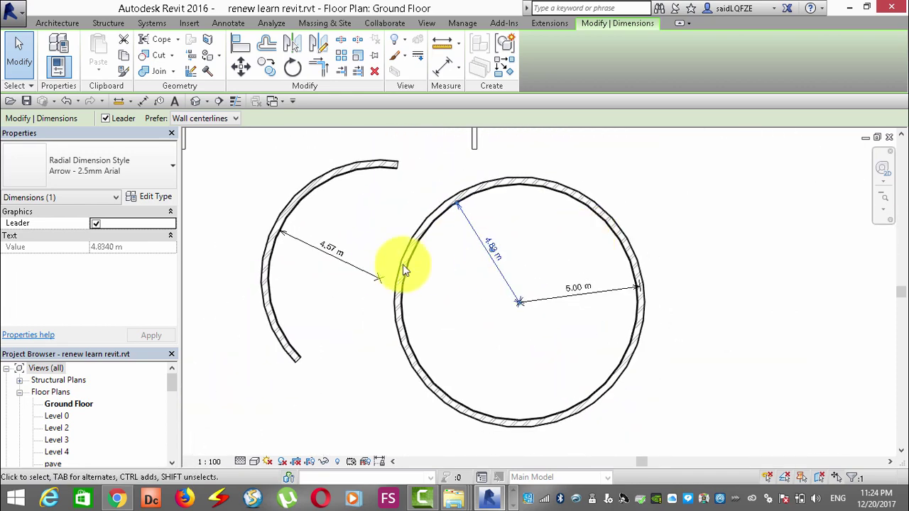
{"action": "scroll", "coordinate": [361, 259], "scroll_direction": "up", "scroll_amount": 2}
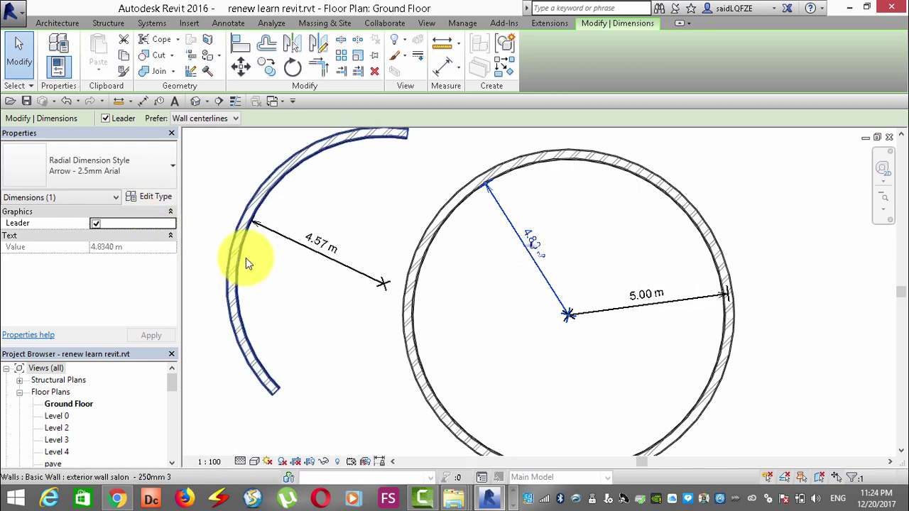
Via the 4.57 m dimension, set the radial type to line weight 1, tick mark weight 4
{"action": "left_click", "coordinate": [277, 232]}
{"action": "left_click", "coordinate": [149, 197]}
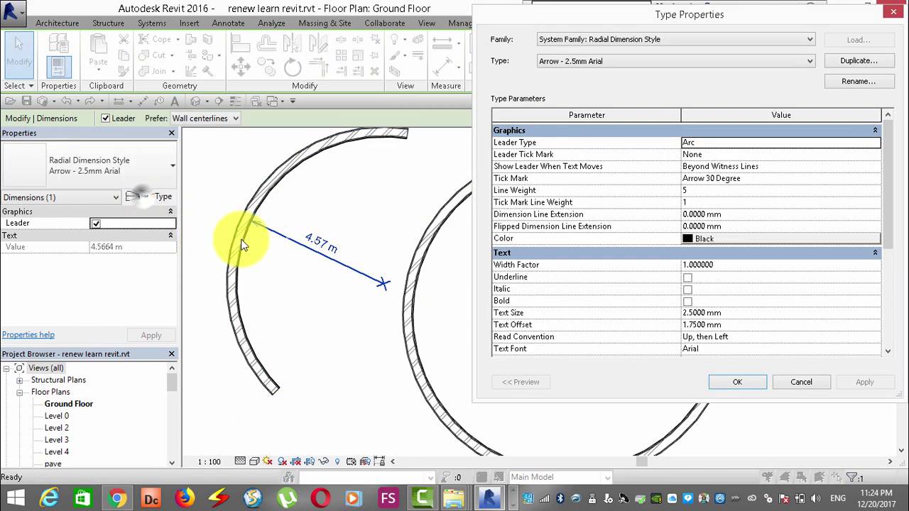
{"action": "left_click", "coordinate": [699, 190]}
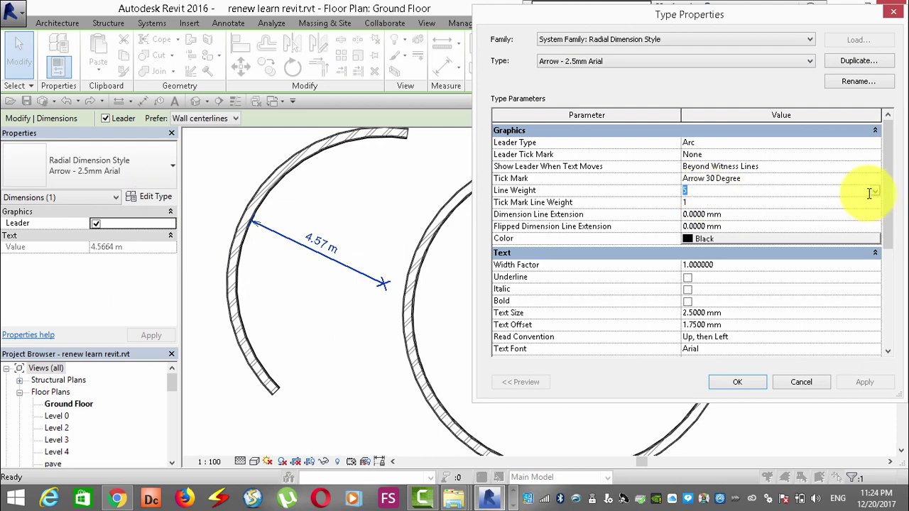
{"action": "left_click", "coordinate": [876, 191]}
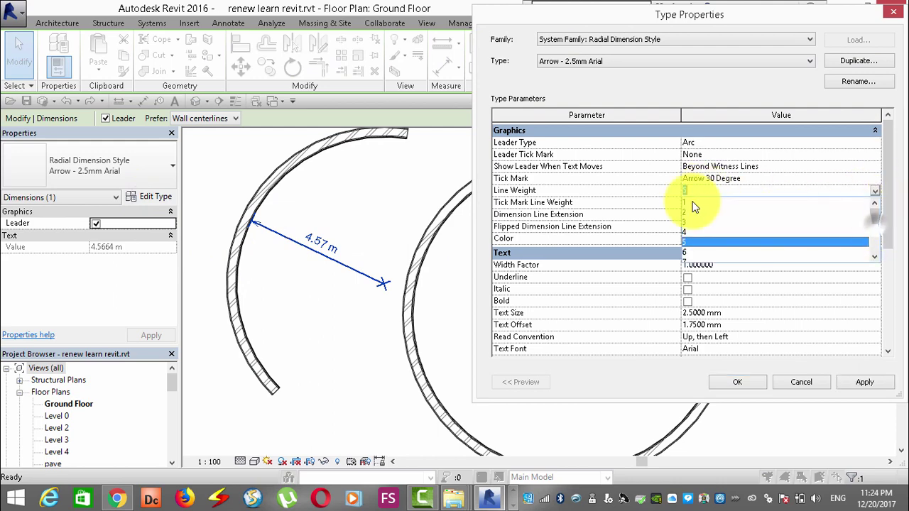
{"action": "left_click", "coordinate": [694, 207]}
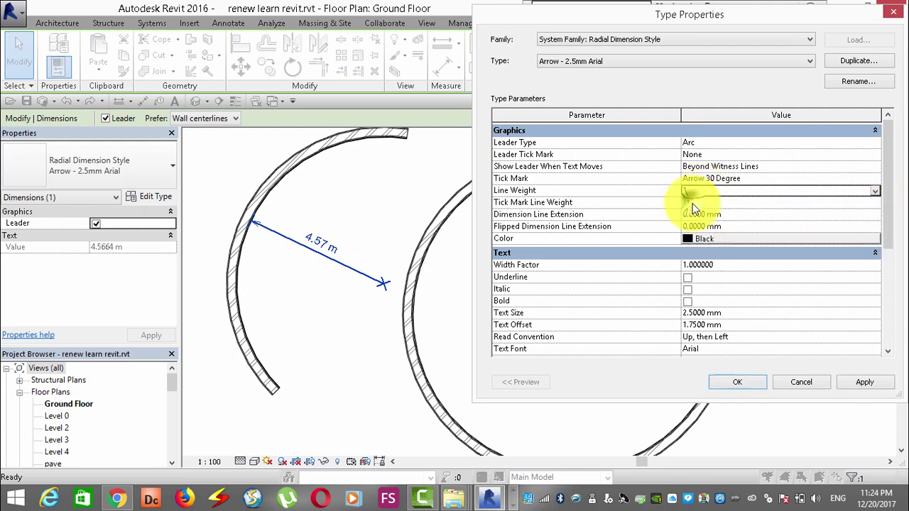
{"action": "left_click", "coordinate": [875, 203]}
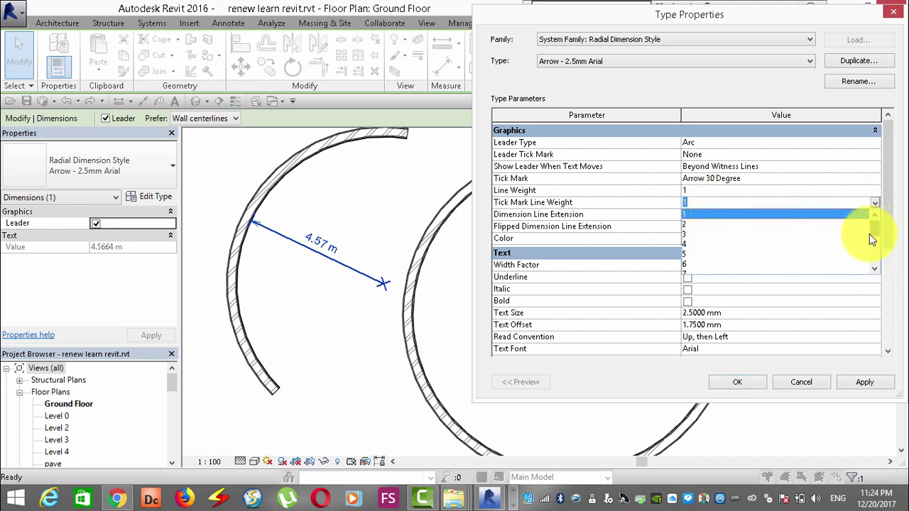
{"action": "left_click", "coordinate": [692, 245]}
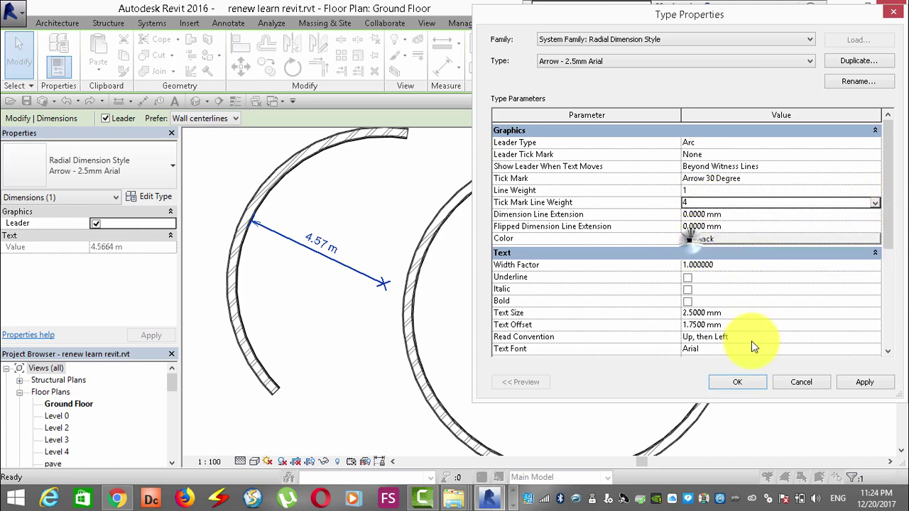
{"action": "left_click", "coordinate": [748, 385]}
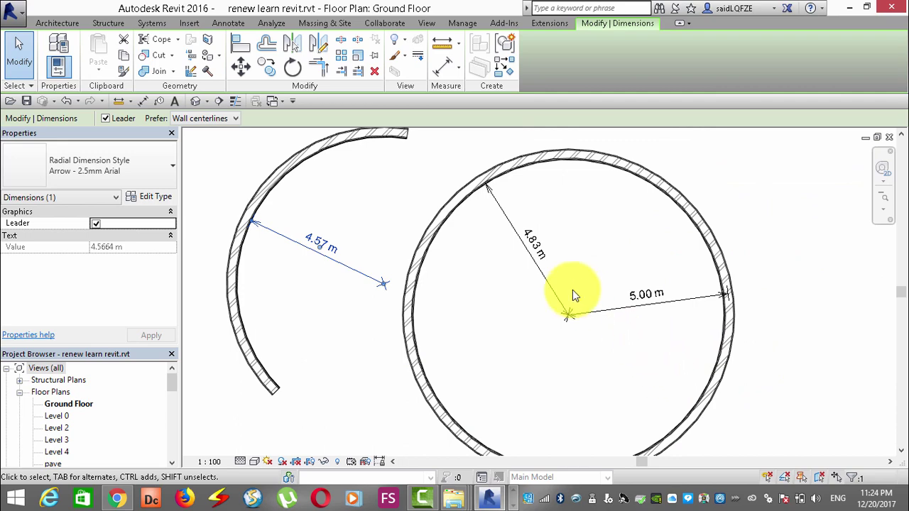
Place a diameter dimension across the circular wall, measuring to wall faces
{"action": "scroll", "coordinate": [573, 291], "scroll_direction": "down", "scroll_amount": 1}
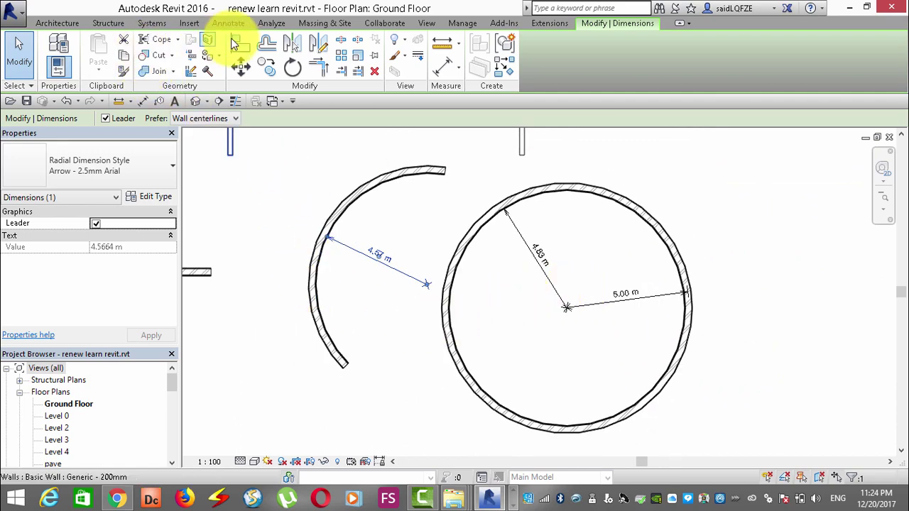
{"action": "left_click", "coordinate": [223, 24]}
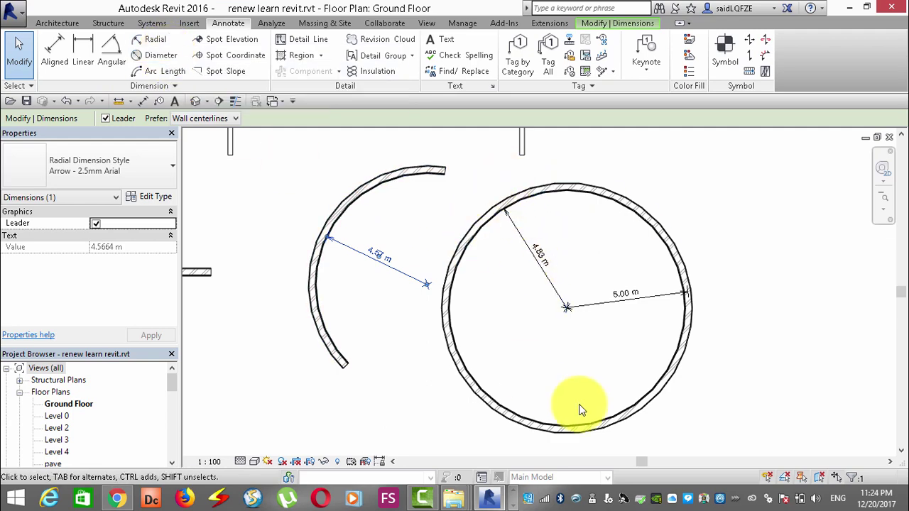
{"action": "left_click", "coordinate": [152, 55]}
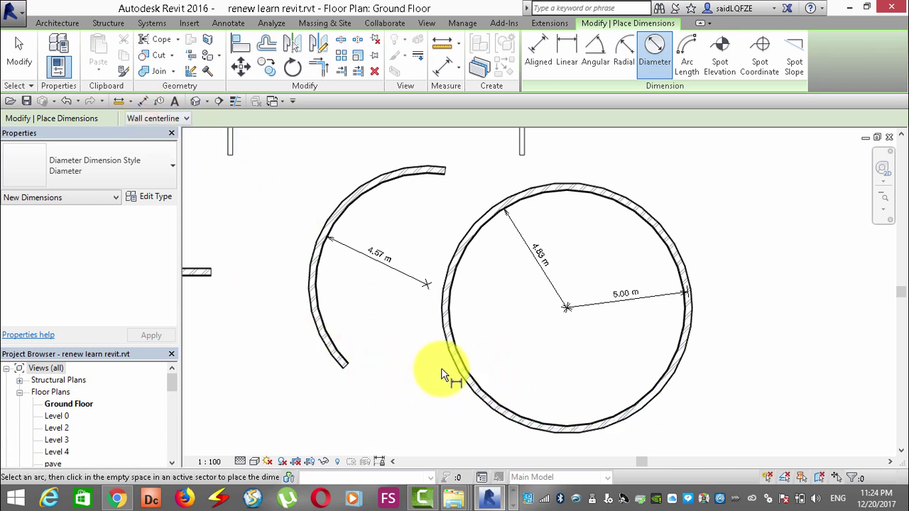
{"action": "left_click", "coordinate": [456, 358]}
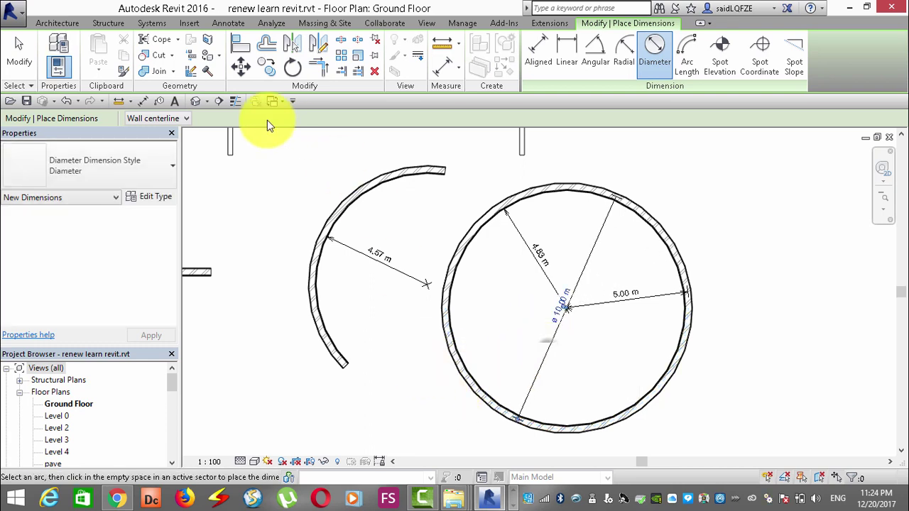
{"action": "left_click", "coordinate": [170, 120]}
{"action": "left_click", "coordinate": [165, 142]}
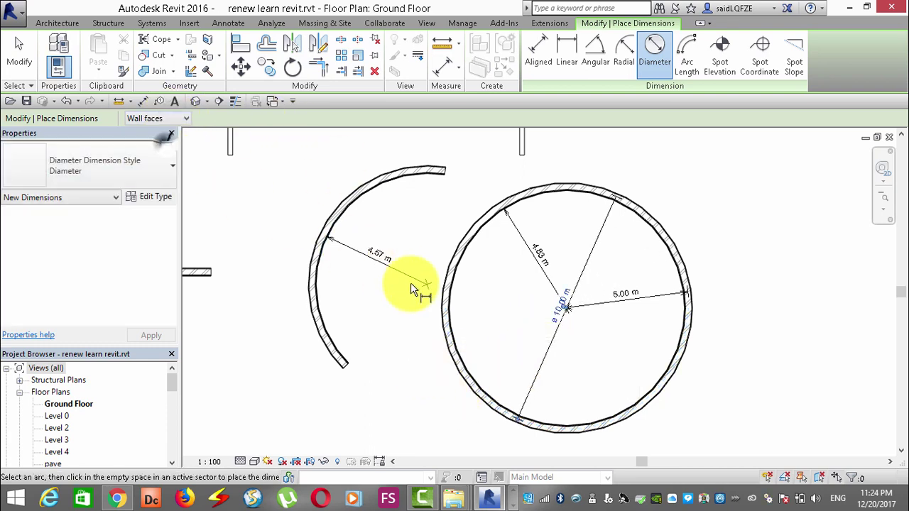
{"action": "left_click", "coordinate": [458, 295]}
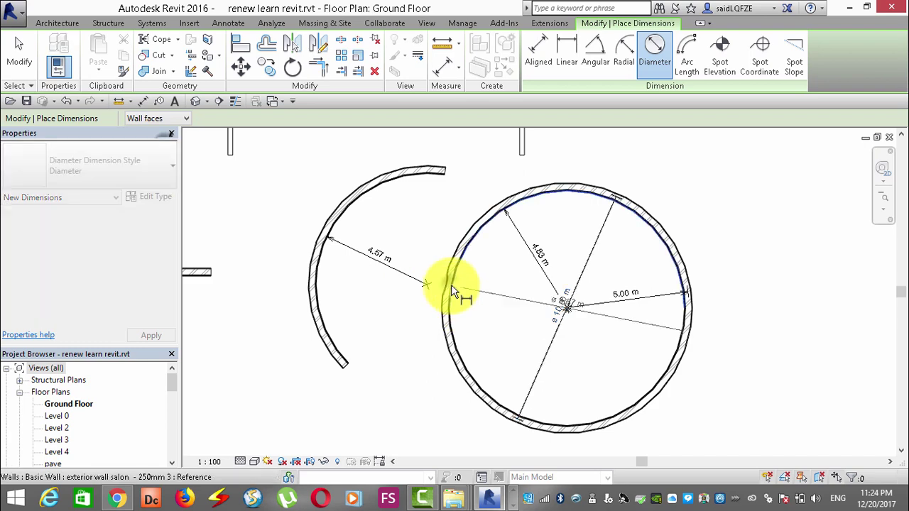
{"action": "left_click", "coordinate": [509, 276]}
Place the ø 9.67 m diameter dimension on the circular wall and finish dimensioning
{"action": "scroll", "coordinate": [311, 227], "scroll_direction": "up", "scroll_amount": 2}
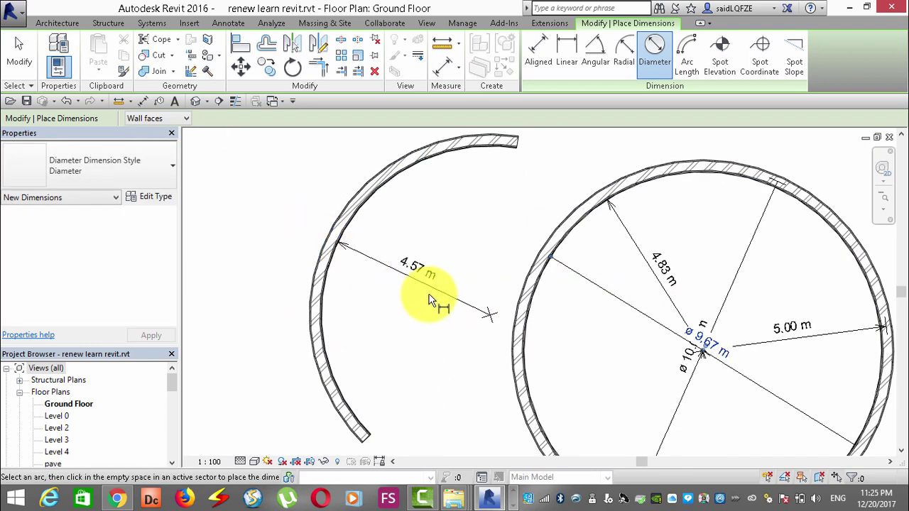
{"action": "scroll", "coordinate": [738, 353], "scroll_direction": "up", "scroll_amount": 2}
{"action": "right_click", "coordinate": [626, 274]}
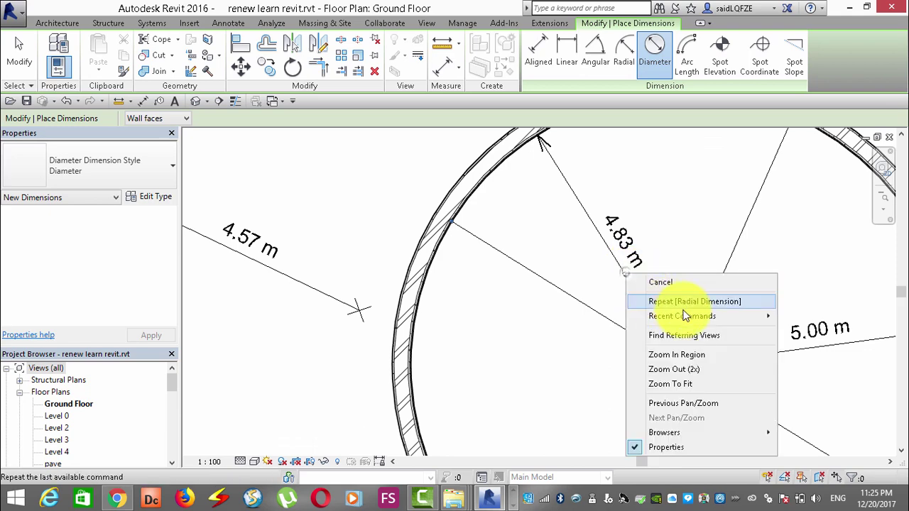
{"action": "left_click", "coordinate": [688, 282]}
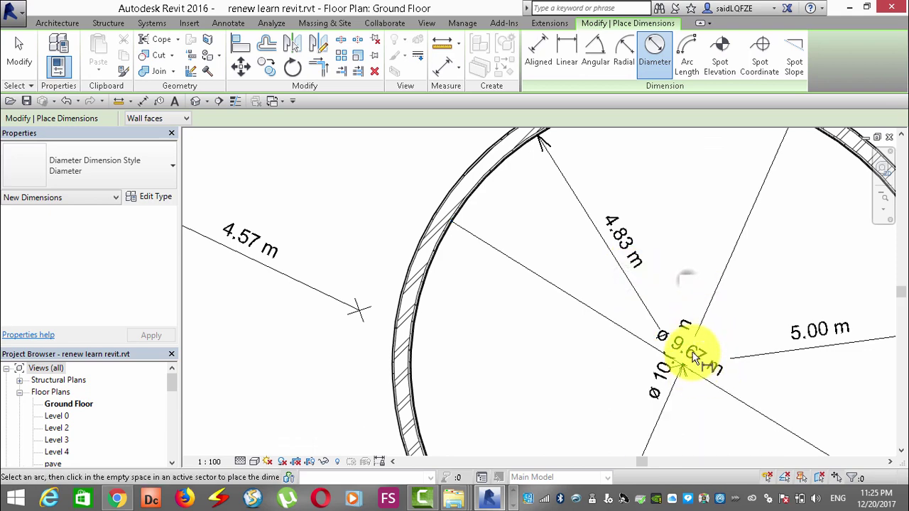
{"action": "left_click", "coordinate": [619, 328]}
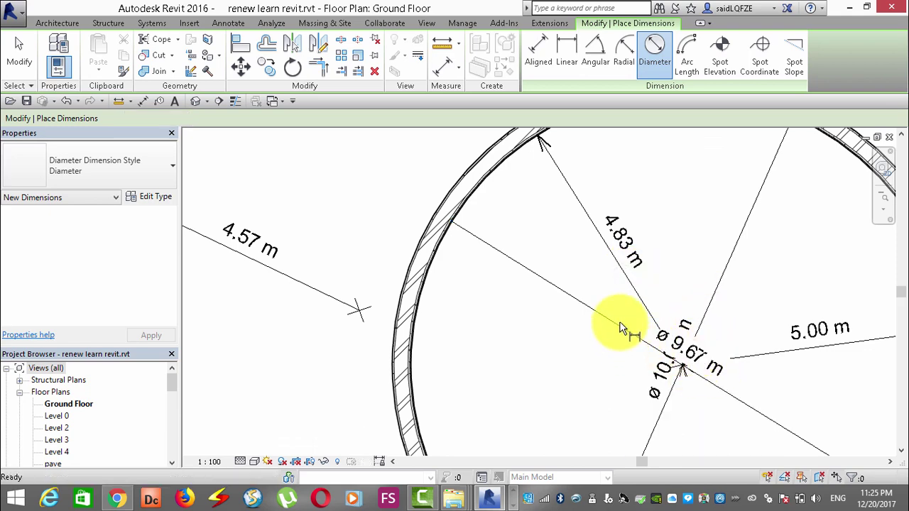
{"action": "key", "text": "Escape"}
Move the ø 9.67 m dimension text further along its leader
{"action": "left_click", "coordinate": [618, 325]}
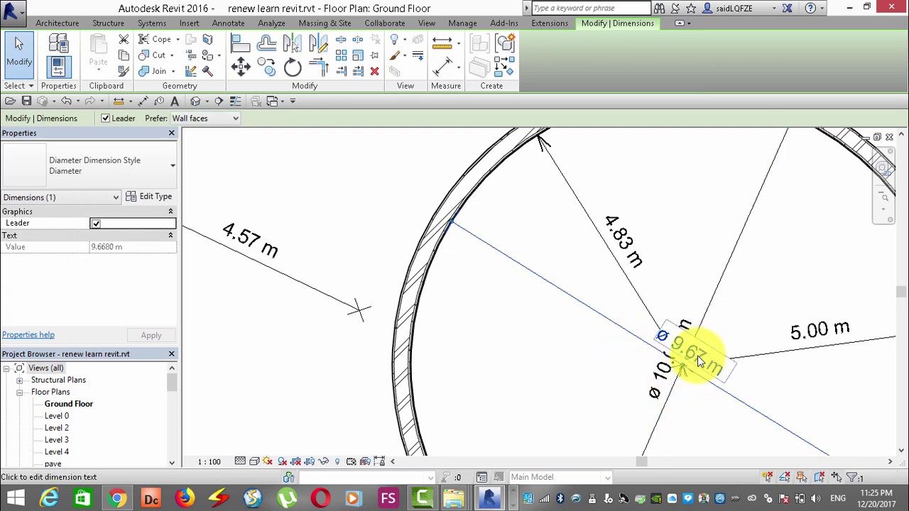
{"action": "scroll", "coordinate": [692, 375], "scroll_direction": "up", "scroll_amount": 1}
{"action": "scroll", "coordinate": [689, 370], "scroll_direction": "up", "scroll_amount": 1}
{"action": "scroll", "coordinate": [675, 384], "scroll_direction": "up", "scroll_amount": 1}
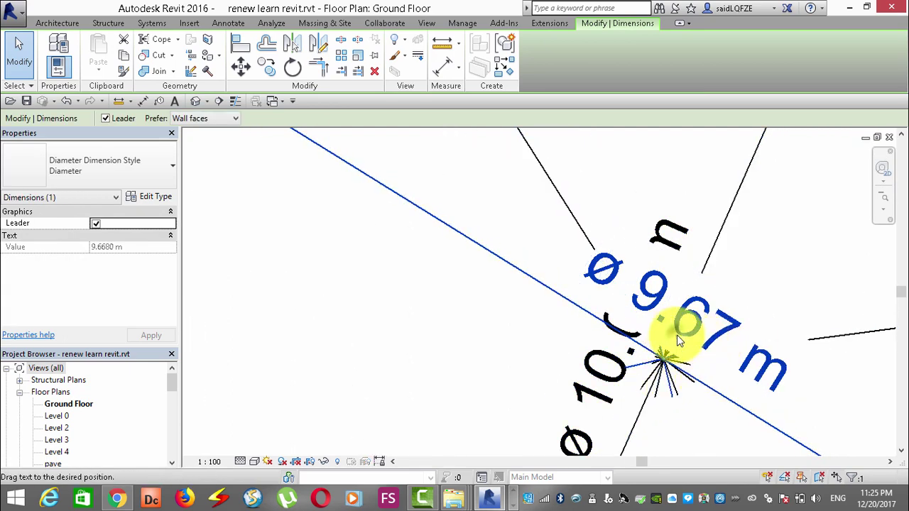
{"action": "mouse_move", "coordinate": [678, 340]}
{"action": "left_mouse_down"}
{"action": "mouse_move", "coordinate": [374, 200]}
{"action": "mouse_move", "coordinate": [290, 288]}
{"action": "left_mouse_up"}
{"action": "scroll", "coordinate": [465, 338], "scroll_direction": "down", "scroll_amount": 3}
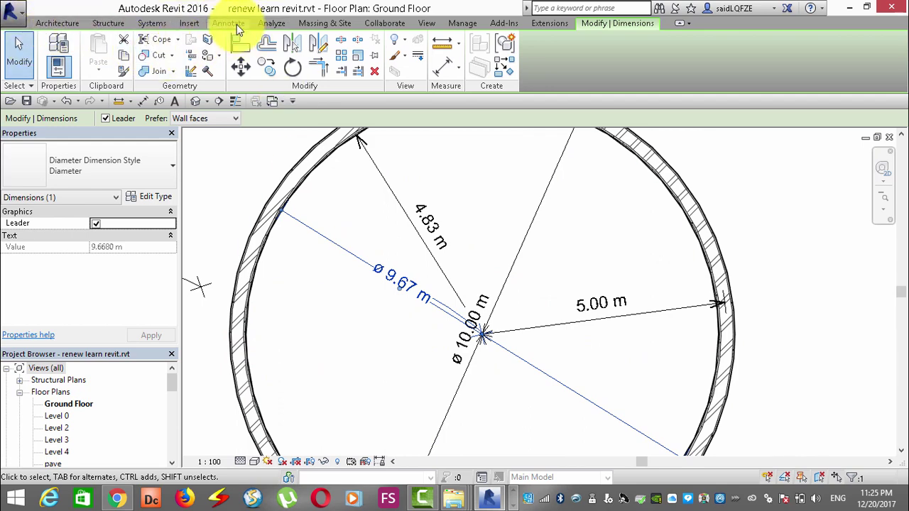
{"action": "left_click", "coordinate": [236, 25]}
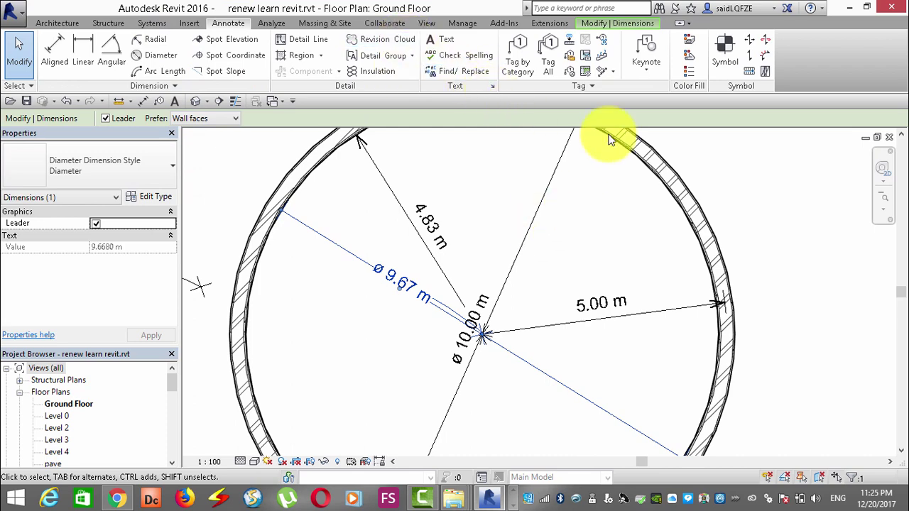
{"action": "scroll", "coordinate": [609, 85], "scroll_direction": "down", "scroll_amount": 1}
{"action": "scroll", "coordinate": [544, 274], "scroll_direction": "down", "scroll_amount": 3}
{"action": "scroll", "coordinate": [492, 371], "scroll_direction": "down", "scroll_amount": 2}
{"action": "scroll", "coordinate": [450, 367], "scroll_direction": "down", "scroll_amount": 1}
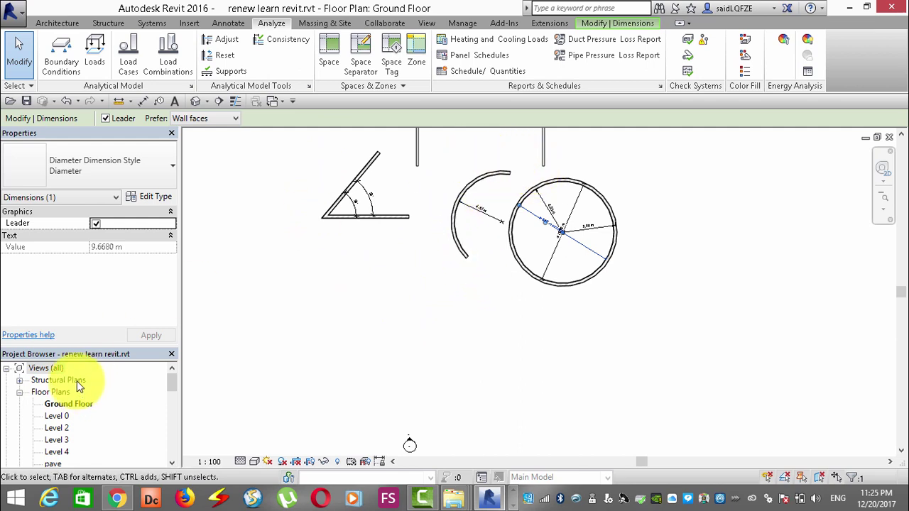
Begin a straight wall on the plan, then abandon it
{"action": "left_click", "coordinate": [57, 23]}
{"action": "left_click", "coordinate": [52, 50]}
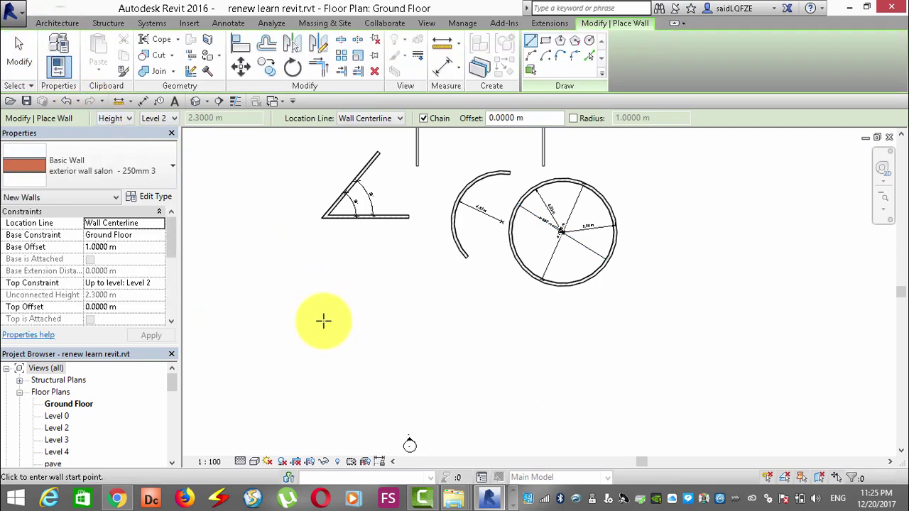
{"action": "left_click", "coordinate": [316, 273]}
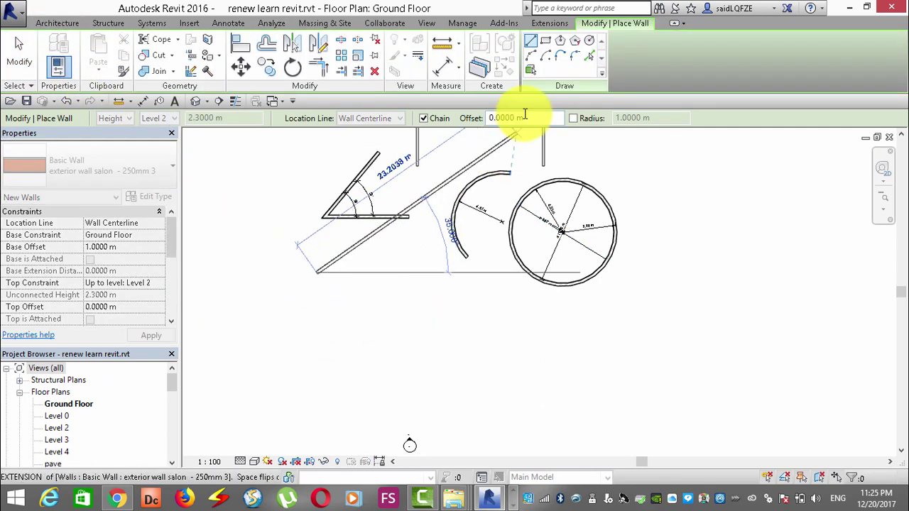
{"action": "right_click", "coordinate": [316, 332]}
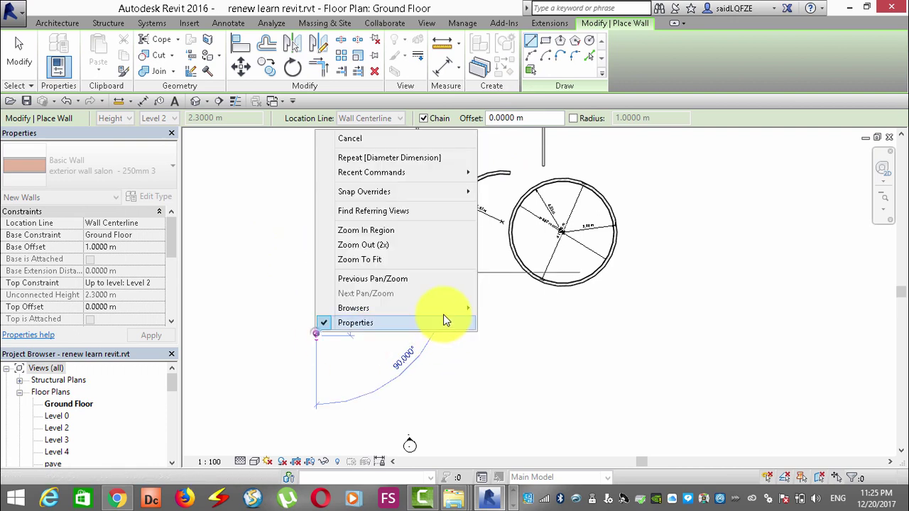
{"action": "left_click", "coordinate": [416, 137]}
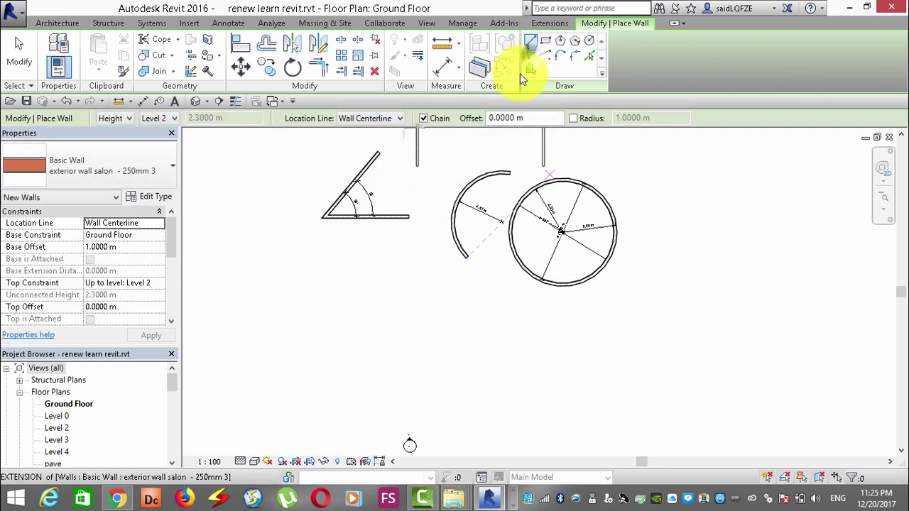
Draw an arc wall across the lower left of the plan, beside the circular wall
{"action": "left_click", "coordinate": [315, 267]}
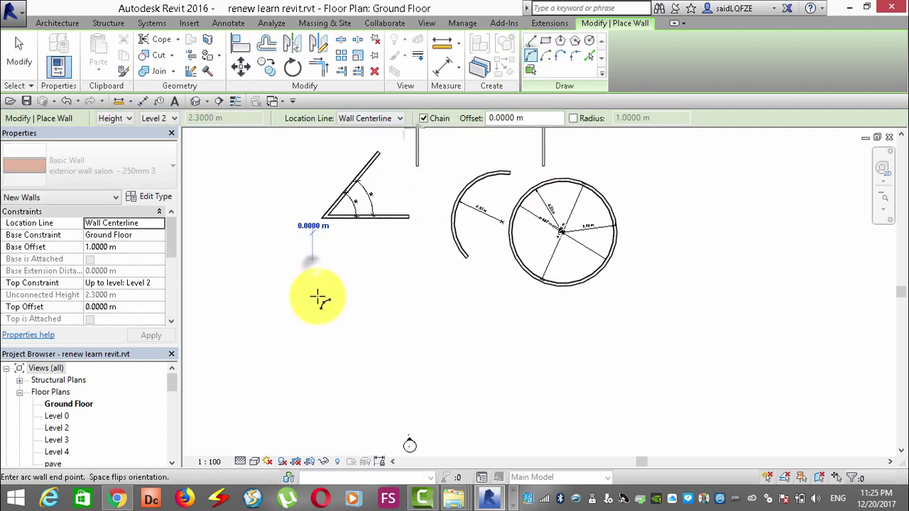
{"action": "left_click", "coordinate": [413, 334]}
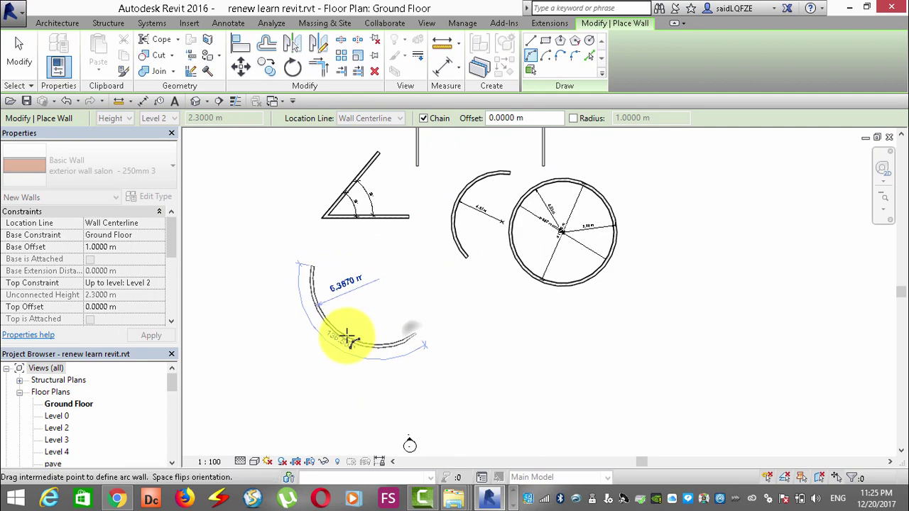
{"action": "left_click", "coordinate": [376, 262]}
{"action": "right_click", "coordinate": [216, 196]}
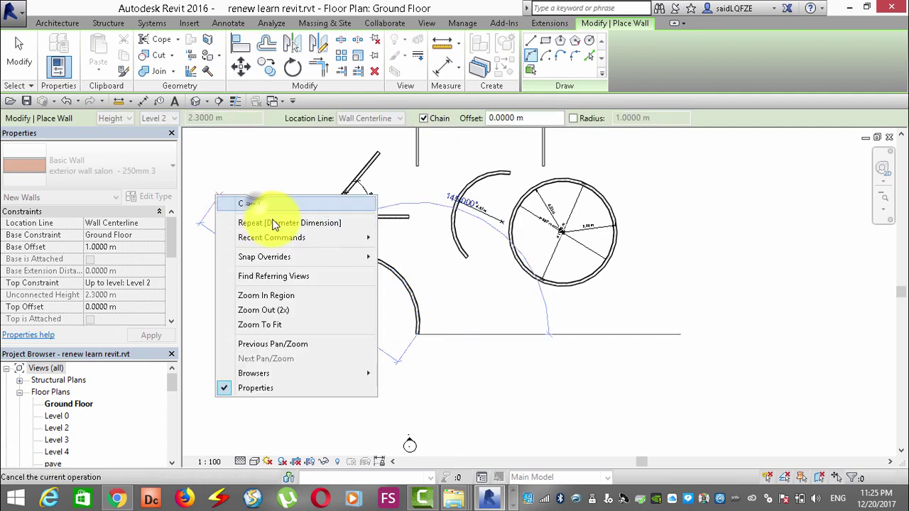
{"action": "left_click", "coordinate": [249, 204]}
{"action": "scroll", "coordinate": [361, 340], "scroll_direction": "up", "scroll_amount": 2}
{"action": "scroll", "coordinate": [519, 462], "scroll_direction": "down", "scroll_amount": 2}
{"action": "scroll", "coordinate": [240, 236], "scroll_direction": "up", "scroll_amount": 1}
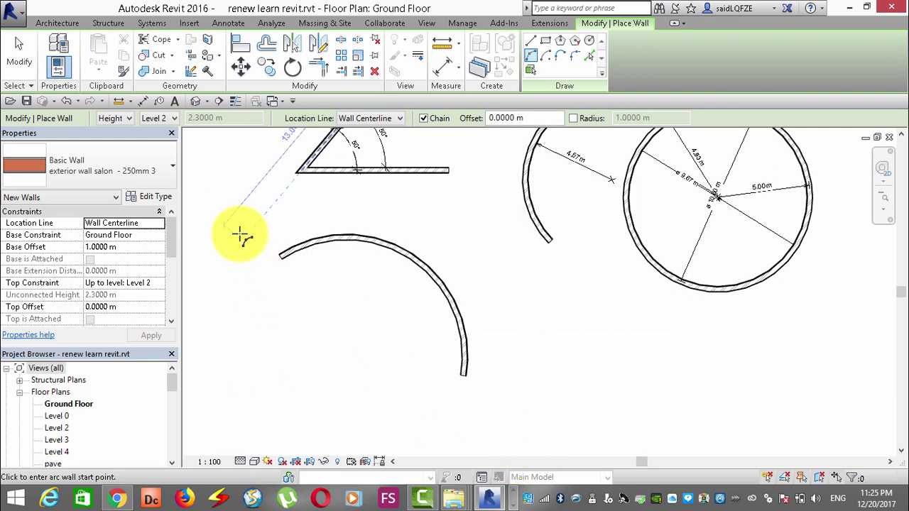
{"action": "scroll", "coordinate": [240, 236], "scroll_direction": "up", "scroll_amount": 2}
{"action": "key", "text": "Escape"}
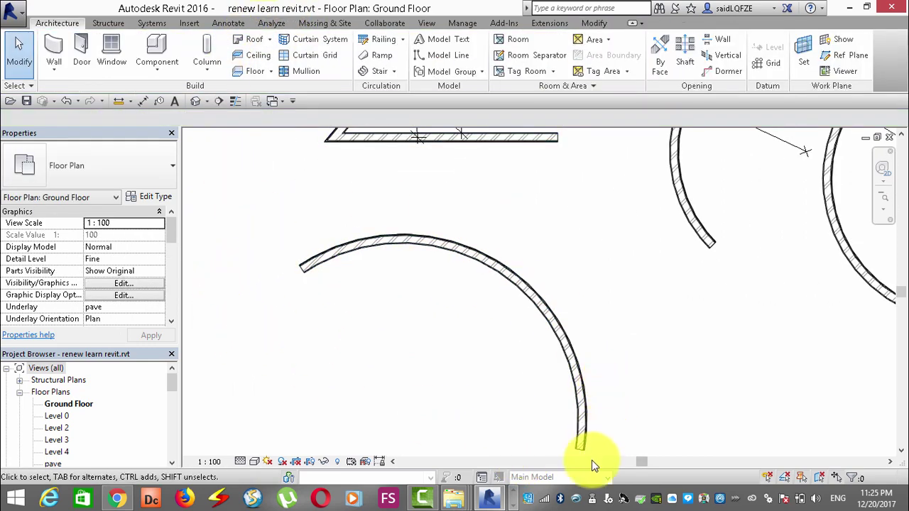
{"action": "scroll", "coordinate": [397, 135], "scroll_direction": "down", "scroll_amount": 2}
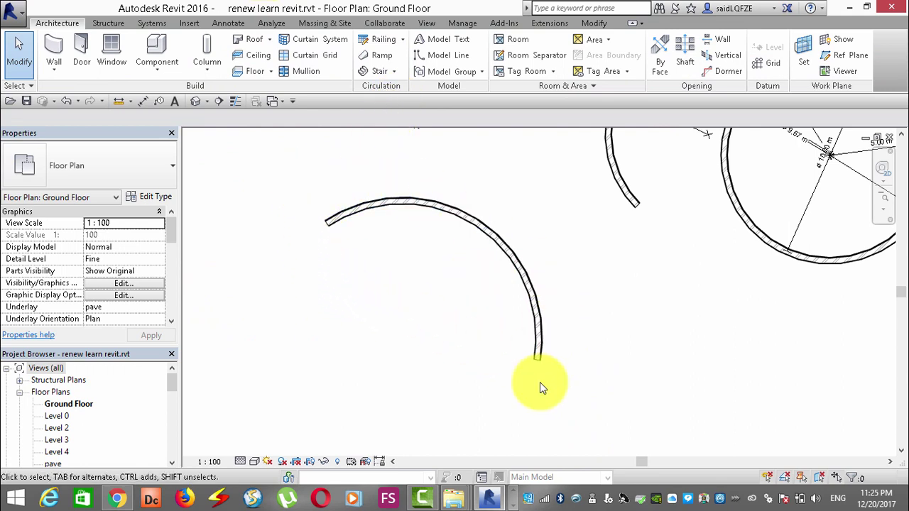
{"action": "left_click", "coordinate": [232, 23]}
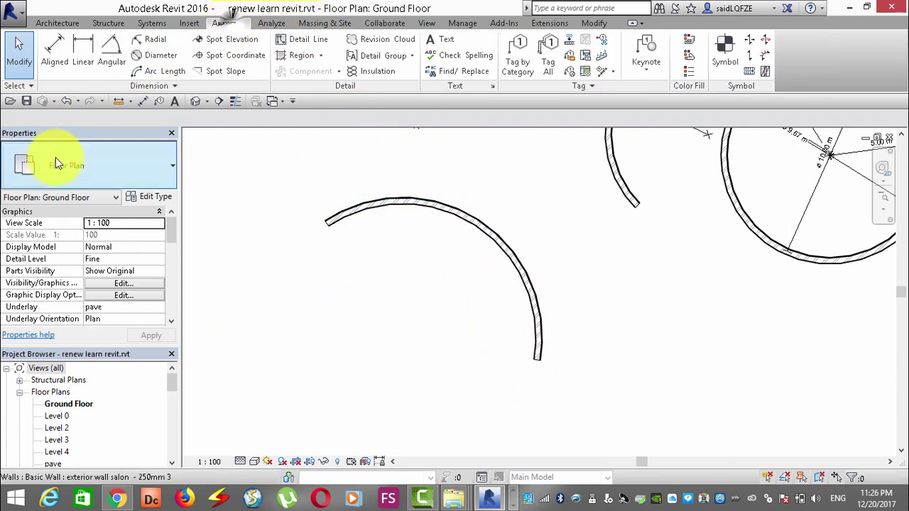
Start an Arc Length dimension, picking the curved wall and its two end references
{"action": "left_click", "coordinate": [176, 74]}
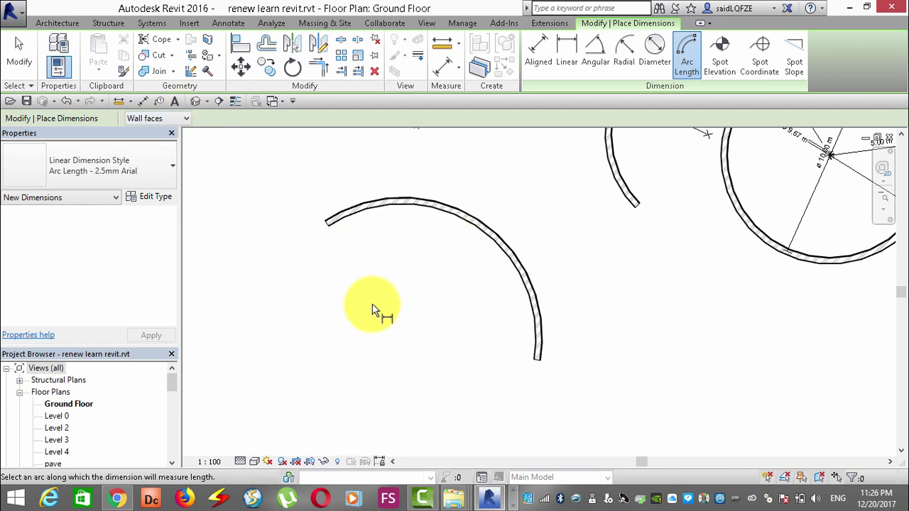
{"action": "left_click", "coordinate": [464, 217]}
{"action": "scroll", "coordinate": [355, 207], "scroll_direction": "up", "scroll_amount": 2}
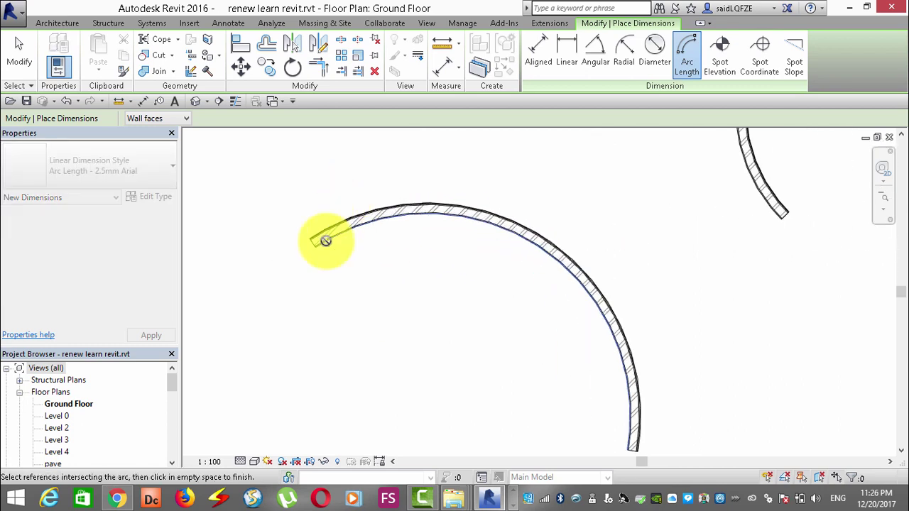
{"action": "scroll", "coordinate": [324, 239], "scroll_direction": "up", "scroll_amount": 2}
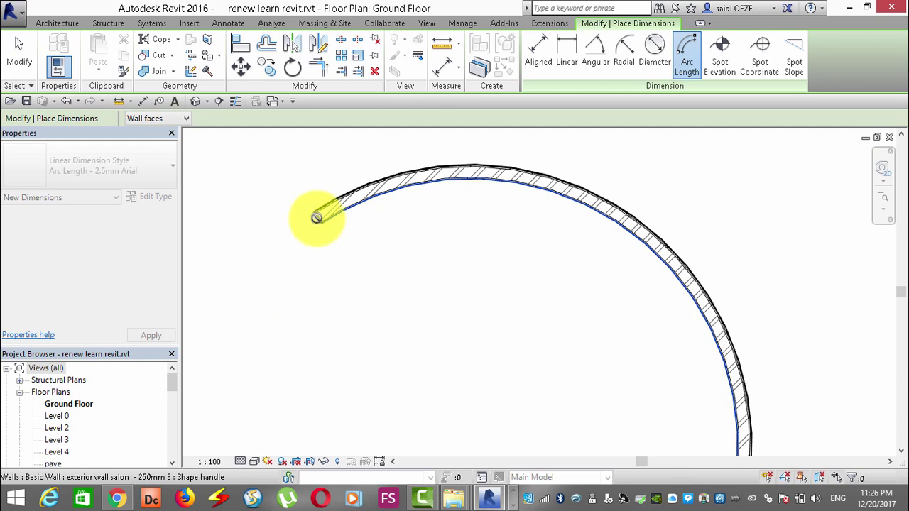
{"action": "left_click", "coordinate": [317, 217]}
{"action": "scroll", "coordinate": [221, 146], "scroll_direction": "down", "scroll_amount": 3}
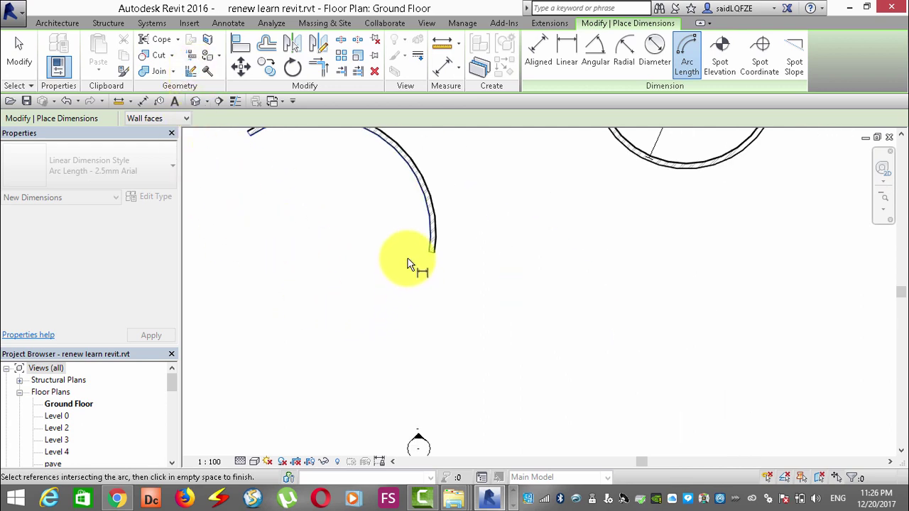
{"action": "scroll", "coordinate": [426, 252], "scroll_direction": "up", "scroll_amount": 3}
{"action": "left_click", "coordinate": [517, 189]}
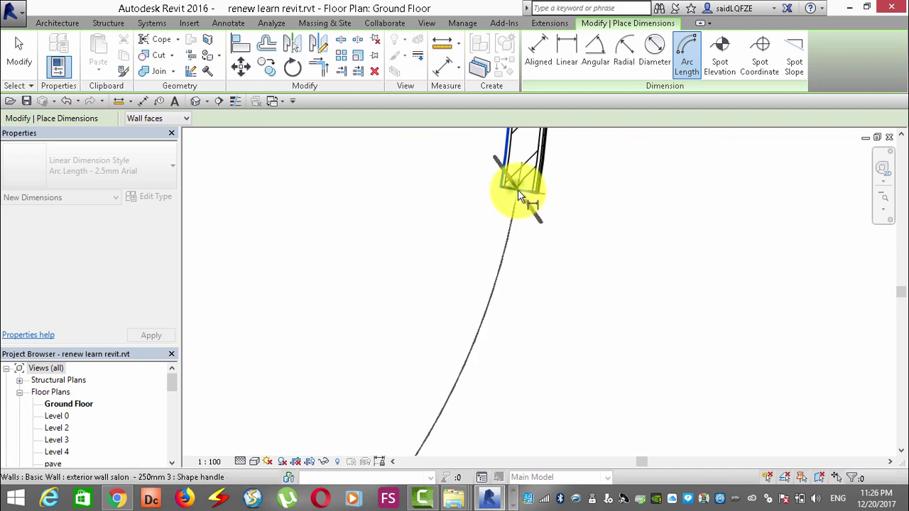
Place the 14.65 m arc-length dimension beside the wall and finish the command
{"action": "scroll", "coordinate": [550, 365], "scroll_direction": "down", "scroll_amount": 2}
{"action": "scroll", "coordinate": [604, 454], "scroll_direction": "down", "scroll_amount": 2}
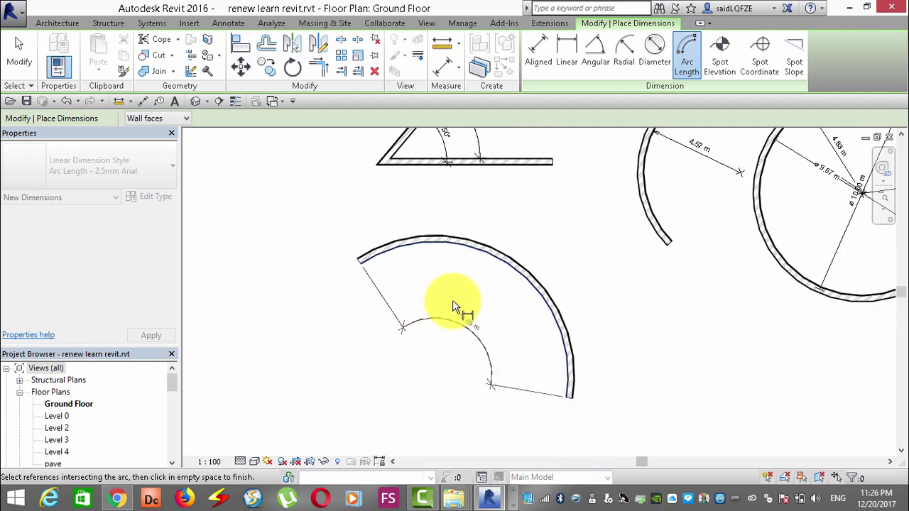
{"action": "scroll", "coordinate": [450, 276], "scroll_direction": "up", "scroll_amount": 2}
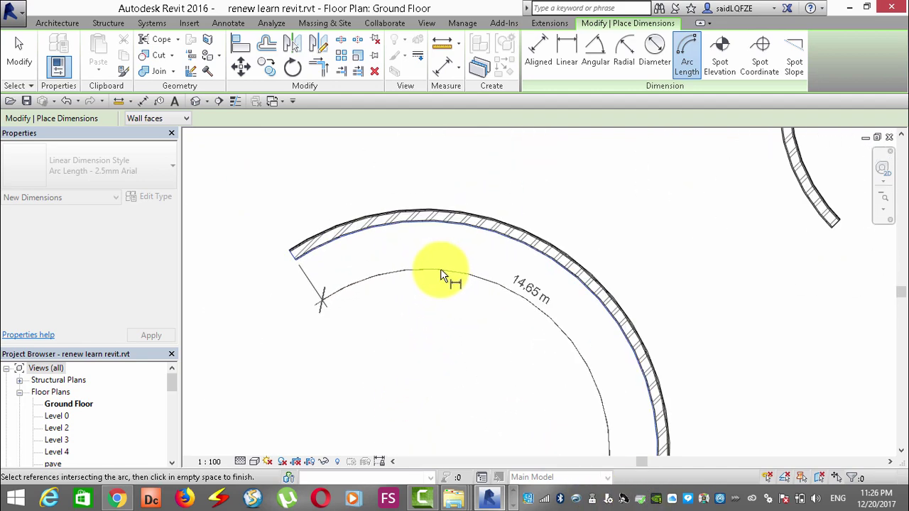
{"action": "left_click", "coordinate": [396, 260]}
{"action": "scroll", "coordinate": [312, 192], "scroll_direction": "down", "scroll_amount": 2}
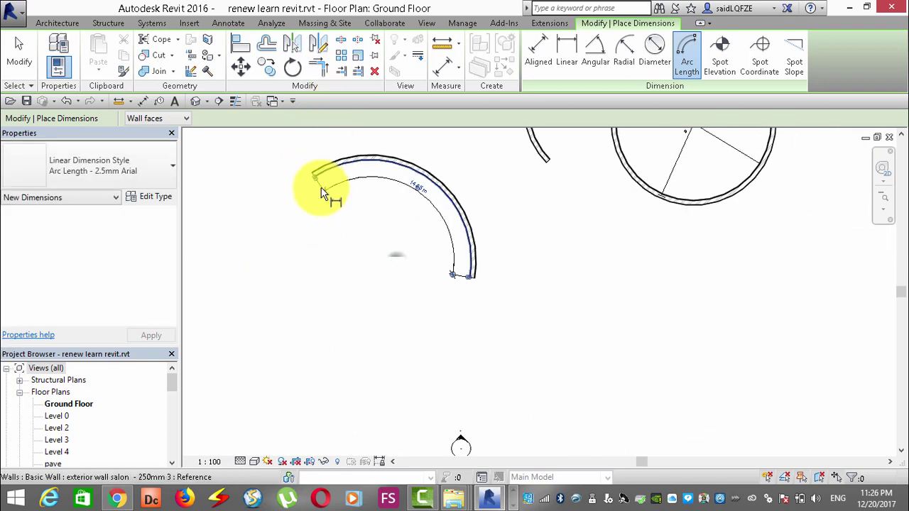
{"action": "scroll", "coordinate": [333, 268], "scroll_direction": "down", "scroll_amount": 2}
{"action": "scroll", "coordinate": [440, 398], "scroll_direction": "down", "scroll_amount": 1}
{"action": "middle_click_drag", "start_coordinate": [286, 367], "coordinate": [371, 436]}
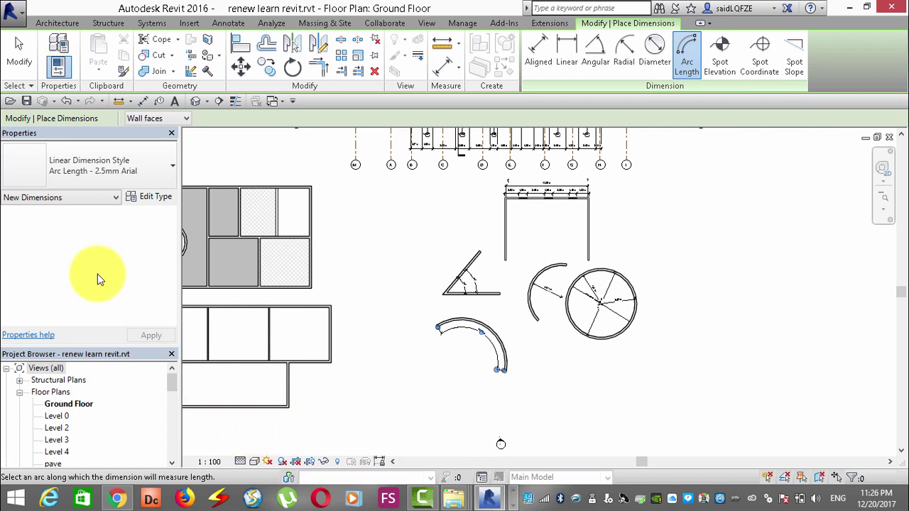
{"action": "key", "text": "Escape"}
{"action": "key", "text": "Escape"}
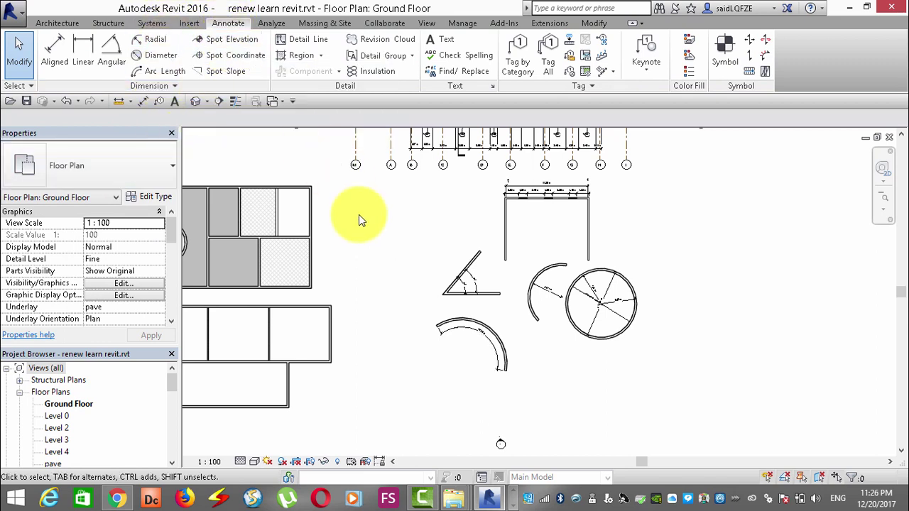
Zoom out the plan, then open Elevations > 'front view' from the Project Browser
{"action": "scroll", "coordinate": [441, 226], "scroll_direction": "down", "scroll_amount": 3}
{"action": "mouse_move", "coordinate": [572, 239]}
{"action": "middle_mouse_down"}
{"action": "mouse_move", "coordinate": [456, 377]}
{"action": "mouse_move", "coordinate": [410, 345]}
{"action": "middle_mouse_up"}
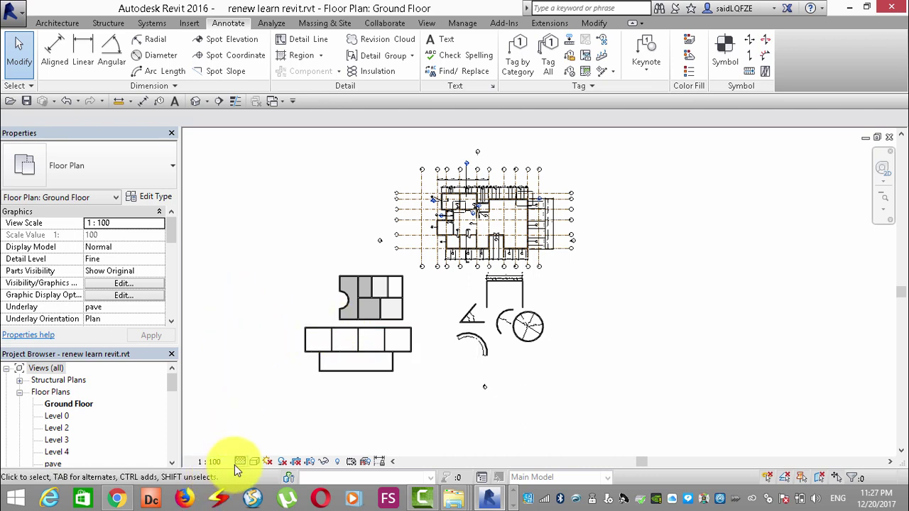
{"action": "left_click_drag", "start_coordinate": [170, 378], "coordinate": [171, 418]}
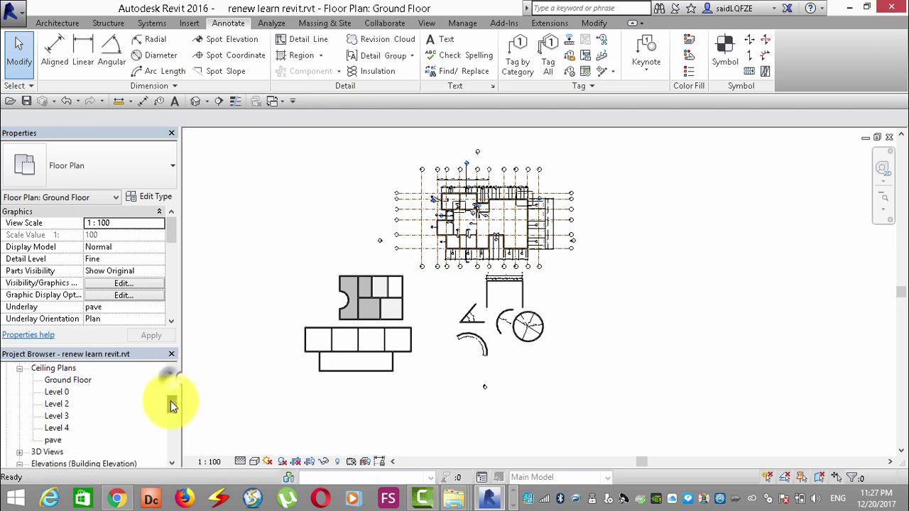
{"action": "double_click", "coordinate": [68, 393]}
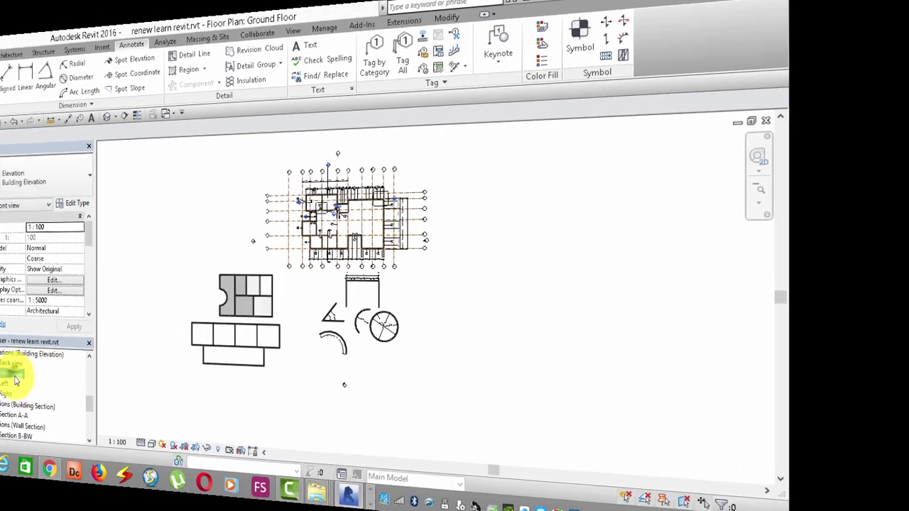
{"action": "scroll", "coordinate": [700, 323], "scroll_direction": "up", "scroll_amount": 5}
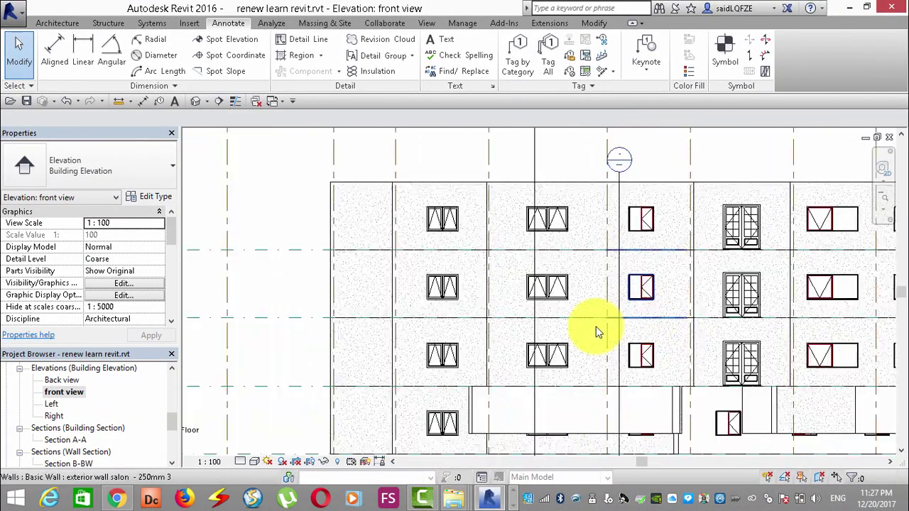
{"action": "scroll", "coordinate": [497, 365], "scroll_direction": "down", "scroll_amount": 3}
{"action": "scroll", "coordinate": [442, 355], "scroll_direction": "up", "scroll_amount": 1}
{"action": "scroll", "coordinate": [390, 313], "scroll_direction": "up", "scroll_amount": 1}
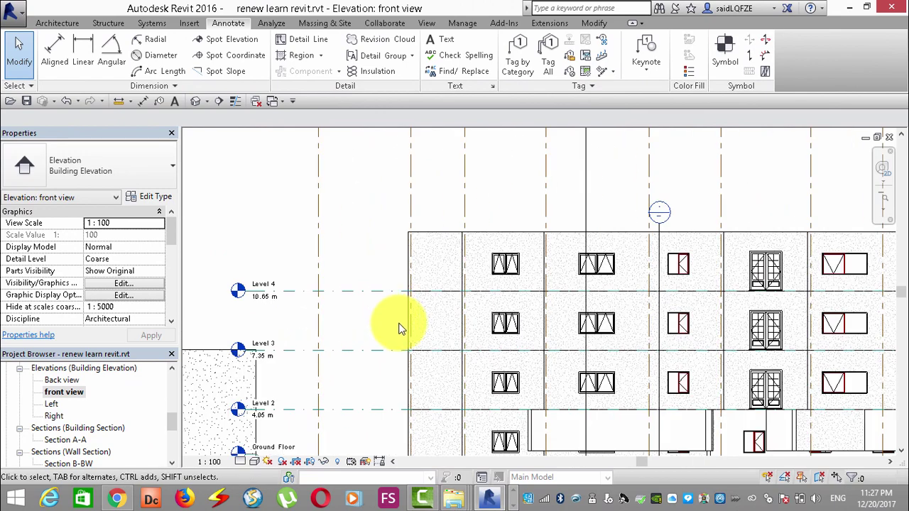
{"action": "scroll", "coordinate": [369, 247], "scroll_direction": "up", "scroll_amount": 2}
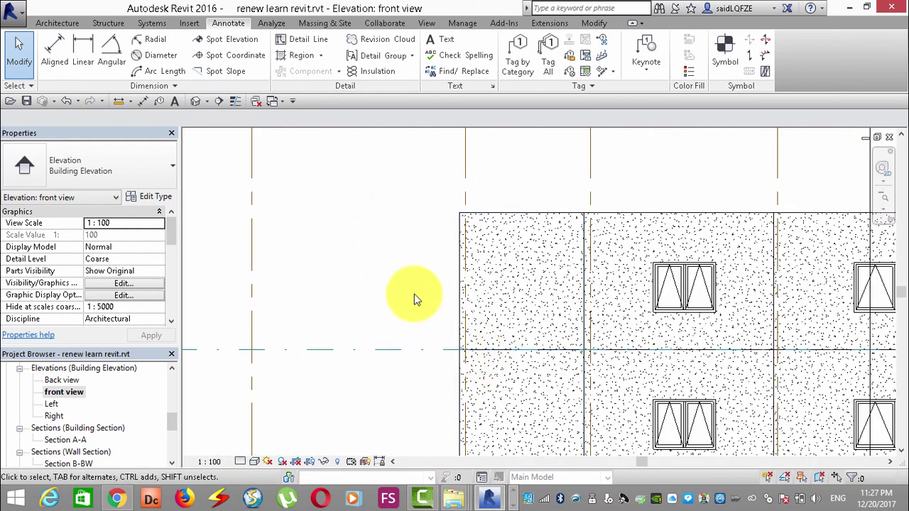
Start a Target (Project) spot elevation and review its Type Properties without changes
{"action": "left_click", "coordinate": [227, 39]}
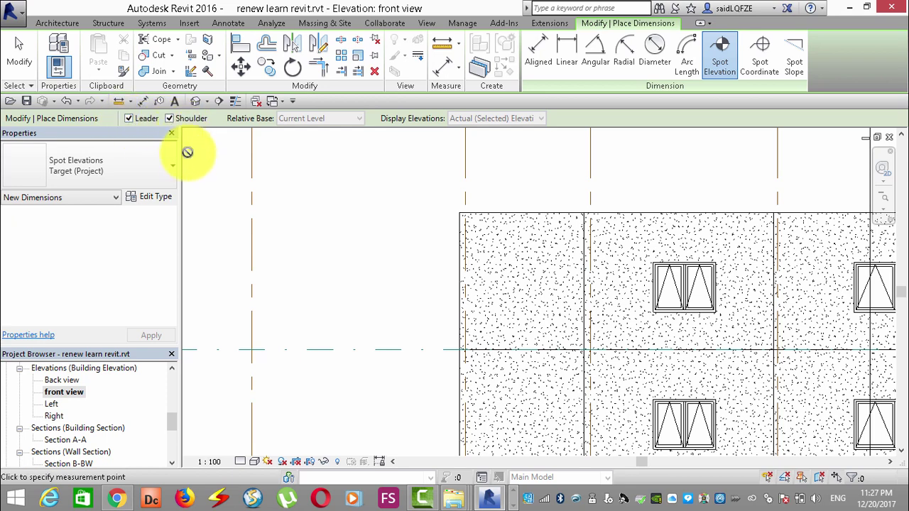
{"action": "left_click", "coordinate": [162, 195]}
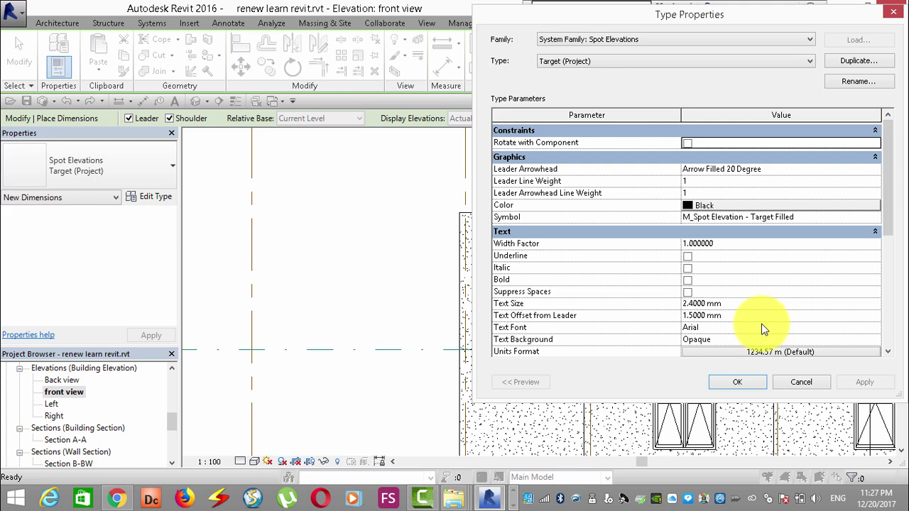
{"action": "left_click", "coordinate": [801, 383]}
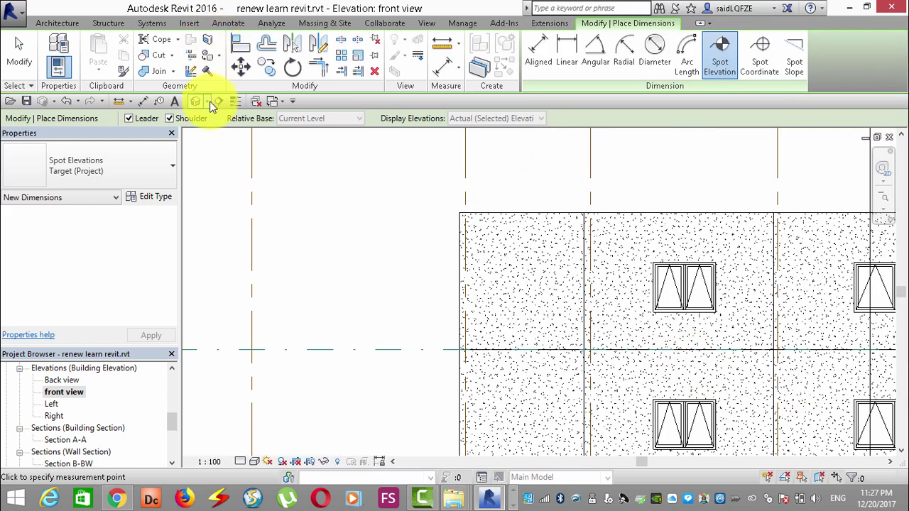
Place a 10.65 m spot elevation on the facade wall edge with a bent leader
{"action": "left_click", "coordinate": [717, 57]}
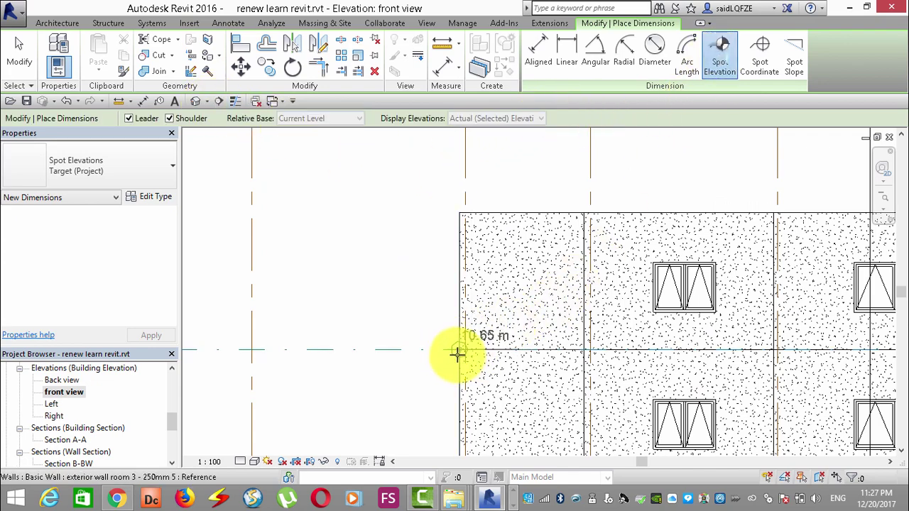
{"action": "scroll", "coordinate": [460, 351], "scroll_direction": "up", "scroll_amount": 3}
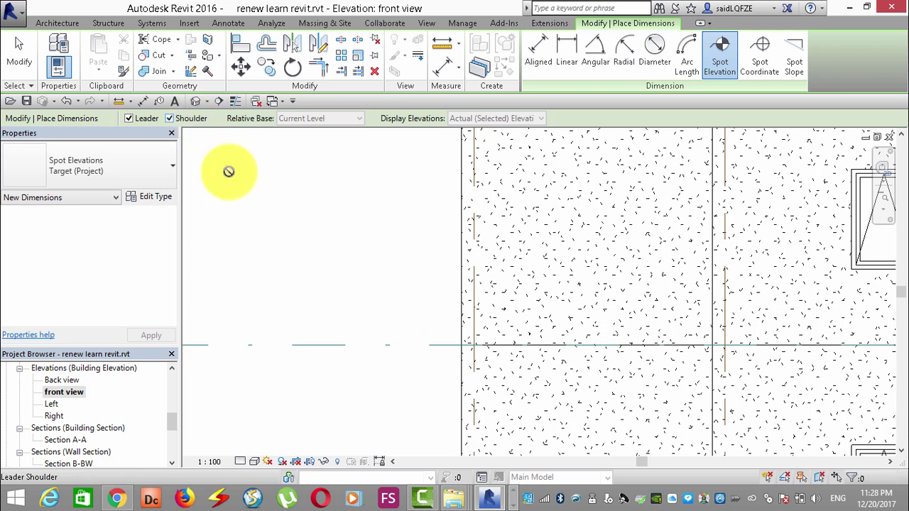
{"action": "left_click", "coordinate": [463, 346]}
{"action": "left_click", "coordinate": [386, 245]}
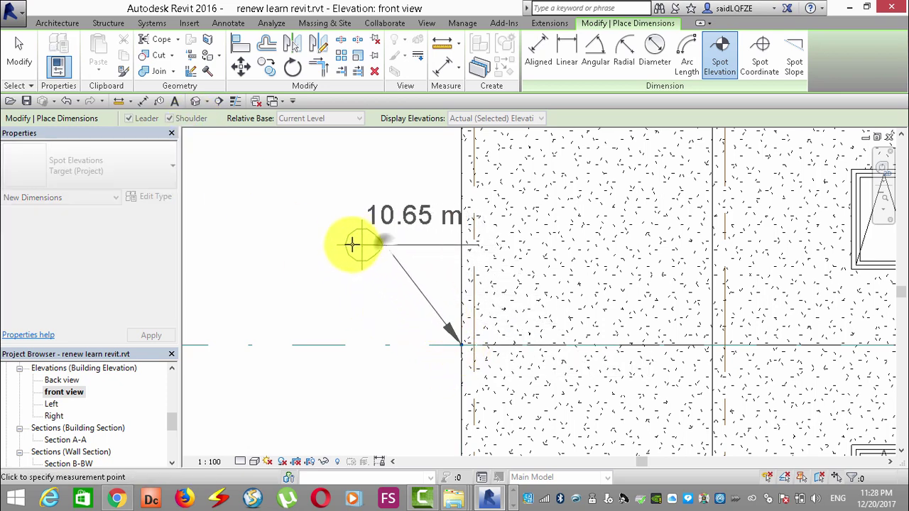
{"action": "left_click", "coordinate": [260, 245]}
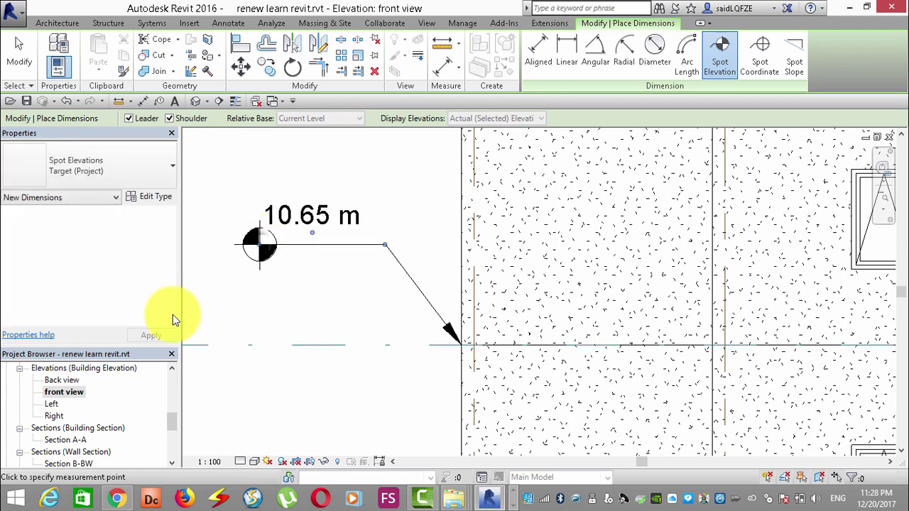
{"action": "scroll", "coordinate": [710, 327], "scroll_direction": "down", "scroll_amount": 2}
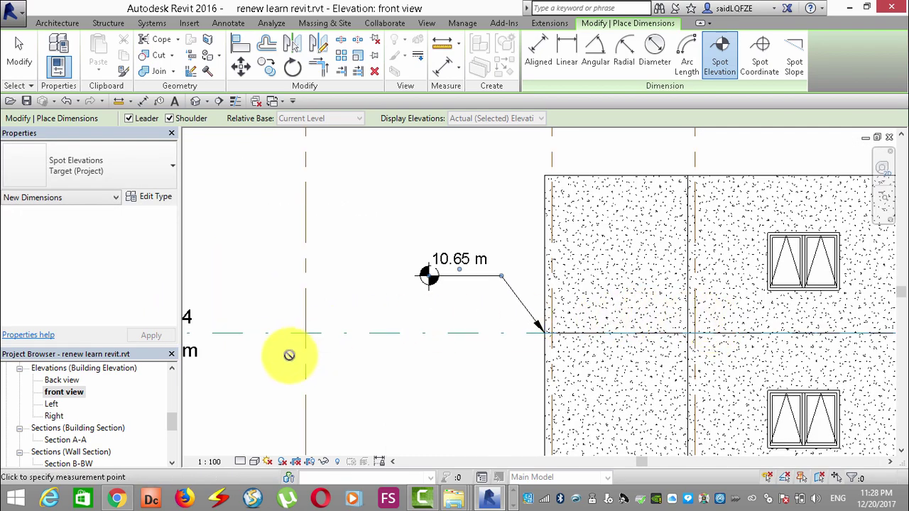
{"action": "scroll", "coordinate": [479, 293], "scroll_direction": "up", "scroll_amount": 2}
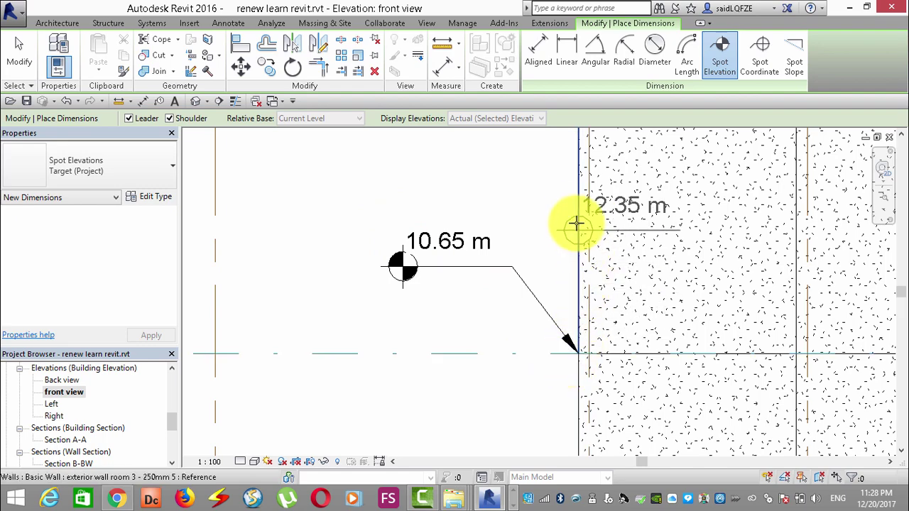
{"action": "scroll", "coordinate": [543, 129], "scroll_direction": "down", "scroll_amount": 1}
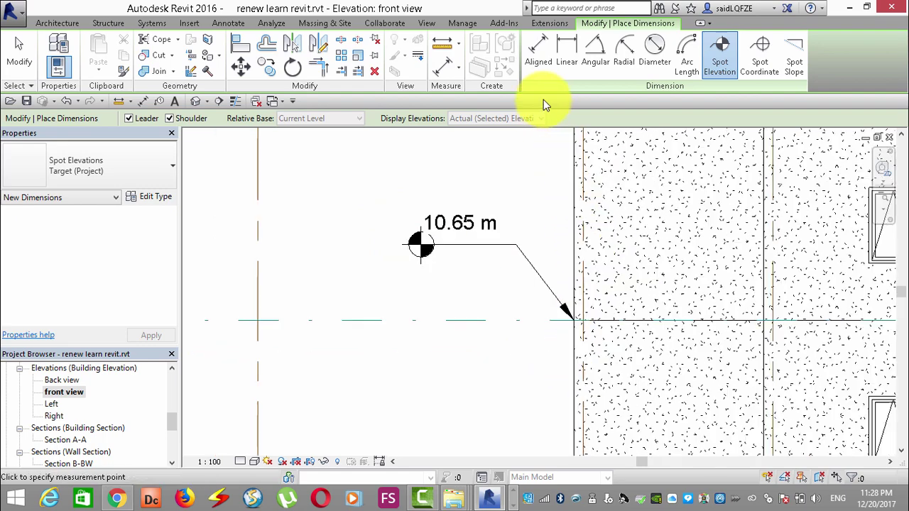
{"action": "scroll", "coordinate": [543, 100], "scroll_direction": "down", "scroll_amount": 2}
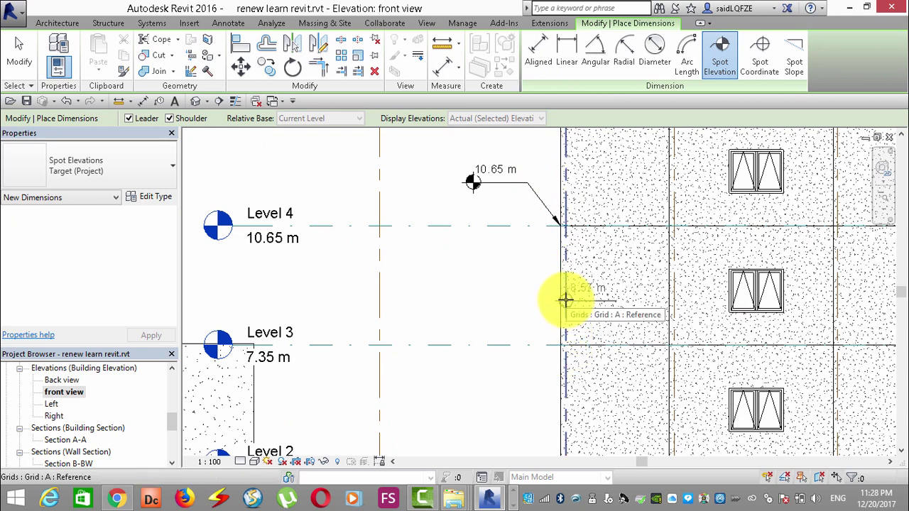
Add 8.72 m and 4.95 m spot elevations lower down, then delete the 4.95 m one
{"action": "left_click", "coordinate": [561, 294]}
{"action": "left_click", "coordinate": [517, 258]}
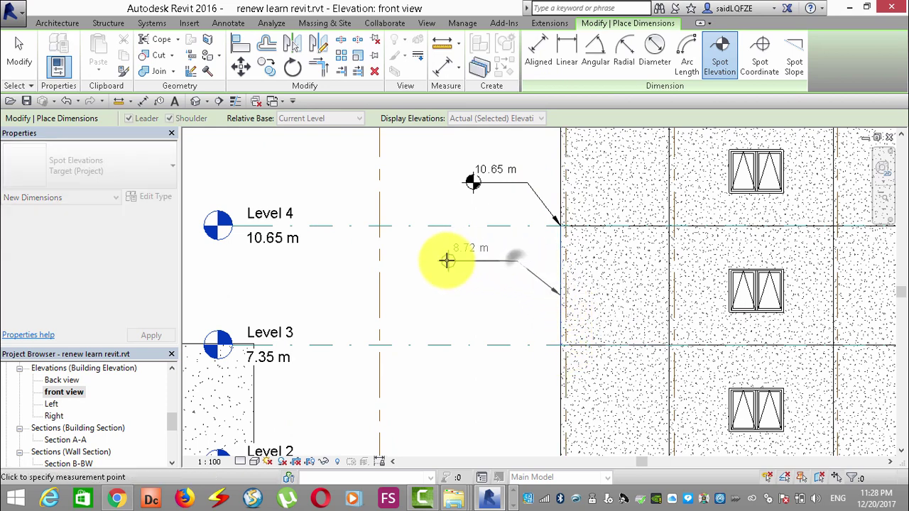
{"action": "left_click", "coordinate": [435, 259]}
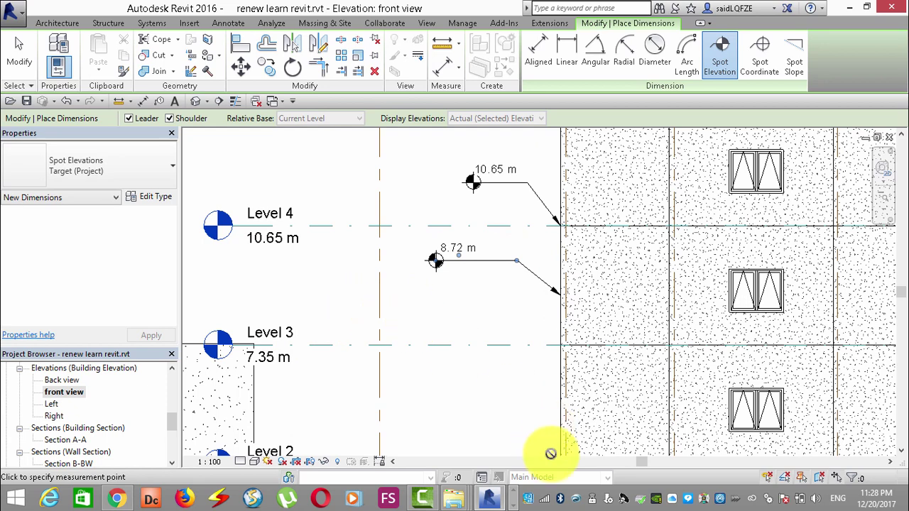
{"action": "left_click", "coordinate": [562, 429]}
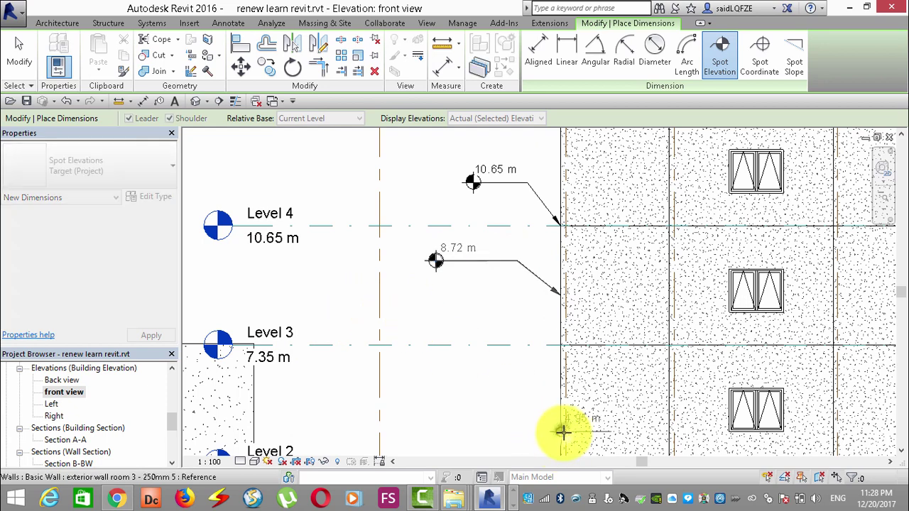
{"action": "left_click", "coordinate": [438, 375]}
{"action": "key", "text": "Escape"}
{"action": "key", "text": "Escape"}
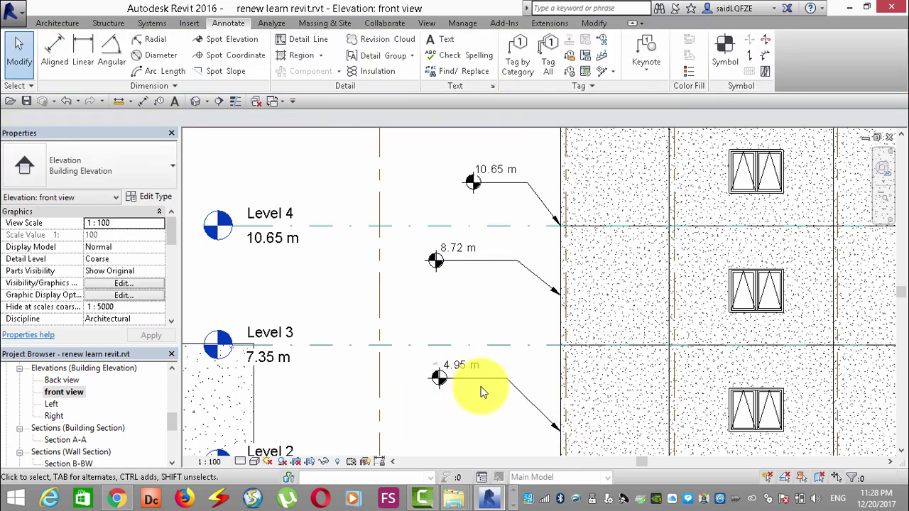
{"action": "left_click", "coordinate": [482, 393]}
{"action": "key", "text": "Delete"}
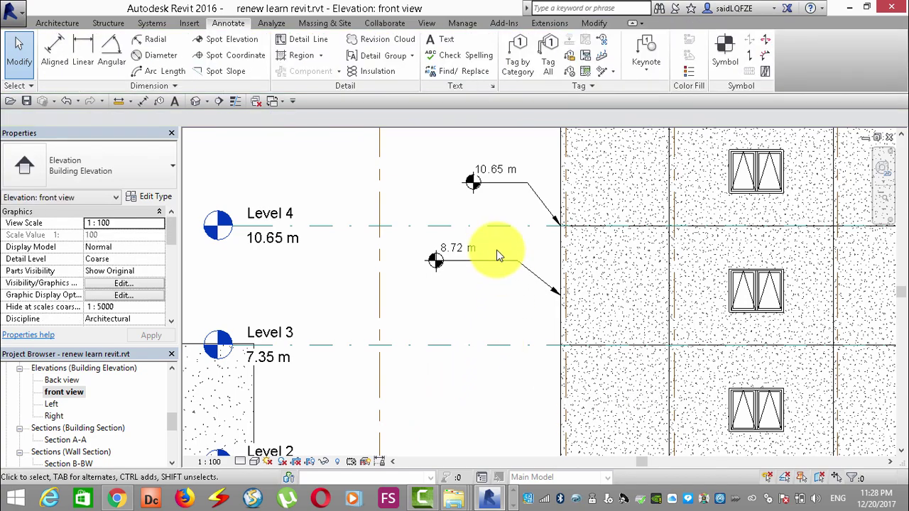
Delete the 8.72 m spot elevation from the front elevation
{"action": "left_click", "coordinate": [488, 261]}
{"action": "key", "text": "Delete"}
{"action": "scroll", "coordinate": [469, 292], "scroll_direction": "down", "scroll_amount": 2}
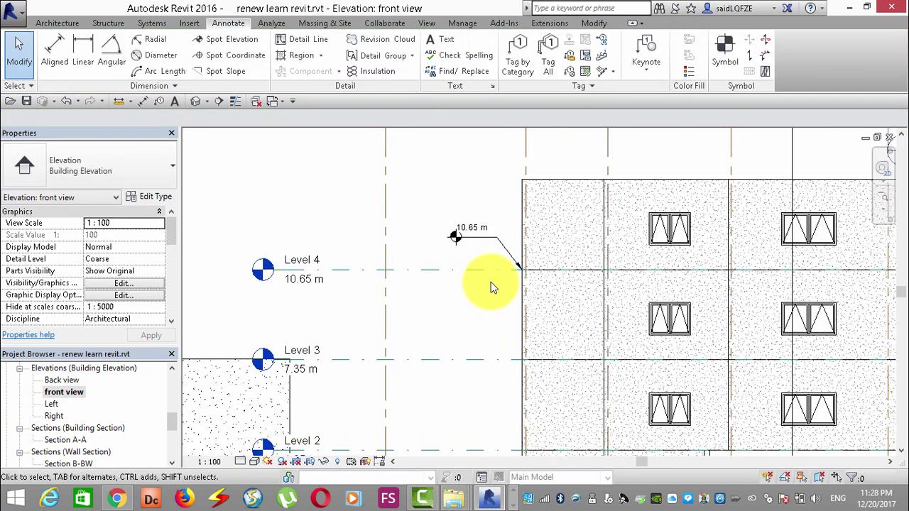
{"action": "scroll", "coordinate": [490, 282], "scroll_direction": "up", "scroll_amount": 1}
{"action": "scroll", "coordinate": [436, 206], "scroll_direction": "up", "scroll_amount": 2}
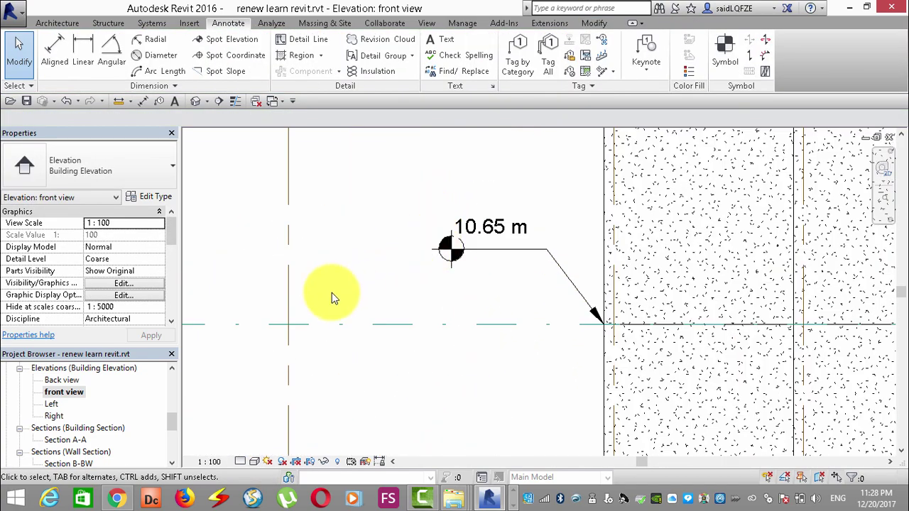
Remove the shoulder from the 10.65 m spot elevation's leader so it runs straight
{"action": "left_click", "coordinate": [503, 251]}
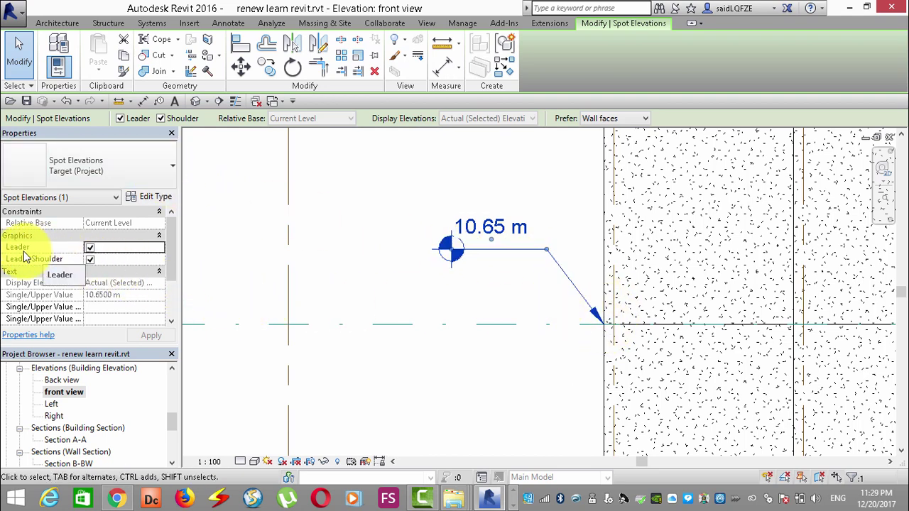
{"action": "left_click", "coordinate": [120, 117]}
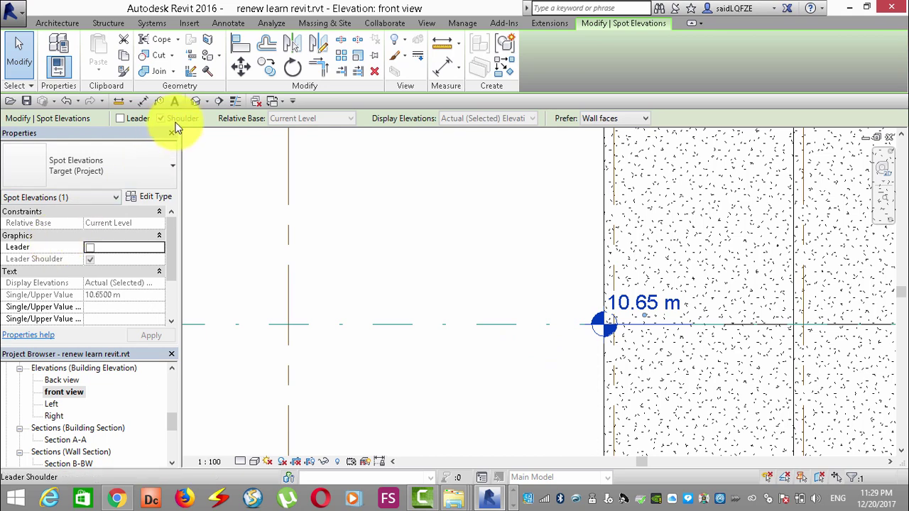
{"action": "left_click", "coordinate": [120, 118]}
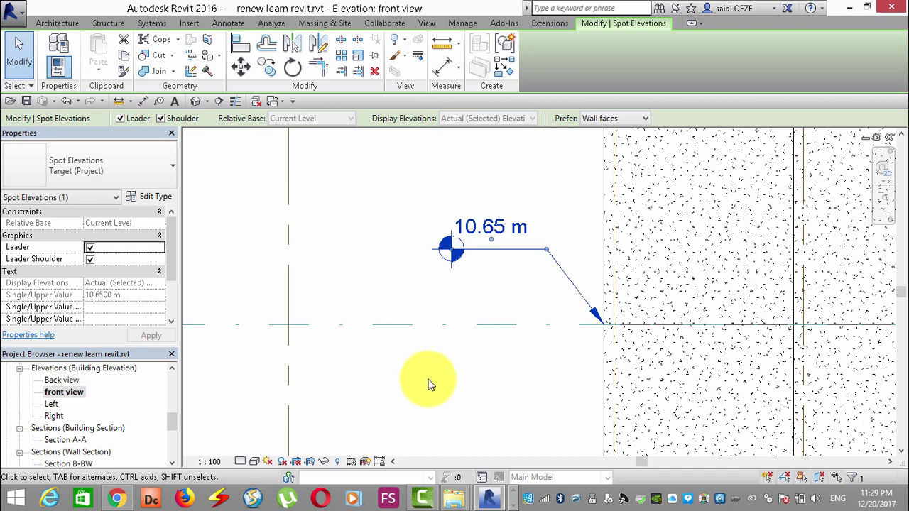
{"action": "left_click", "coordinate": [161, 118]}
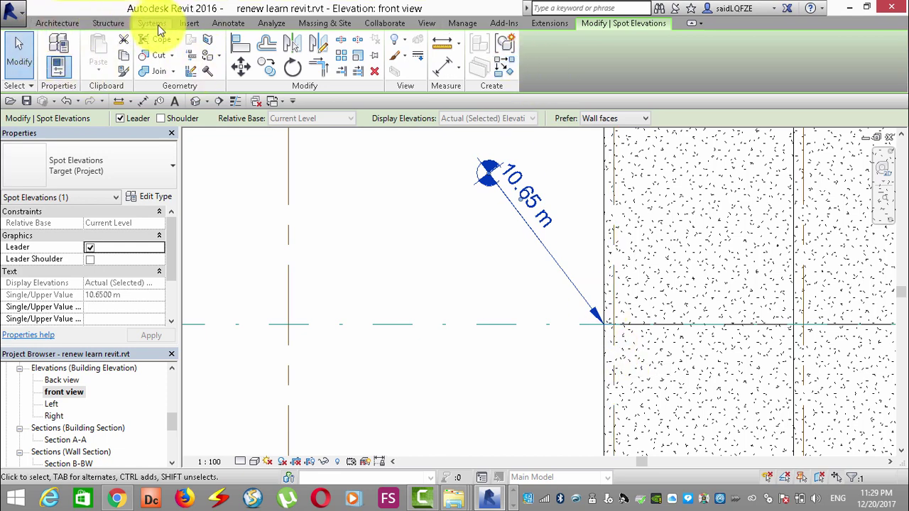
{"action": "left_click", "coordinate": [226, 23]}
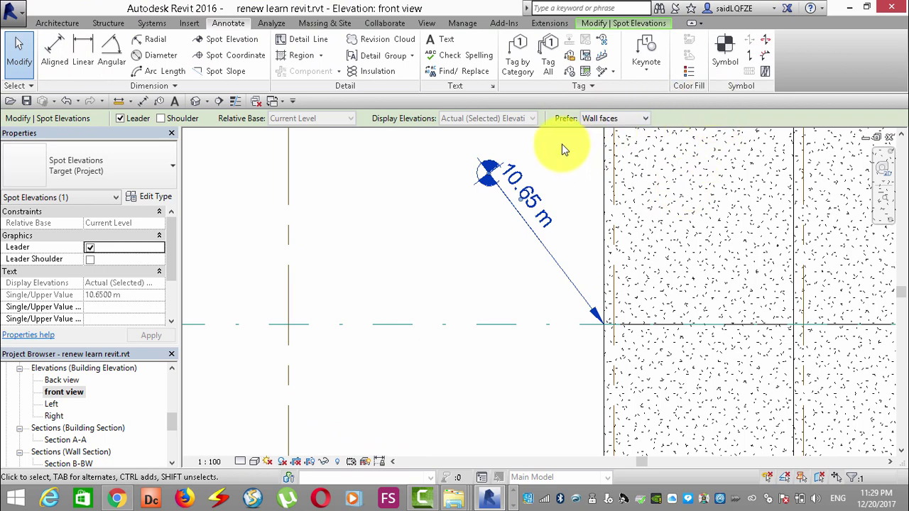
Place a 9.16 m spot elevation on the wall edge with a straight, shoulderless leader
{"action": "left_click", "coordinate": [235, 40]}
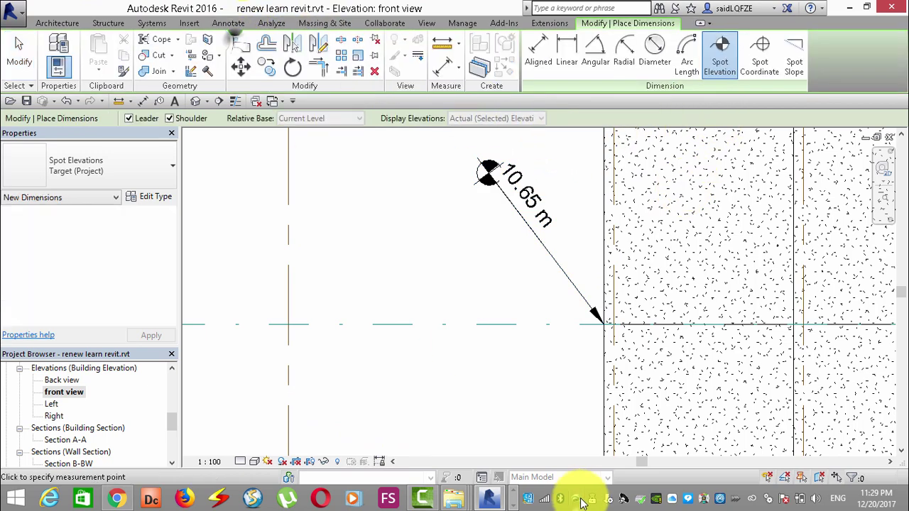
{"action": "left_click", "coordinate": [602, 426]}
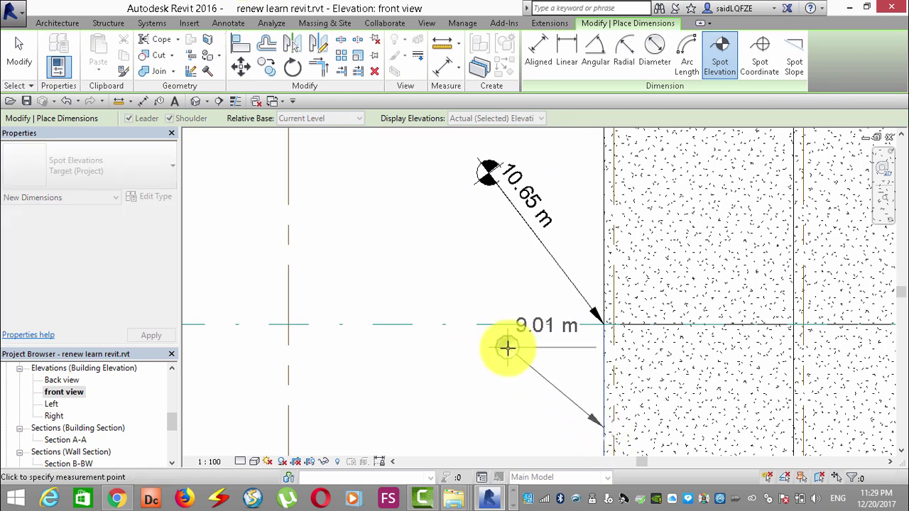
{"action": "left_click", "coordinate": [507, 347]}
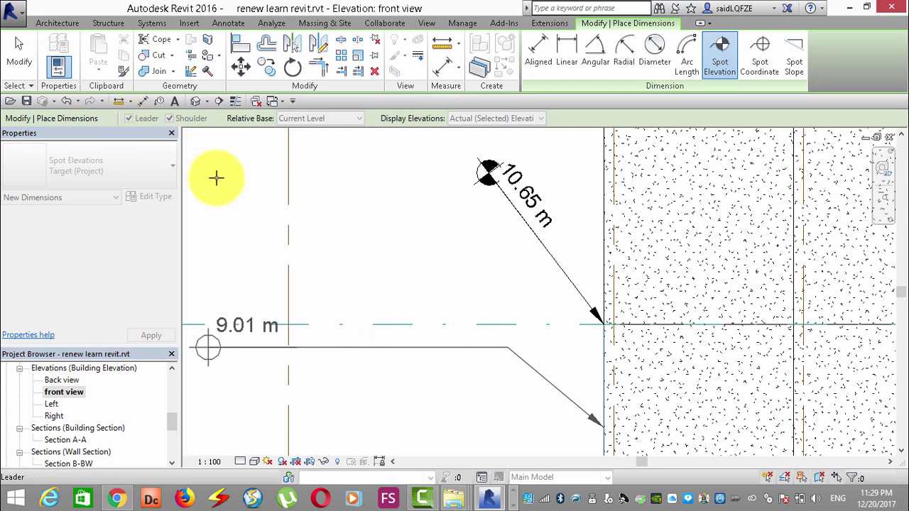
{"action": "key", "text": "Escape"}
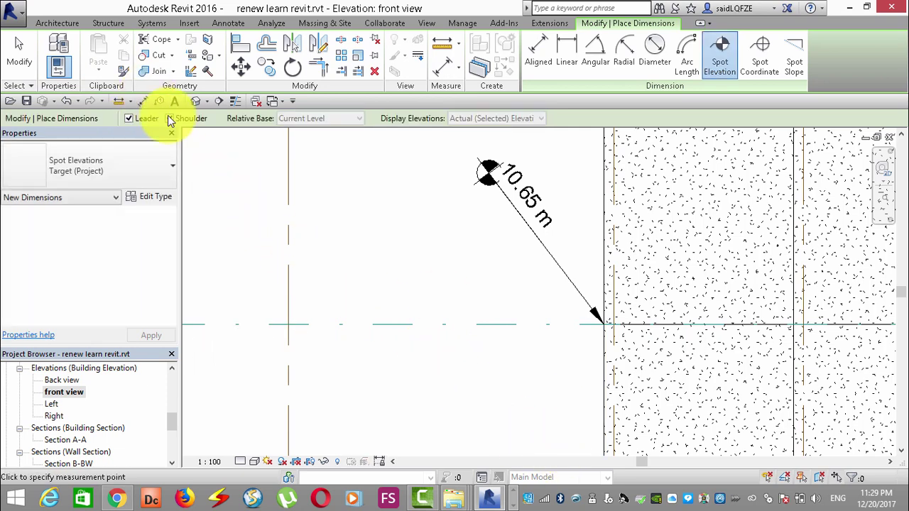
{"action": "left_click", "coordinate": [127, 119]}
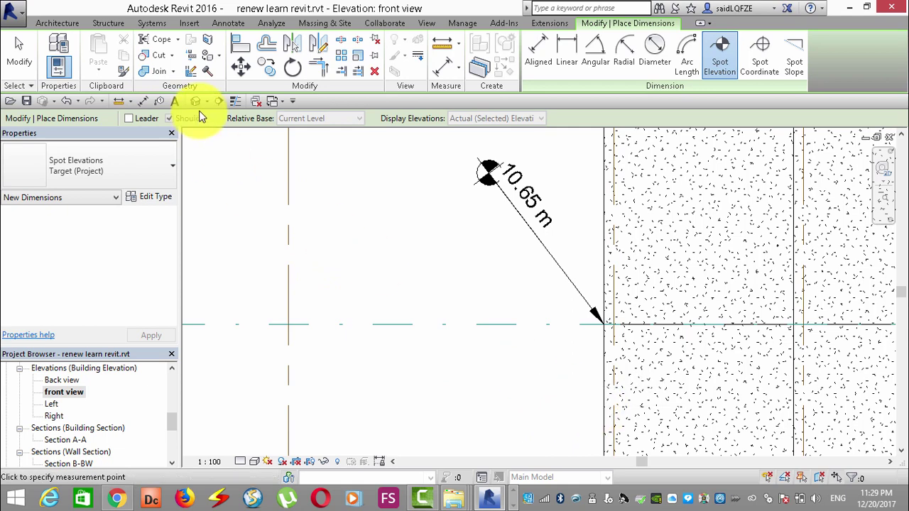
{"action": "left_click", "coordinate": [135, 118]}
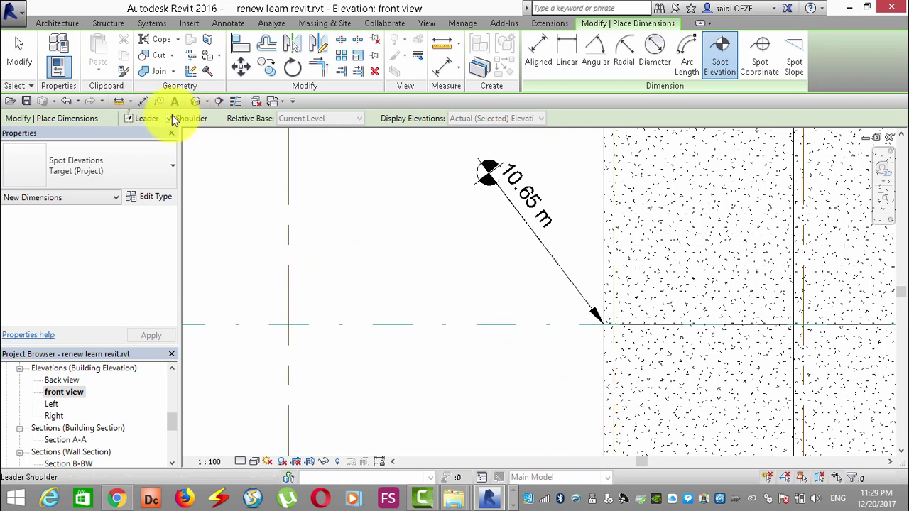
{"action": "left_click", "coordinate": [602, 413]}
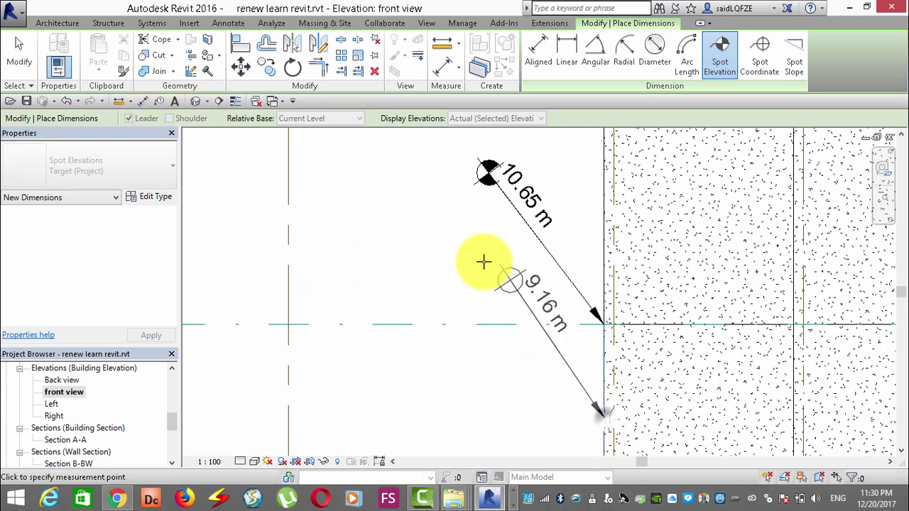
{"action": "left_click", "coordinate": [495, 280]}
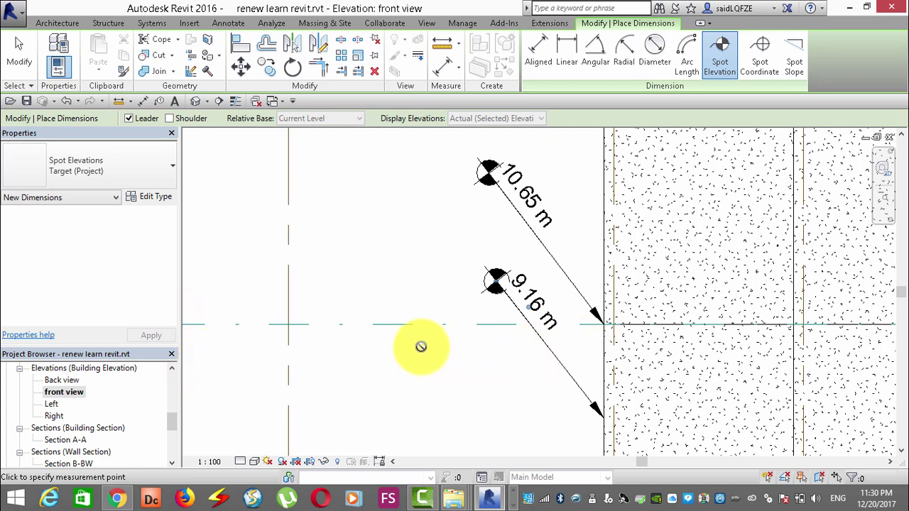
{"action": "left_click", "coordinate": [169, 118]}
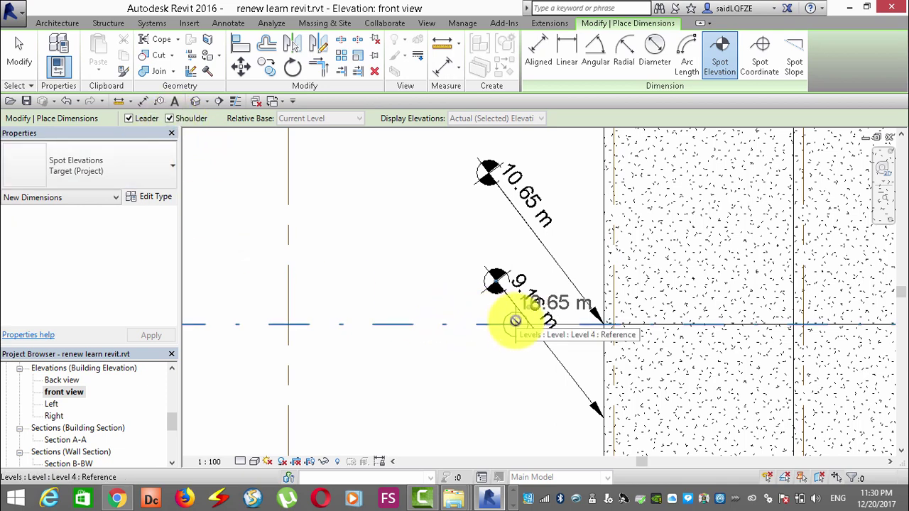
{"action": "key", "text": "Escape"}
{"action": "key", "text": "Escape"}
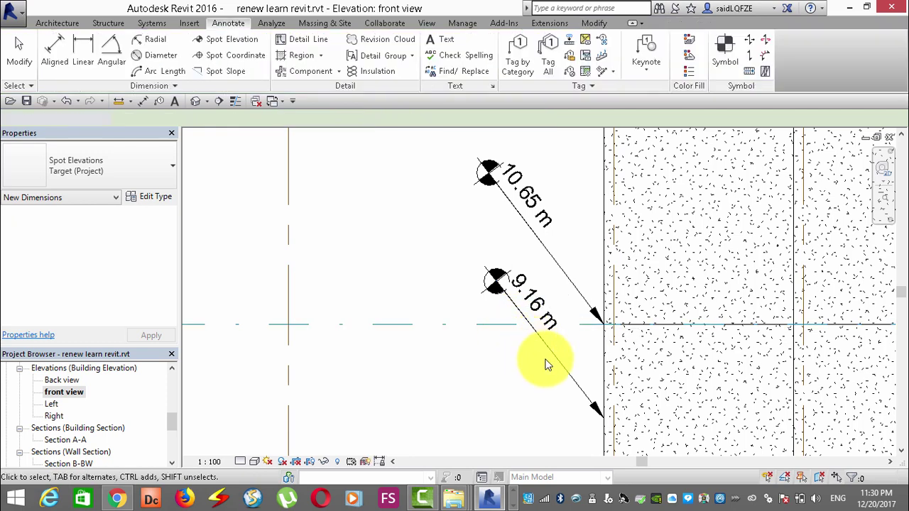
{"action": "left_click", "coordinate": [549, 350]}
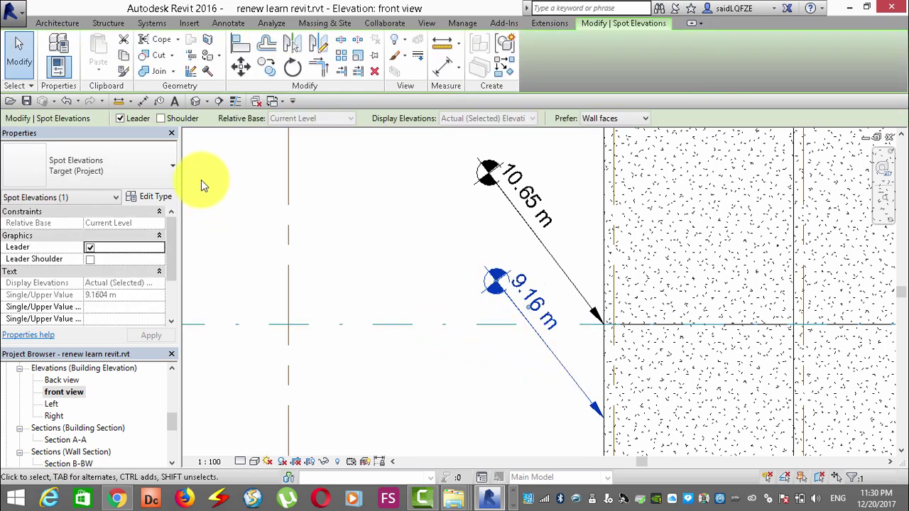
{"action": "left_click", "coordinate": [162, 118]}
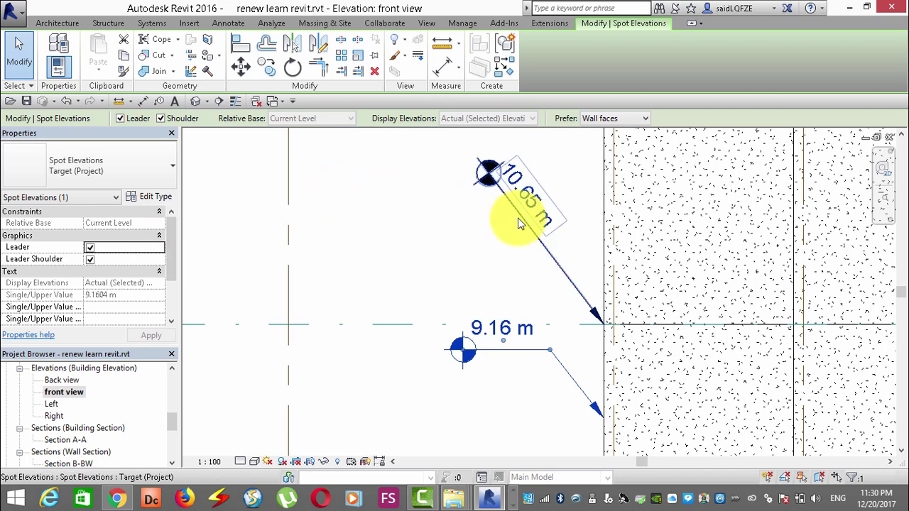
{"action": "left_click", "coordinate": [161, 118]}
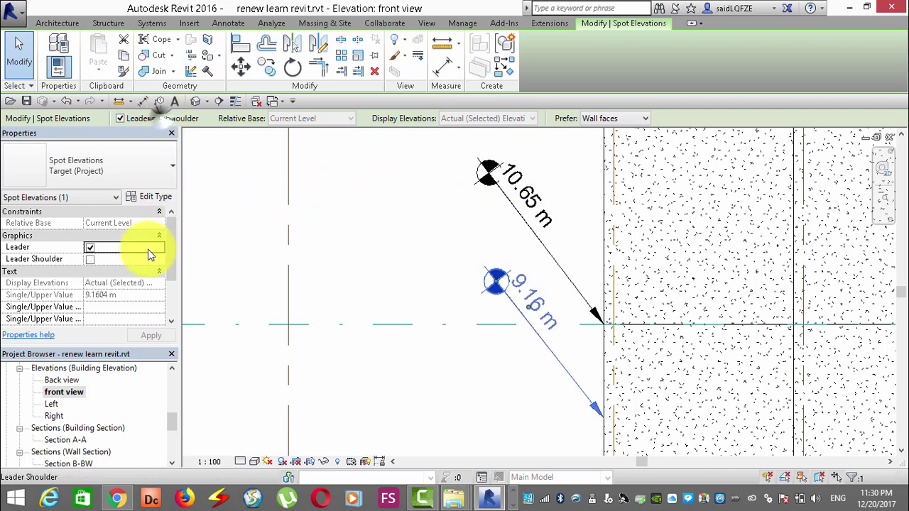
{"action": "left_click", "coordinate": [412, 295]}
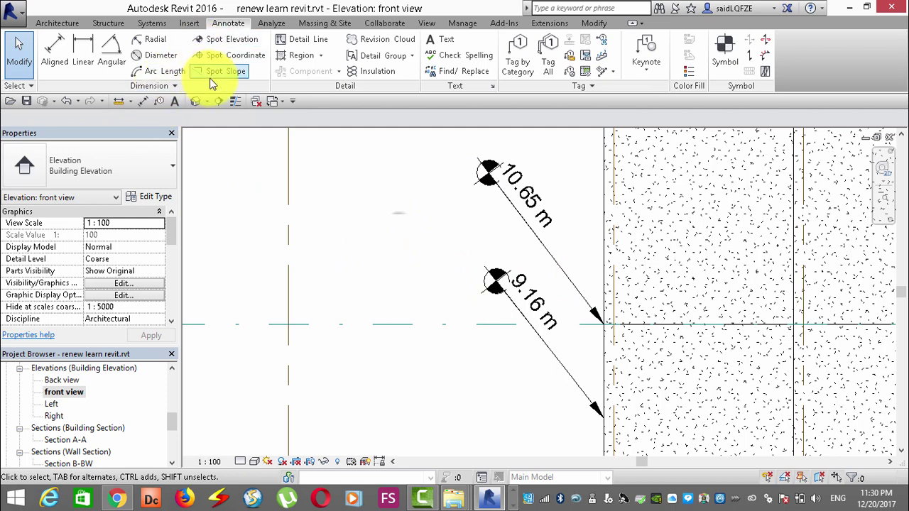
{"action": "left_click", "coordinate": [232, 39]}
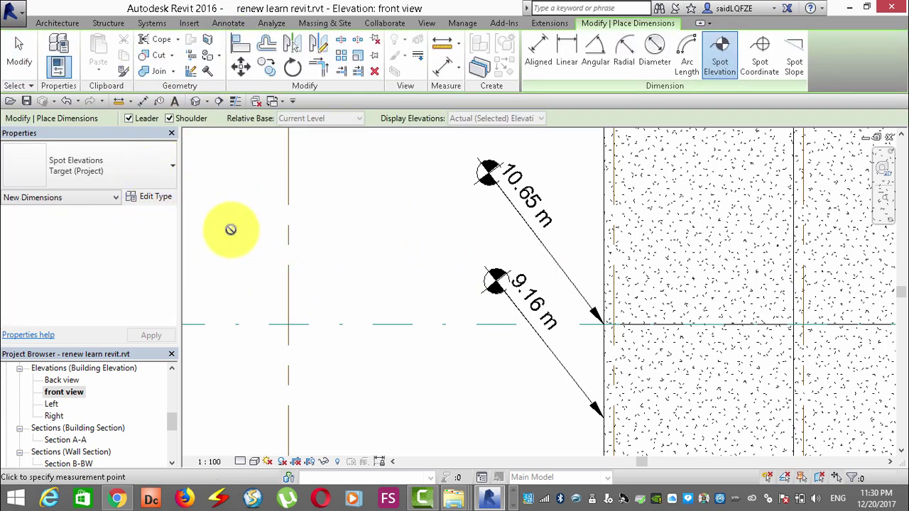
{"action": "left_click", "coordinate": [128, 118]}
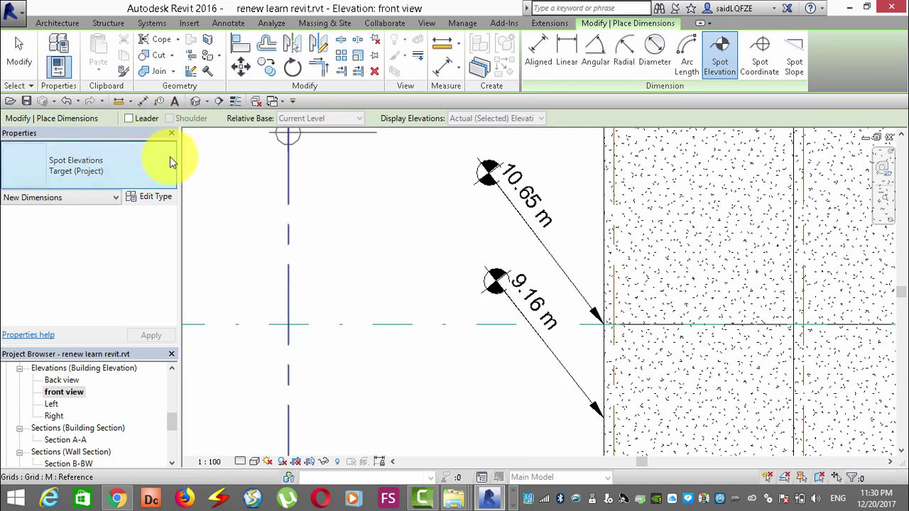
{"action": "left_click", "coordinate": [127, 106]}
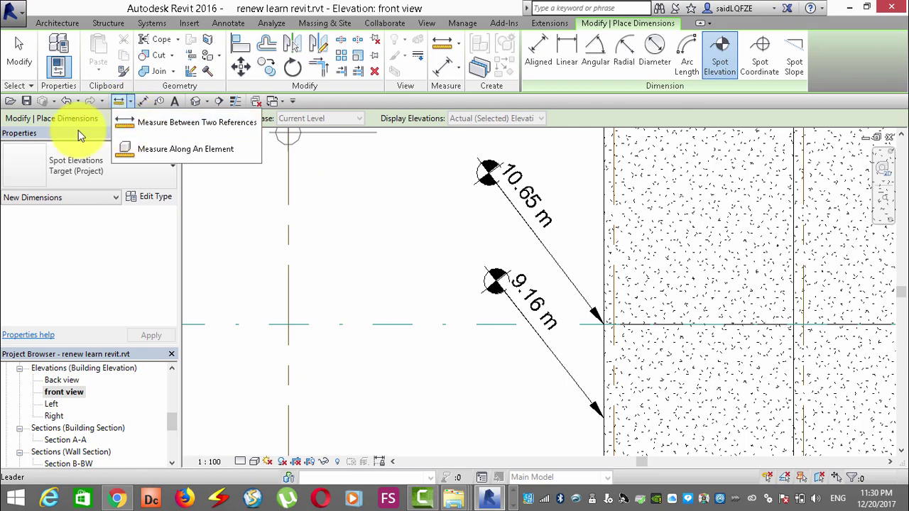
{"action": "left_click", "coordinate": [128, 118]}
{"action": "left_click", "coordinate": [169, 119]}
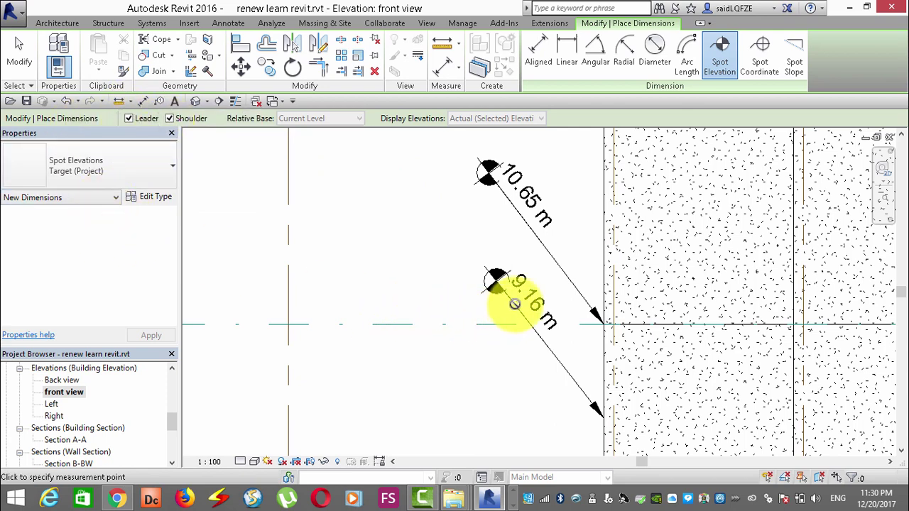
{"action": "key", "text": "Escape"}
{"action": "key", "text": "Escape"}
{"action": "left_click", "coordinate": [504, 306]}
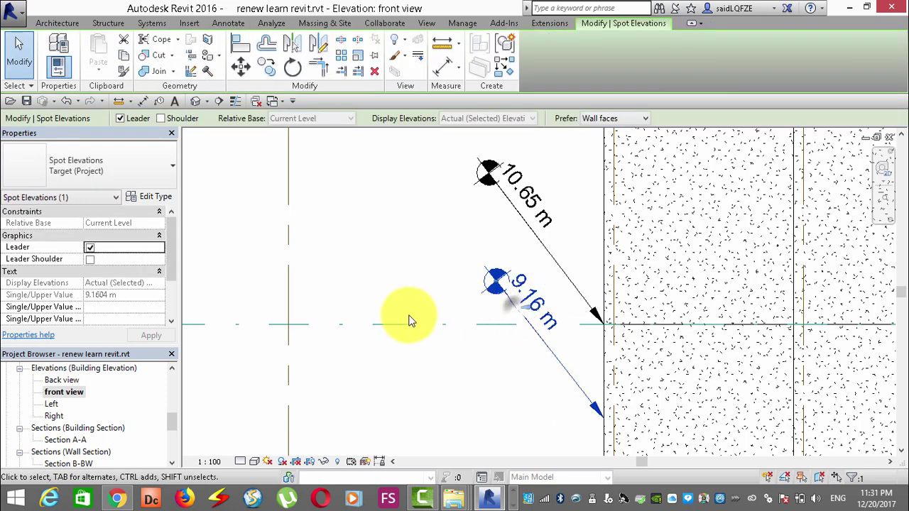
Give the 9.16 m spot elevation a shoulder, and undo a trial leader removal on the 10.65 m one
{"action": "left_click", "coordinate": [89, 259]}
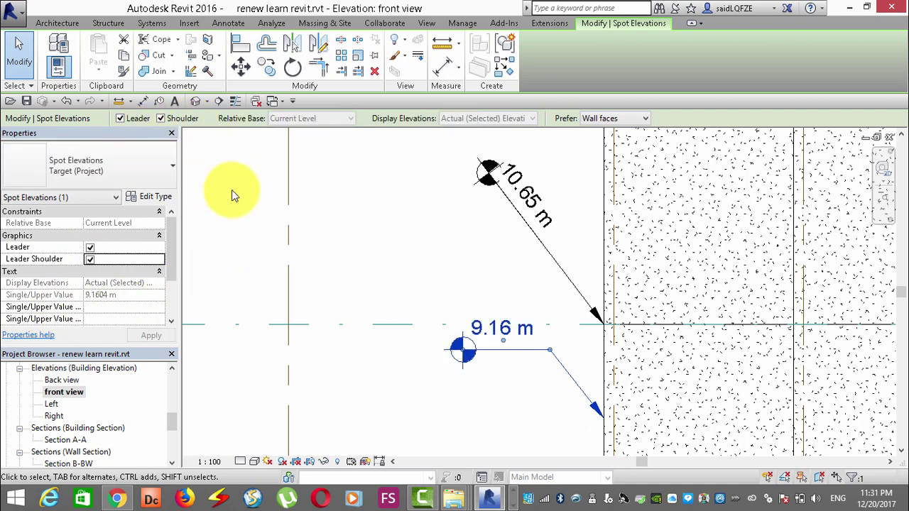
{"action": "left_click", "coordinate": [319, 308]}
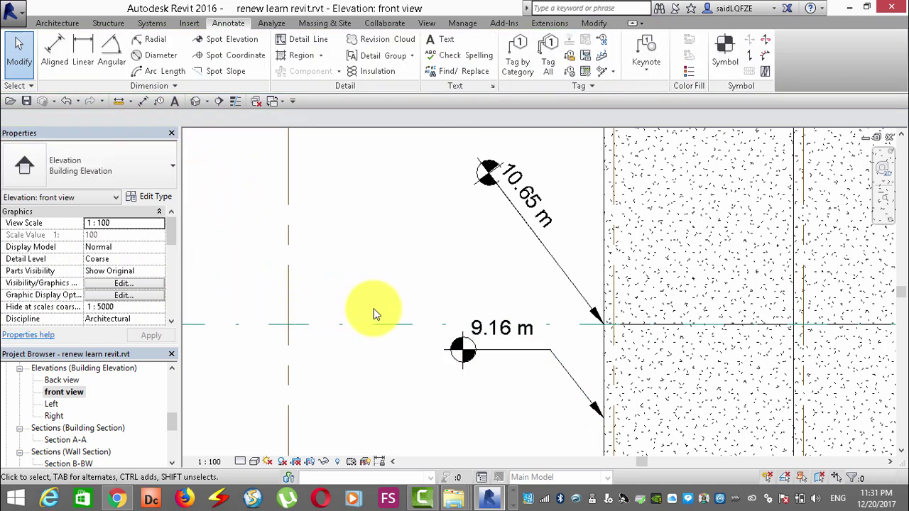
{"action": "left_click", "coordinate": [543, 247]}
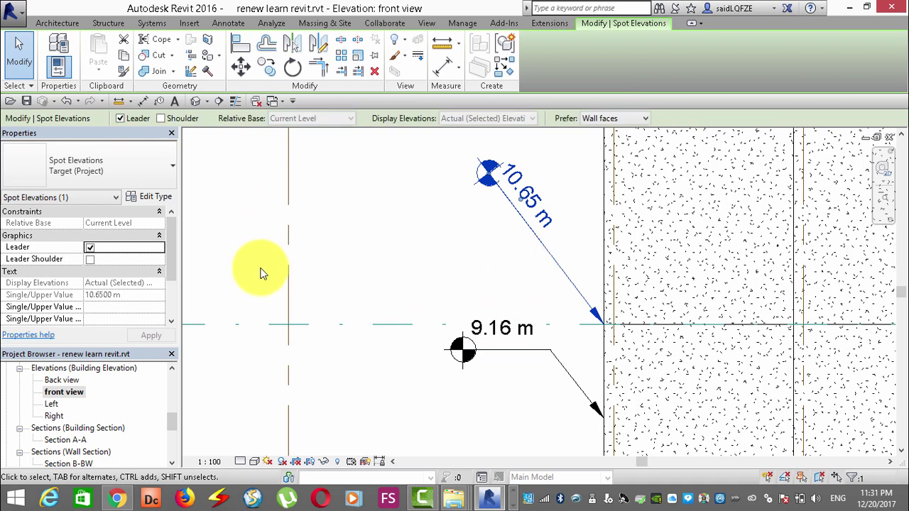
{"action": "left_click", "coordinate": [162, 117]}
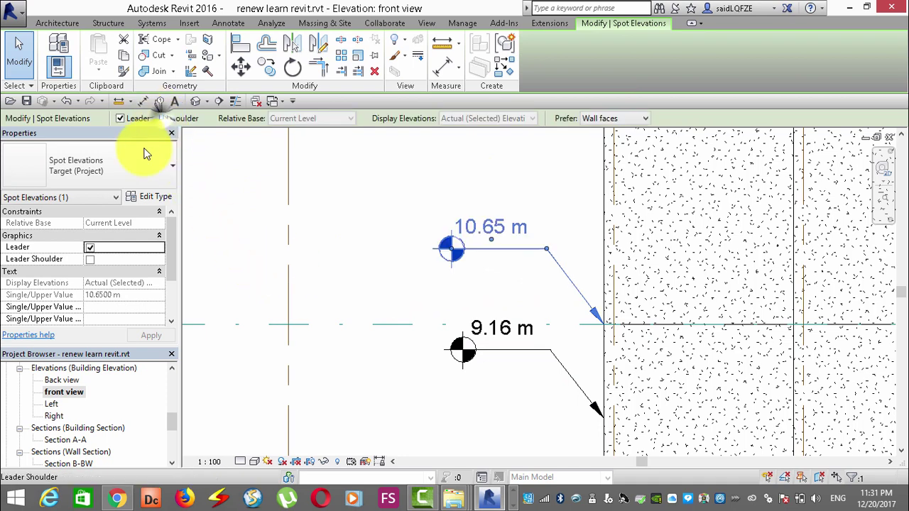
{"action": "left_click", "coordinate": [90, 247]}
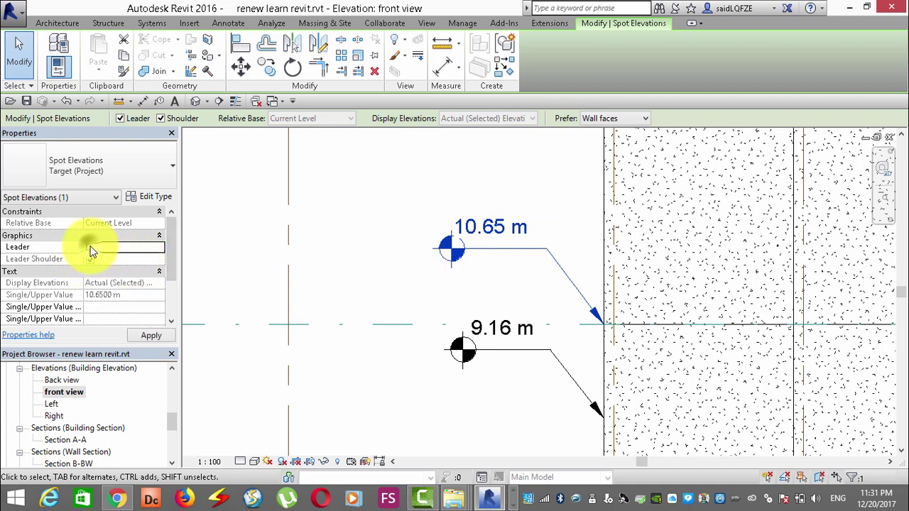
{"action": "left_click", "coordinate": [150, 336]}
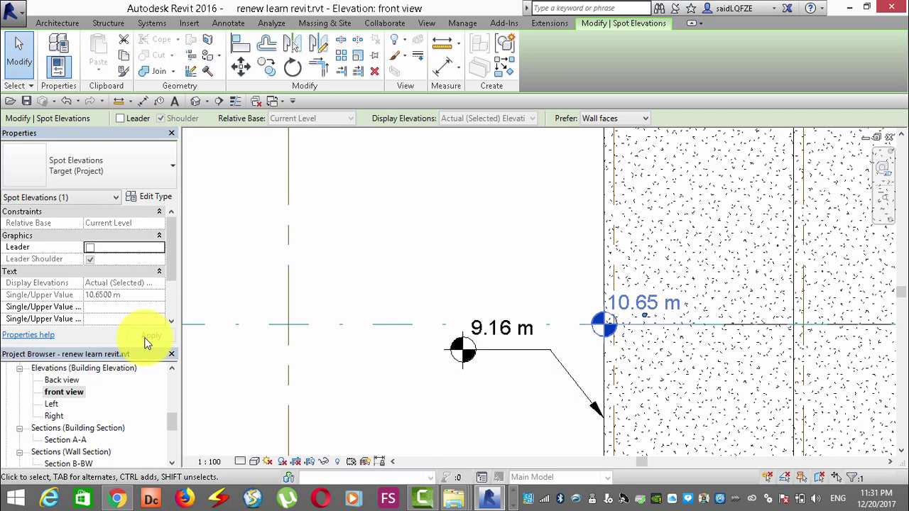
{"action": "left_click", "coordinate": [378, 283]}
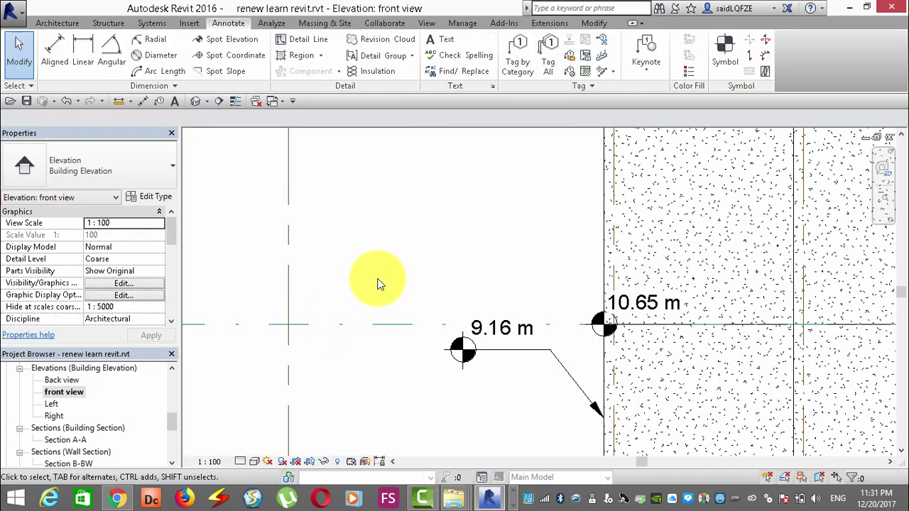
{"action": "key", "text": "ctrl+z"}
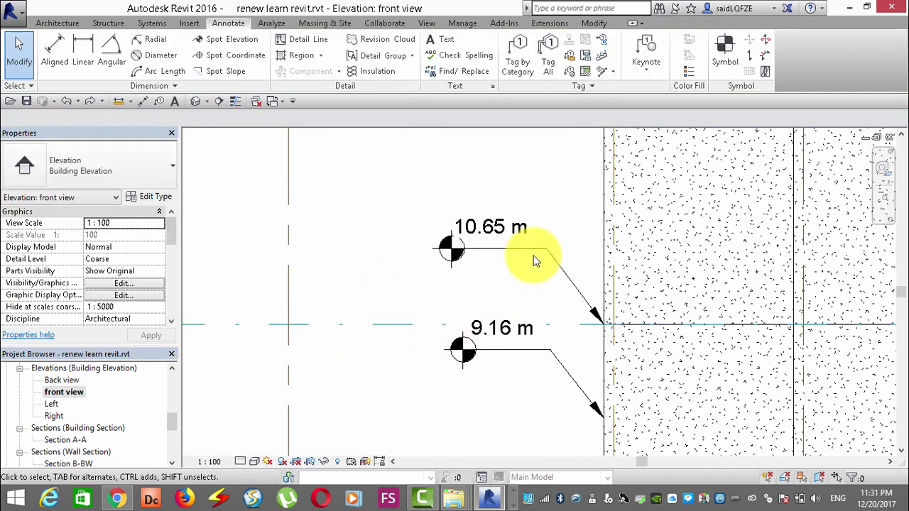
Keep the 10.65 m leader with its horizontal shoulder and nudge its text slightly higher
{"action": "left_click", "coordinate": [531, 248]}
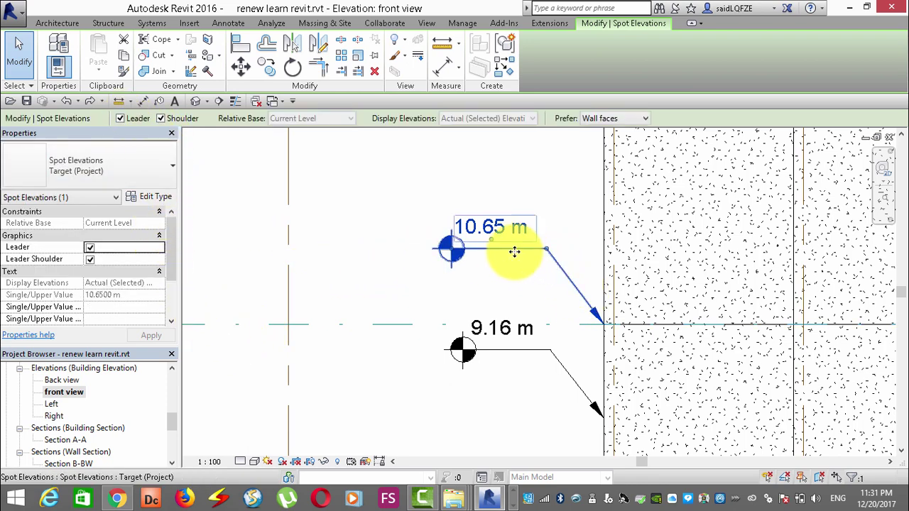
{"action": "left_click", "coordinate": [119, 118]}
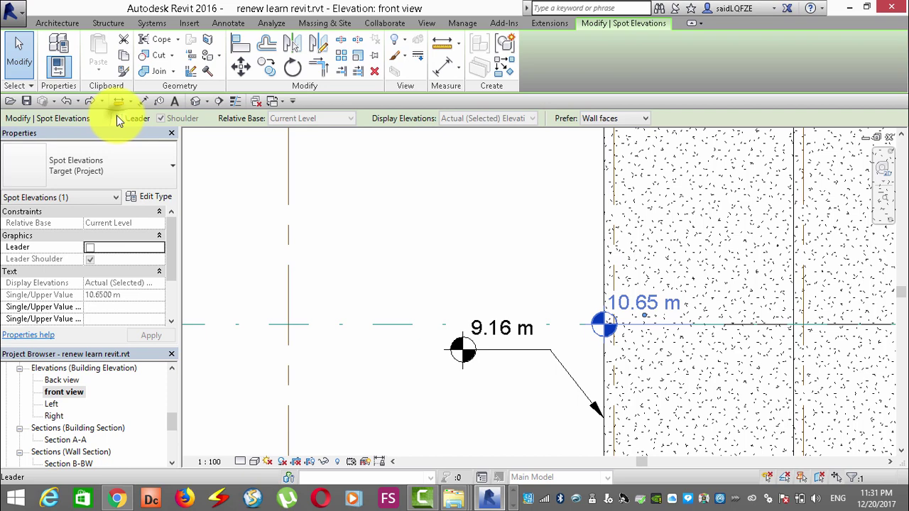
{"action": "left_click", "coordinate": [116, 115]}
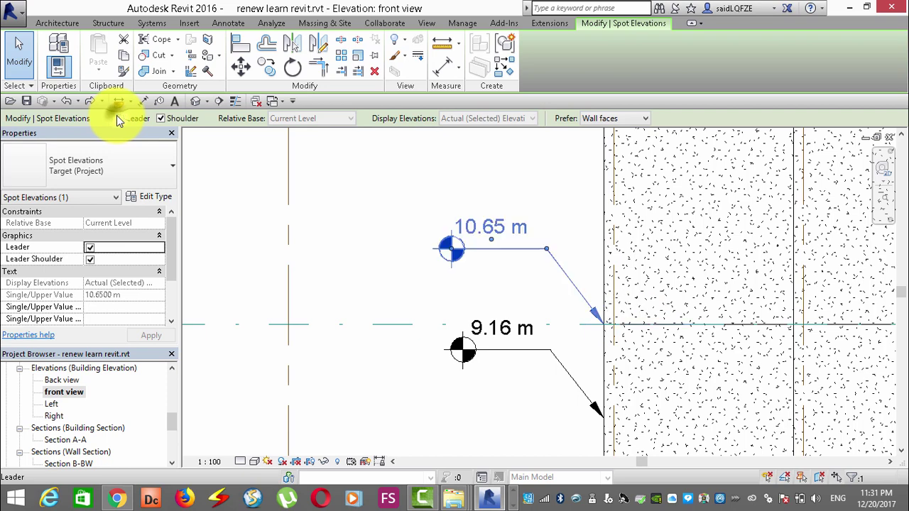
{"action": "left_click", "coordinate": [160, 119]}
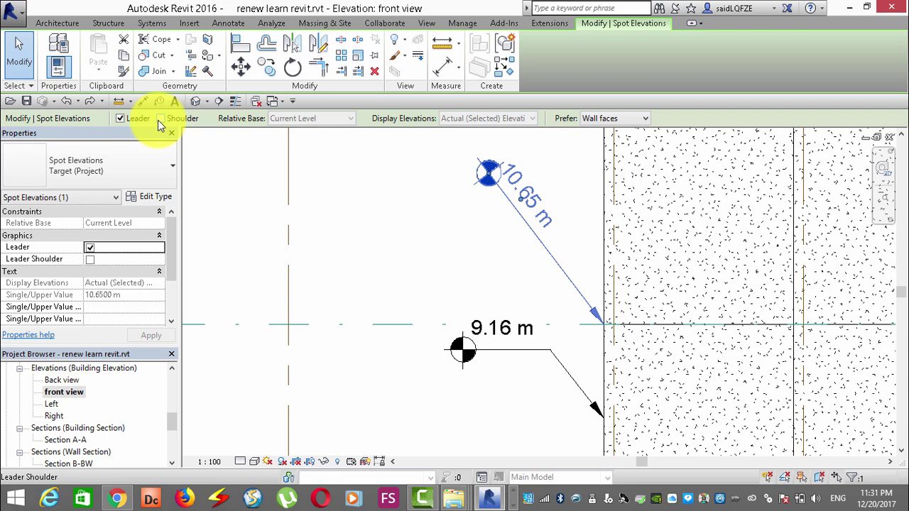
{"action": "left_click", "coordinate": [161, 119]}
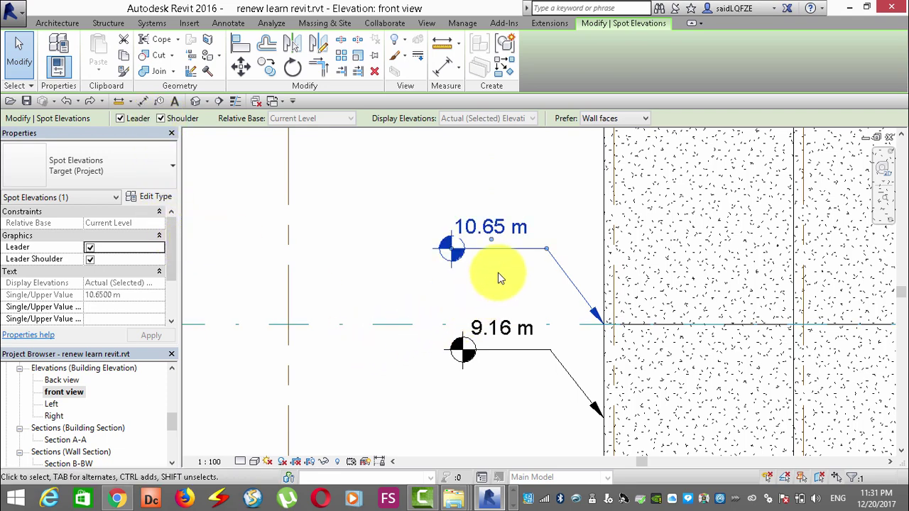
{"action": "left_click_drag", "start_coordinate": [495, 244], "coordinate": [501, 236]}
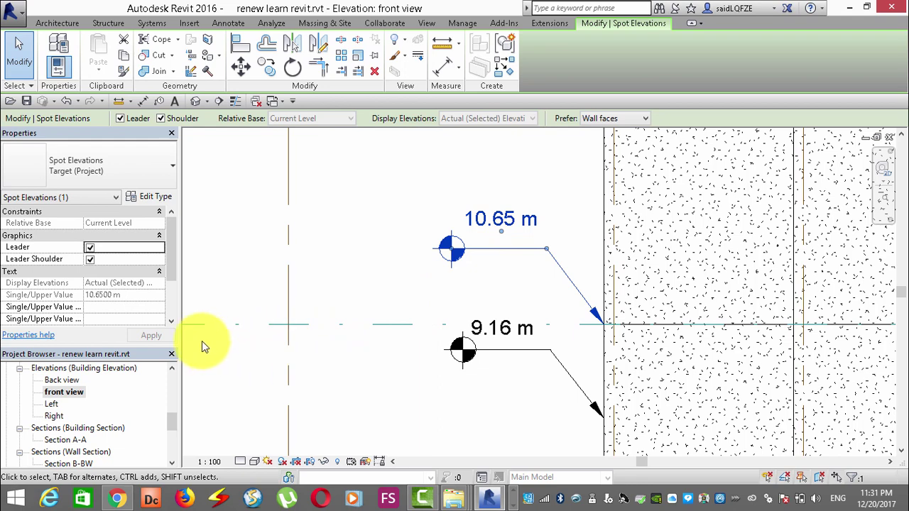
Set the spot elevation type's leader arrowhead to Filled Dot 3mm and leader line weight to 4
{"action": "left_click", "coordinate": [152, 196]}
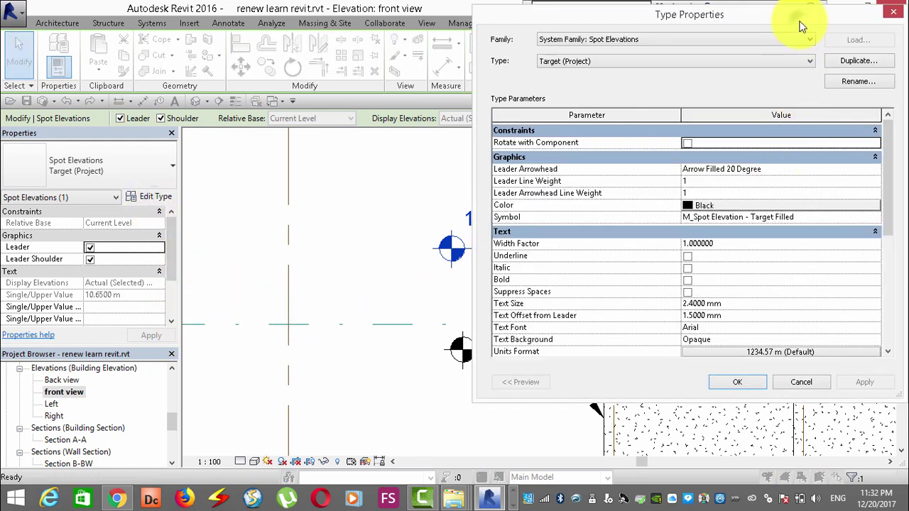
{"action": "left_click_drag", "start_coordinate": [797, 22], "coordinate": [639, 27]}
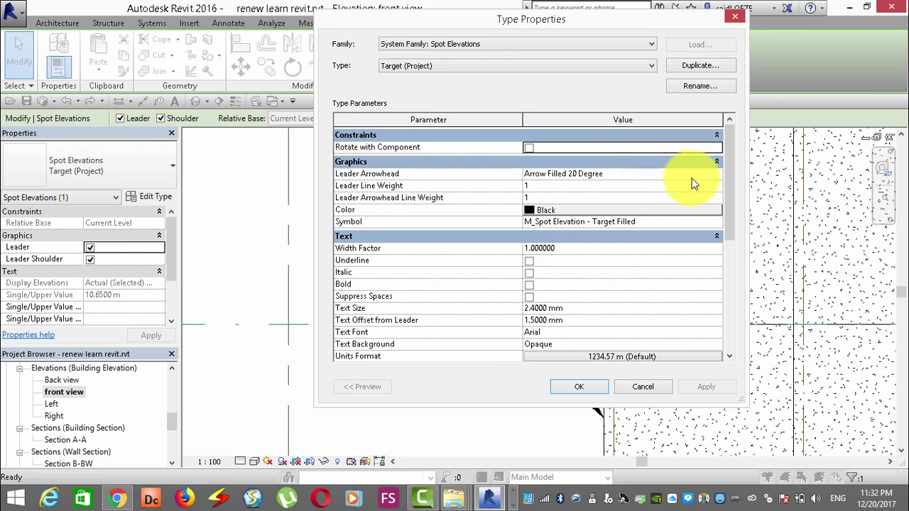
{"action": "left_click", "coordinate": [718, 174]}
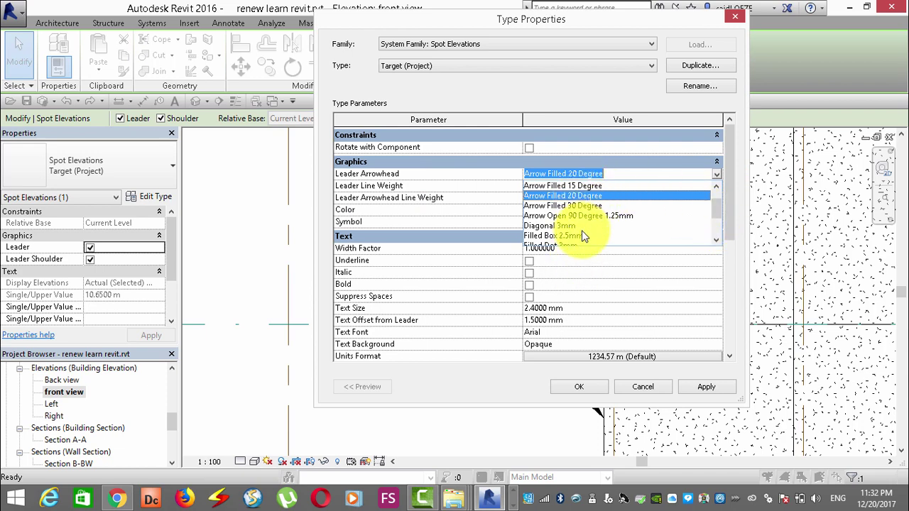
{"action": "left_click", "coordinate": [486, 179]}
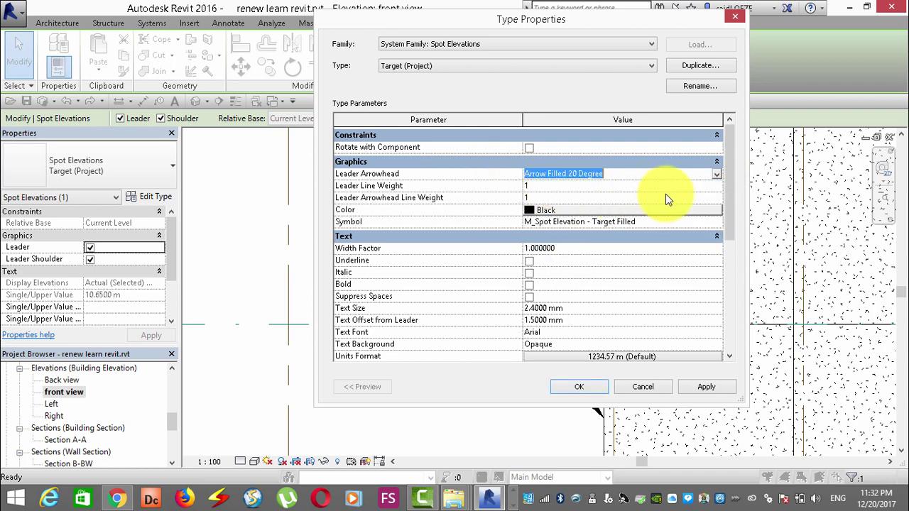
{"action": "left_click", "coordinate": [717, 172]}
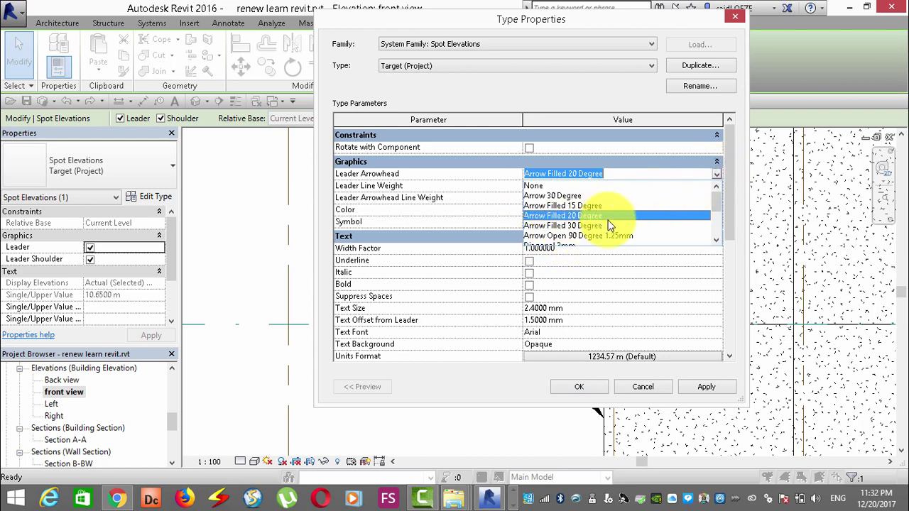
{"action": "left_click_drag", "start_coordinate": [716, 203], "coordinate": [715, 220]}
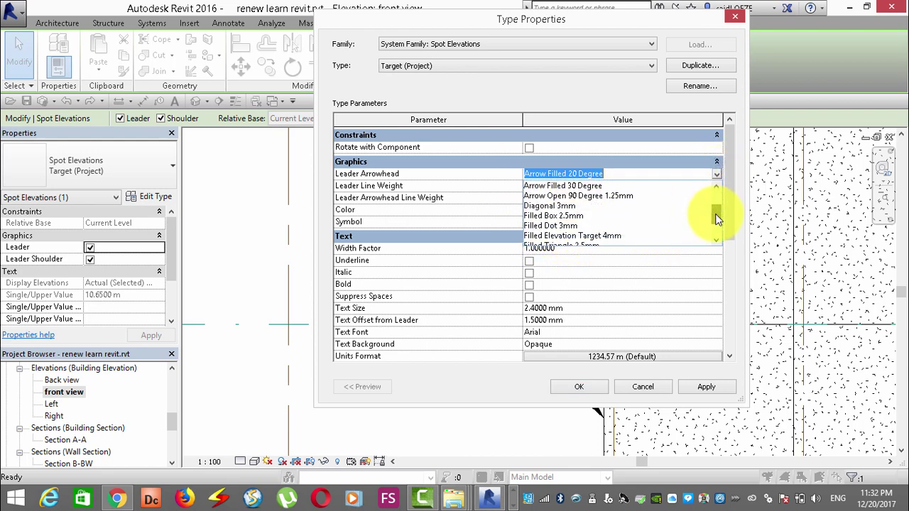
{"action": "left_click", "coordinate": [560, 226]}
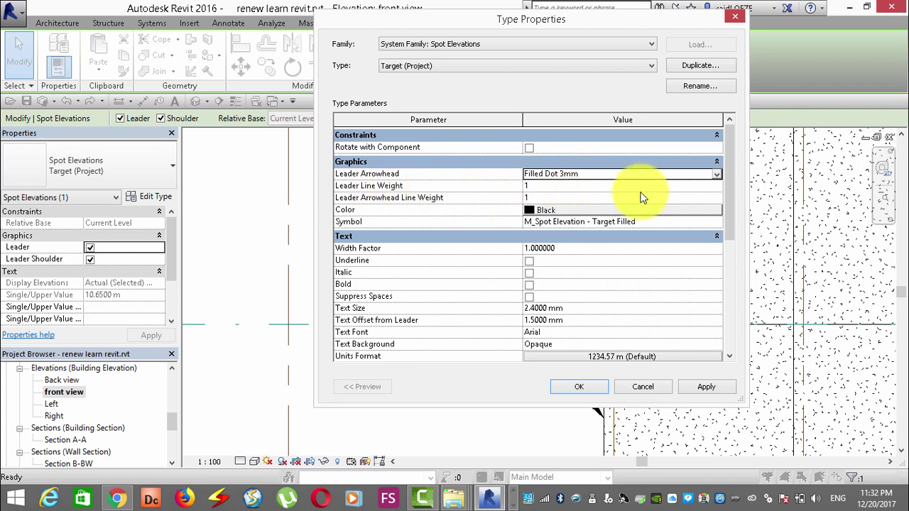
{"action": "left_click", "coordinate": [714, 187]}
{"action": "left_click", "coordinate": [716, 186]}
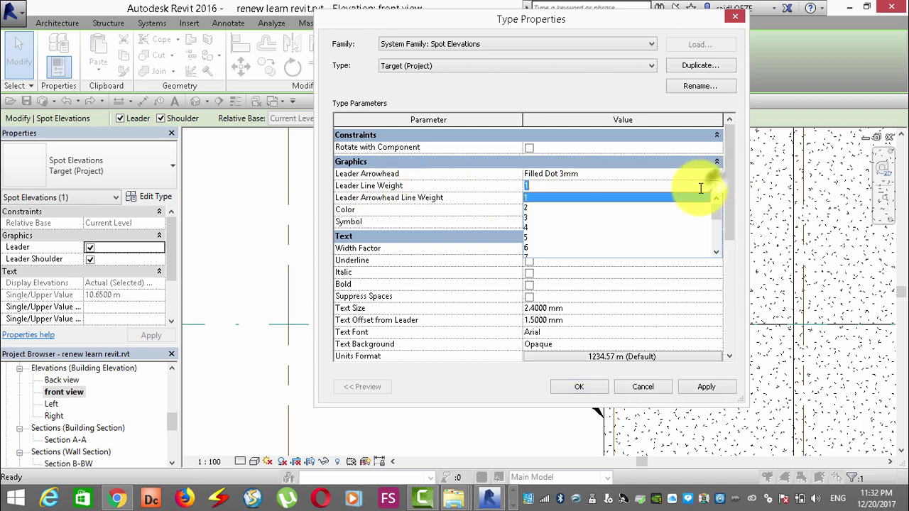
{"action": "left_click", "coordinate": [527, 233]}
{"action": "left_click", "coordinate": [703, 387]}
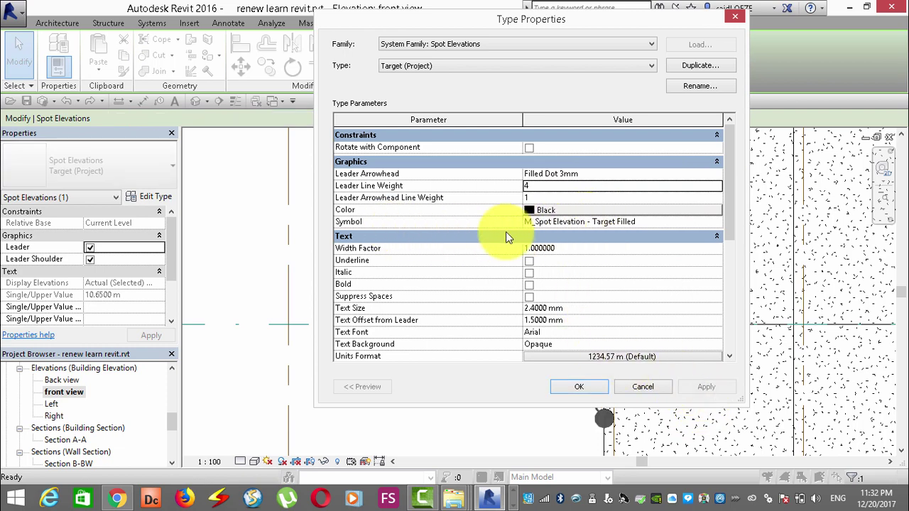
{"action": "left_click", "coordinate": [579, 387]}
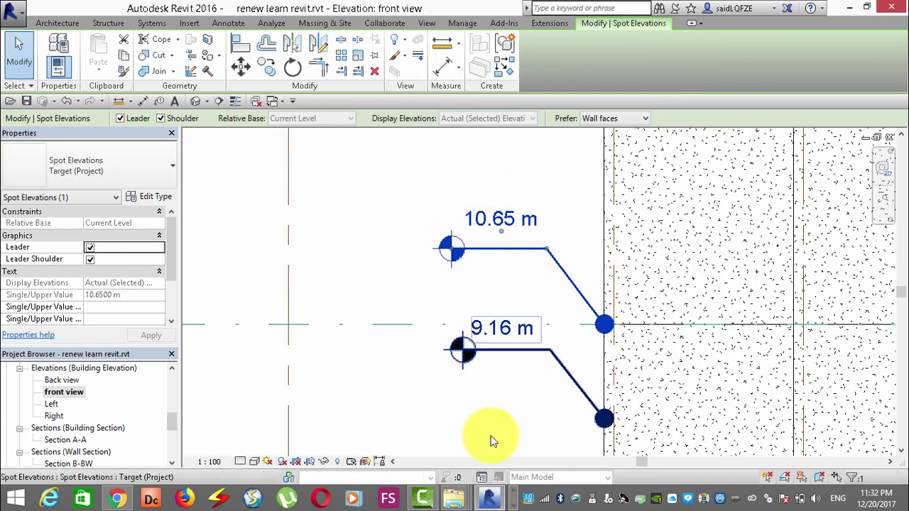
Change the spot elevation type's Symbol to M_Spot Elevation - Crosshair and apply it
{"action": "left_click", "coordinate": [159, 199]}
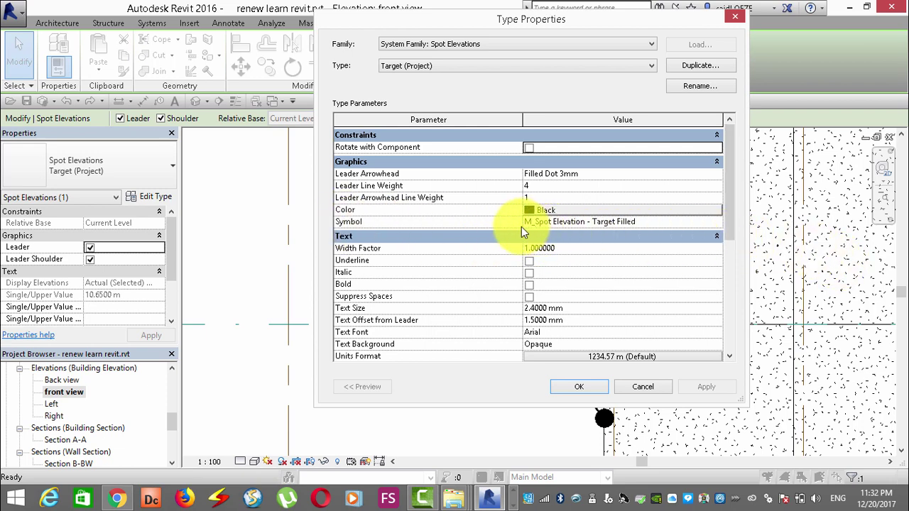
{"action": "left_click", "coordinate": [717, 223]}
{"action": "left_click", "coordinate": [717, 222]}
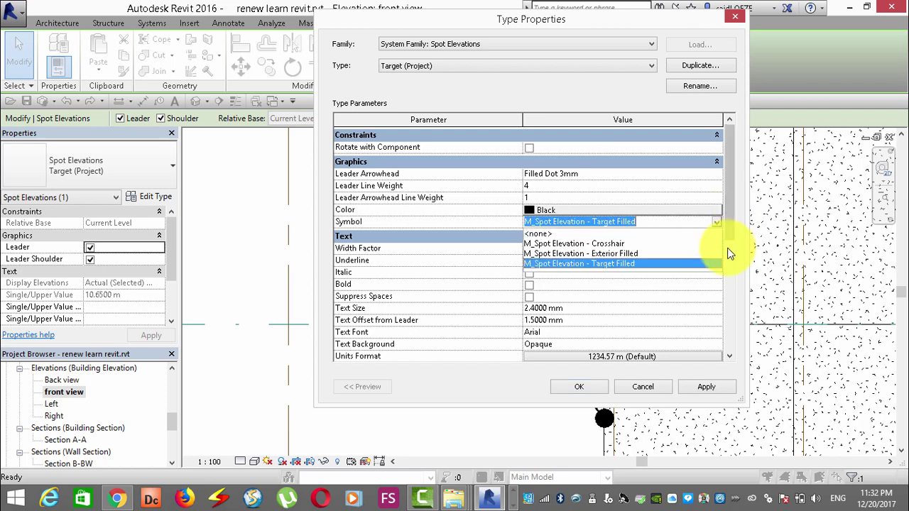
{"action": "left_click", "coordinate": [734, 234]}
{"action": "left_click", "coordinate": [717, 223]}
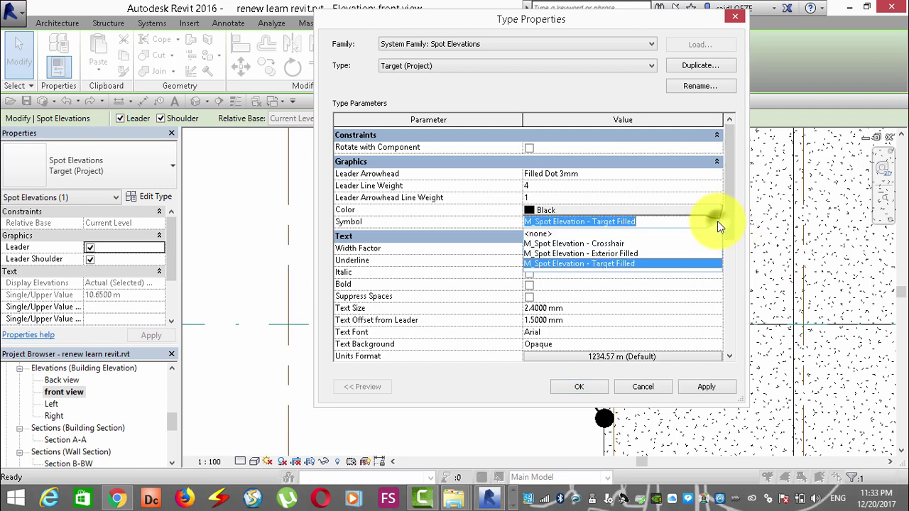
{"action": "left_click", "coordinate": [589, 244]}
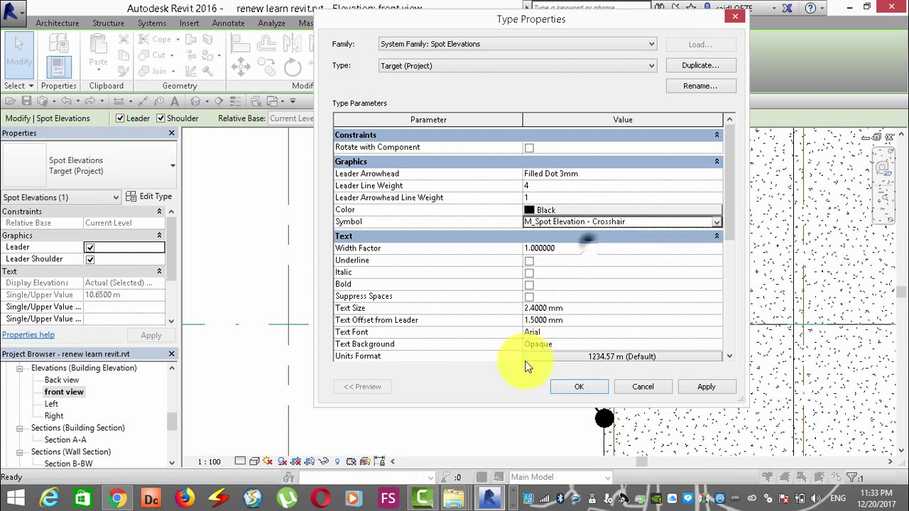
{"action": "left_click", "coordinate": [688, 388]}
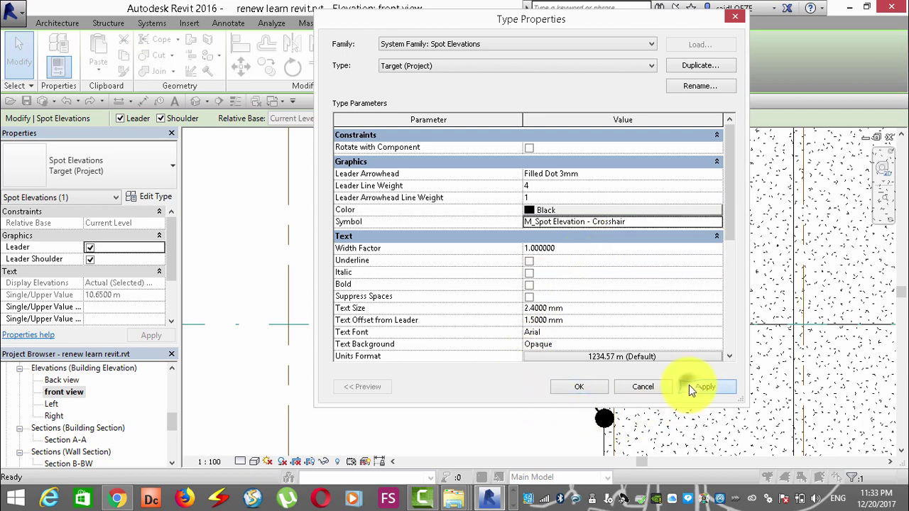
{"action": "left_click", "coordinate": [579, 387]}
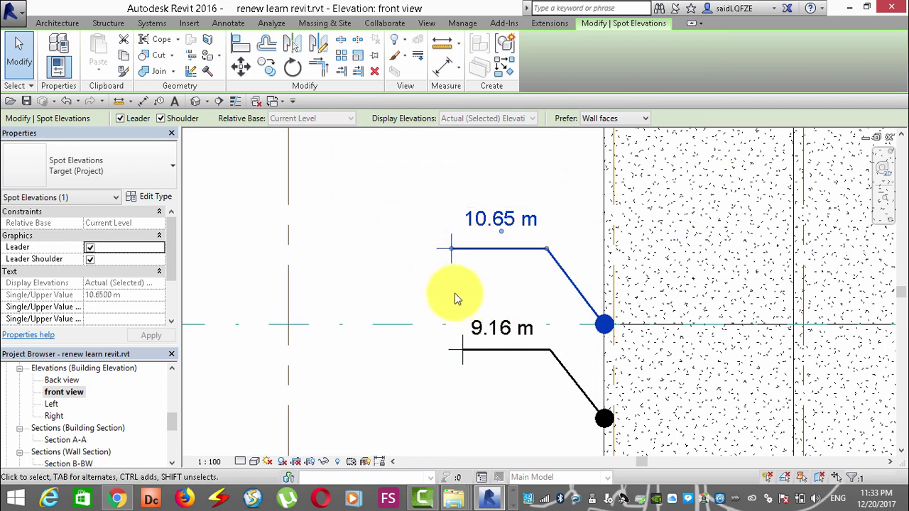
{"action": "left_click", "coordinate": [149, 197]}
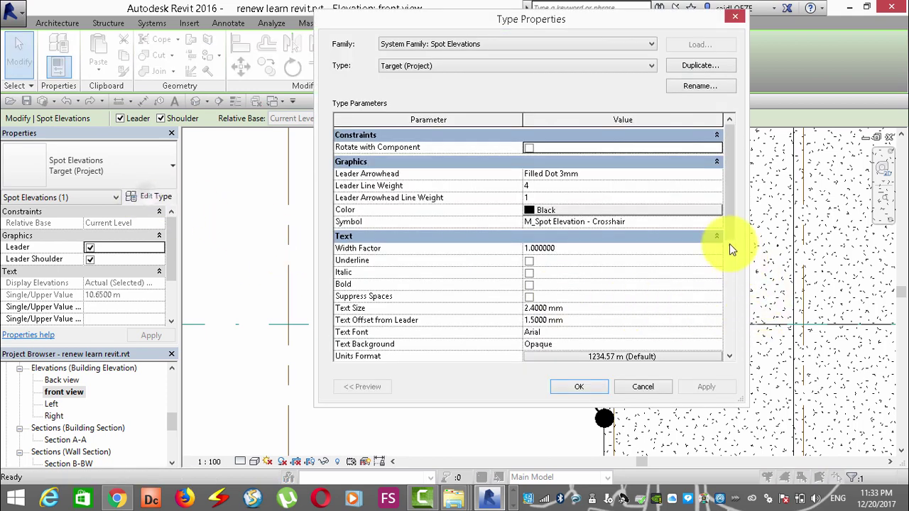
{"action": "left_click_drag", "start_coordinate": [732, 213], "coordinate": [731, 277]}
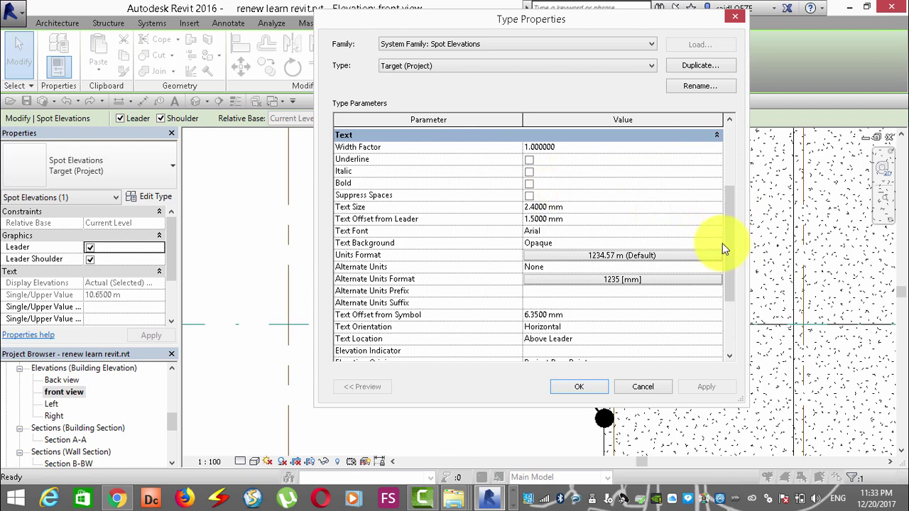
{"action": "left_click_drag", "start_coordinate": [728, 234], "coordinate": [731, 209]}
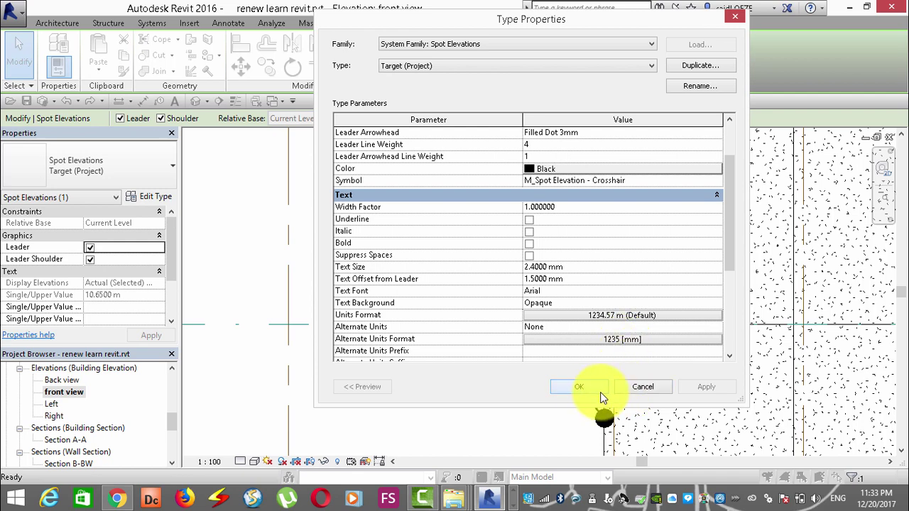
{"action": "left_click", "coordinate": [580, 390]}
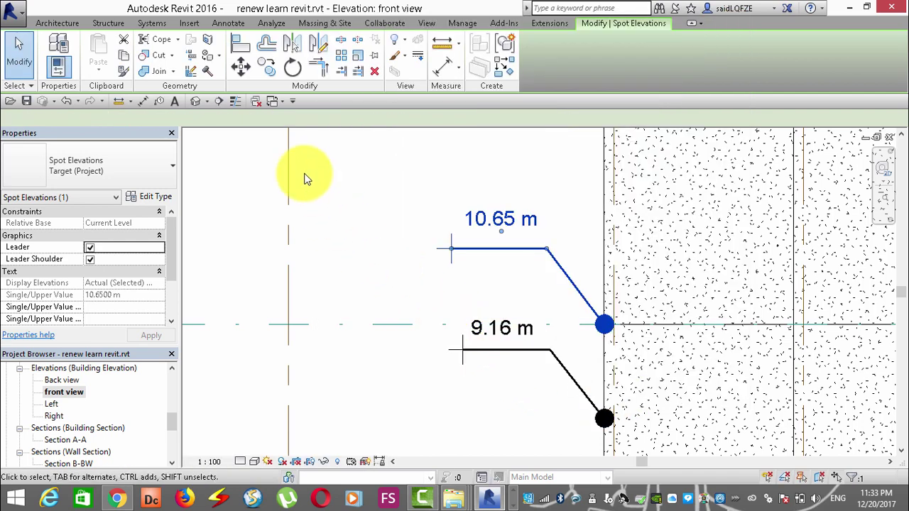
Clear the selection and open the Ground Floor plan from the Project Browser
{"action": "scroll", "coordinate": [365, 196], "scroll_direction": "down", "scroll_amount": 3}
{"action": "scroll", "coordinate": [370, 207], "scroll_direction": "down", "scroll_amount": 2}
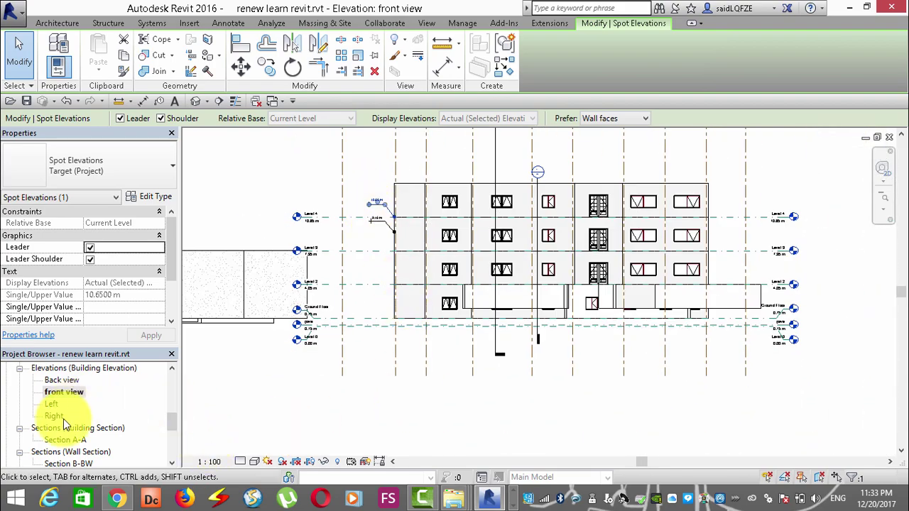
{"action": "key", "text": "Escape"}
{"action": "left_click_drag", "start_coordinate": [168, 424], "coordinate": [172, 384]}
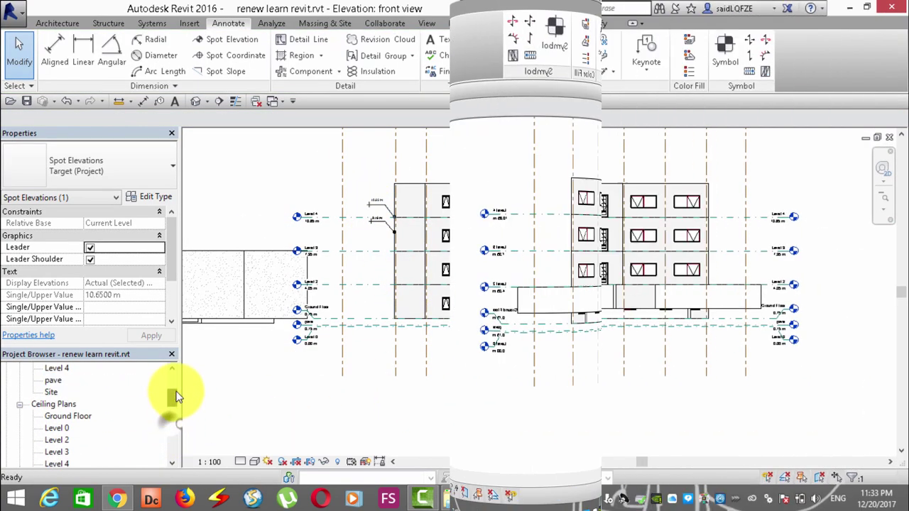
{"action": "double_click", "coordinate": [73, 403]}
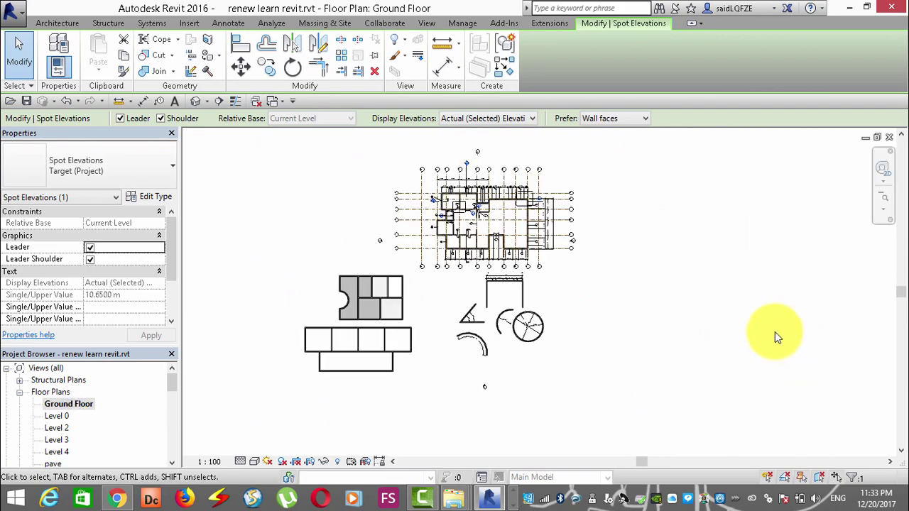
Zoom in and select the dimension string (1.67 m, 1.50 m, 3.33 m) along the lower wall
{"action": "scroll", "coordinate": [448, 279], "scroll_direction": "up", "scroll_amount": 3}
{"action": "scroll", "coordinate": [477, 359], "scroll_direction": "up", "scroll_amount": 5}
{"action": "scroll", "coordinate": [538, 390], "scroll_direction": "up", "scroll_amount": 3}
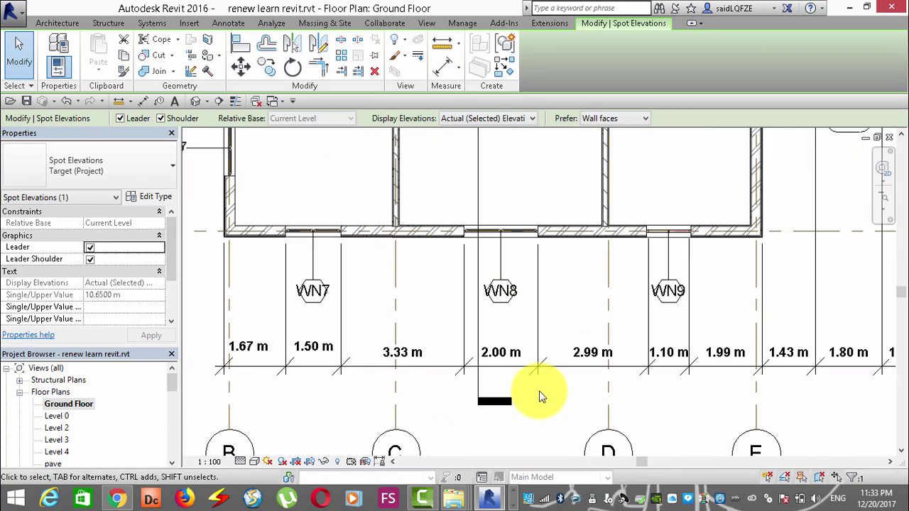
{"action": "scroll", "coordinate": [544, 371], "scroll_direction": "up", "scroll_amount": 2}
{"action": "scroll", "coordinate": [732, 287], "scroll_direction": "down", "scroll_amount": 3}
{"action": "scroll", "coordinate": [391, 345], "scroll_direction": "up", "scroll_amount": 2}
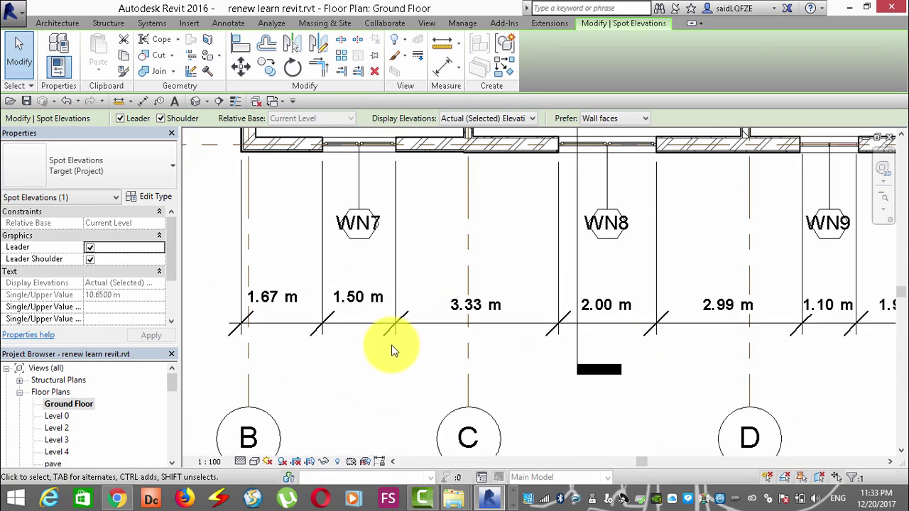
{"action": "left_click", "coordinate": [447, 332]}
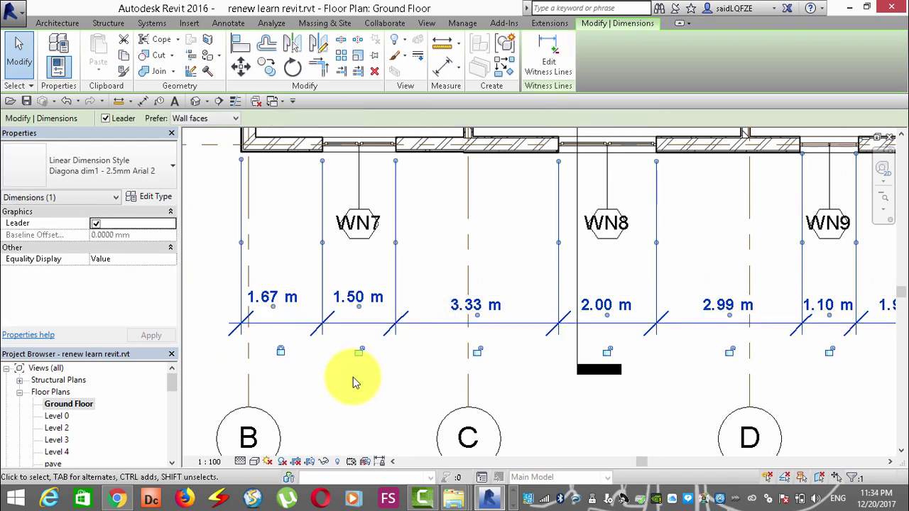
Set the plan dimension type's alternate millimetre units to display below the metre values
{"action": "left_click", "coordinate": [167, 199]}
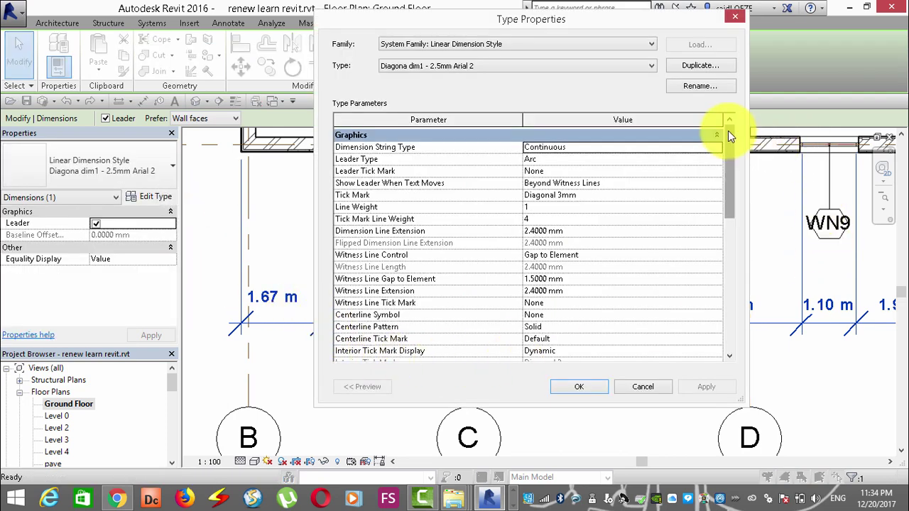
{"action": "left_click_drag", "start_coordinate": [729, 135], "coordinate": [721, 247]}
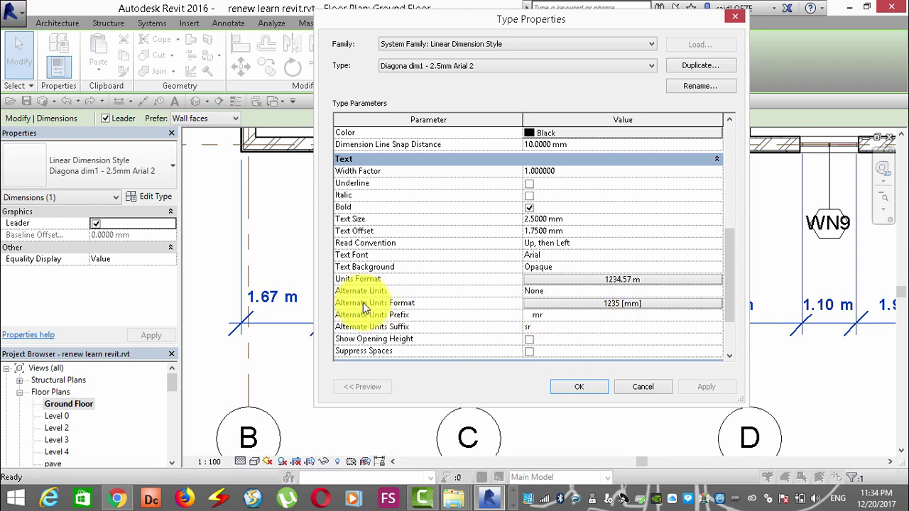
{"action": "left_click", "coordinate": [722, 289]}
{"action": "left_click", "coordinate": [718, 289]}
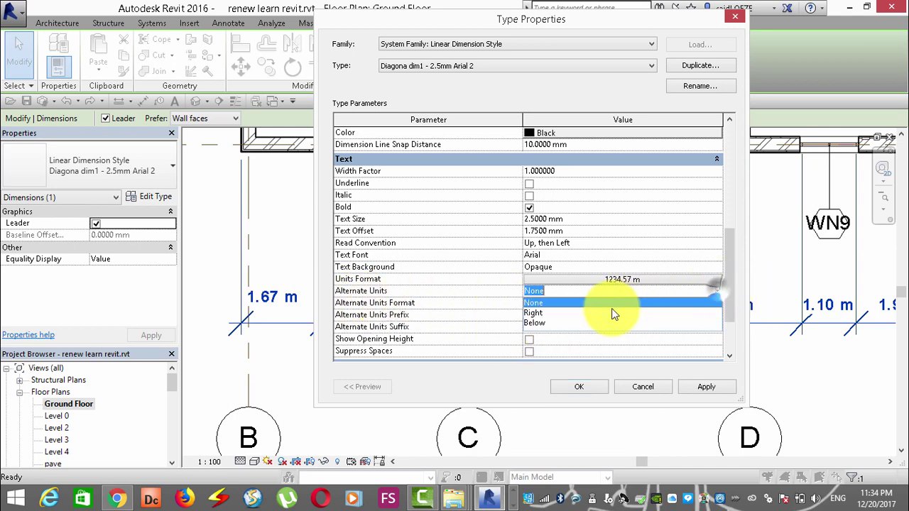
{"action": "left_click", "coordinate": [549, 324]}
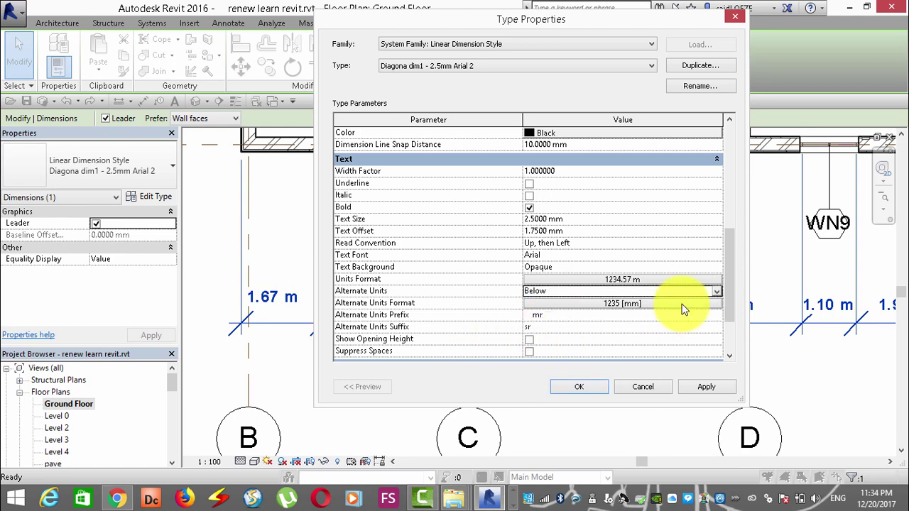
{"action": "left_click", "coordinate": [629, 303]}
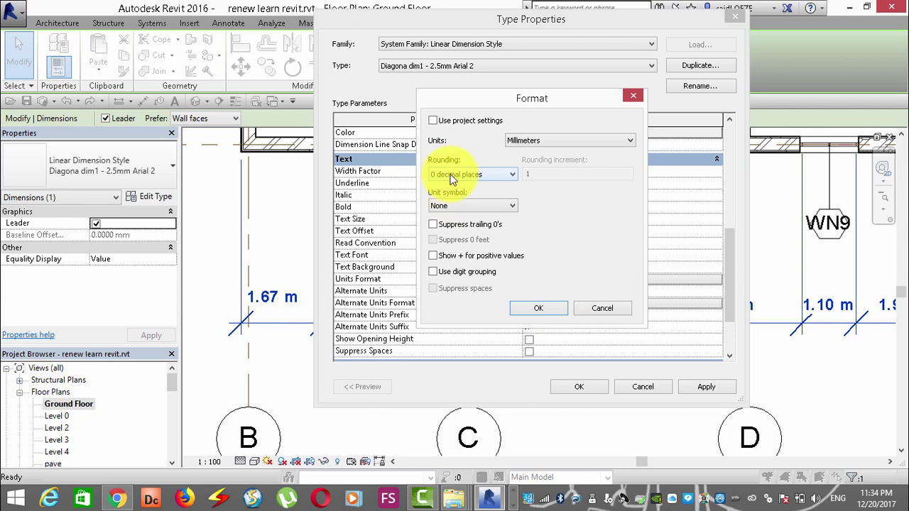
{"action": "left_click", "coordinate": [535, 308]}
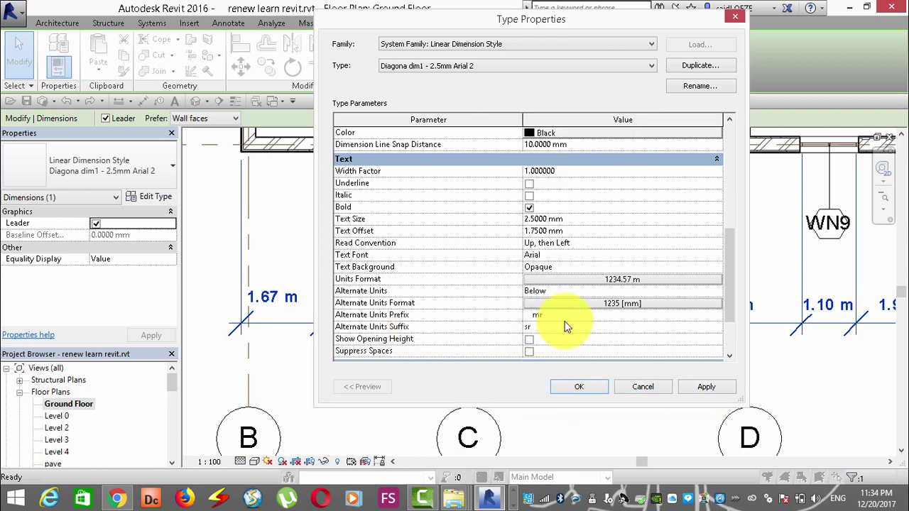
{"action": "left_click", "coordinate": [716, 390]}
{"action": "left_click", "coordinate": [588, 391]}
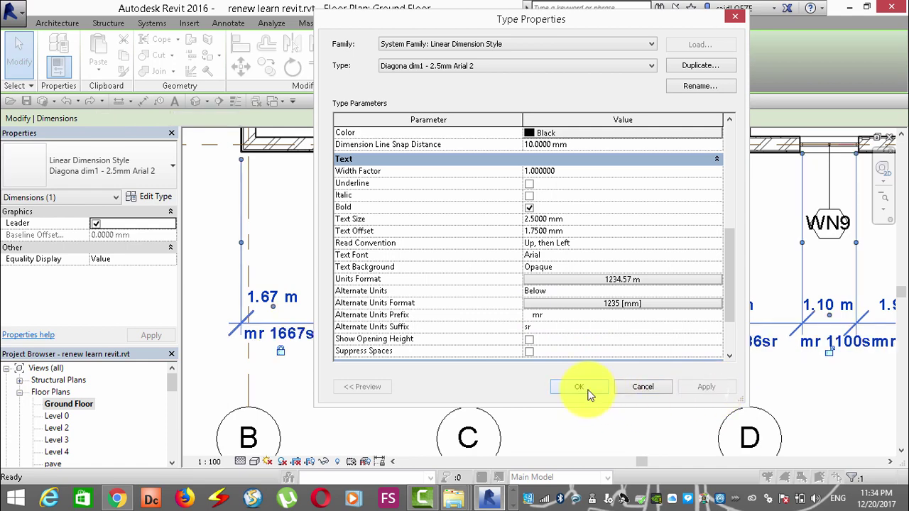
Review the updated dimensions on the Ground Floor plan and deselect the dimension string
{"action": "scroll", "coordinate": [333, 373], "scroll_direction": "up", "scroll_amount": 1}
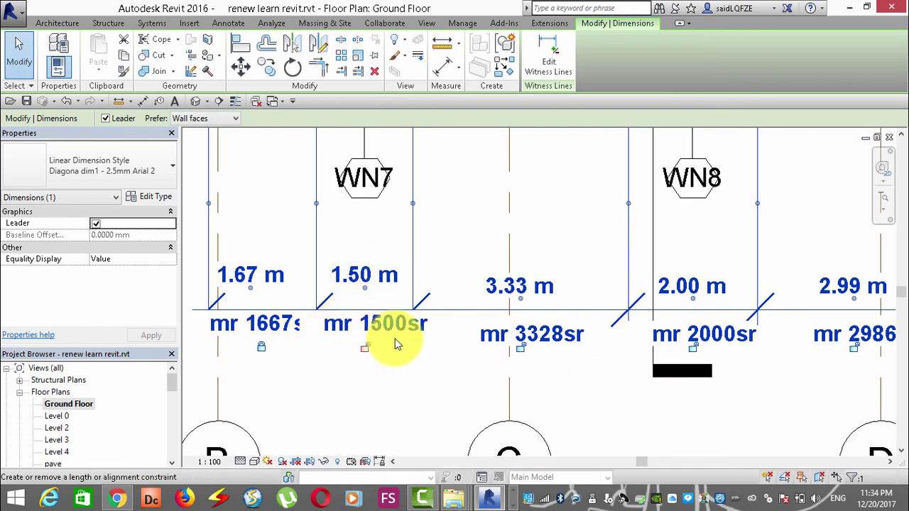
{"action": "scroll", "coordinate": [259, 325], "scroll_direction": "down", "scroll_amount": 3}
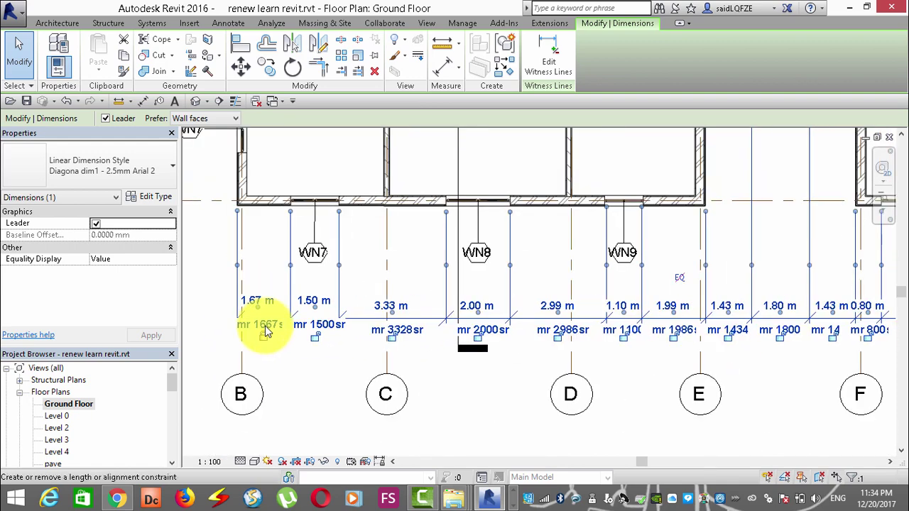
{"action": "scroll", "coordinate": [256, 325], "scroll_direction": "down", "scroll_amount": 2}
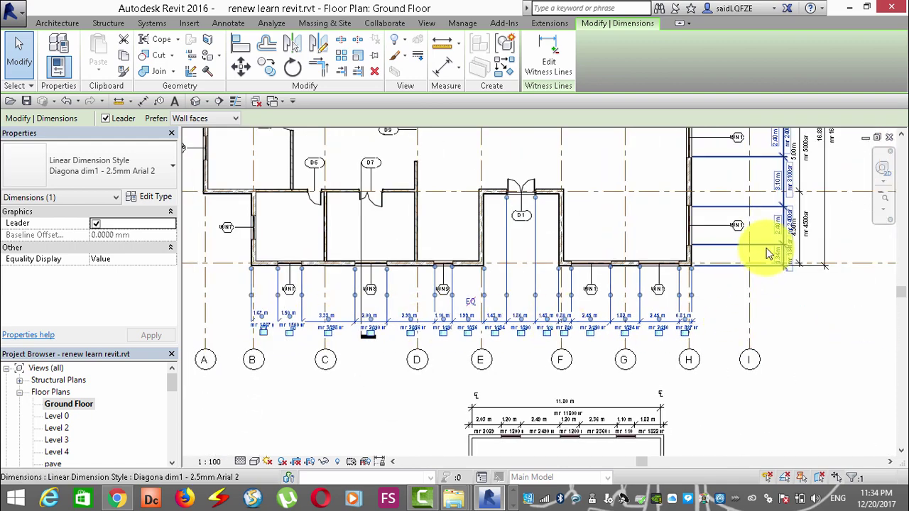
{"action": "scroll", "coordinate": [740, 352], "scroll_direction": "down", "scroll_amount": 3}
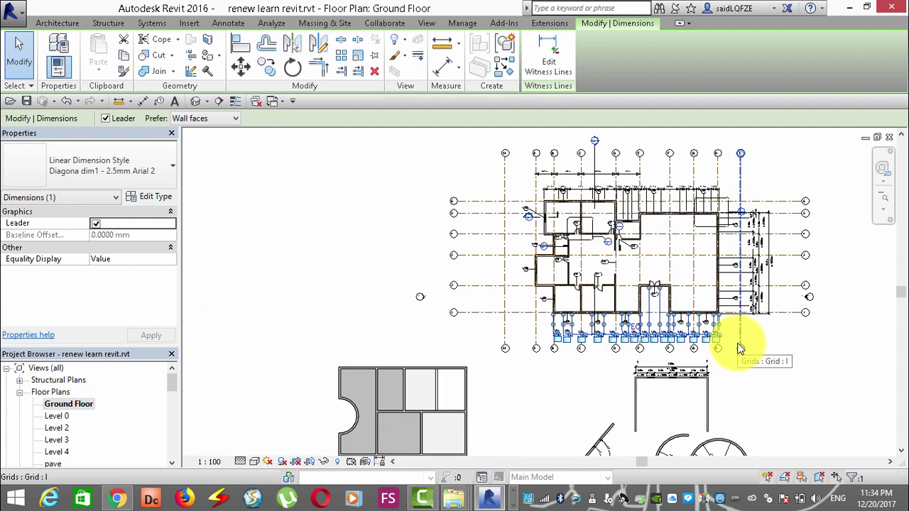
{"action": "scroll", "coordinate": [739, 348], "scroll_direction": "up", "scroll_amount": 2}
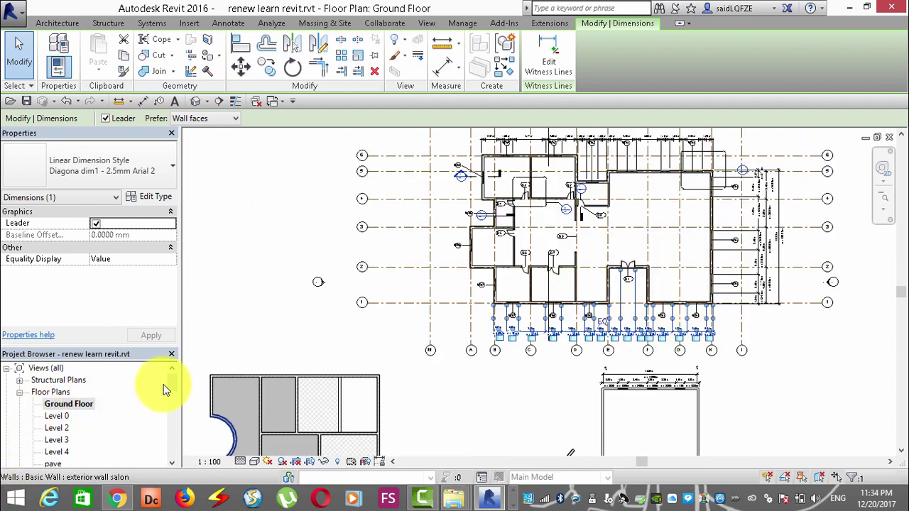
{"action": "key", "text": "Escape"}
{"action": "scroll", "coordinate": [169, 398], "scroll_direction": "down", "scroll_amount": 1}
{"action": "scroll", "coordinate": [168, 412], "scroll_direction": "down", "scroll_amount": 2}
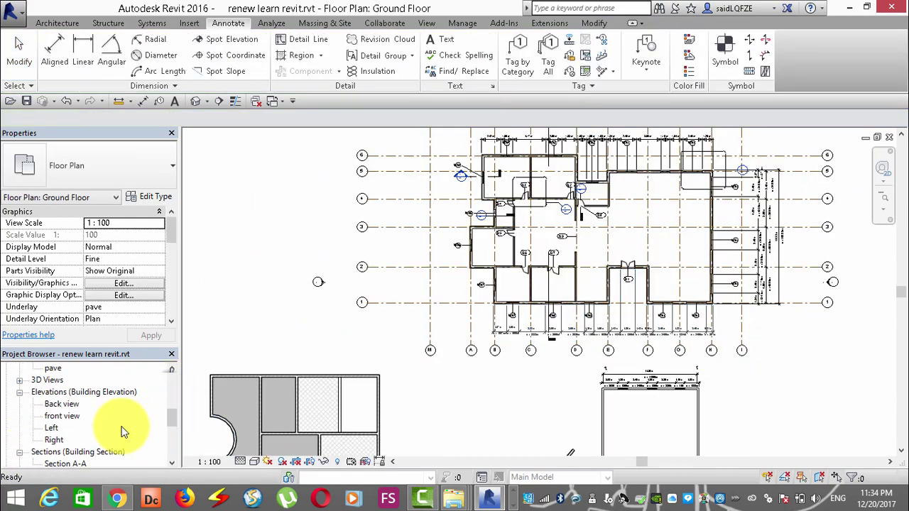
Return to the front elevation and select the 9.16 m spot elevation
{"action": "double_click", "coordinate": [62, 415]}
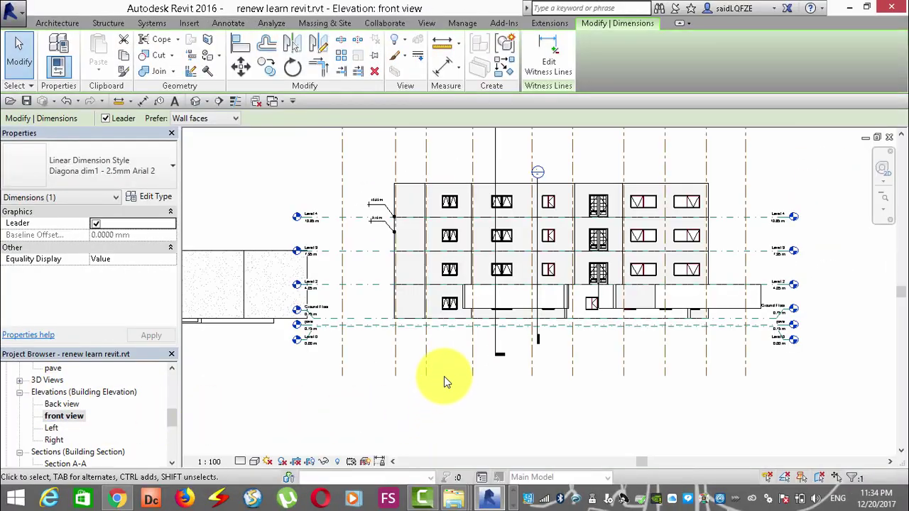
{"action": "scroll", "coordinate": [353, 209], "scroll_direction": "up", "scroll_amount": 5}
{"action": "scroll", "coordinate": [386, 256], "scroll_direction": "up", "scroll_amount": 1}
{"action": "middle_click_drag", "start_coordinate": [400, 348], "coordinate": [256, 503]}
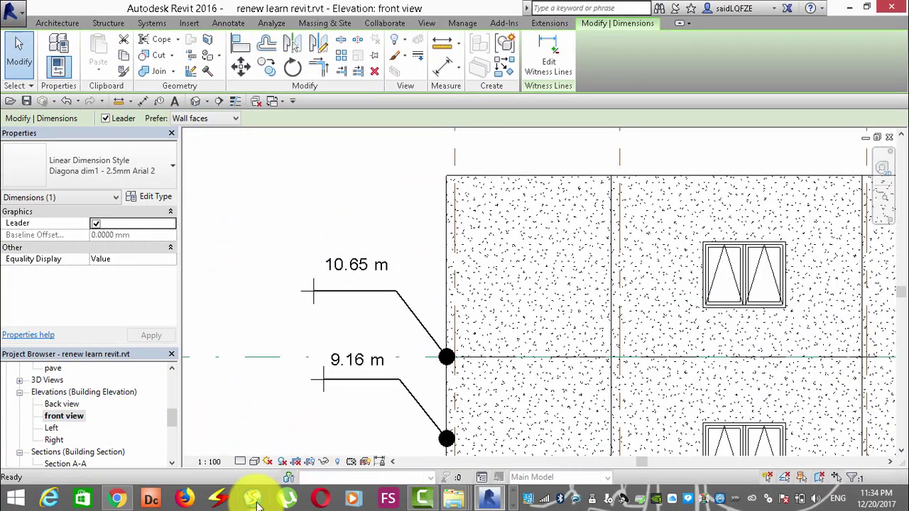
{"action": "scroll", "coordinate": [376, 421], "scroll_direction": "down", "scroll_amount": 3}
{"action": "middle_click_drag", "start_coordinate": [376, 421], "coordinate": [471, 386]}
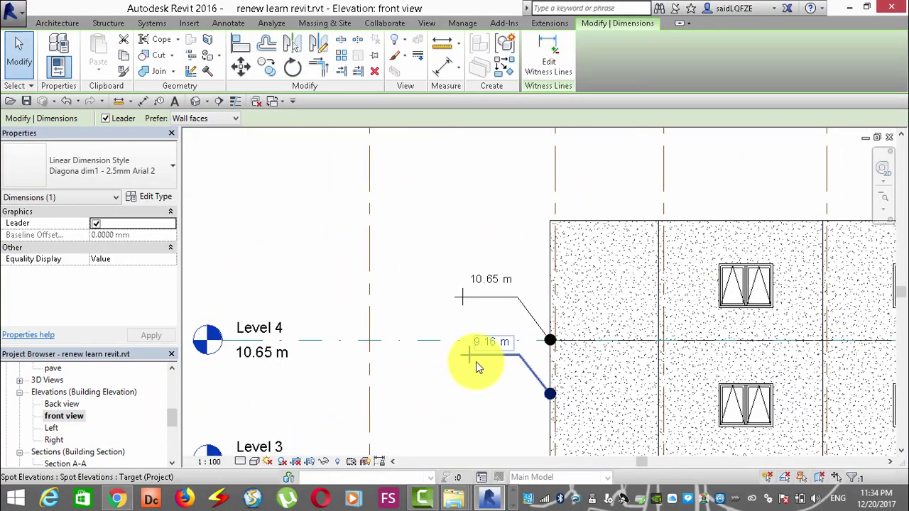
{"action": "left_click", "coordinate": [483, 364]}
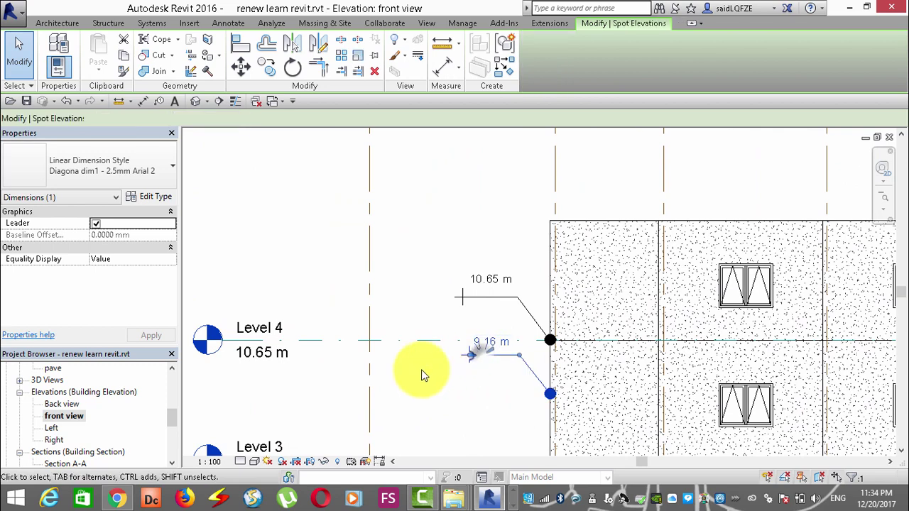
Give the spot elevation type its own metre units format instead of project settings
{"action": "left_click", "coordinate": [162, 197]}
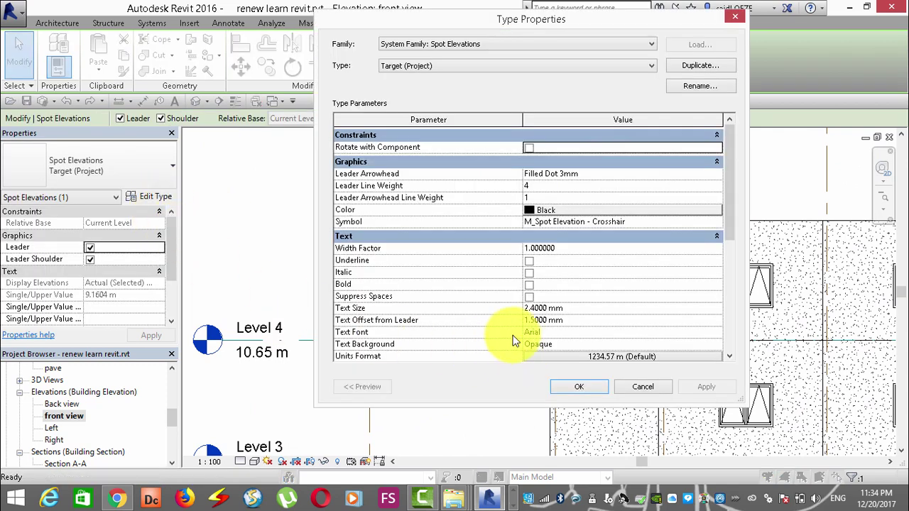
{"action": "left_click_drag", "start_coordinate": [730, 204], "coordinate": [725, 267]}
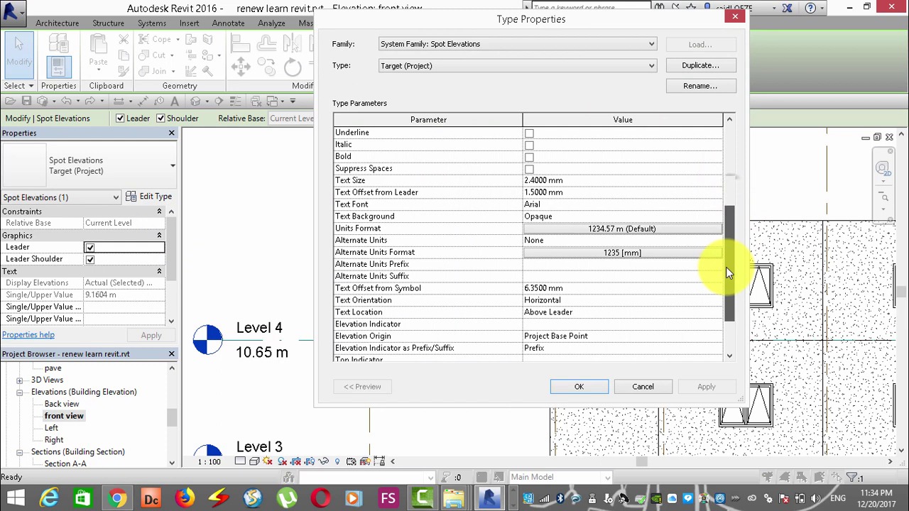
{"action": "left_click", "coordinate": [636, 229]}
{"action": "left_click", "coordinate": [433, 122]}
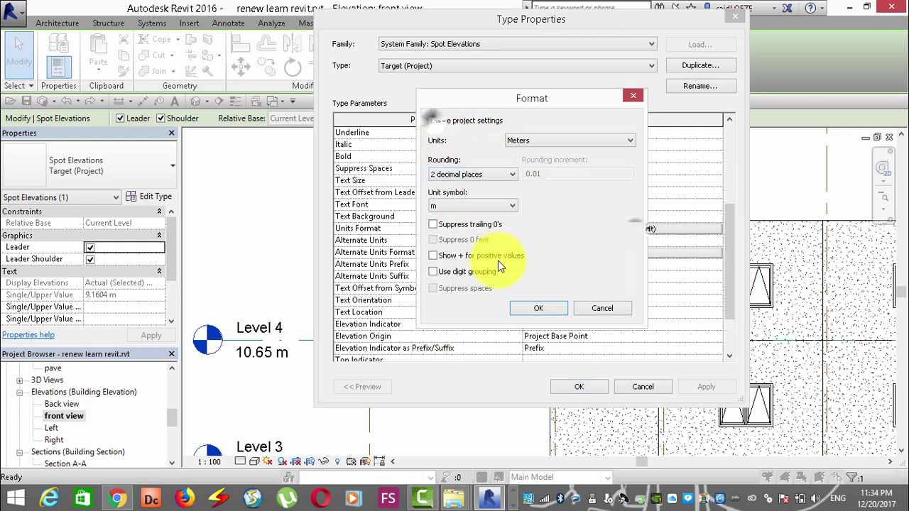
{"action": "left_click", "coordinate": [538, 309]}
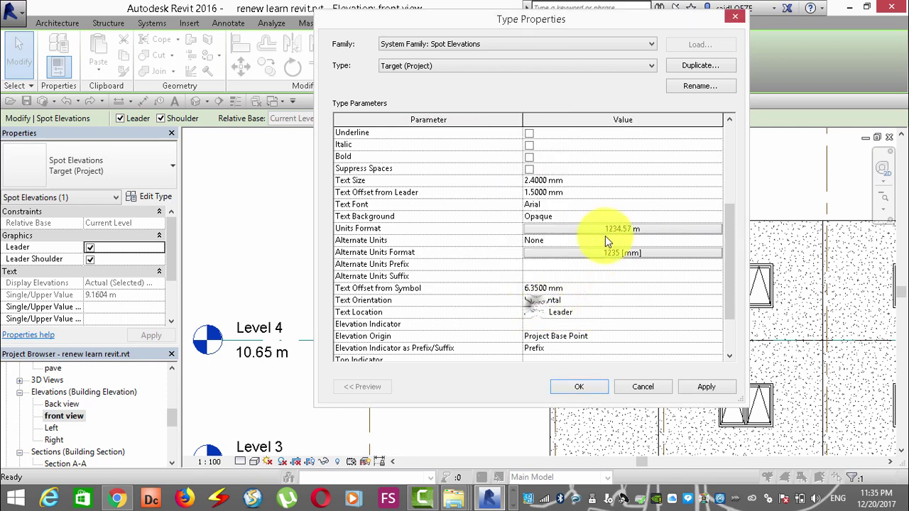
Show alternate units below the metres with prefix 'rs' and suffix 'ms', and confirm
{"action": "left_click", "coordinate": [714, 240]}
{"action": "left_click", "coordinate": [713, 239]}
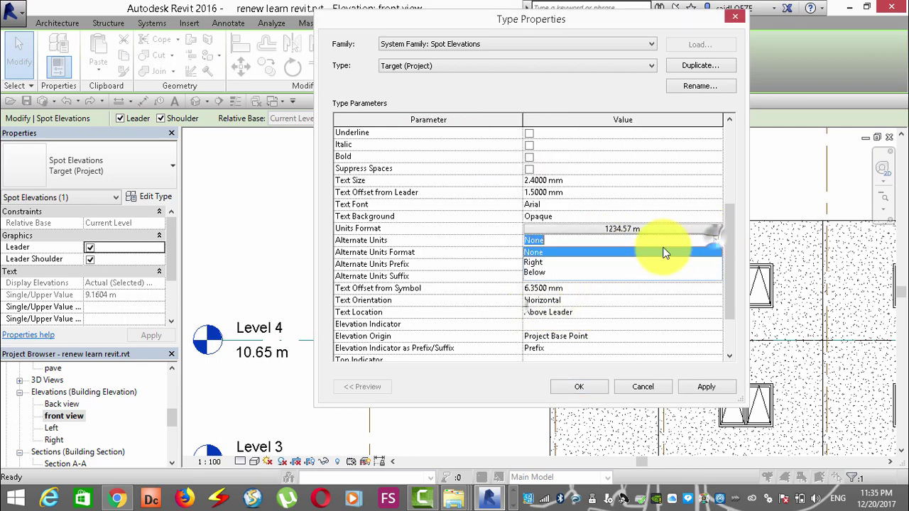
{"action": "left_click", "coordinate": [533, 271]}
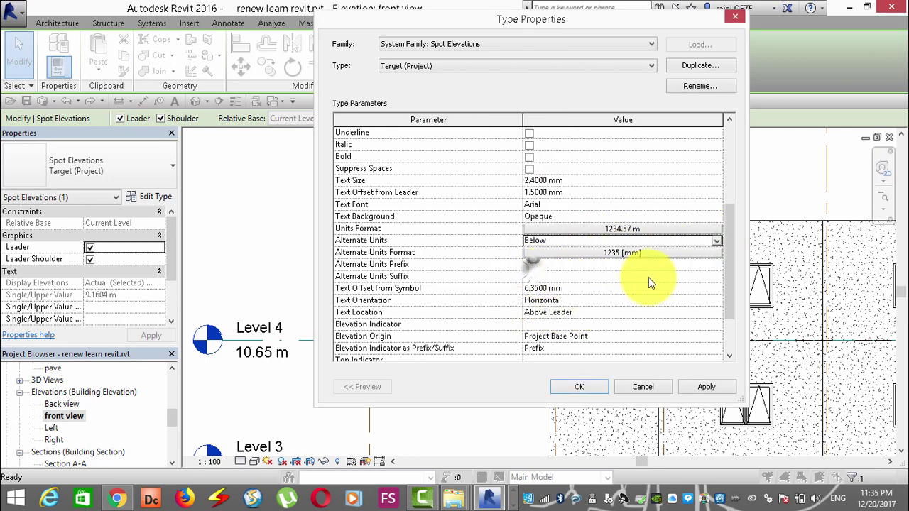
{"action": "left_click", "coordinate": [552, 267]}
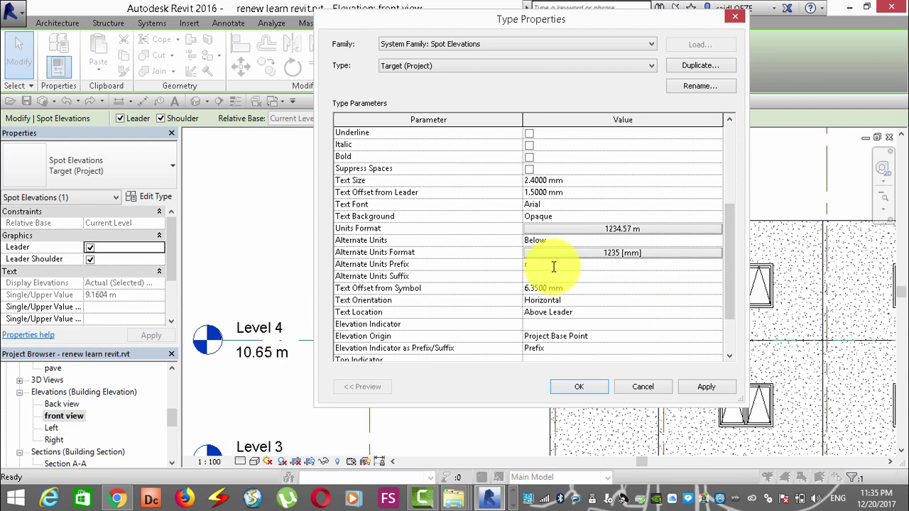
{"action": "type", "text": "s"}
{"action": "left_click", "coordinate": [544, 279]}
{"action": "type", "text": "s"}
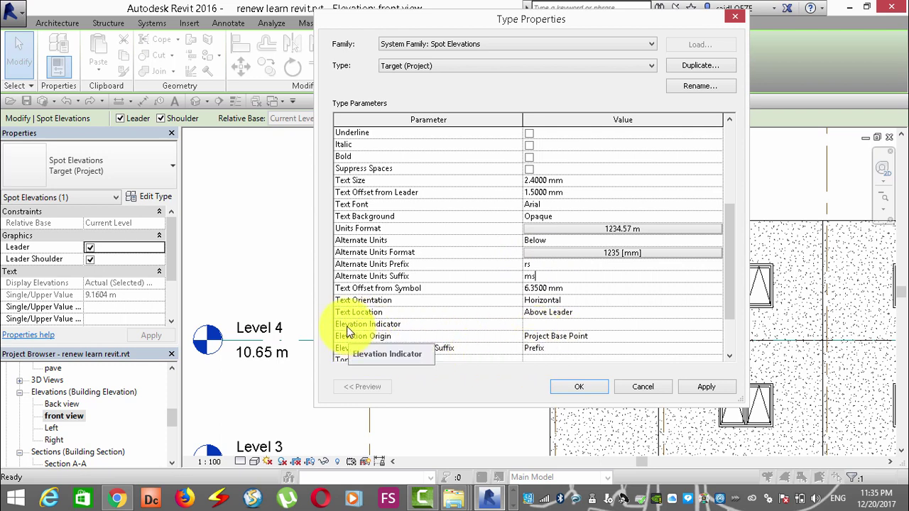
{"action": "left_click", "coordinate": [576, 386]}
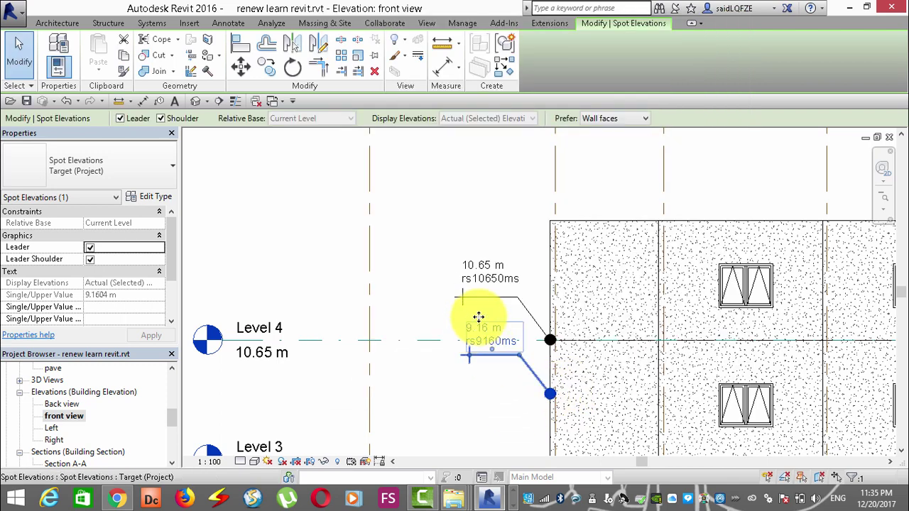
{"action": "scroll", "coordinate": [486, 325], "scroll_direction": "up", "scroll_amount": 3}
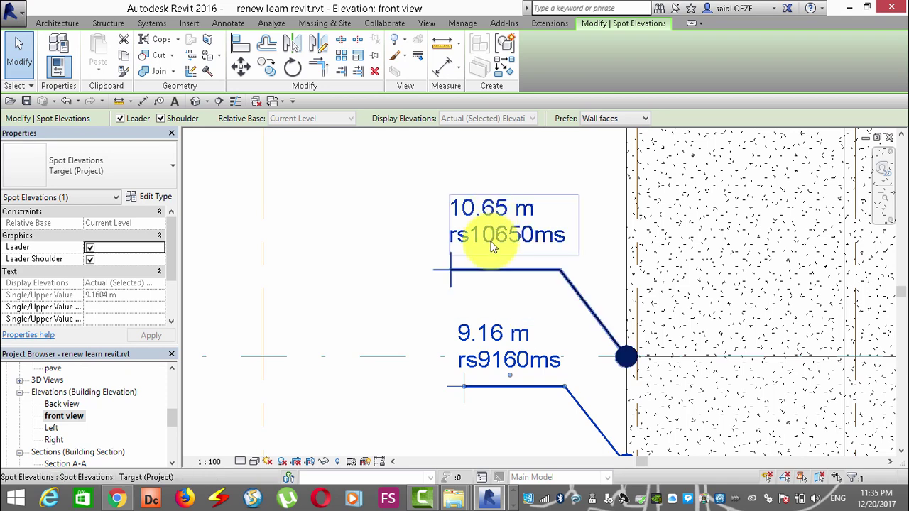
{"action": "scroll", "coordinate": [490, 270], "scroll_direction": "down", "scroll_amount": 2}
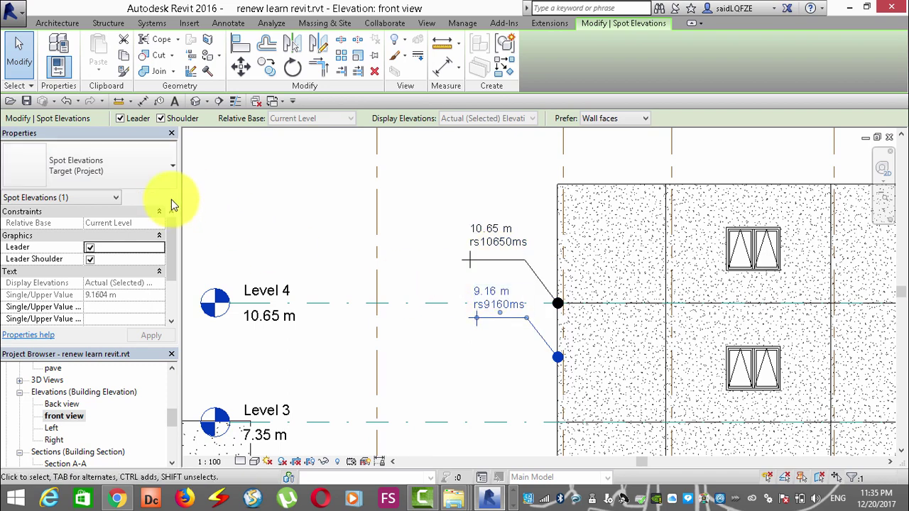
Set the spot elevation type's text orientation to Vertical and apply it
{"action": "left_click", "coordinate": [150, 197]}
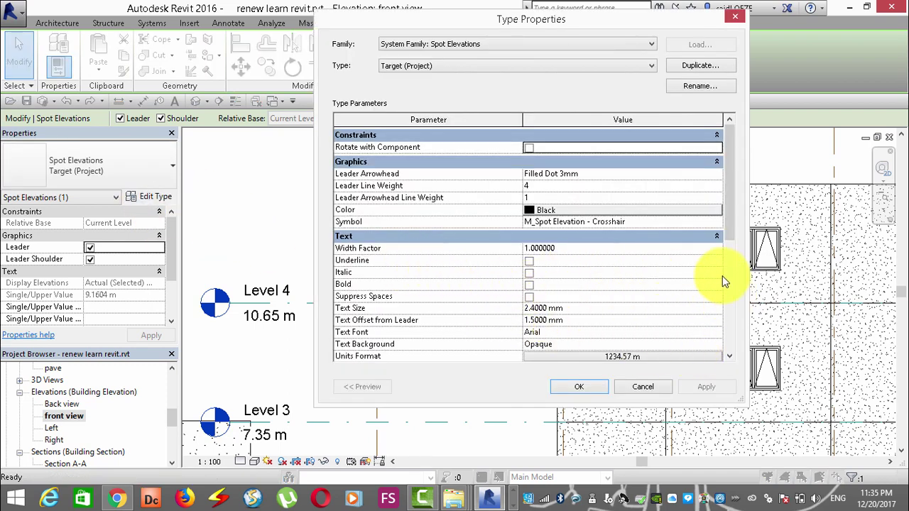
{"action": "scroll", "coordinate": [728, 226], "scroll_direction": "down", "scroll_amount": 1}
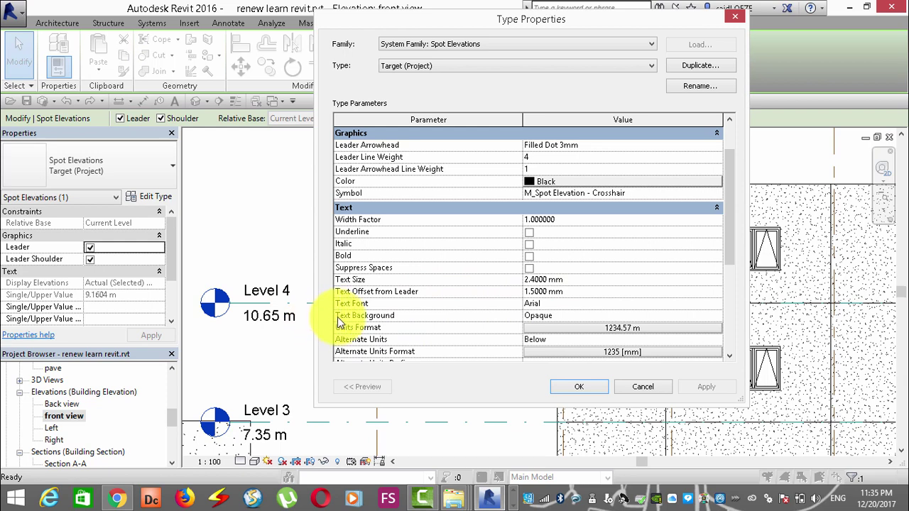
{"action": "left_click_drag", "start_coordinate": [728, 252], "coordinate": [727, 275]}
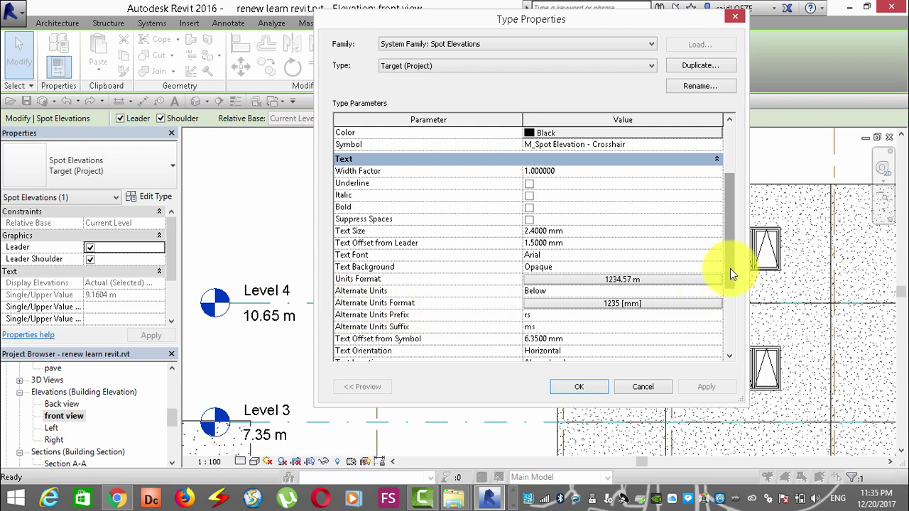
{"action": "scroll", "coordinate": [731, 293], "scroll_direction": "down", "scroll_amount": 1}
{"action": "scroll", "coordinate": [731, 294], "scroll_direction": "down", "scroll_amount": 1}
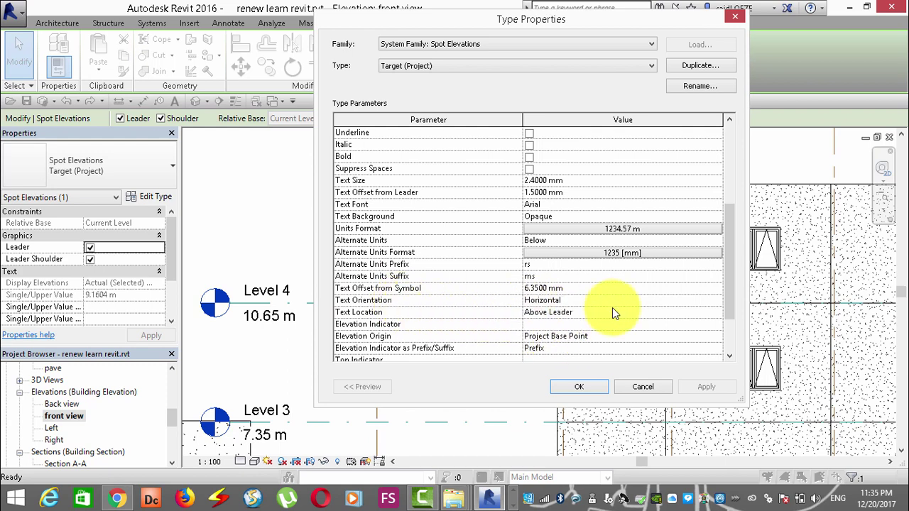
{"action": "left_click", "coordinate": [721, 301]}
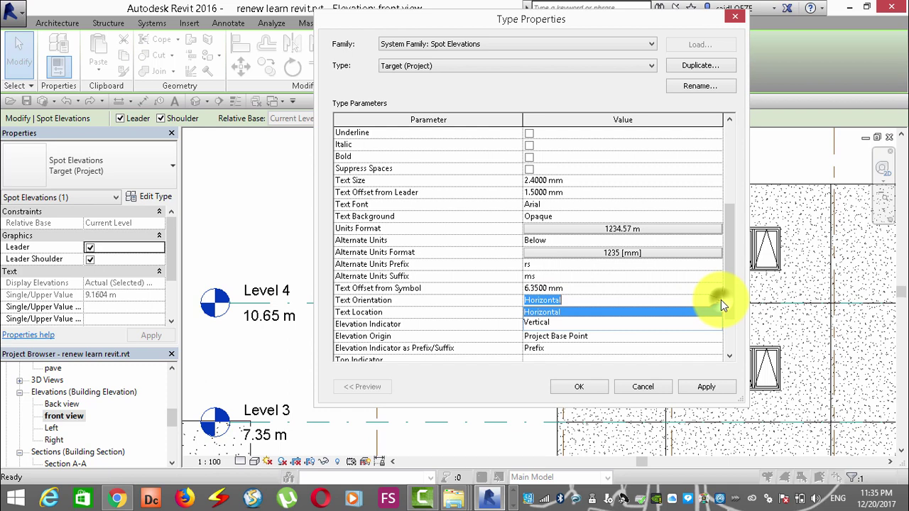
{"action": "left_click", "coordinate": [527, 325]}
{"action": "left_click_drag", "start_coordinate": [621, 29], "coordinate": [273, 39]}
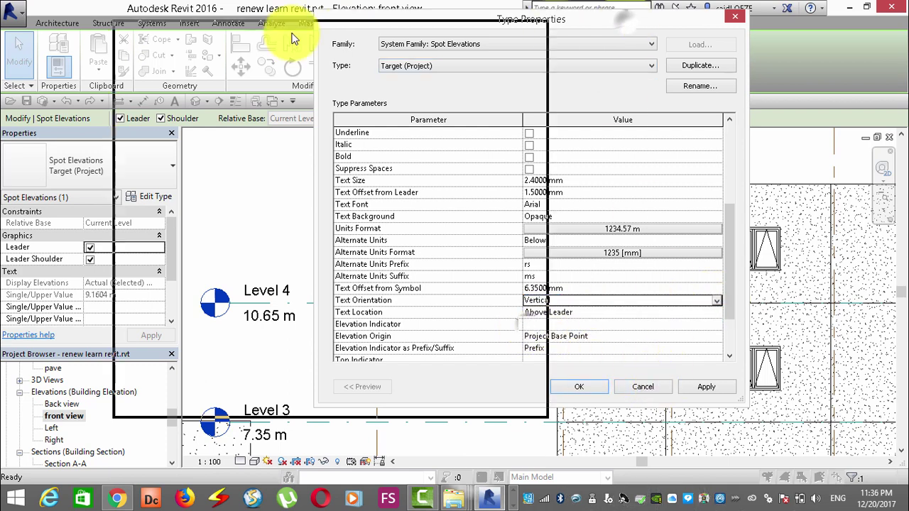
{"action": "left_click", "coordinate": [345, 398]}
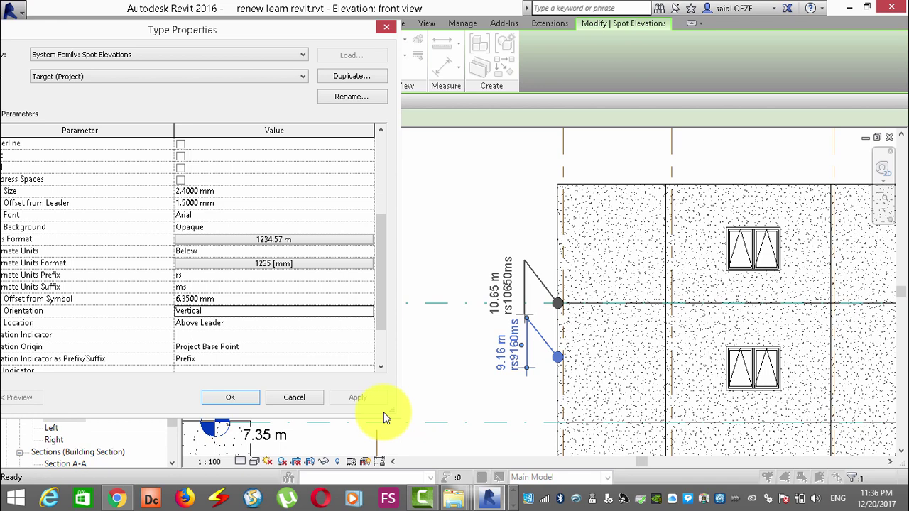
Switch the text orientation back to Horizontal and apply it
{"action": "left_click", "coordinate": [369, 318]}
{"action": "left_click", "coordinate": [215, 323]}
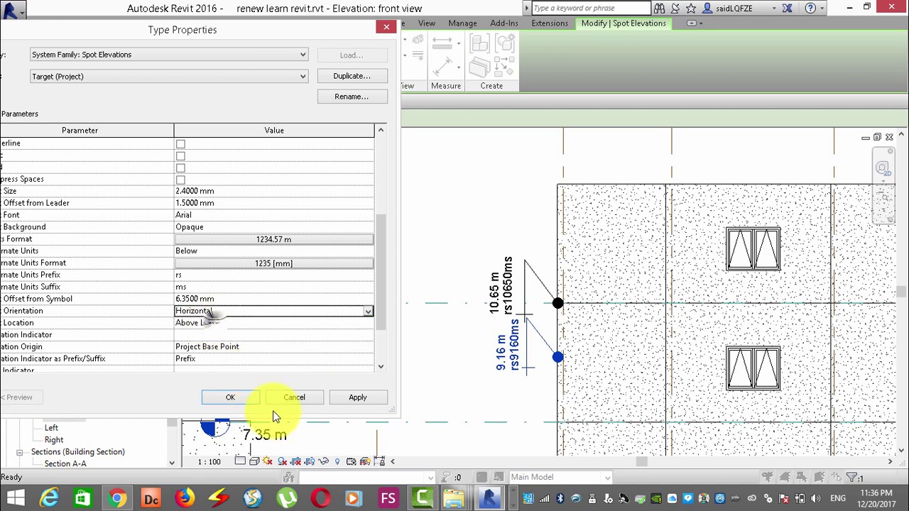
{"action": "left_click", "coordinate": [357, 400]}
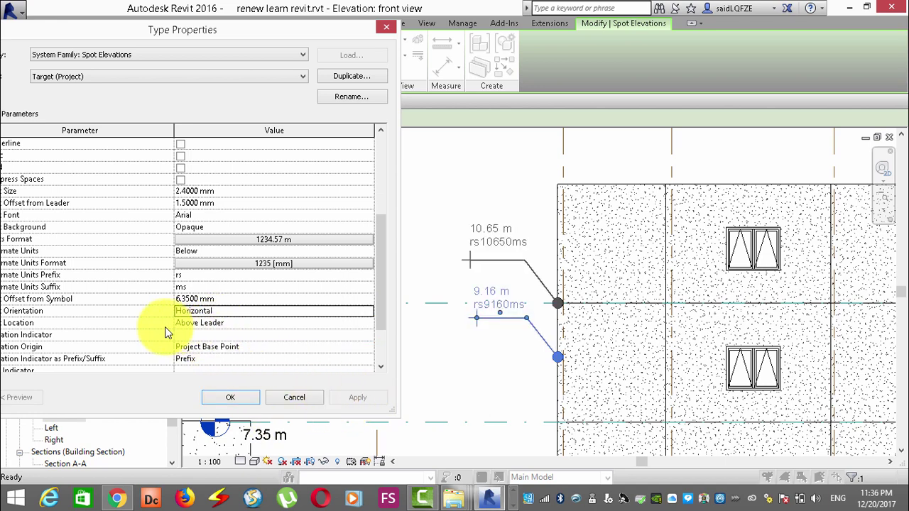
{"action": "left_click_drag", "start_coordinate": [321, 30], "coordinate": [366, 30]}
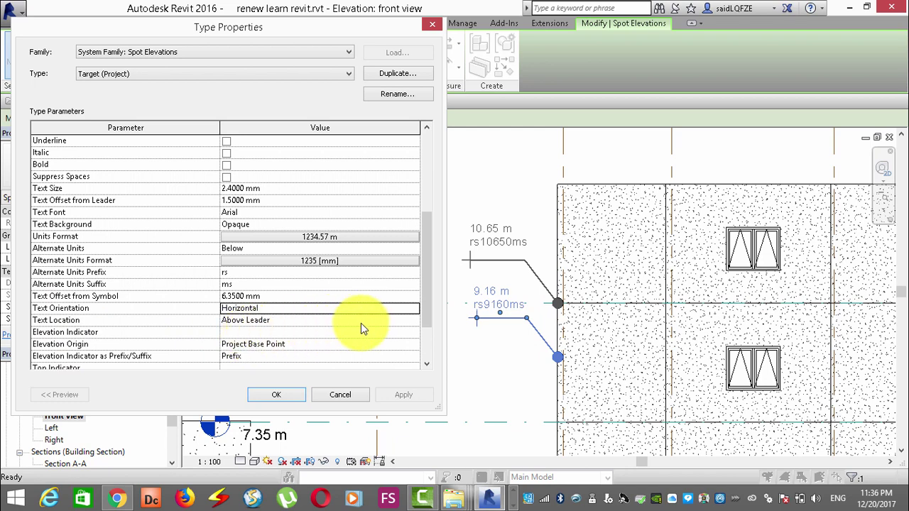
{"action": "left_click", "coordinate": [415, 321]}
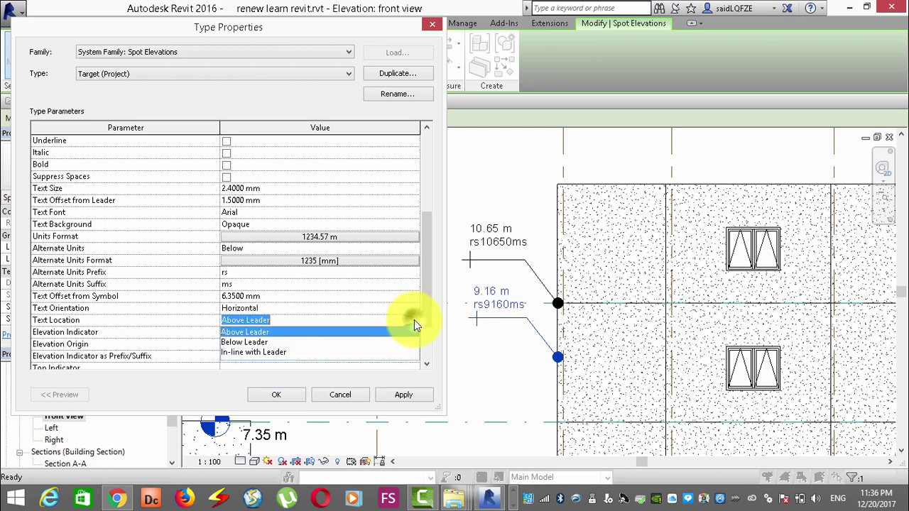
{"action": "left_click", "coordinate": [239, 343]}
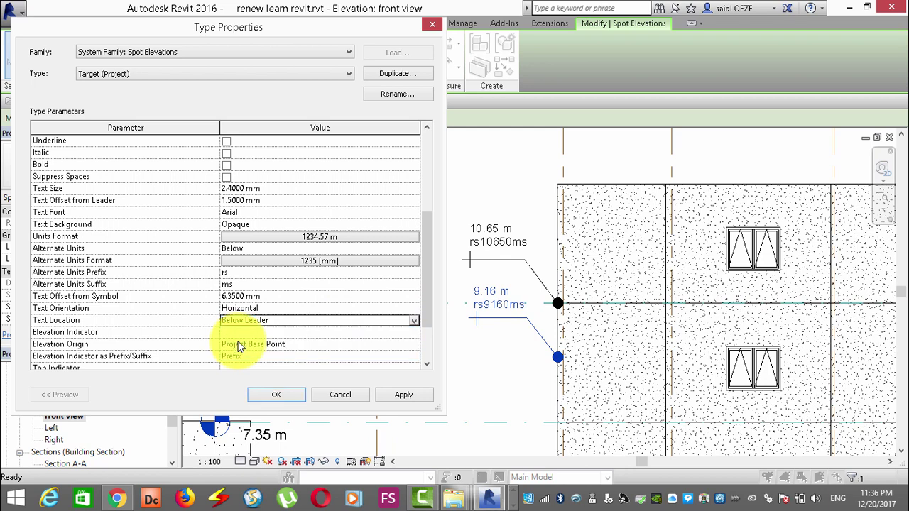
{"action": "left_click", "coordinate": [413, 395]}
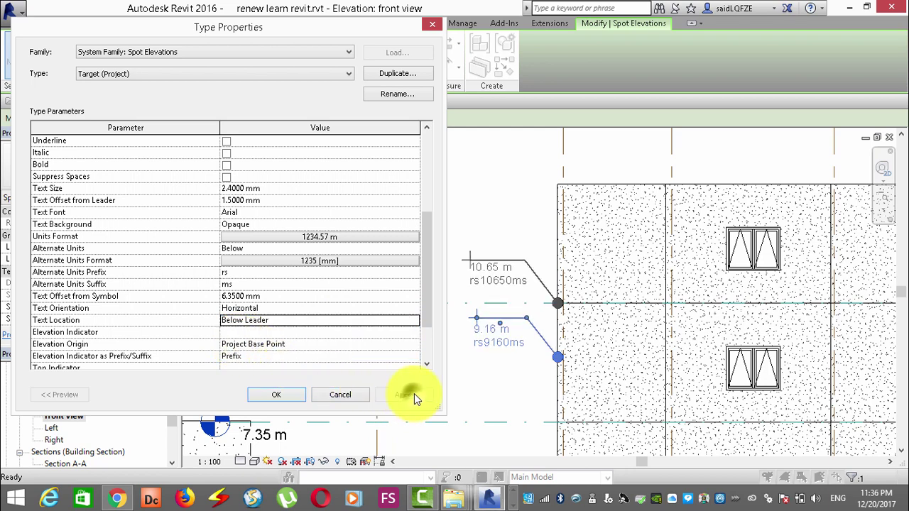
{"action": "left_click", "coordinate": [413, 320]}
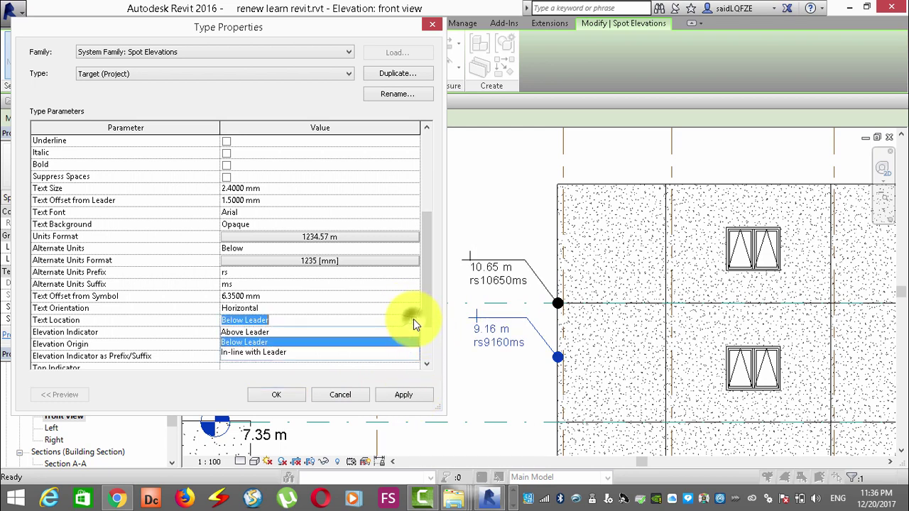
{"action": "left_click", "coordinate": [255, 333]}
{"action": "left_click", "coordinate": [402, 390]}
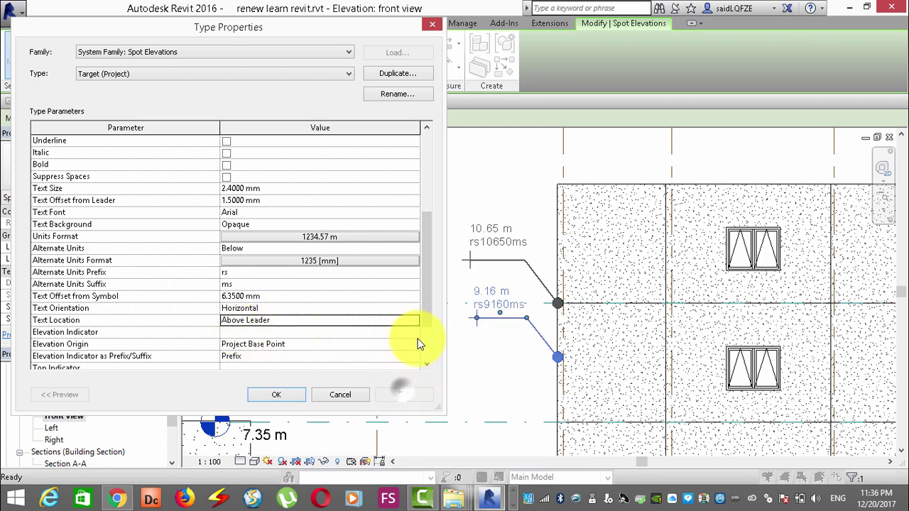
{"action": "left_click", "coordinate": [416, 320]}
{"action": "left_click", "coordinate": [284, 344]}
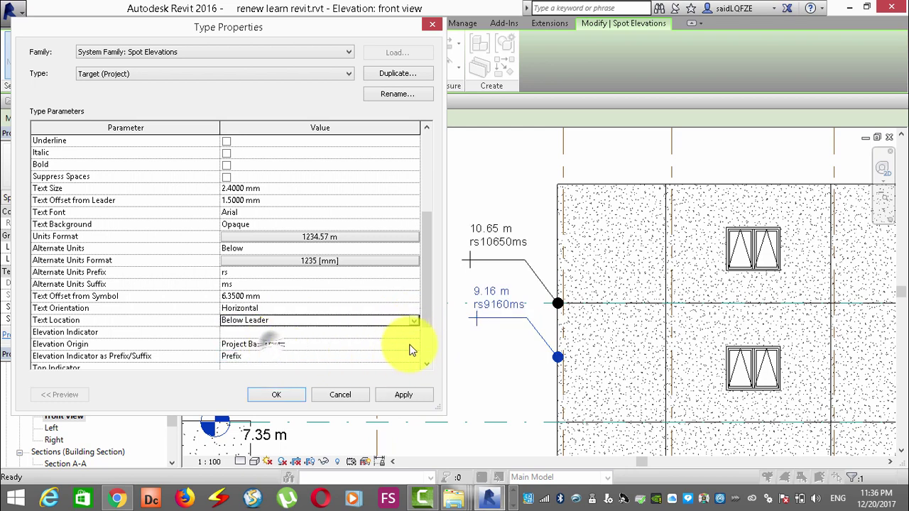
{"action": "left_click", "coordinate": [415, 323]}
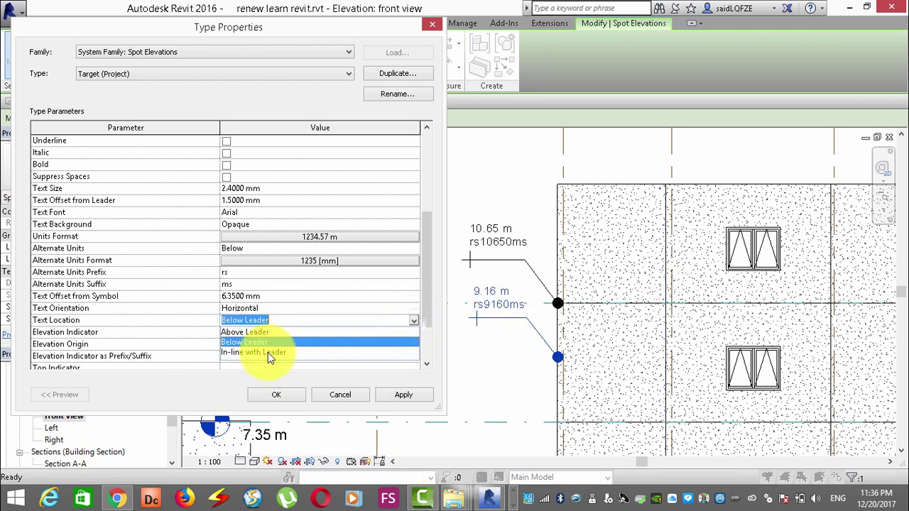
{"action": "left_click", "coordinate": [267, 352]}
{"action": "left_click", "coordinate": [399, 394]}
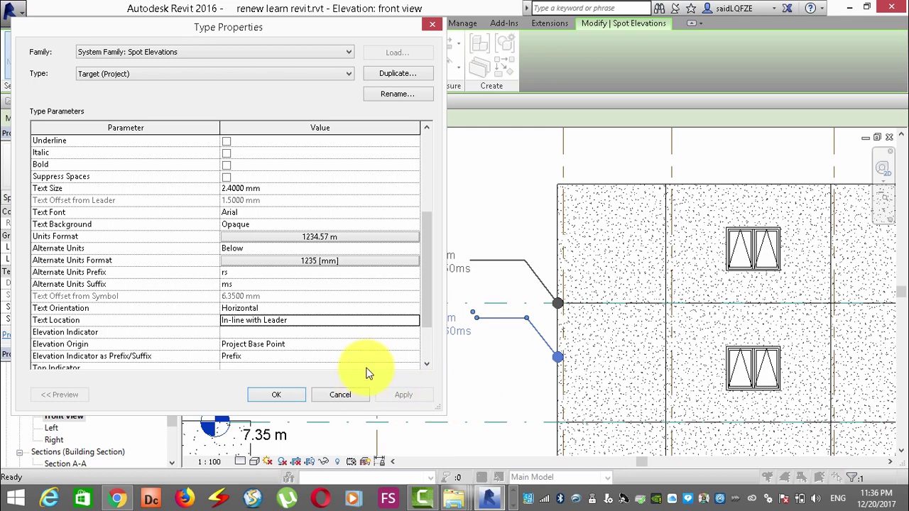
{"action": "left_click", "coordinate": [415, 319]}
{"action": "left_click", "coordinate": [416, 319]}
{"action": "left_click", "coordinate": [256, 330]}
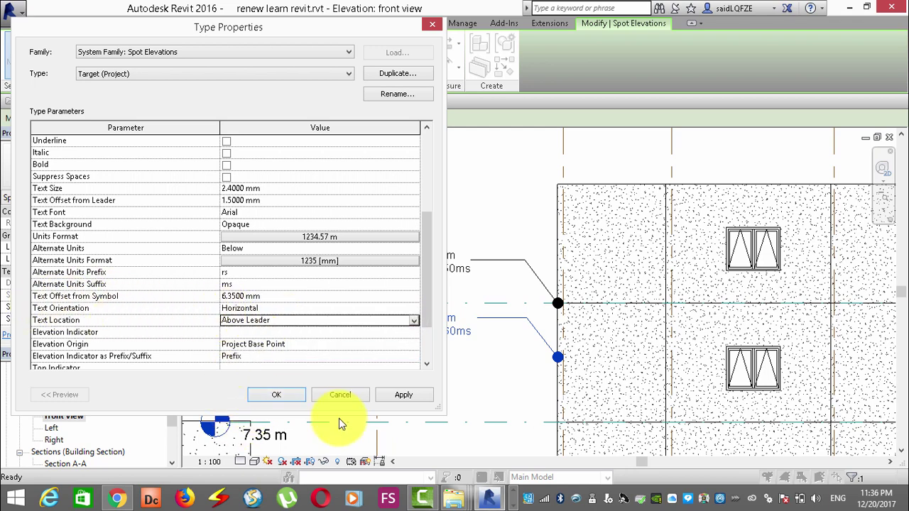
{"action": "left_click", "coordinate": [402, 395]}
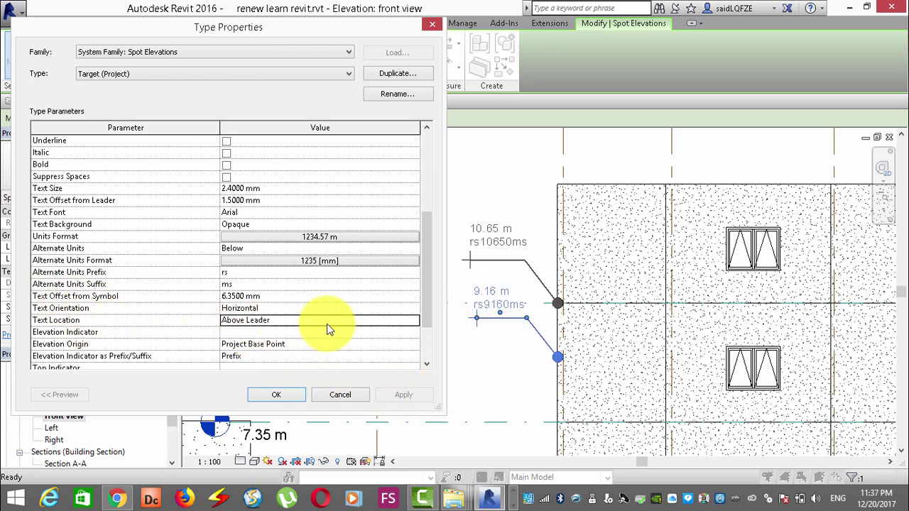
Set Text Offset from Symbol to 10 mm and apply
{"action": "left_click", "coordinate": [243, 296]}
{"action": "type", "text": "1"}
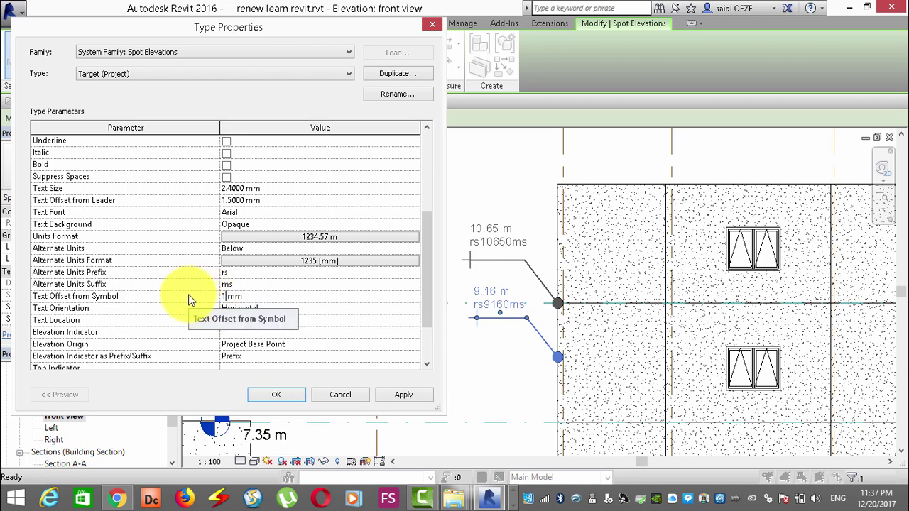
{"action": "type", "text": "0"}
{"action": "left_click", "coordinate": [402, 387]}
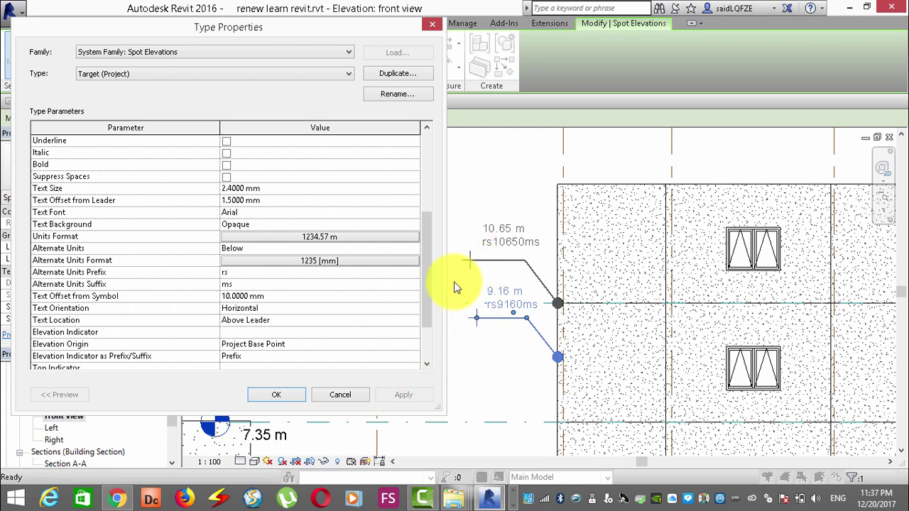
Change the spot elevation symbol to M_Spot Elevation - Target Filled and apply
{"action": "left_click_drag", "start_coordinate": [429, 294], "coordinate": [419, 146]}
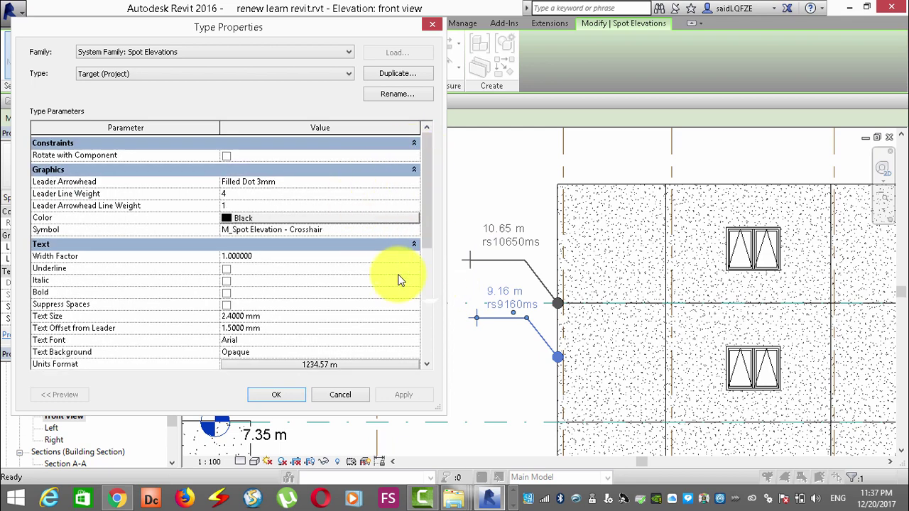
{"action": "left_click", "coordinate": [412, 227]}
{"action": "left_click", "coordinate": [412, 225]}
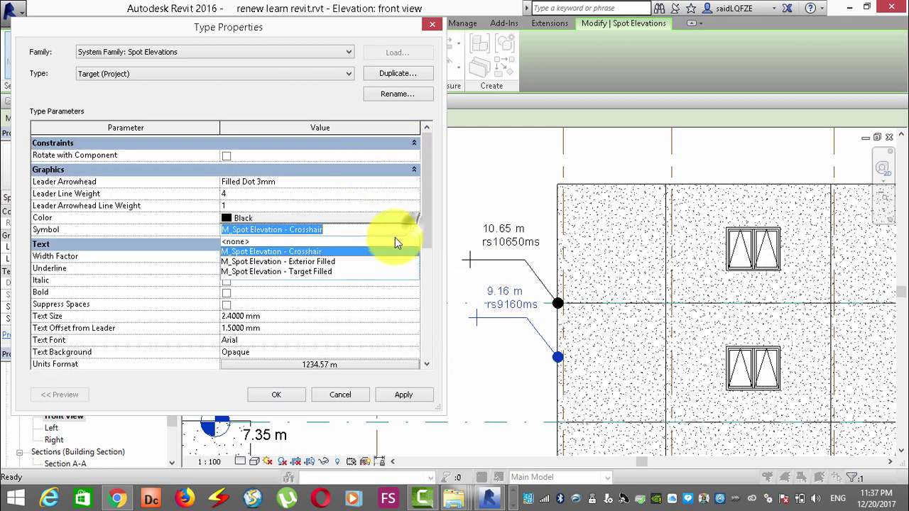
{"action": "left_click", "coordinate": [312, 273]}
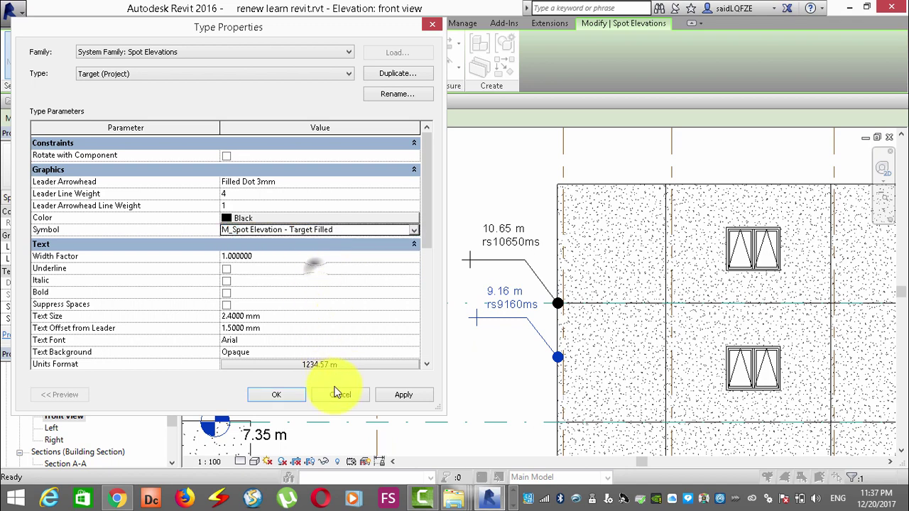
{"action": "left_click", "coordinate": [396, 398]}
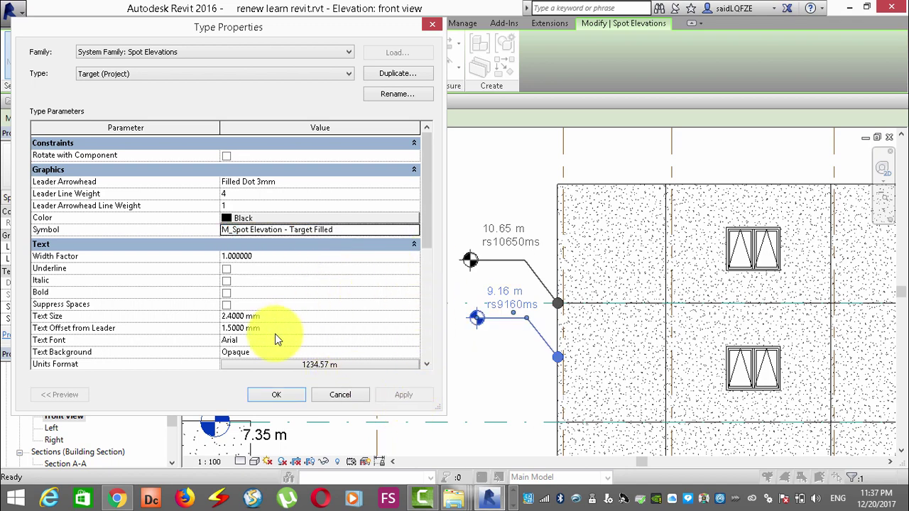
{"action": "left_click_drag", "start_coordinate": [424, 224], "coordinate": [423, 345]}
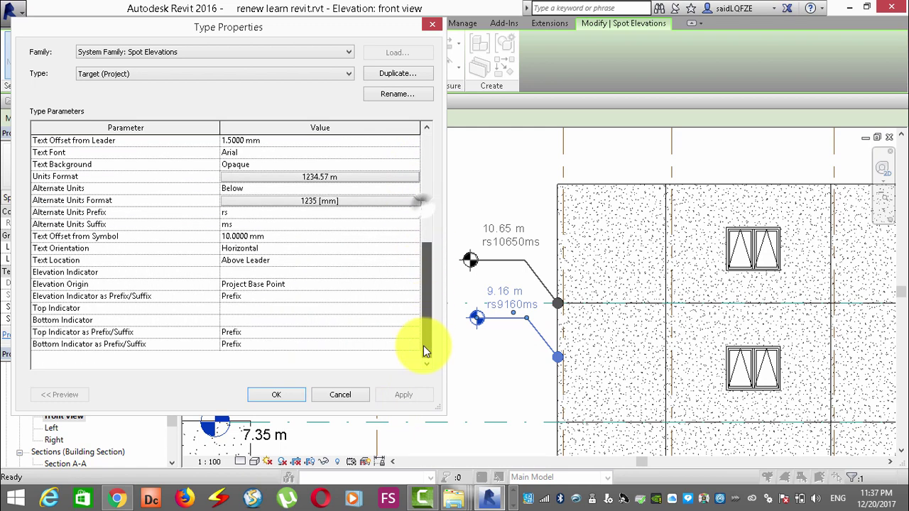
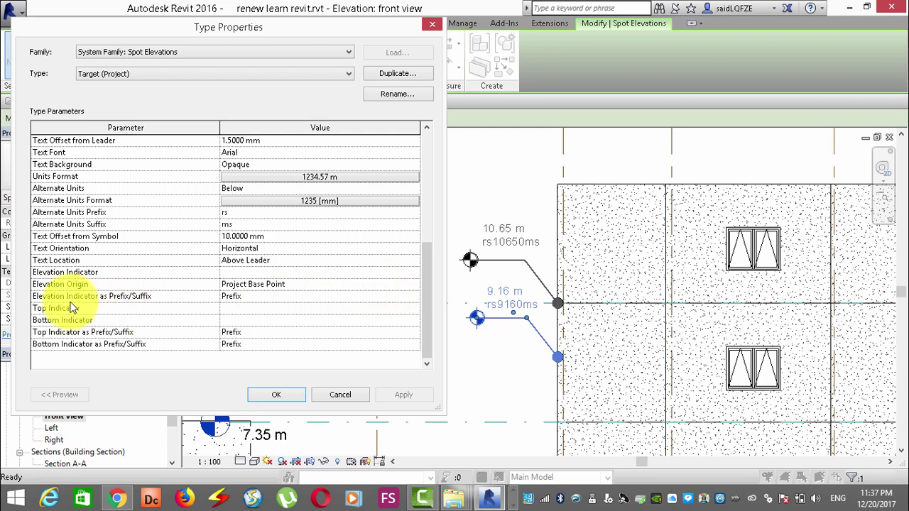
Set the Target (Project) spot elevation's Elevation Indicator placement to Prefix and apply it
{"action": "left_click", "coordinate": [414, 294]}
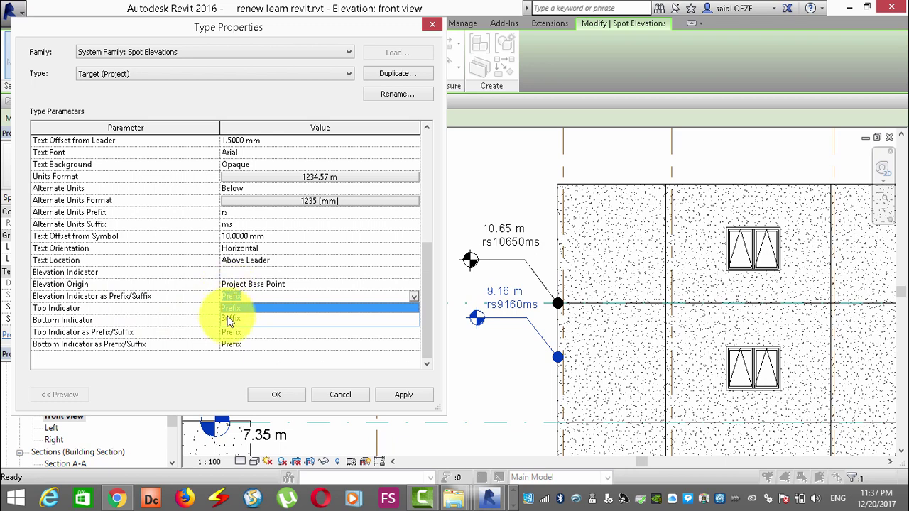
{"action": "left_click", "coordinate": [215, 400]}
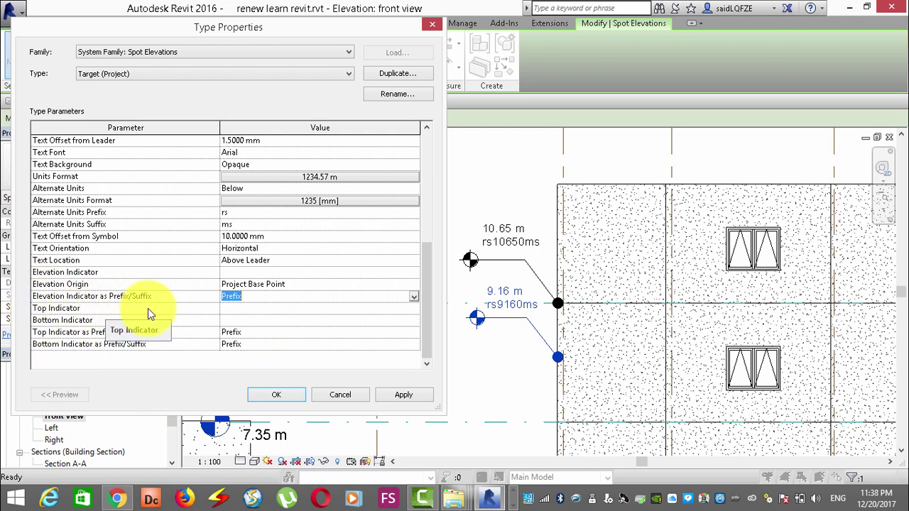
{"action": "left_click", "coordinate": [410, 298]}
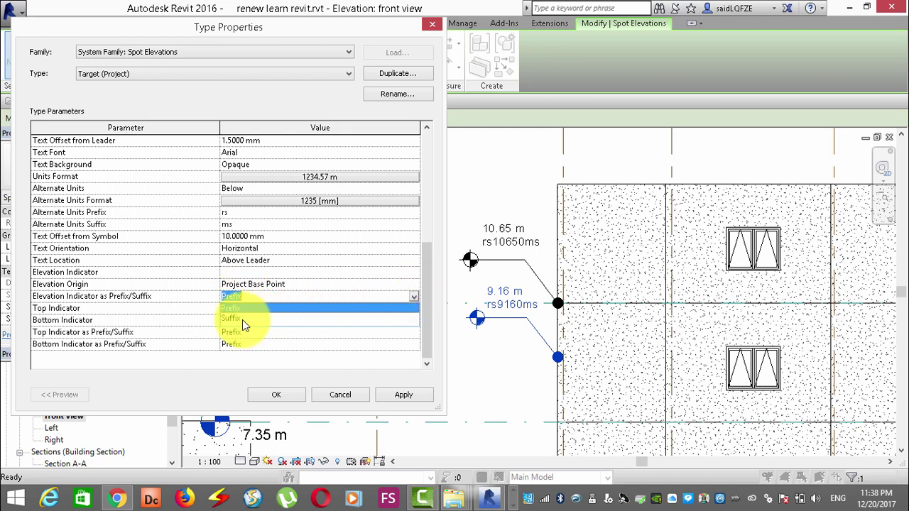
{"action": "left_click", "coordinate": [415, 298]}
{"action": "left_click", "coordinate": [416, 298]}
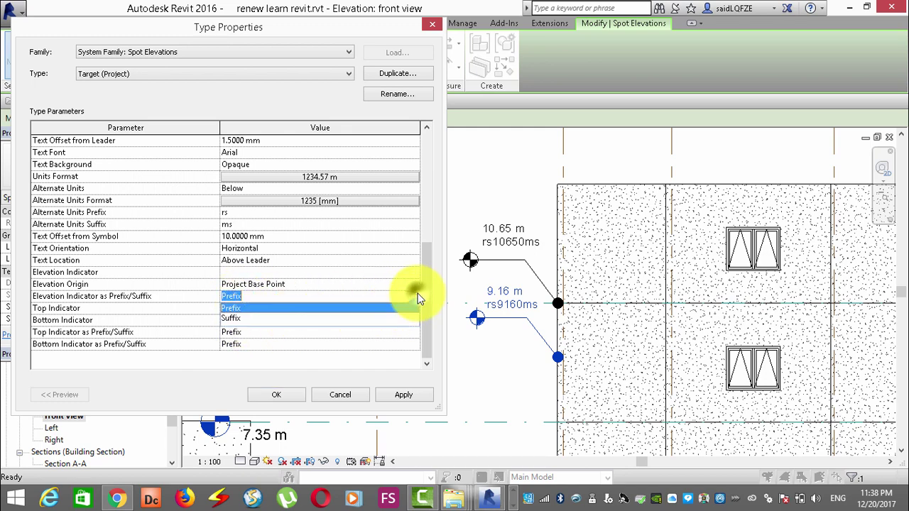
{"action": "left_click", "coordinate": [270, 308]}
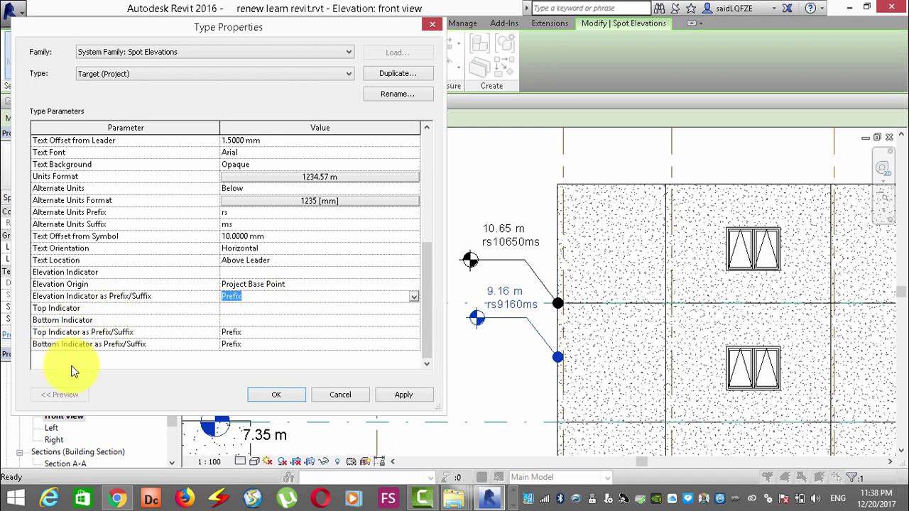
{"action": "left_click", "coordinate": [405, 395]}
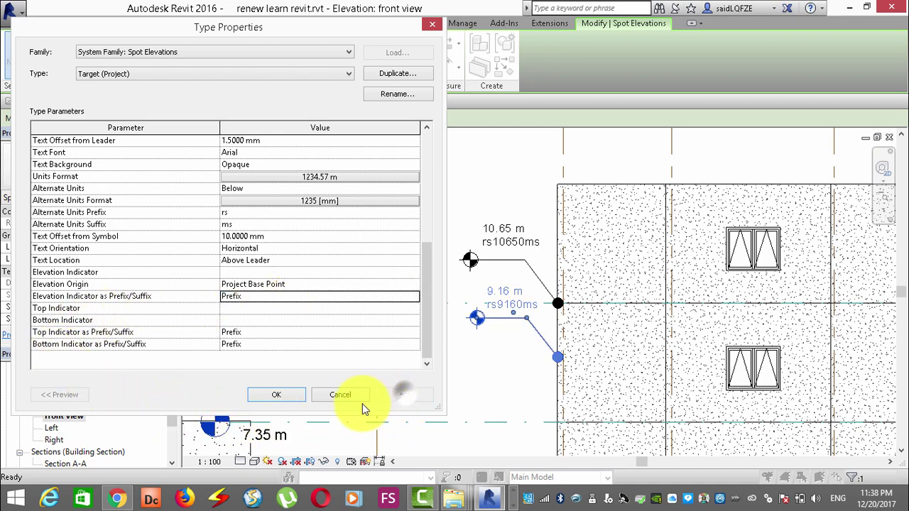
{"action": "left_click_drag", "start_coordinate": [428, 321], "coordinate": [427, 195]}
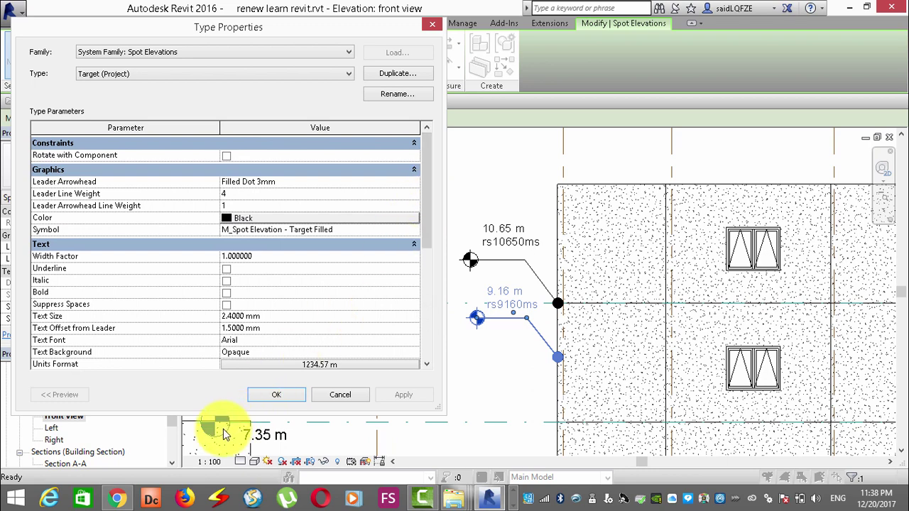
Confirm the spot elevation type settings and nudge the lower spot elevation tag down
{"action": "left_click", "coordinate": [293, 399]}
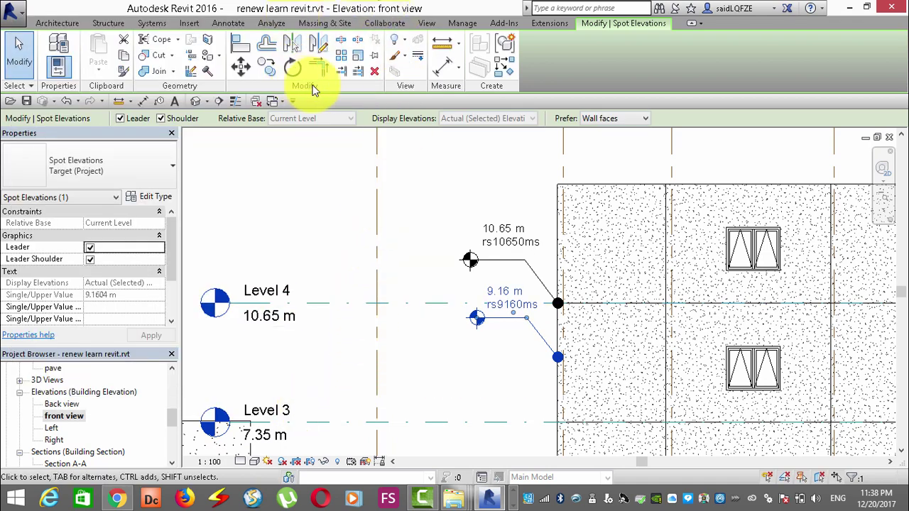
{"action": "left_click", "coordinate": [227, 23]}
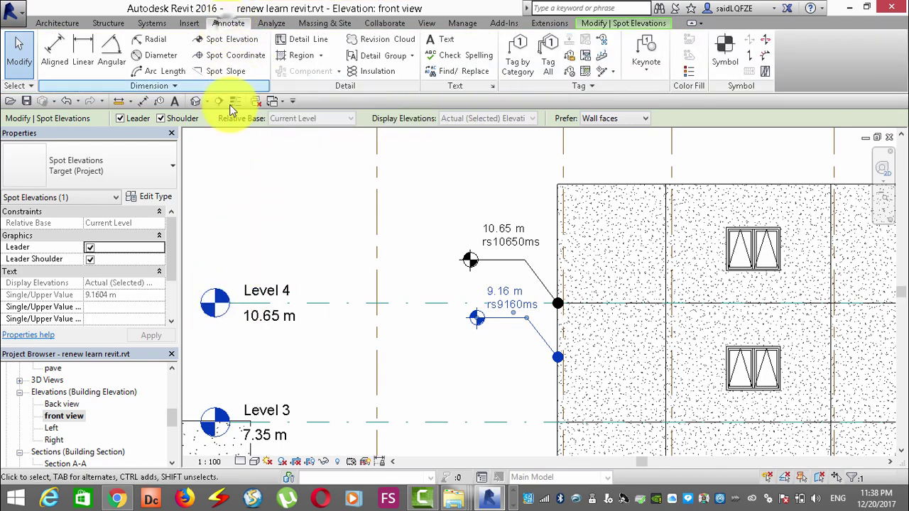
{"action": "scroll", "coordinate": [191, 176], "scroll_direction": "down", "scroll_amount": 2}
{"action": "scroll", "coordinate": [192, 183], "scroll_direction": "down", "scroll_amount": 2}
{"action": "scroll", "coordinate": [192, 199], "scroll_direction": "down", "scroll_amount": 2}
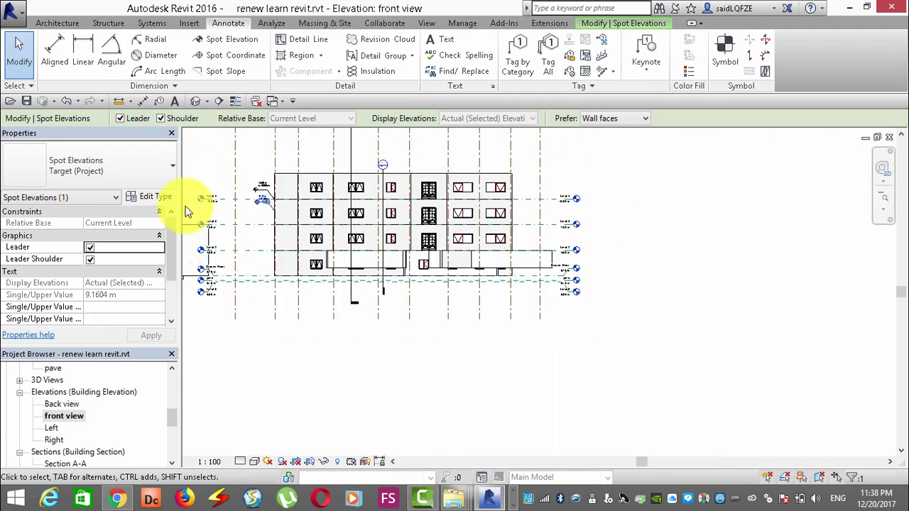
{"action": "scroll", "coordinate": [249, 148], "scroll_direction": "up", "scroll_amount": 2}
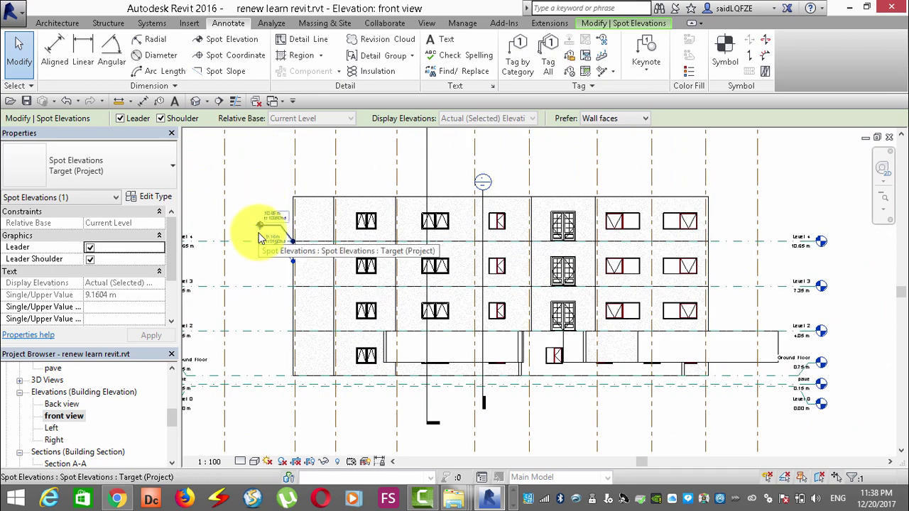
{"action": "left_click_drag", "start_coordinate": [260, 238], "coordinate": [261, 246]}
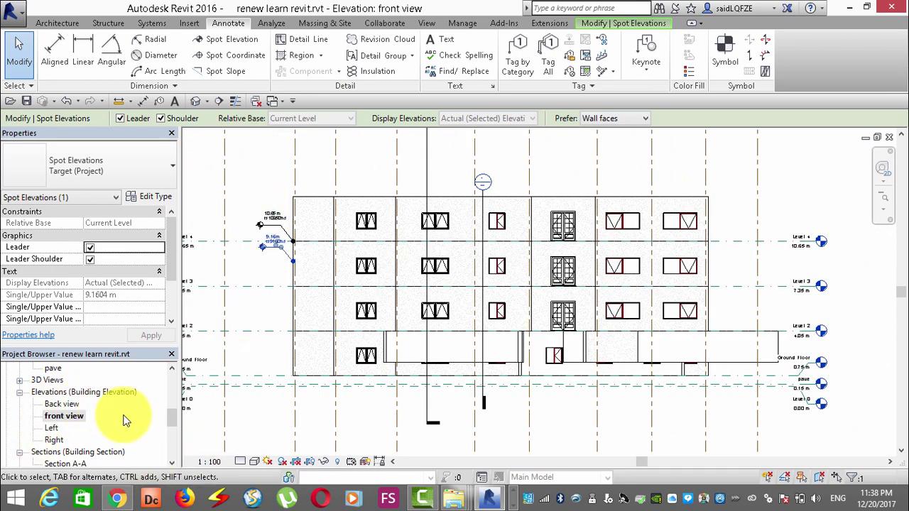
{"action": "scroll", "coordinate": [174, 404], "scroll_direction": "up", "scroll_amount": 3}
{"action": "scroll", "coordinate": [142, 394], "scroll_direction": "up", "scroll_amount": 2}
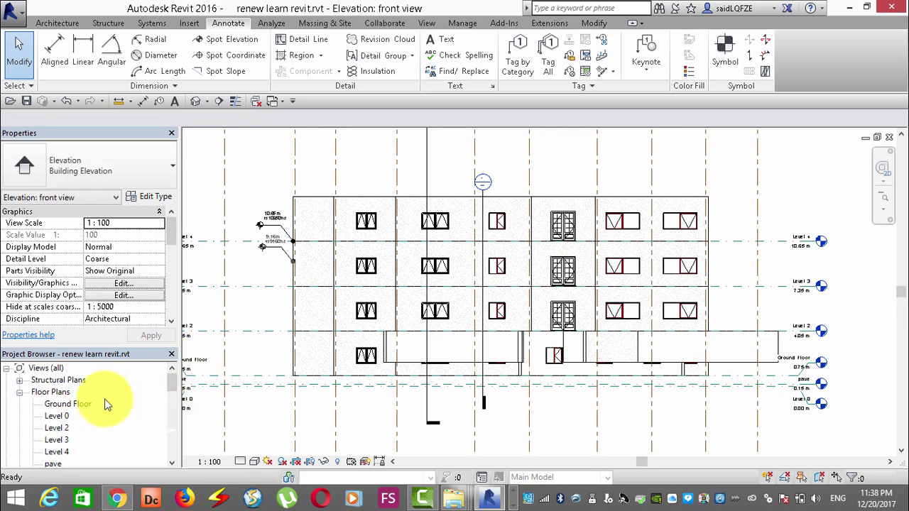
Open the Ground Floor plan and zoom in on the wall corner near WN1
{"action": "double_click", "coordinate": [70, 418]}
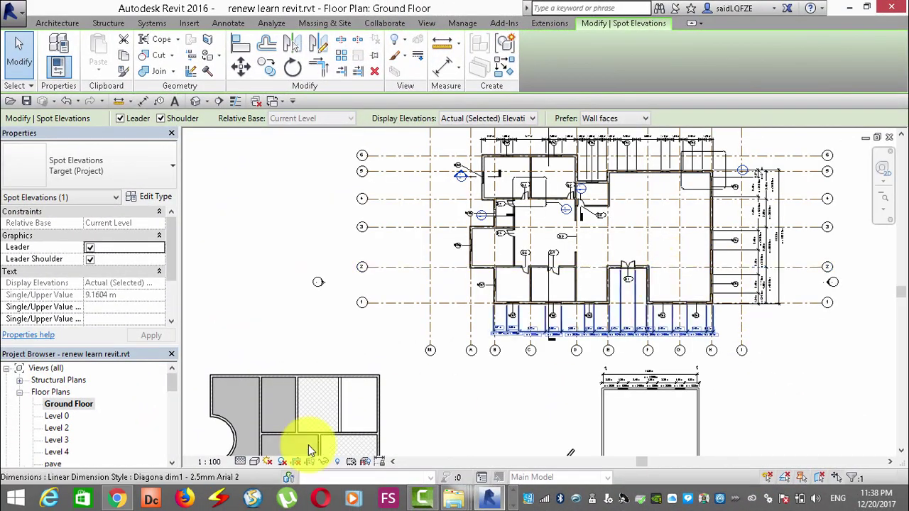
{"action": "scroll", "coordinate": [305, 433], "scroll_direction": "down", "scroll_amount": 3}
{"action": "scroll", "coordinate": [546, 286], "scroll_direction": "up", "scroll_amount": 2}
{"action": "scroll", "coordinate": [547, 286], "scroll_direction": "up", "scroll_amount": 2}
{"action": "scroll", "coordinate": [582, 284], "scroll_direction": "up", "scroll_amount": 3}
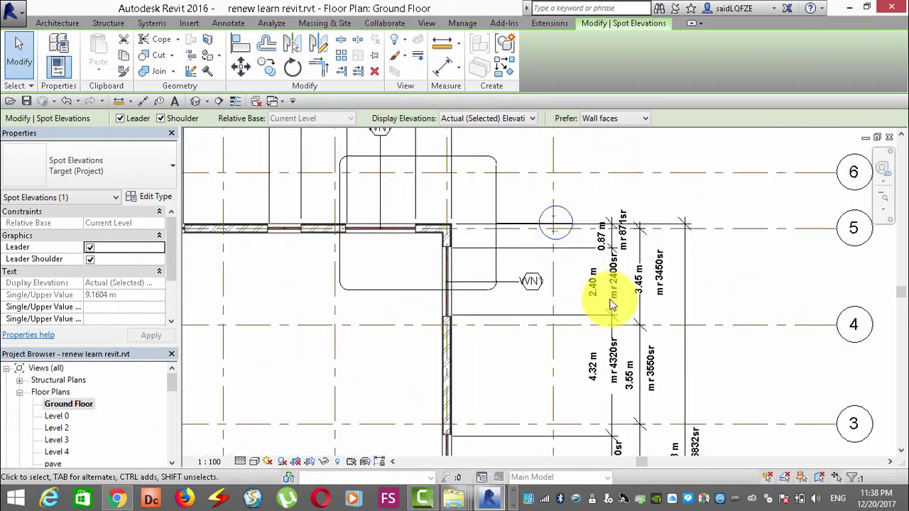
{"action": "scroll", "coordinate": [523, 146], "scroll_direction": "up", "scroll_amount": 2}
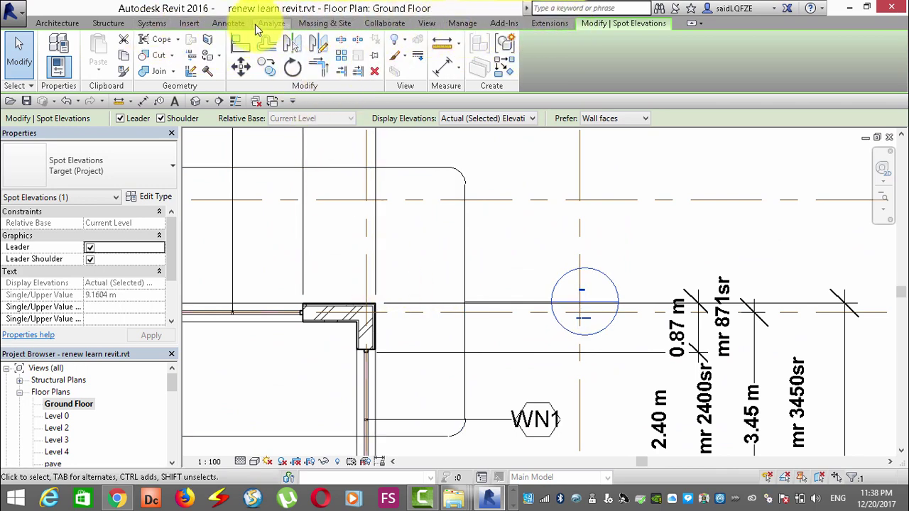
{"action": "left_click", "coordinate": [227, 23]}
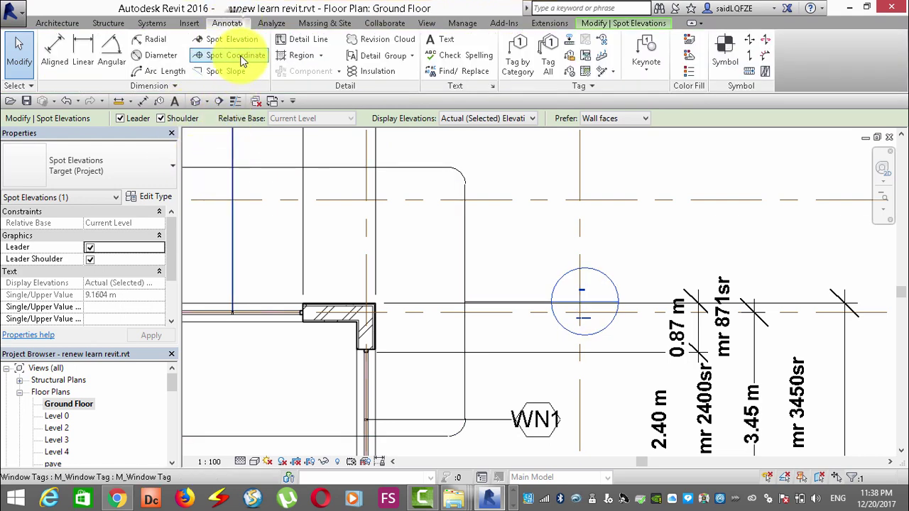
Place a spot coordinate on the wall corner, with its leader and text to the right
{"action": "left_click", "coordinate": [233, 55]}
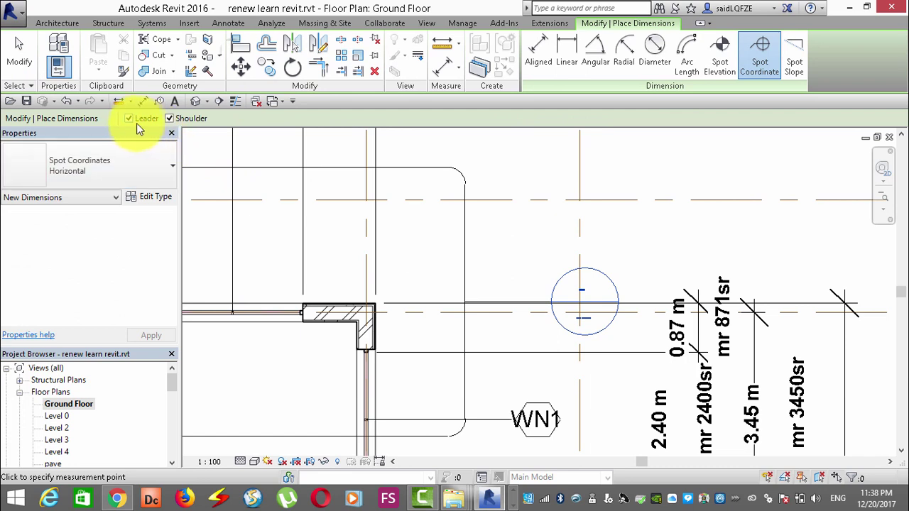
{"action": "left_click", "coordinate": [374, 304]}
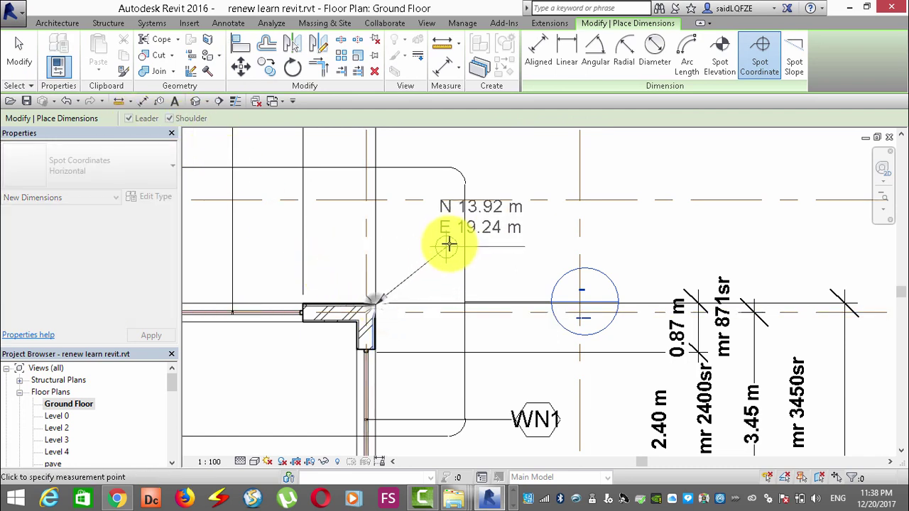
{"action": "left_click", "coordinate": [428, 228]}
{"action": "left_click", "coordinate": [589, 227]}
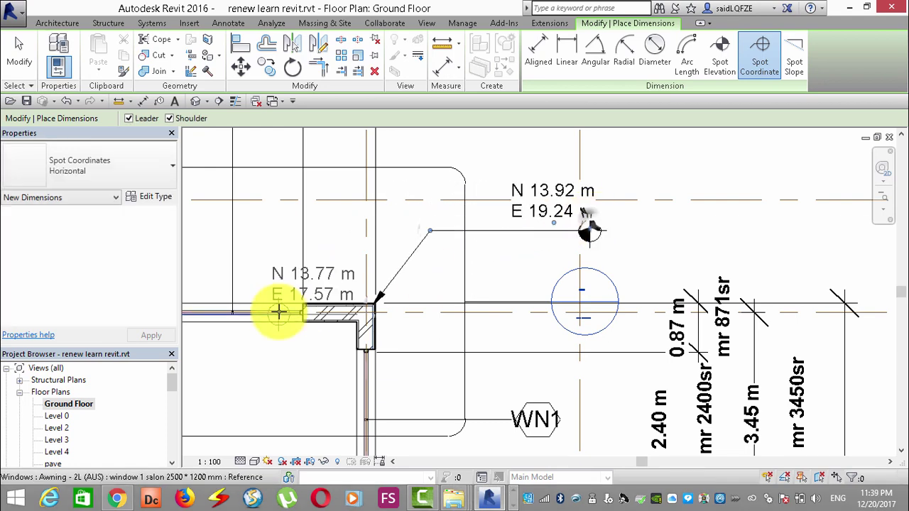
Review the spot coordinate type settings, then toggle the placed coordinate's leader Shoulder off and on
{"action": "left_click", "coordinate": [152, 197]}
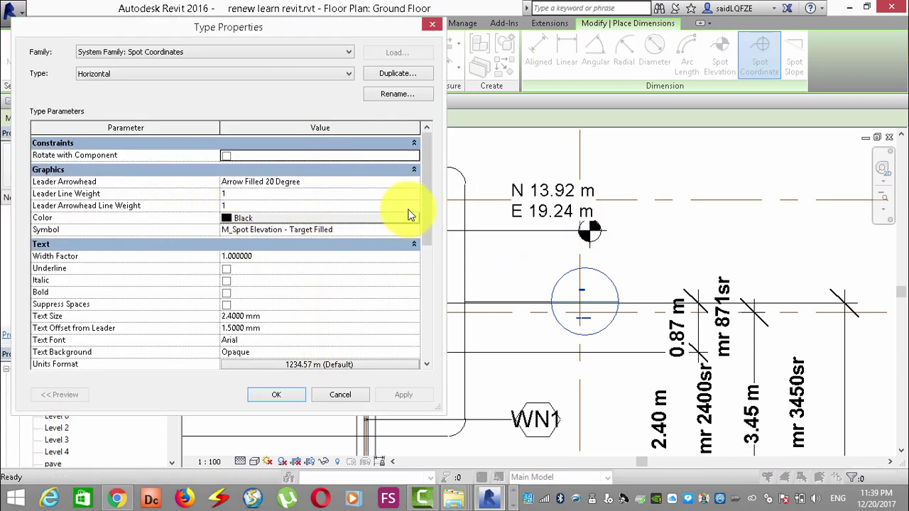
{"action": "mouse_move", "coordinate": [423, 178]}
{"action": "left_mouse_down"}
{"action": "mouse_move", "coordinate": [427, 311]}
{"action": "mouse_move", "coordinate": [431, 162]}
{"action": "left_mouse_up"}
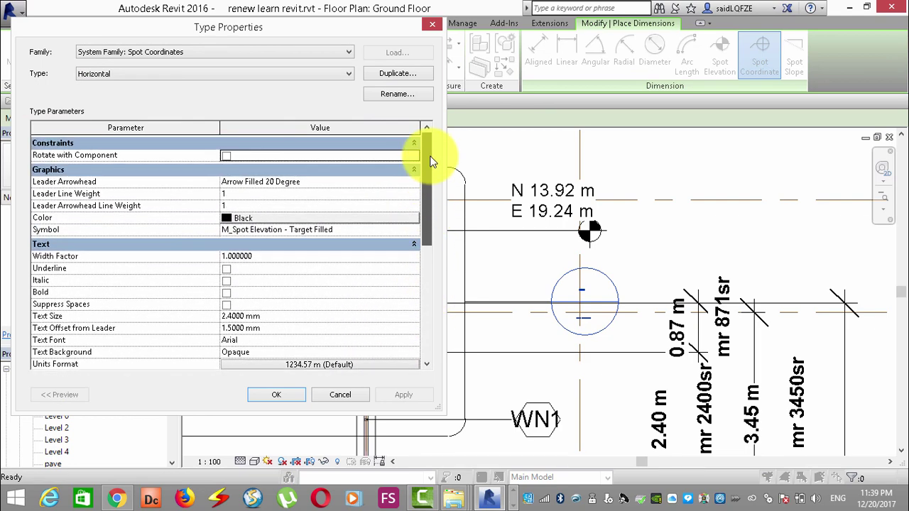
{"action": "left_click", "coordinate": [337, 395]}
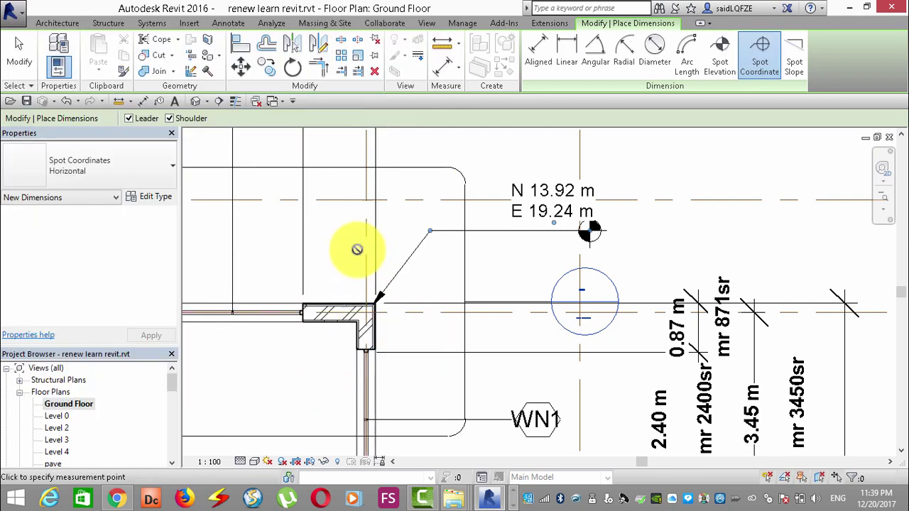
{"action": "left_click", "coordinate": [147, 119]}
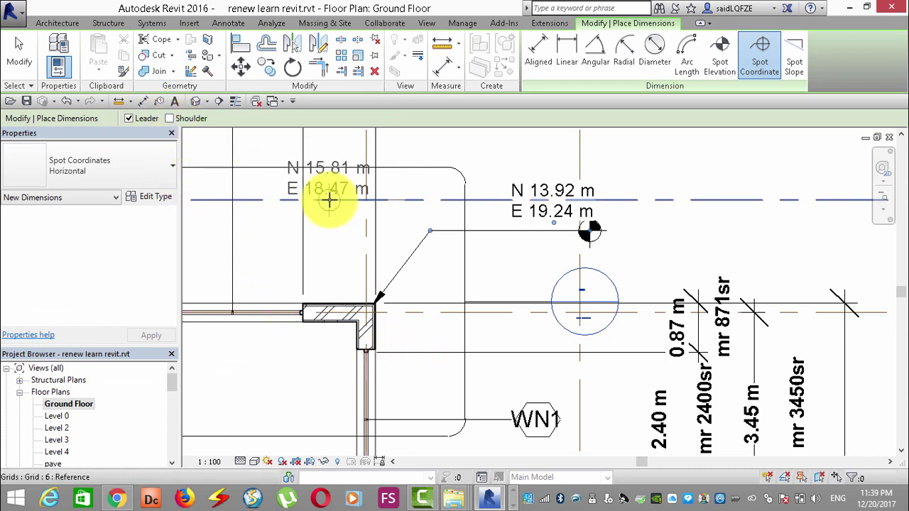
{"action": "key", "text": "Escape"}
{"action": "key", "text": "Escape"}
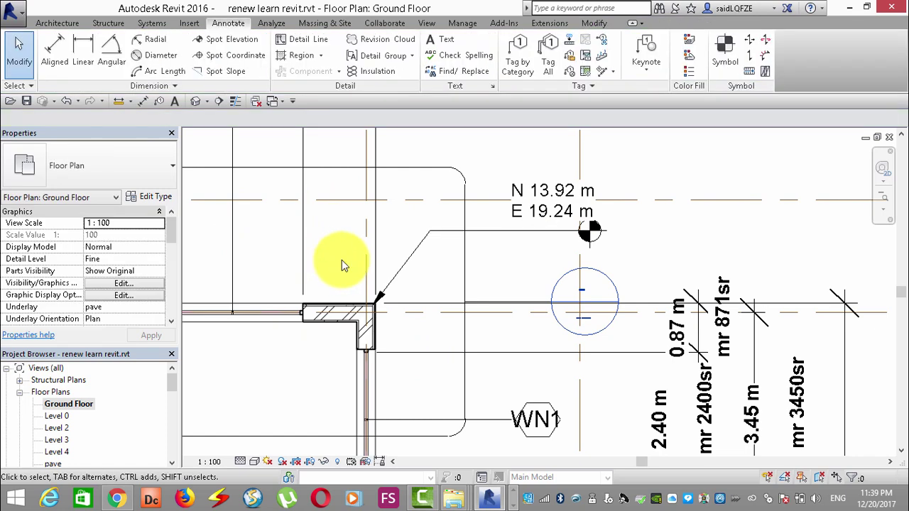
{"action": "left_click", "coordinate": [405, 264]}
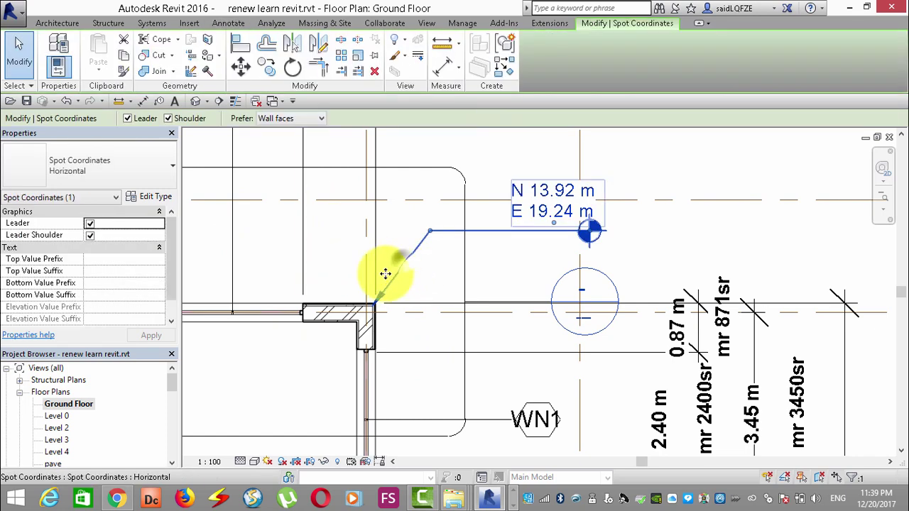
{"action": "left_click", "coordinate": [169, 120]}
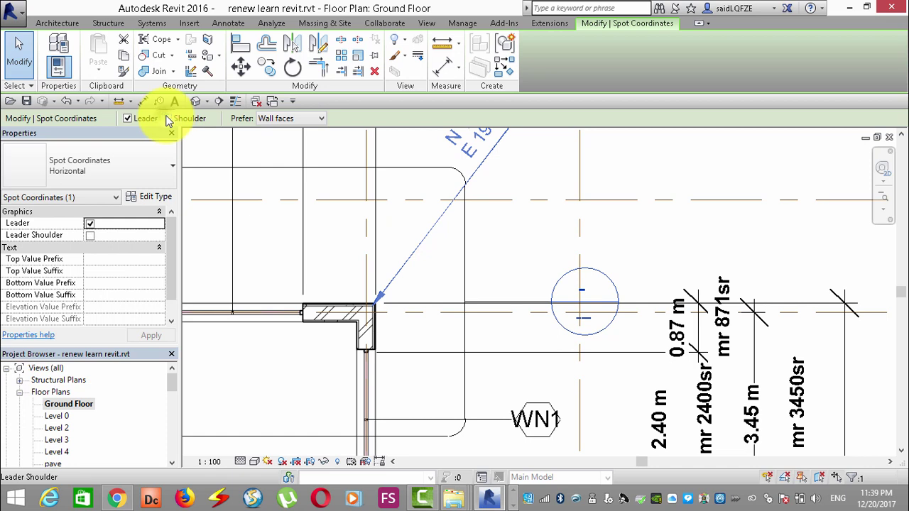
{"action": "left_click", "coordinate": [168, 119]}
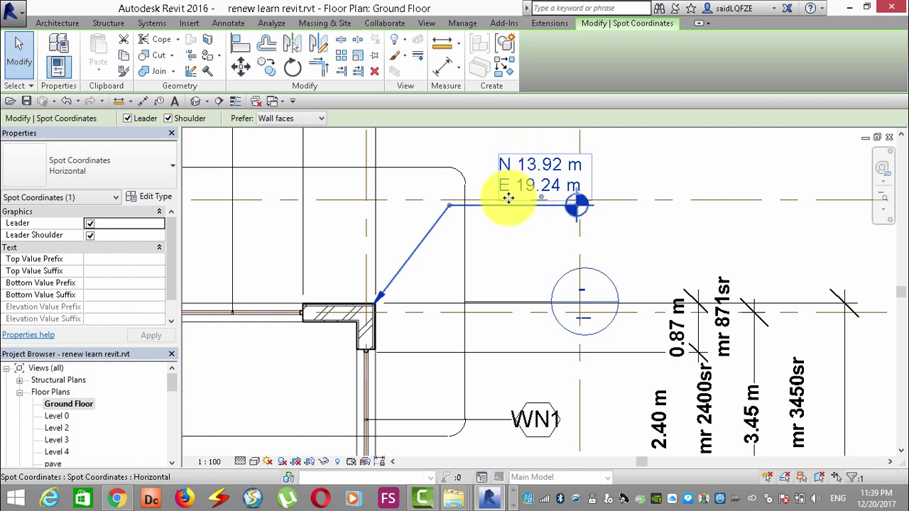
Open the Horizontal spot coordinate's Type Properties and keep Coordinate Origin at Survey Point
{"action": "left_click", "coordinate": [146, 199]}
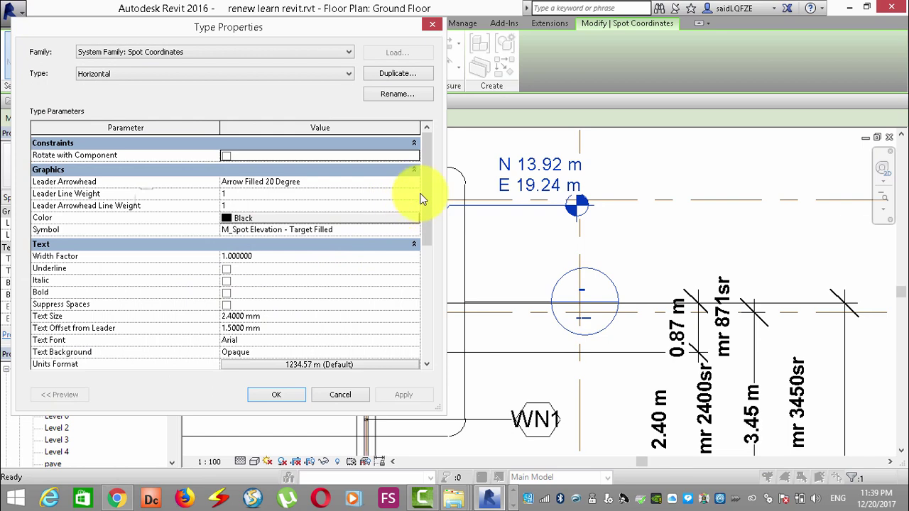
{"action": "left_click_drag", "start_coordinate": [426, 180], "coordinate": [423, 279]}
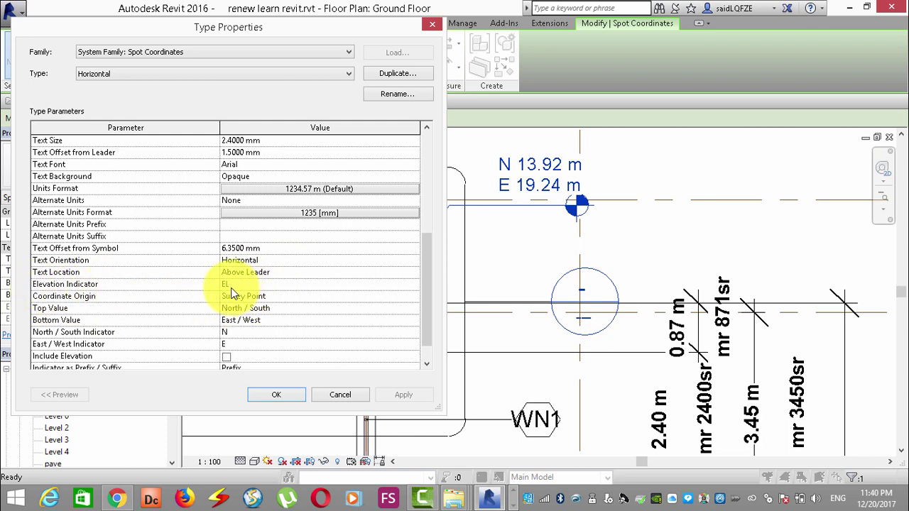
{"action": "left_click_drag", "start_coordinate": [424, 279], "coordinate": [425, 287]}
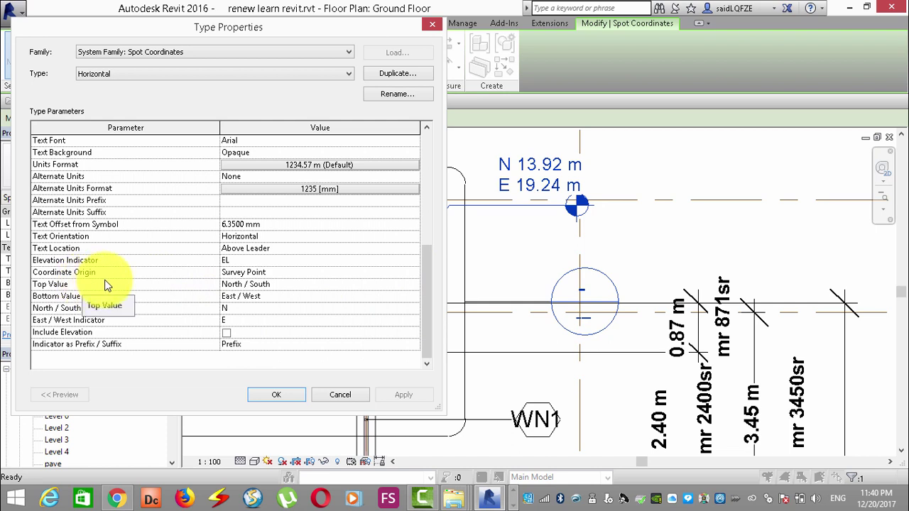
{"action": "left_click", "coordinate": [414, 275]}
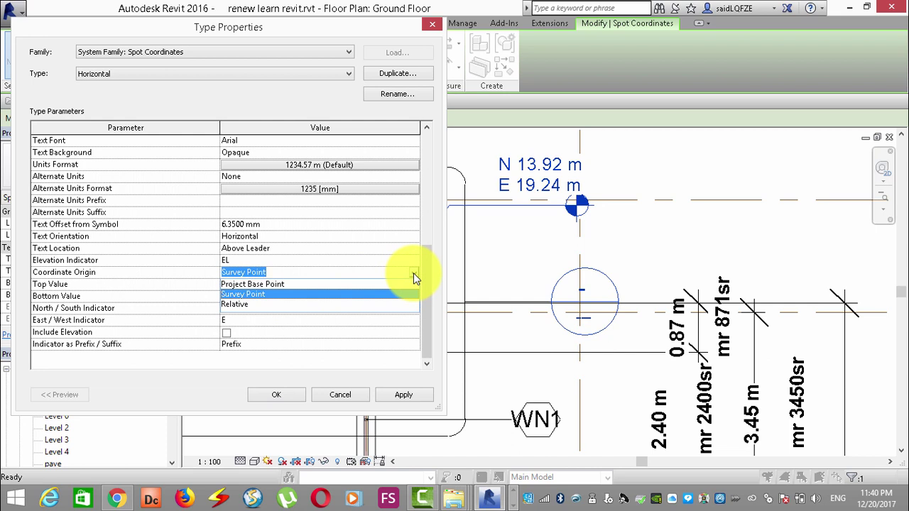
{"action": "left_click", "coordinate": [413, 272]}
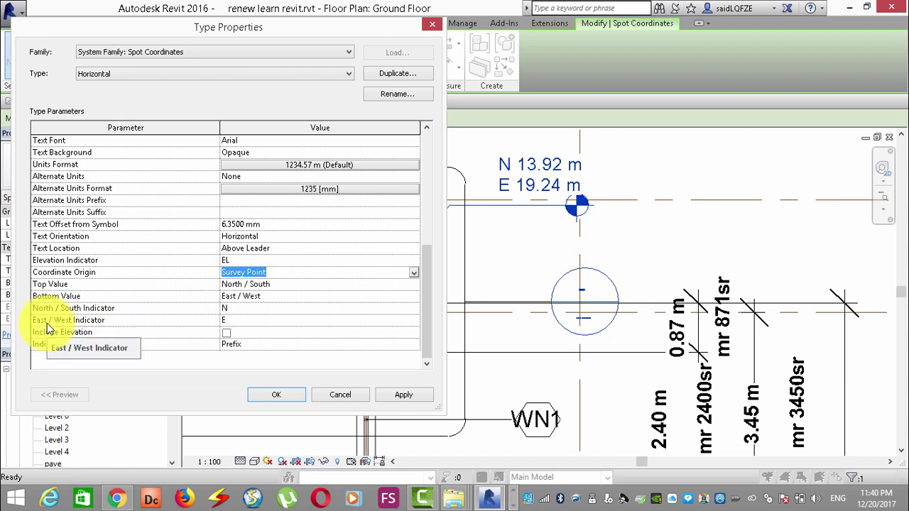
Change the spot coordinate indicators to Y and X and apply
{"action": "left_click", "coordinate": [231, 310]}
{"action": "type", "text": "Y"}
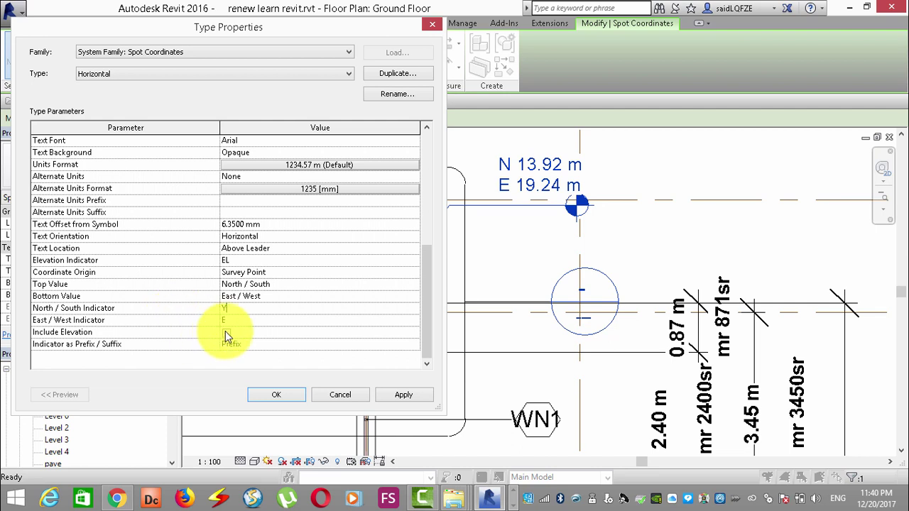
{"action": "left_click", "coordinate": [243, 320]}
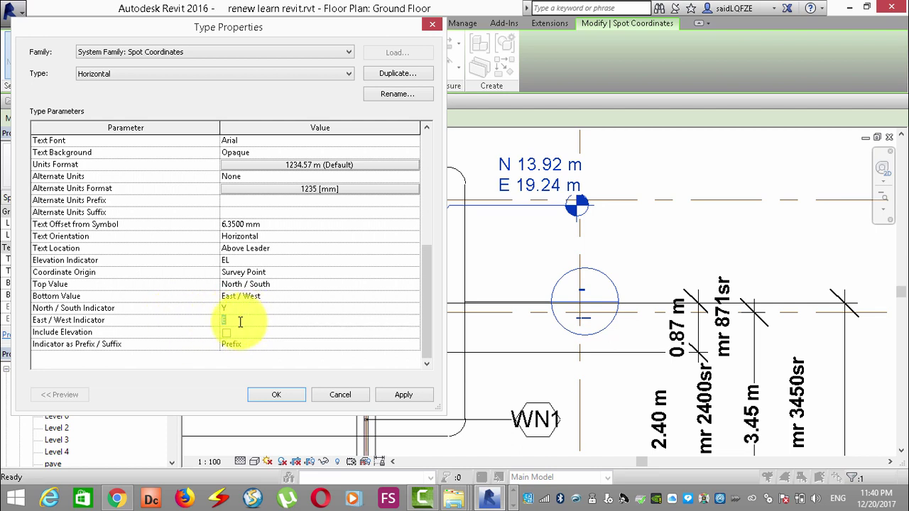
{"action": "type", "text": "X"}
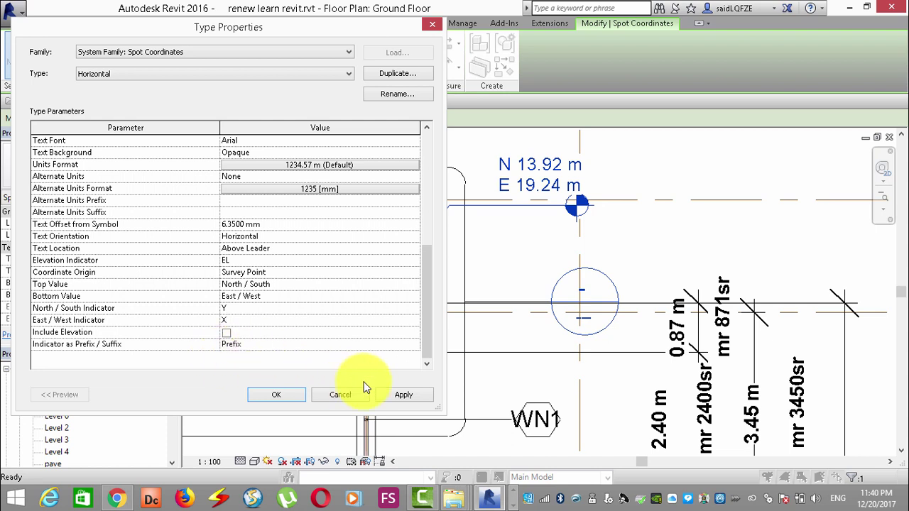
{"action": "left_click", "coordinate": [401, 395]}
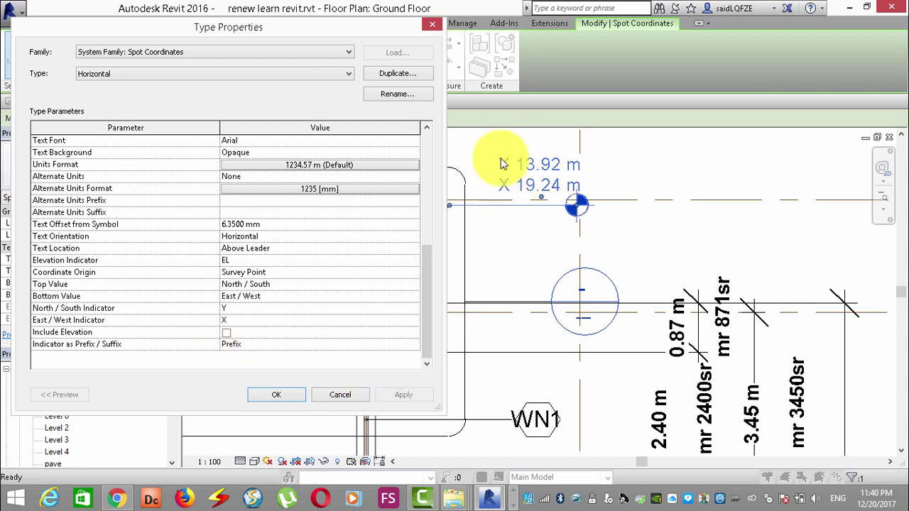
Restore the North/South and East/West indicators to N and E
{"action": "left_click", "coordinate": [231, 308]}
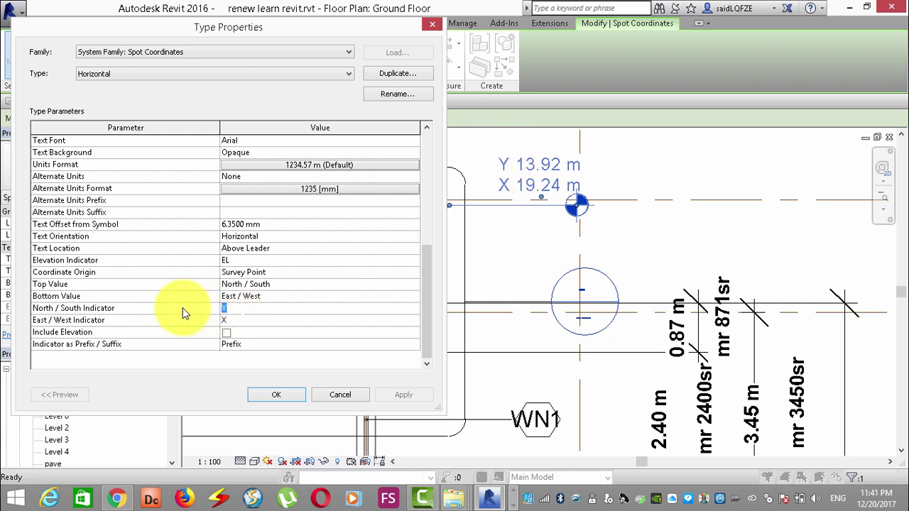
{"action": "type", "text": "N"}
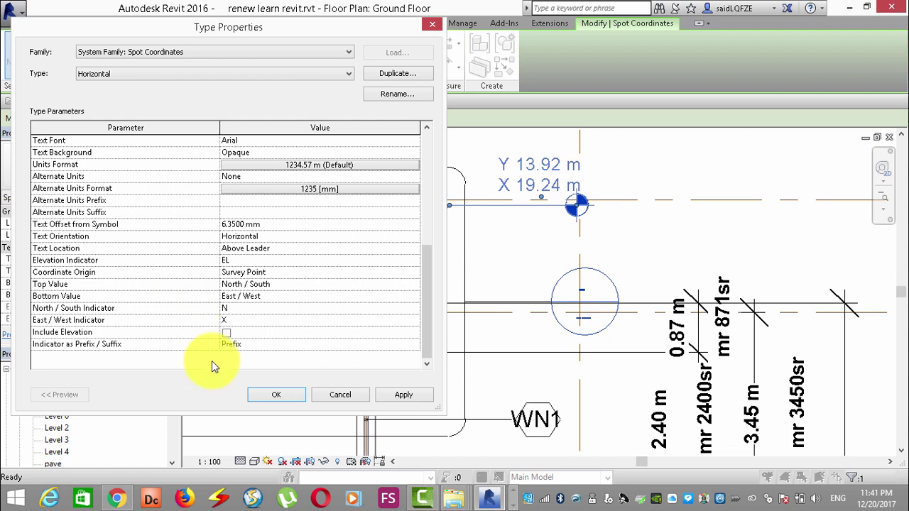
{"action": "left_click", "coordinate": [237, 323]}
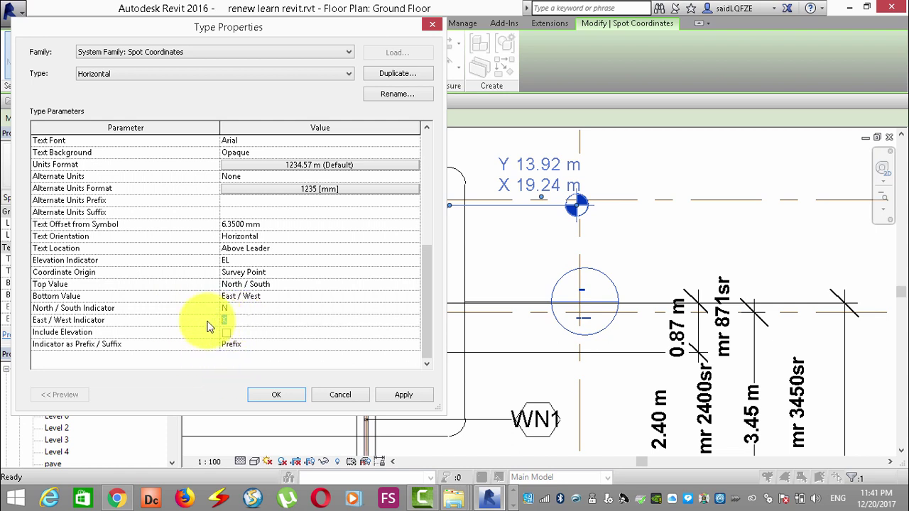
{"action": "type", "text": "E"}
{"action": "key", "text": "Return"}
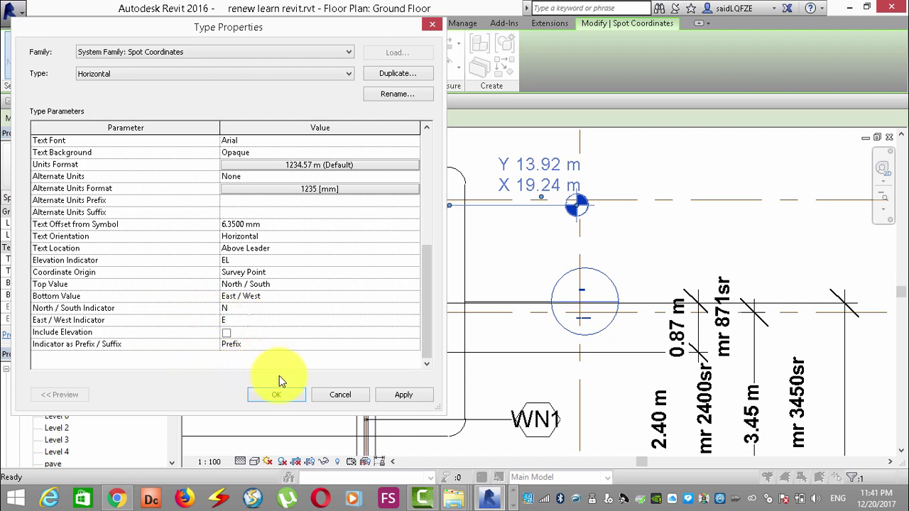
Try Include Elevation, turn it back off, then apply and close Type Properties
{"action": "left_click", "coordinate": [226, 333]}
{"action": "left_click", "coordinate": [414, 399]}
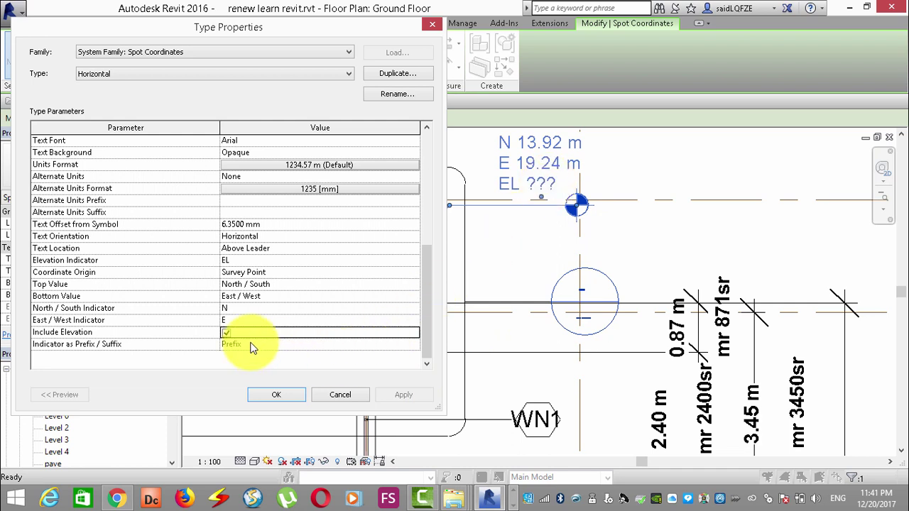
{"action": "left_click", "coordinate": [225, 333]}
{"action": "left_click", "coordinate": [401, 397]}
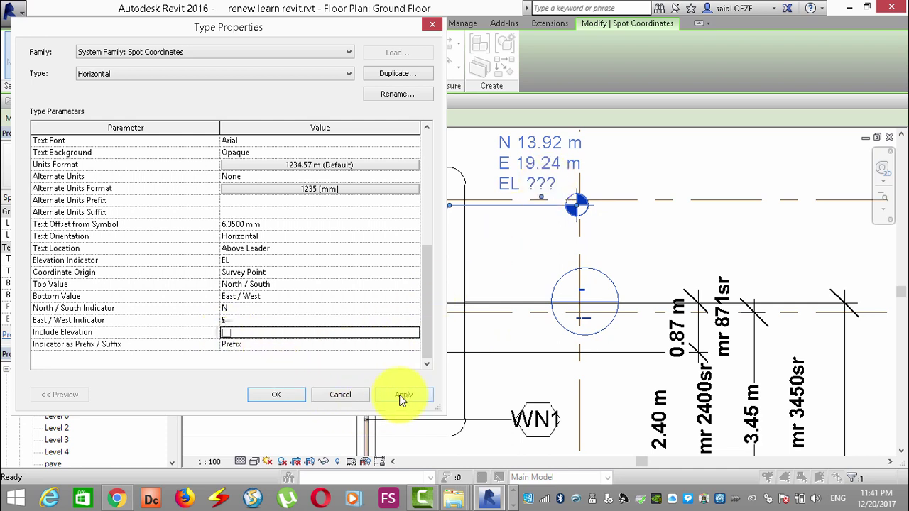
{"action": "left_click", "coordinate": [284, 394]}
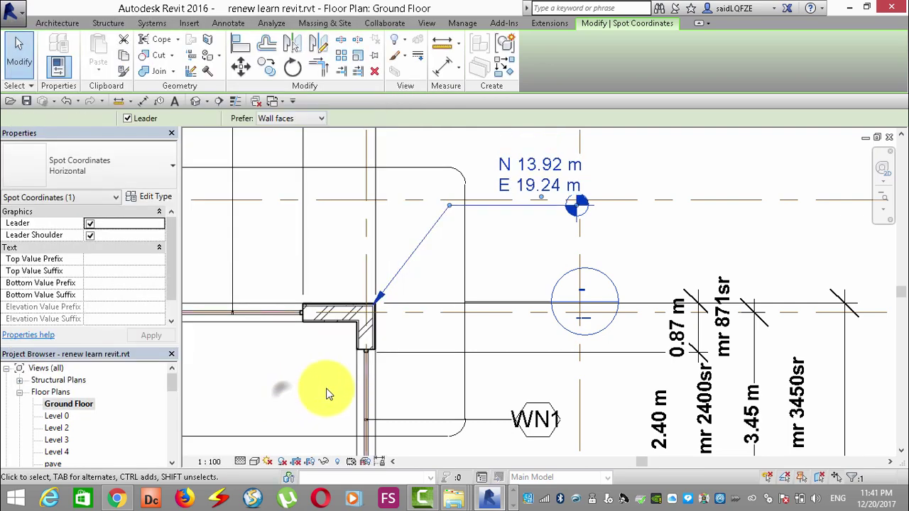
Zoom out over the Ground Floor plan with the Annotate tools showing
{"action": "scroll", "coordinate": [554, 284], "scroll_direction": "down", "scroll_amount": 2}
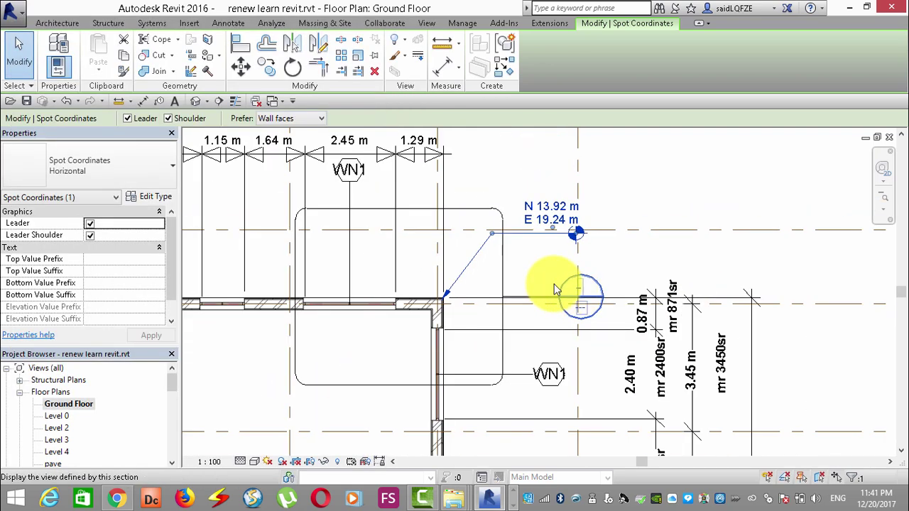
{"action": "left_click", "coordinate": [229, 23]}
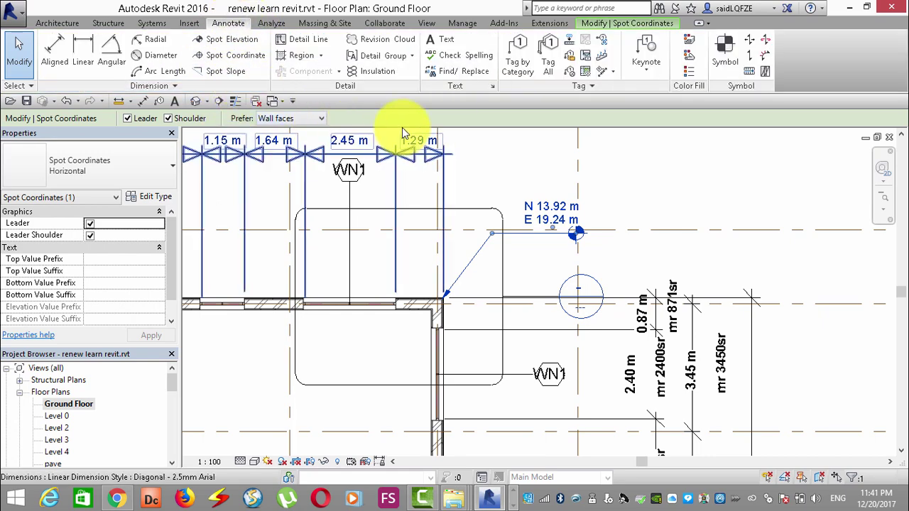
{"action": "scroll", "coordinate": [404, 130], "scroll_direction": "down", "scroll_amount": 1}
{"action": "scroll", "coordinate": [432, 172], "scroll_direction": "down", "scroll_amount": 2}
{"action": "scroll", "coordinate": [649, 178], "scroll_direction": "down", "scroll_amount": 3}
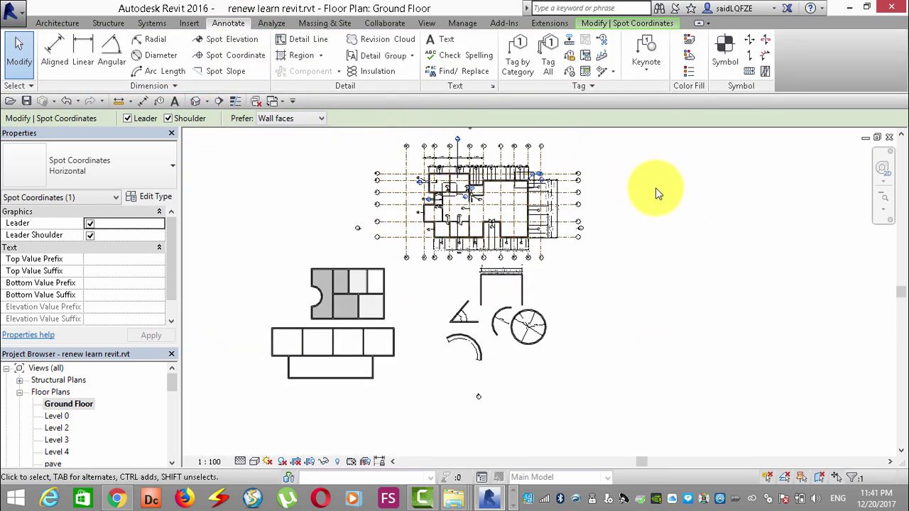
{"action": "scroll", "coordinate": [273, 323], "scroll_direction": "up", "scroll_amount": 1}
{"action": "scroll", "coordinate": [280, 298], "scroll_direction": "up", "scroll_amount": 1}
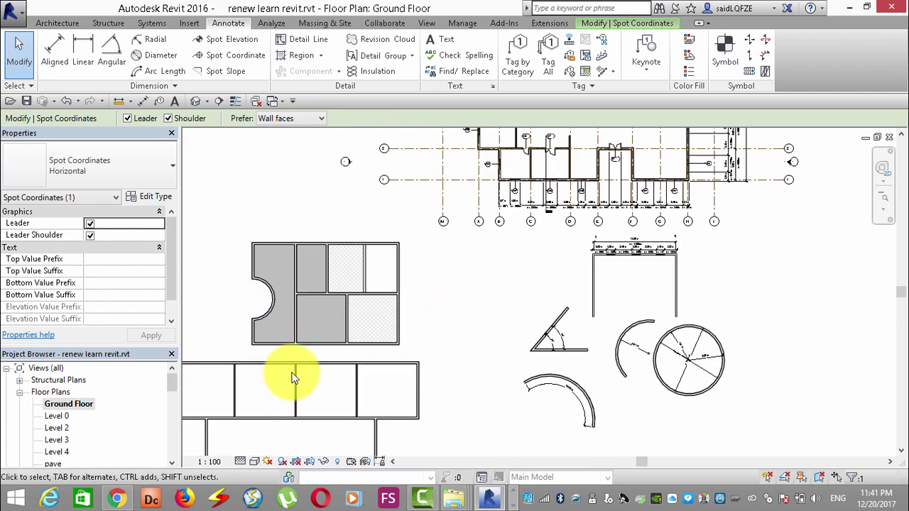
{"action": "scroll", "coordinate": [256, 348], "scroll_direction": "up", "scroll_amount": 2}
{"action": "scroll", "coordinate": [255, 347], "scroll_direction": "down", "scroll_amount": 1}
{"action": "scroll", "coordinate": [315, 314], "scroll_direction": "down", "scroll_amount": 1}
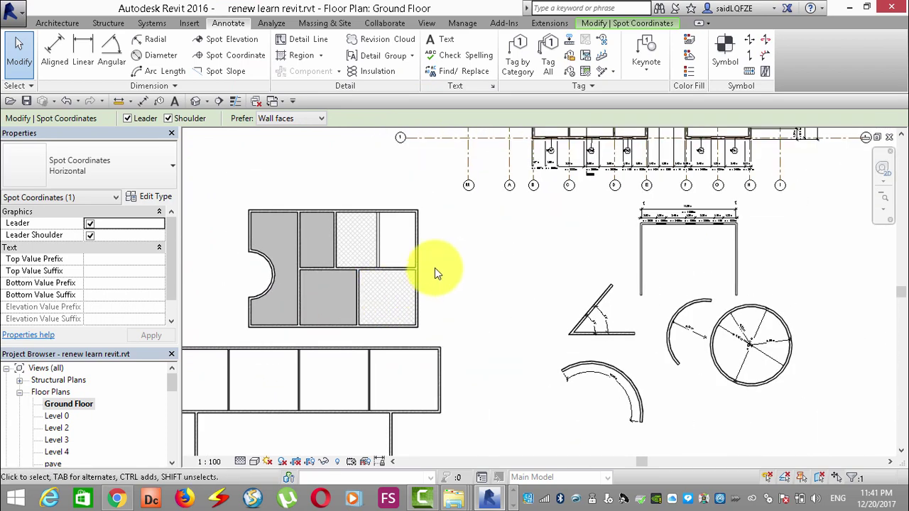
End the spot coordinate command, pick Spot Slope, and pan the plan slightly left
{"action": "key", "text": "Escape"}
{"action": "scroll", "coordinate": [426, 284], "scroll_direction": "down", "scroll_amount": 2}
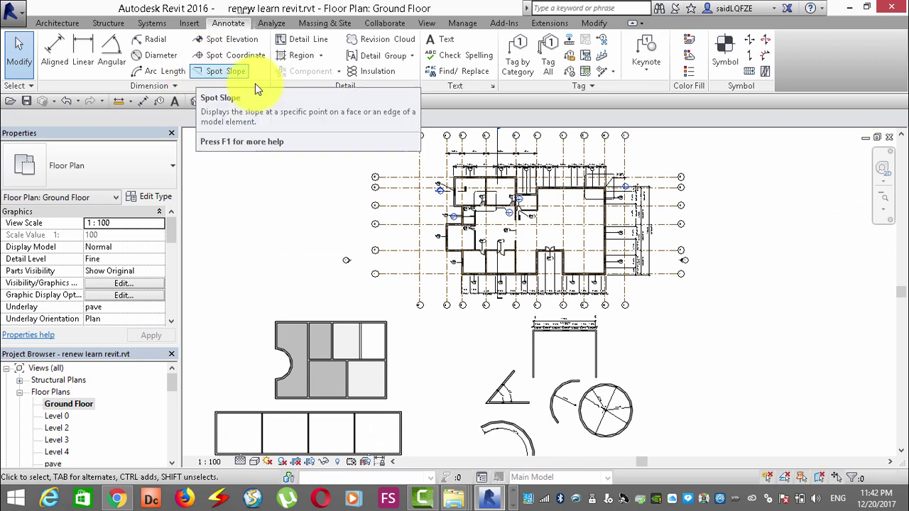
{"action": "left_click", "coordinate": [216, 72]}
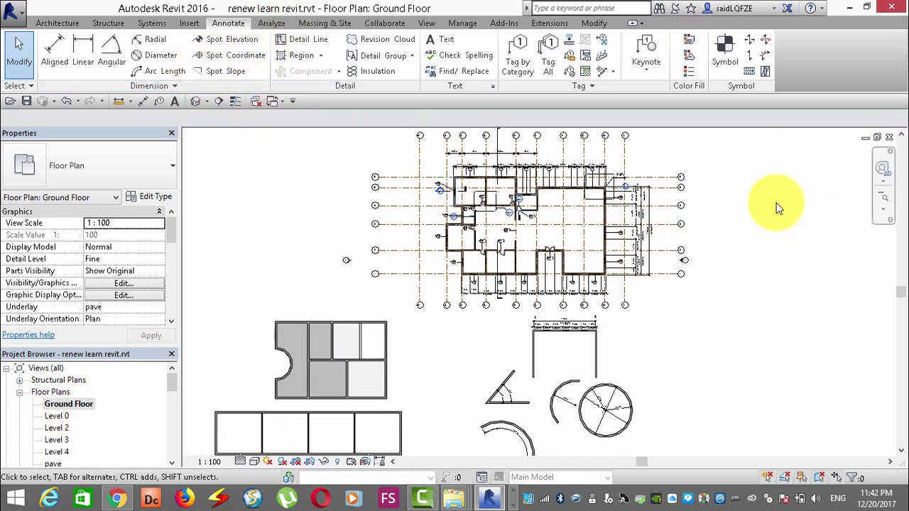
{"action": "middle_click_drag", "start_coordinate": [733, 251], "coordinate": [721, 250]}
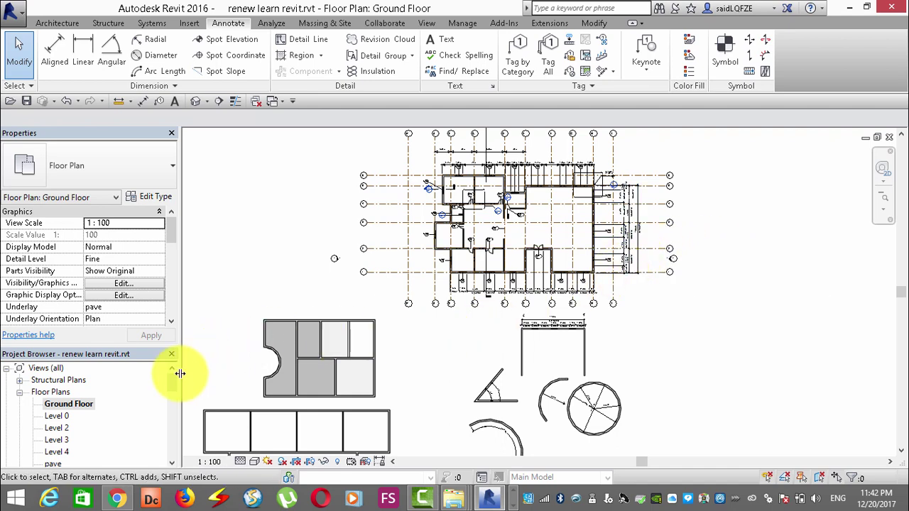
{"action": "left_click_drag", "start_coordinate": [176, 383], "coordinate": [171, 411]}
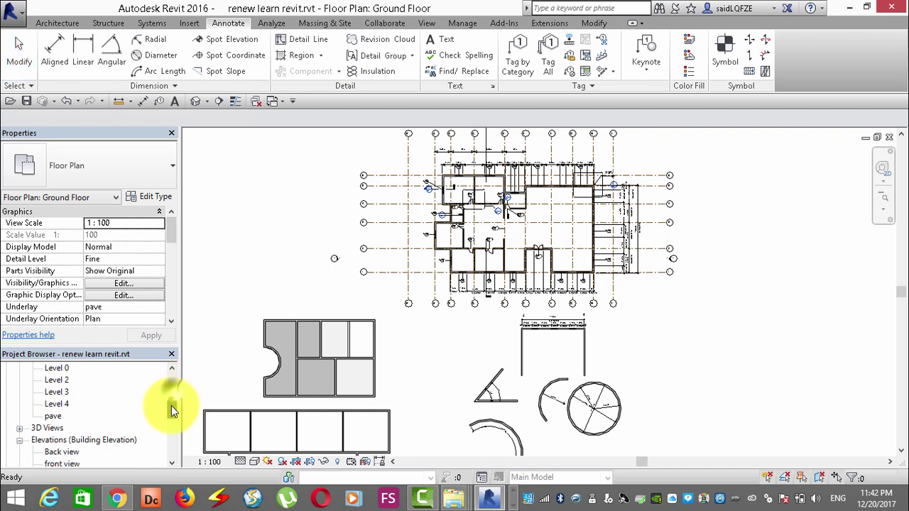
{"action": "double_click", "coordinate": [62, 428]}
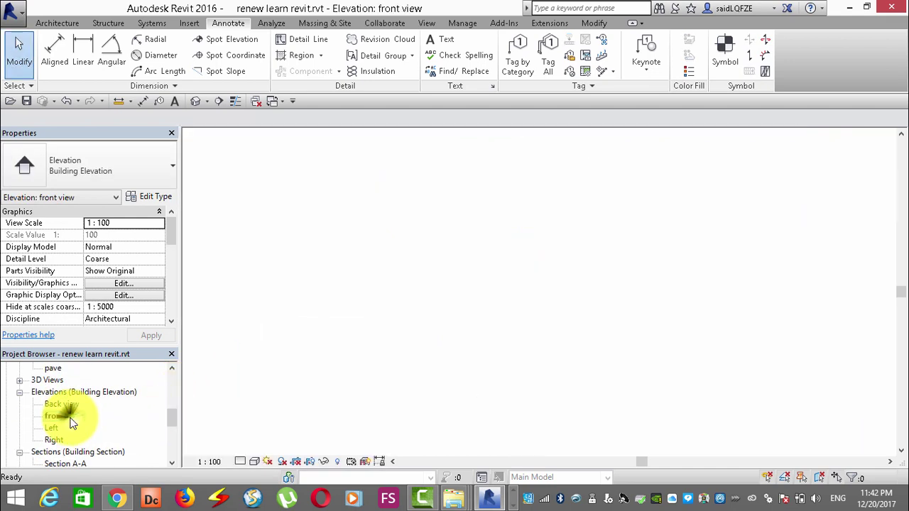
{"action": "scroll", "coordinate": [219, 138], "scroll_direction": "up", "scroll_amount": 2}
{"action": "scroll", "coordinate": [223, 243], "scroll_direction": "up", "scroll_amount": 2}
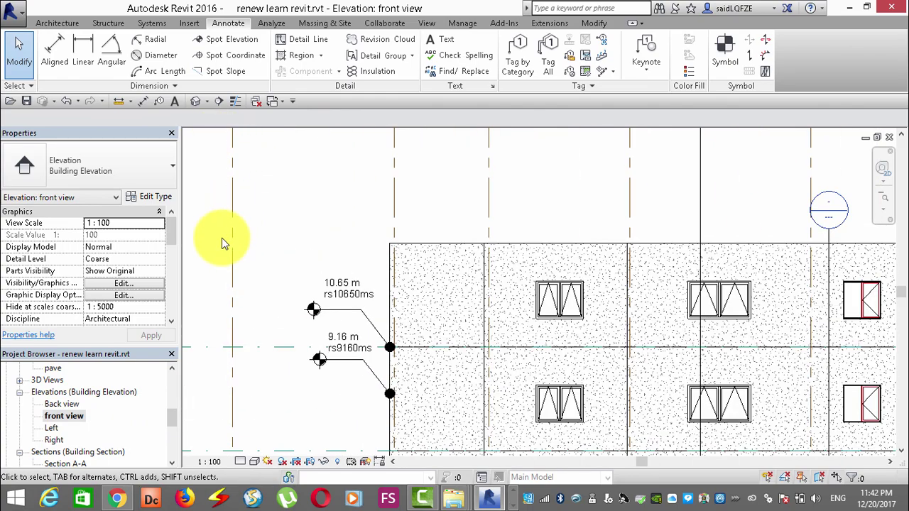
{"action": "scroll", "coordinate": [269, 330], "scroll_direction": "up", "scroll_amount": 2}
{"action": "scroll", "coordinate": [426, 239], "scroll_direction": "down", "scroll_amount": 3}
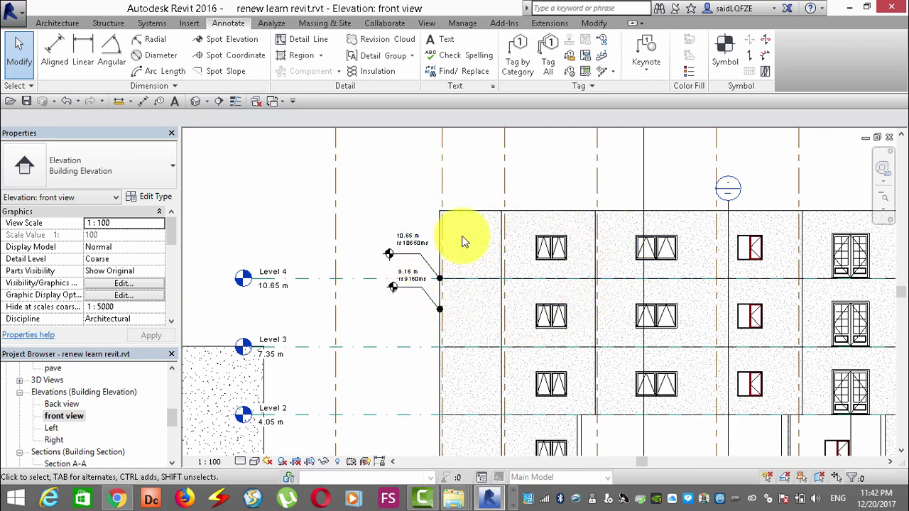
{"action": "scroll", "coordinate": [462, 242], "scroll_direction": "up", "scroll_amount": 2}
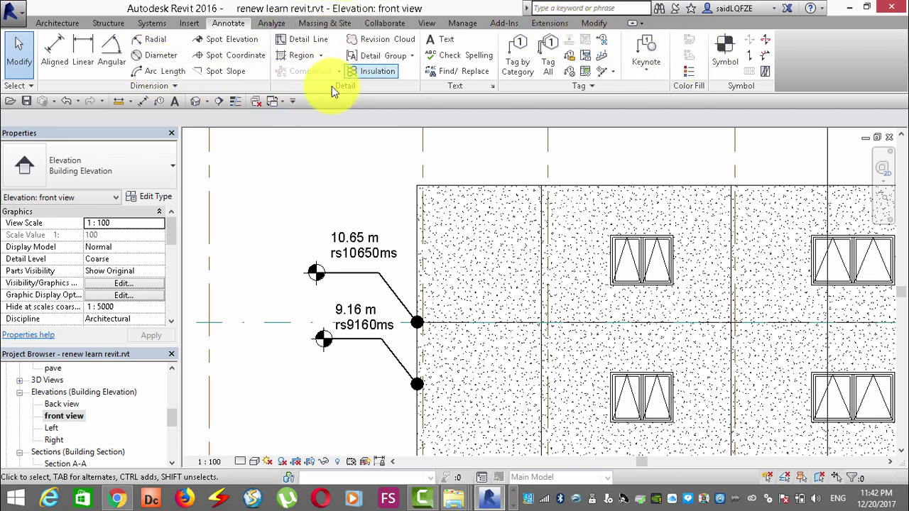
{"action": "left_click", "coordinate": [589, 24]}
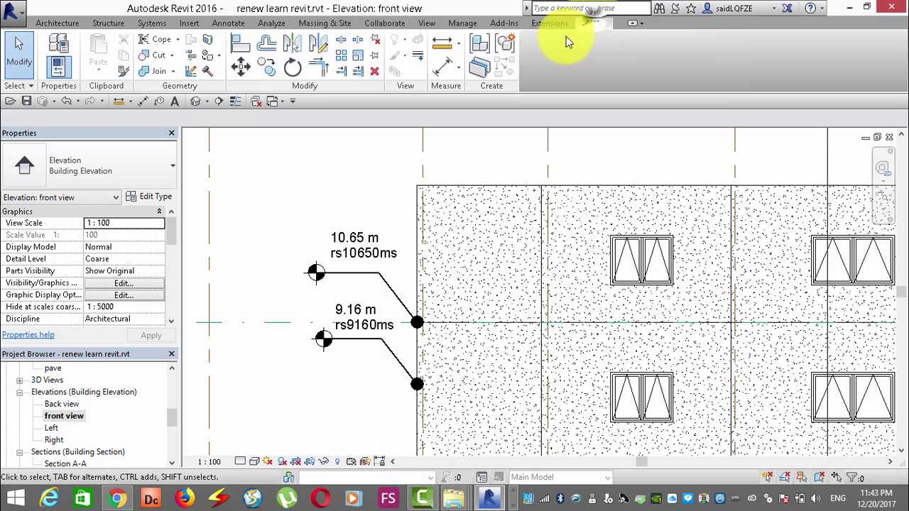
{"action": "left_click", "coordinate": [444, 47]}
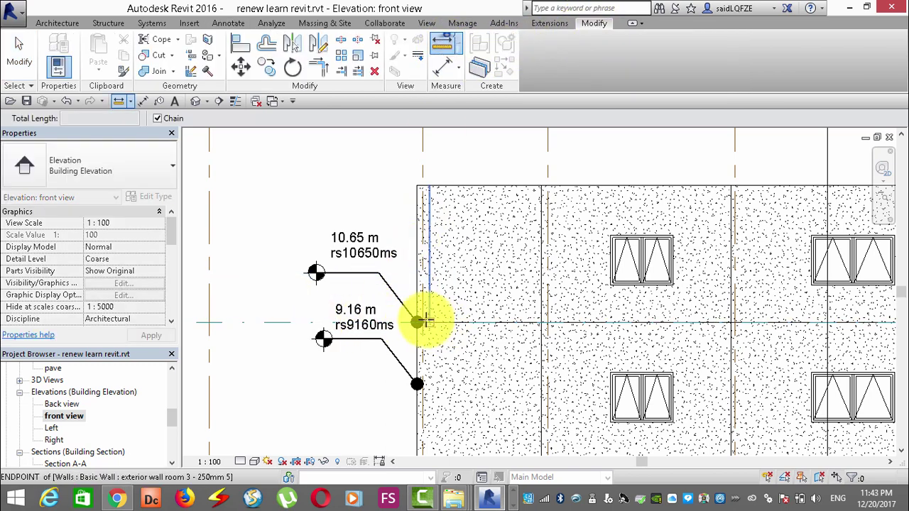
{"action": "left_click", "coordinate": [417, 321]}
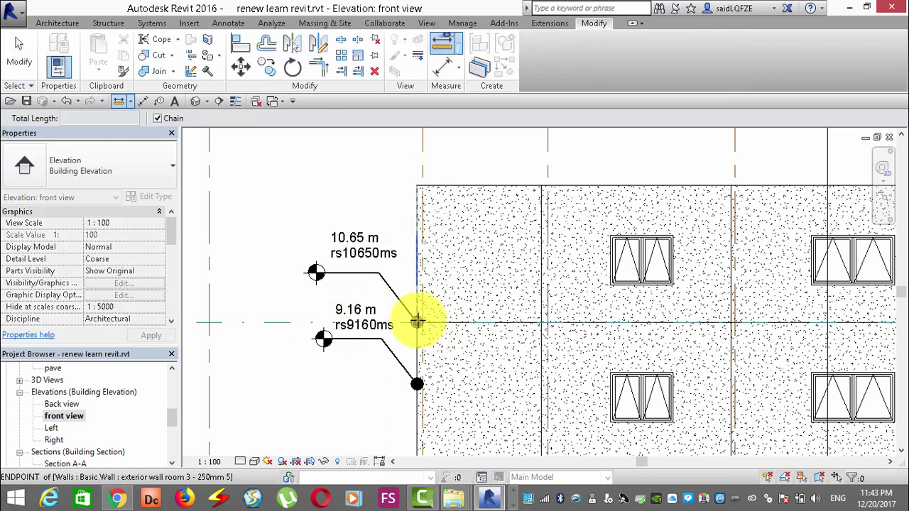
{"action": "left_click", "coordinate": [418, 183]}
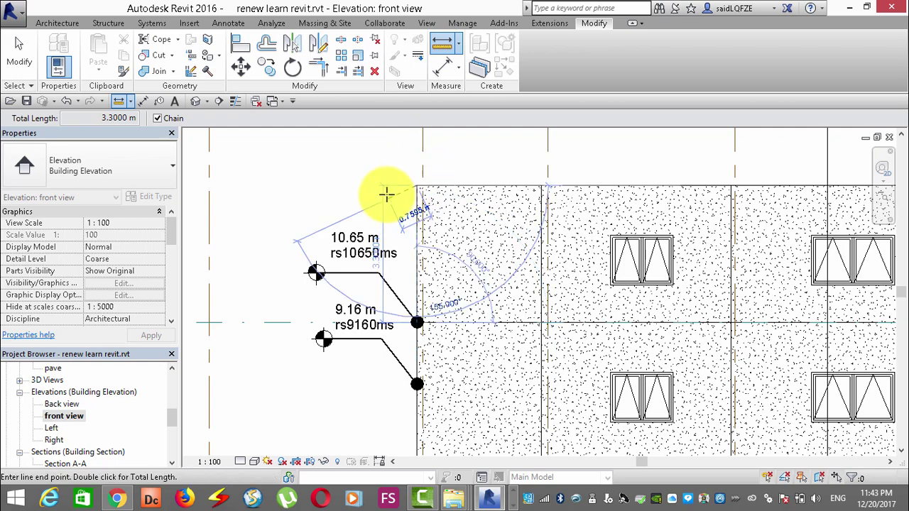
{"action": "key", "text": "Escape"}
{"action": "key", "text": "Escape"}
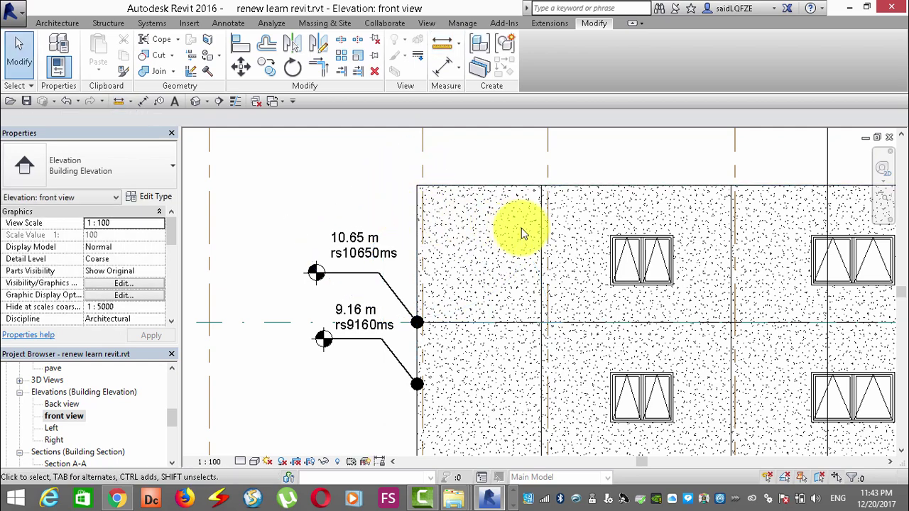
{"action": "scroll", "coordinate": [568, 241], "scroll_direction": "down", "scroll_amount": 2}
{"action": "scroll", "coordinate": [461, 277], "scroll_direction": "down", "scroll_amount": 1}
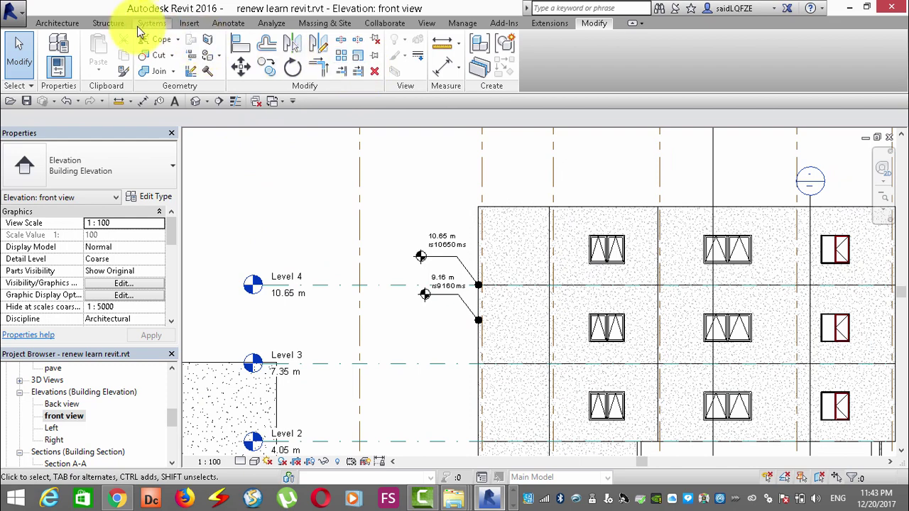
Add Level 11 at 13.95 m by picking Level 4 with a 3.3 m offset
{"action": "left_click", "coordinate": [56, 23]}
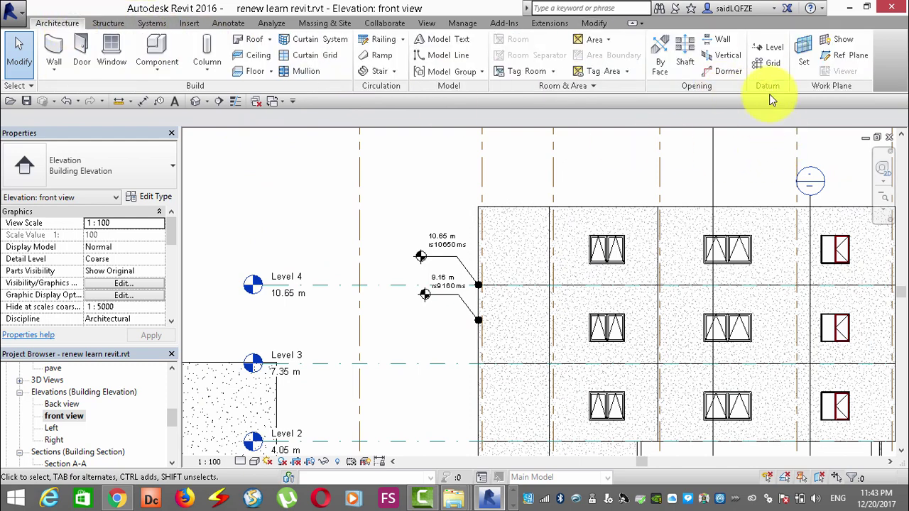
{"action": "left_click", "coordinate": [768, 62]}
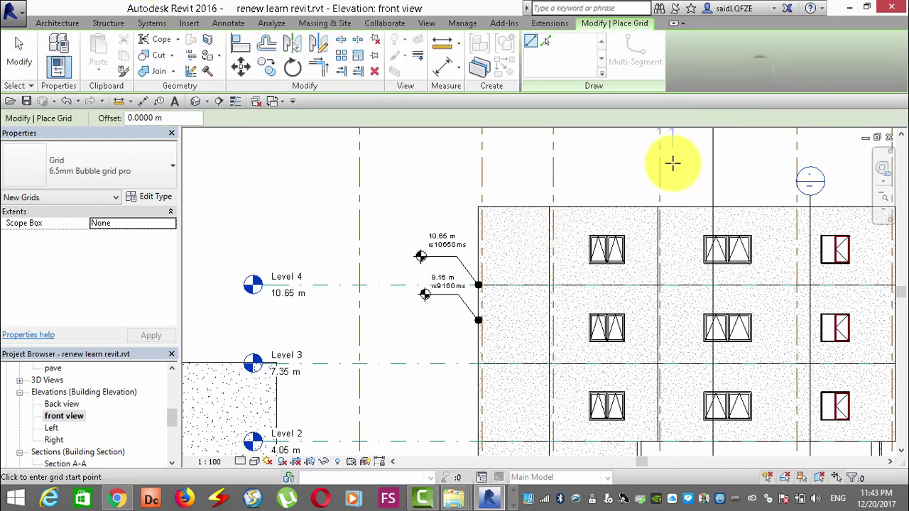
{"action": "key", "text": "Escape"}
{"action": "left_click", "coordinate": [769, 49]}
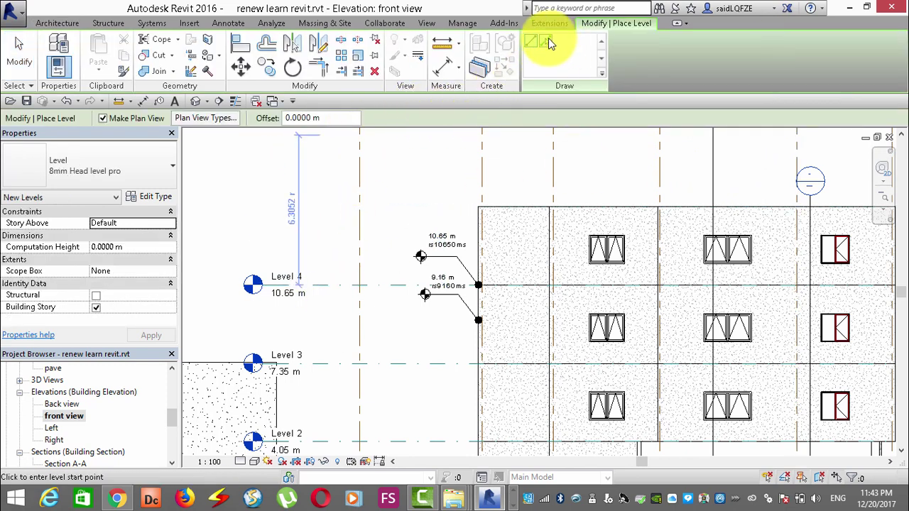
{"action": "left_click", "coordinate": [546, 41]}
{"action": "key", "text": "Return"}
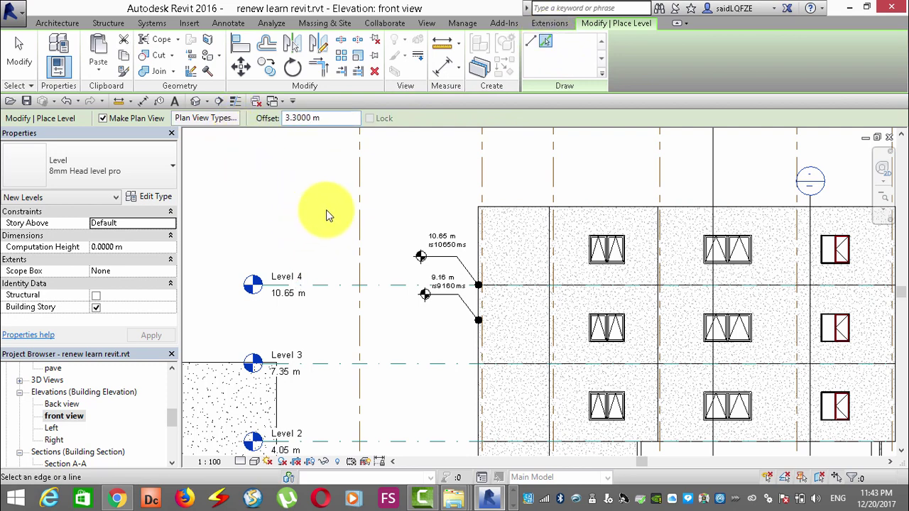
{"action": "left_click", "coordinate": [337, 287]}
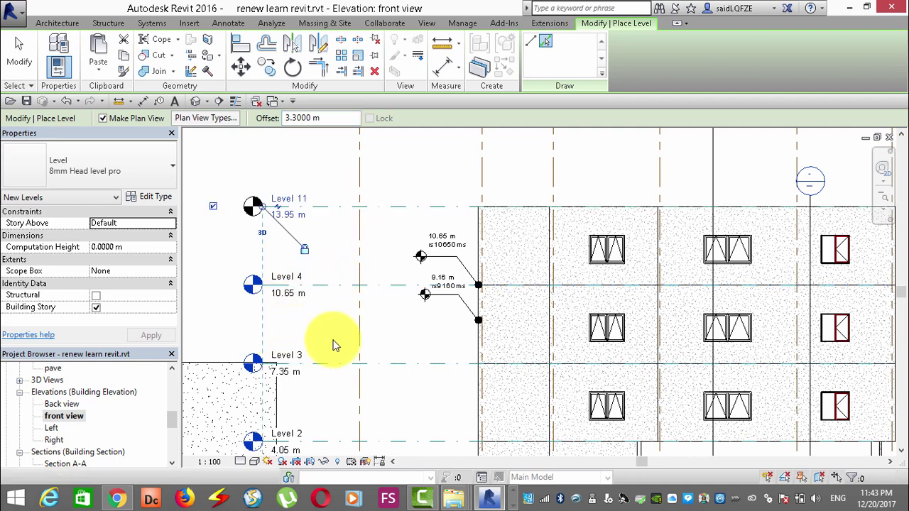
{"action": "key", "text": "Escape"}
{"action": "key", "text": "Escape"}
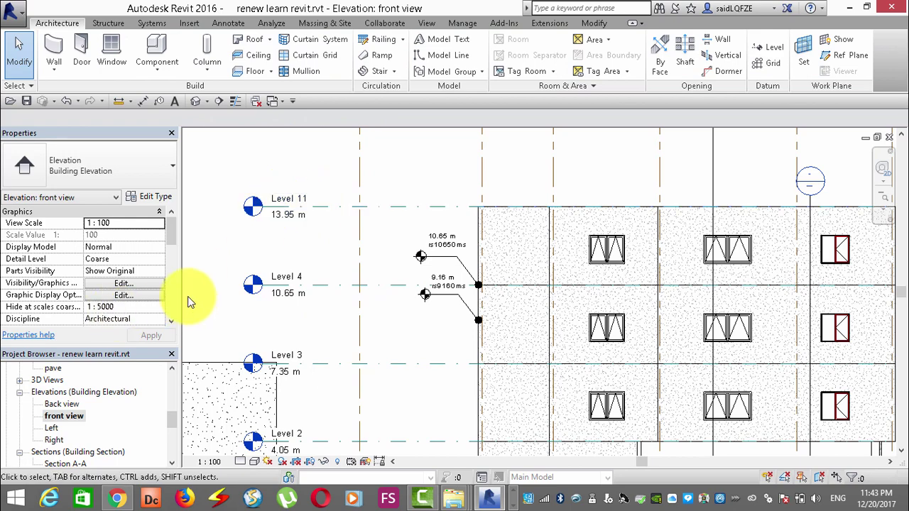
Open the Level 11 floor plan from the Project Browser and zoom to the building and grids
{"action": "scroll", "coordinate": [232, 178], "scroll_direction": "down", "scroll_amount": 2}
{"action": "scroll", "coordinate": [232, 179], "scroll_direction": "down", "scroll_amount": 1}
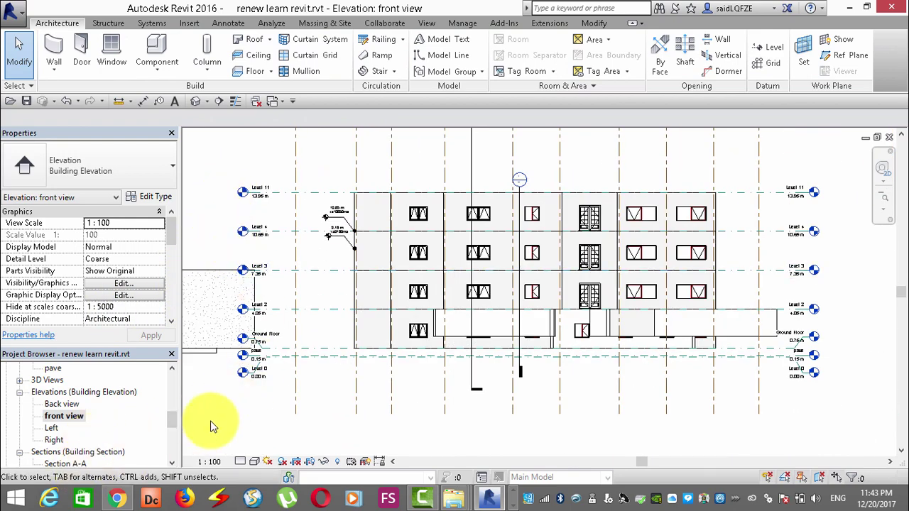
{"action": "left_click_drag", "start_coordinate": [172, 421], "coordinate": [172, 389]}
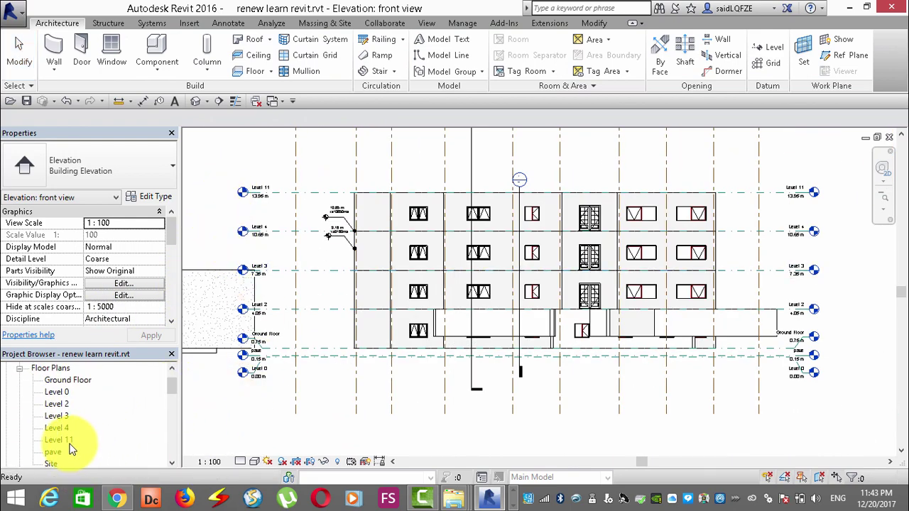
{"action": "double_click", "coordinate": [65, 440]}
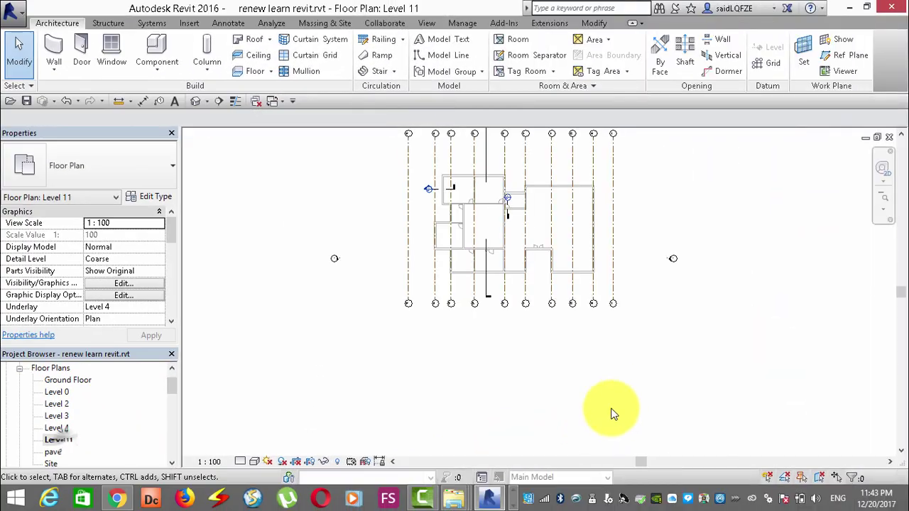
{"action": "scroll", "coordinate": [528, 257], "scroll_direction": "up", "scroll_amount": 2}
{"action": "scroll", "coordinate": [530, 257], "scroll_direction": "down", "scroll_amount": 1}
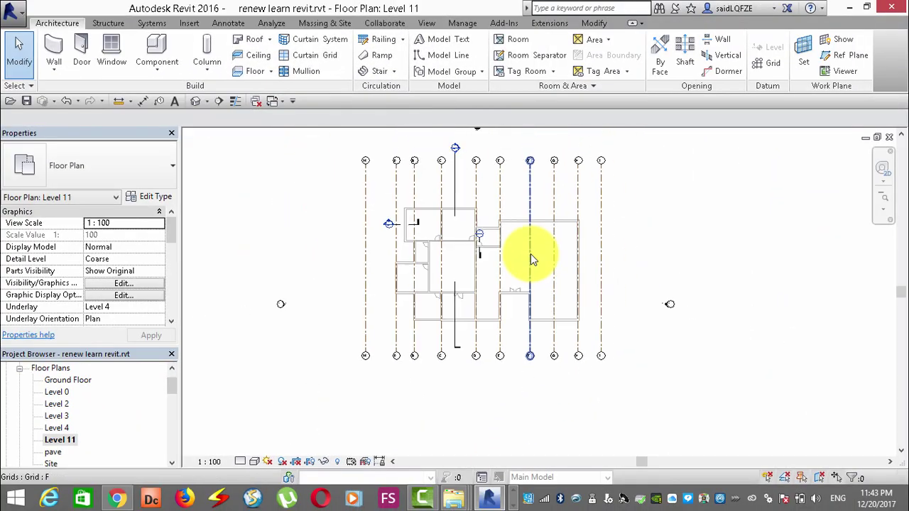
{"action": "scroll", "coordinate": [473, 301], "scroll_direction": "down", "scroll_amount": 1}
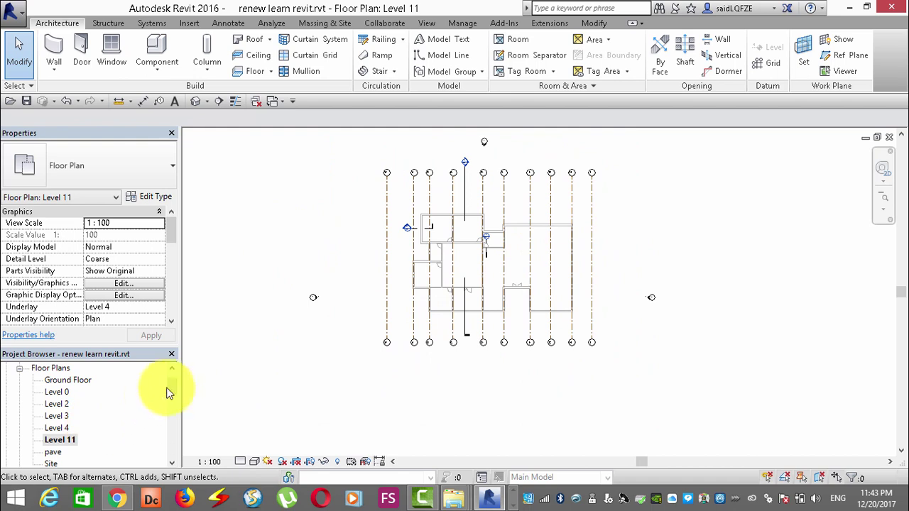
{"action": "scroll", "coordinate": [584, 220], "scroll_direction": "up", "scroll_amount": 2}
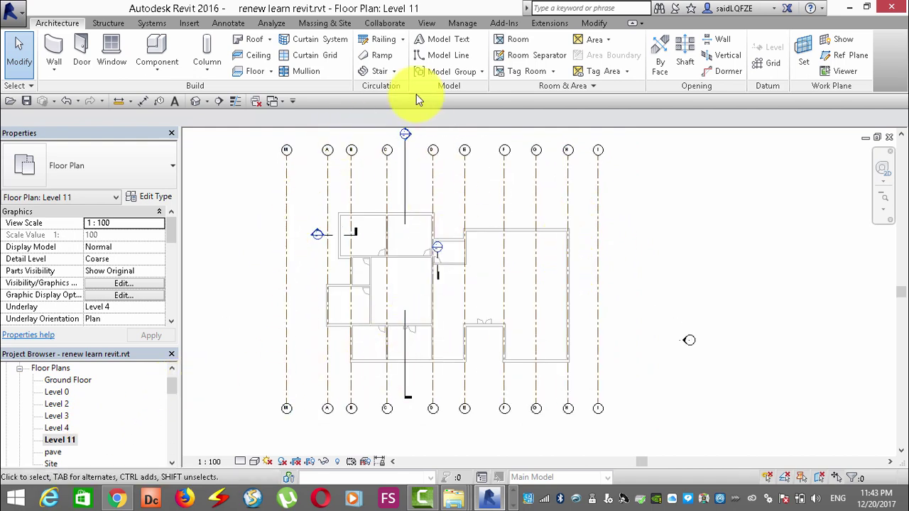
Create a rectangular 34 m × 22 m Basic Roof by footprint on Level 11, then view it in 3D
{"action": "left_click", "coordinate": [269, 39]}
{"action": "left_click", "coordinate": [284, 60]}
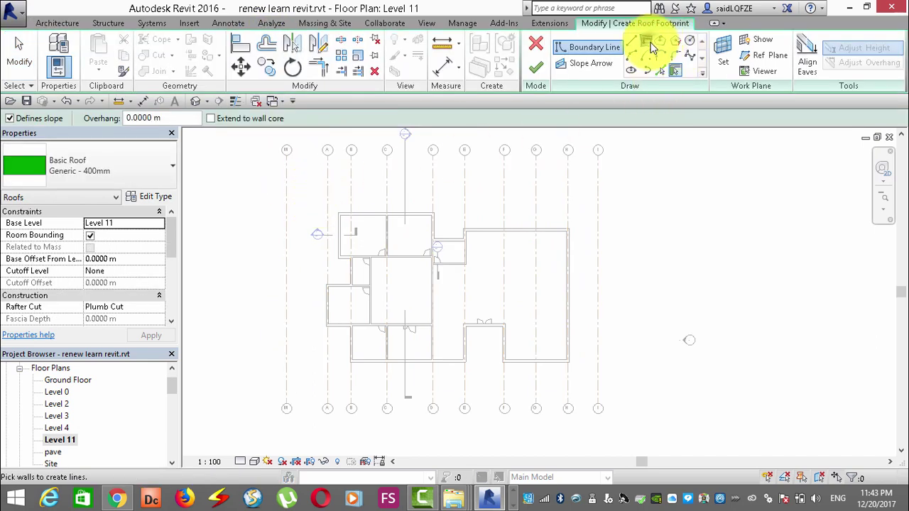
{"action": "left_click", "coordinate": [647, 42]}
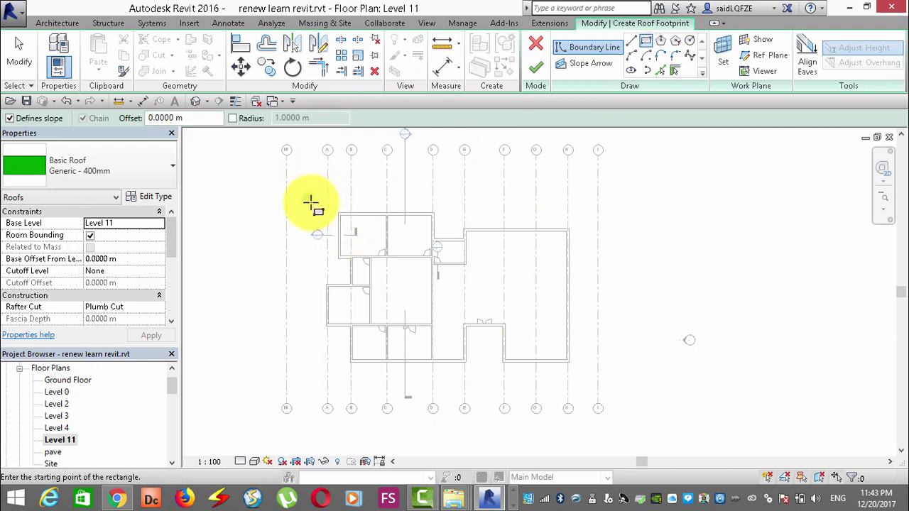
{"action": "left_click", "coordinate": [310, 203]}
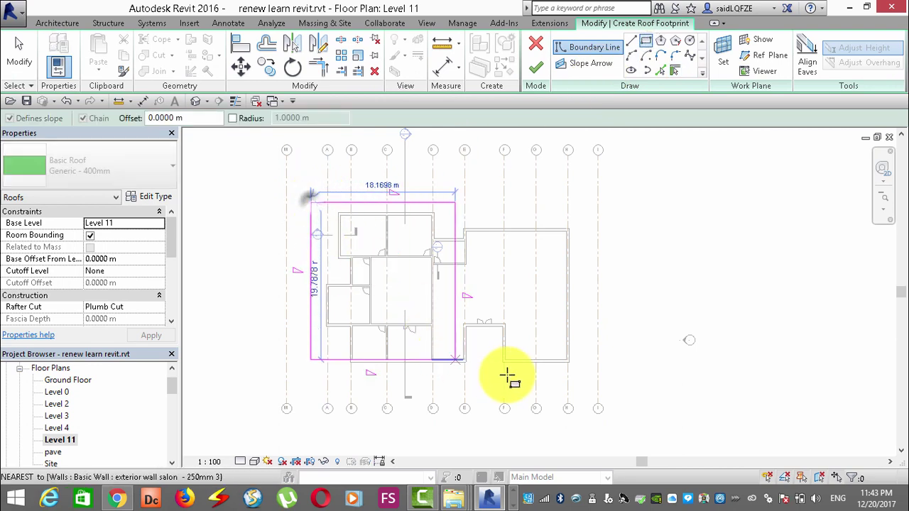
{"action": "left_click", "coordinate": [579, 377]}
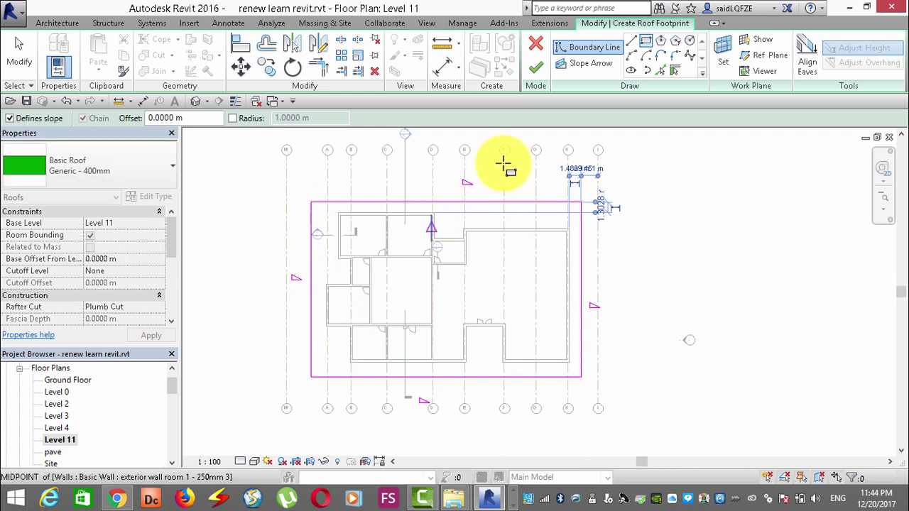
{"action": "left_click", "coordinate": [535, 67]}
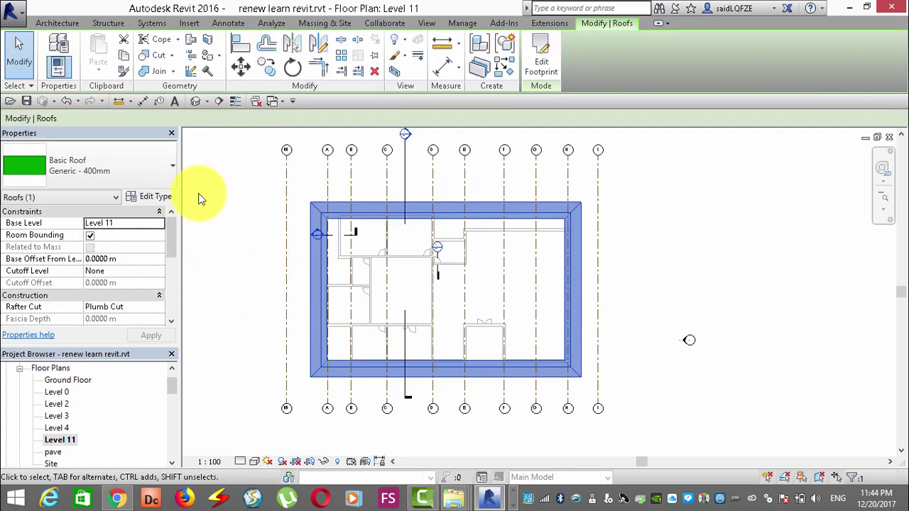
{"action": "left_click", "coordinate": [195, 100]}
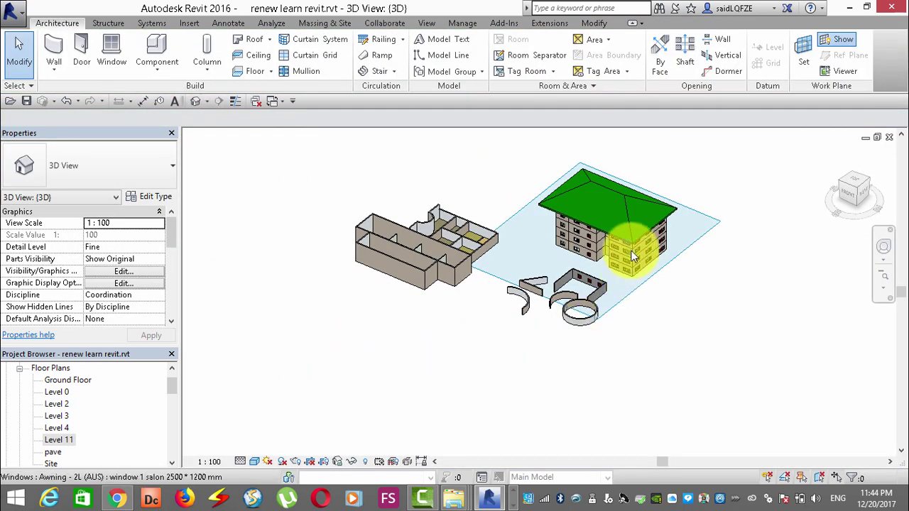
Reopen the front elevation and zoom near grid M to see the roof above Level 11
{"action": "scroll", "coordinate": [630, 249], "scroll_direction": "up", "scroll_amount": 4}
{"action": "scroll", "coordinate": [369, 262], "scroll_direction": "down", "scroll_amount": 3}
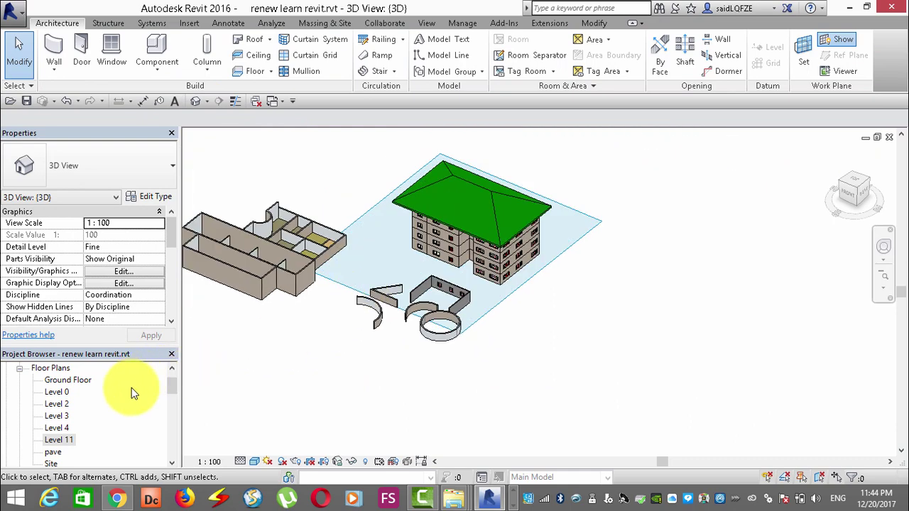
{"action": "left_click_drag", "start_coordinate": [175, 394], "coordinate": [178, 429]}
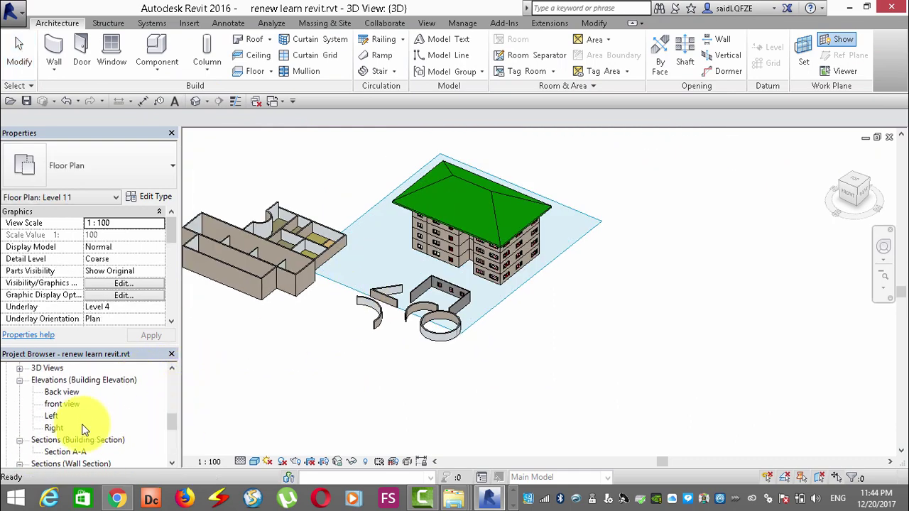
{"action": "double_click", "coordinate": [75, 406]}
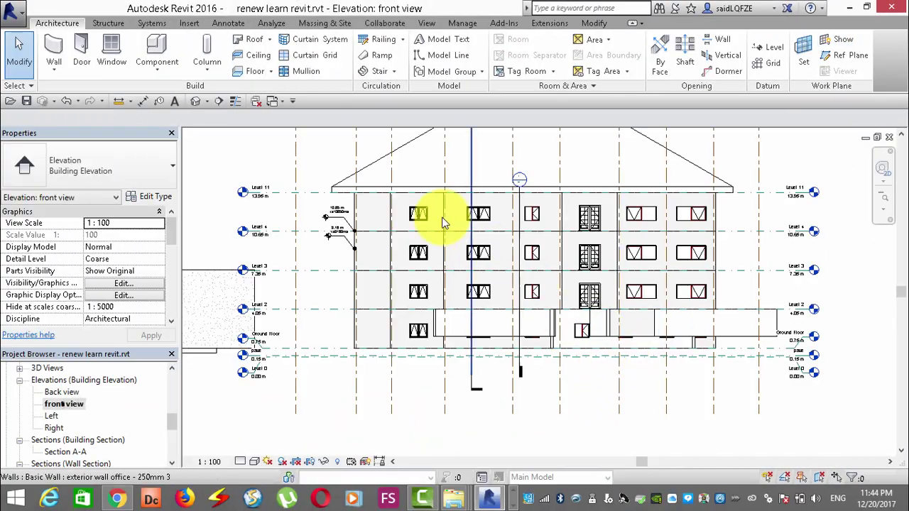
{"action": "scroll", "coordinate": [291, 327], "scroll_direction": "down", "scroll_amount": 3}
{"action": "scroll", "coordinate": [302, 247], "scroll_direction": "up", "scroll_amount": 4}
{"action": "scroll", "coordinate": [330, 295], "scroll_direction": "up", "scroll_amount": 2}
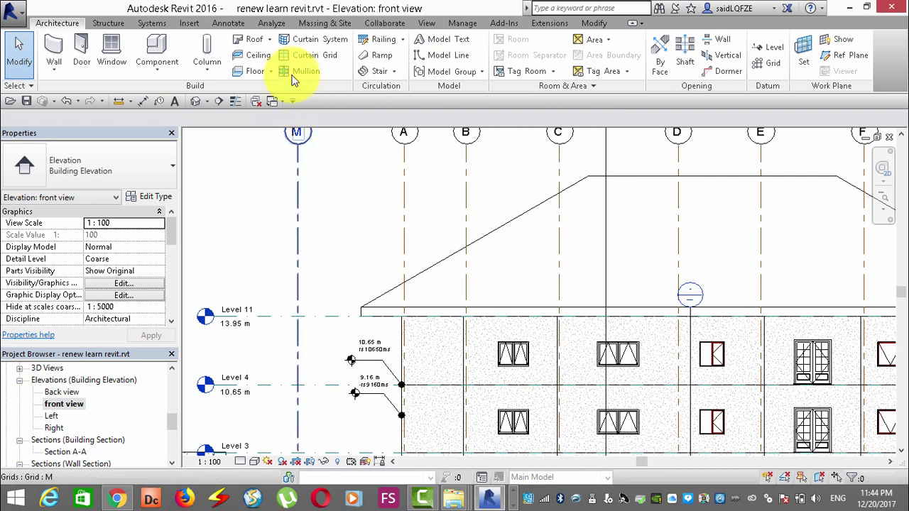
{"action": "left_click", "coordinate": [227, 23]}
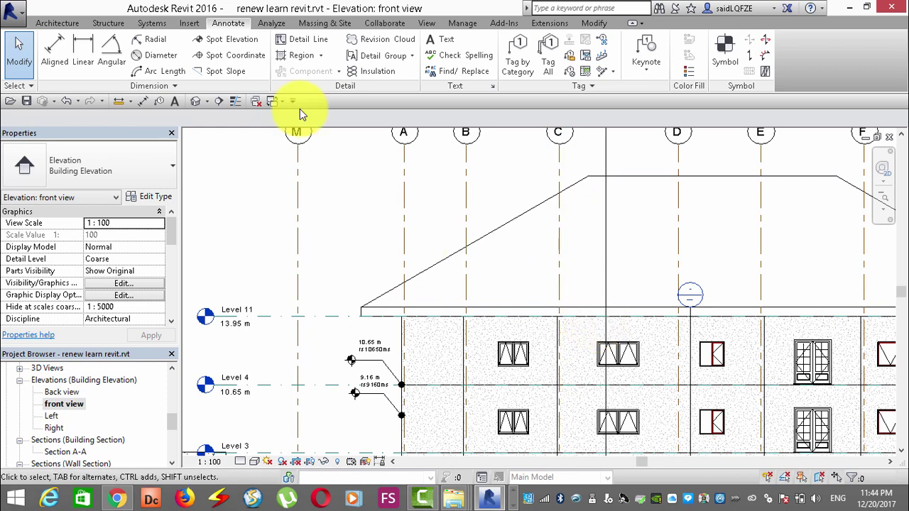
{"action": "left_click", "coordinate": [226, 73]}
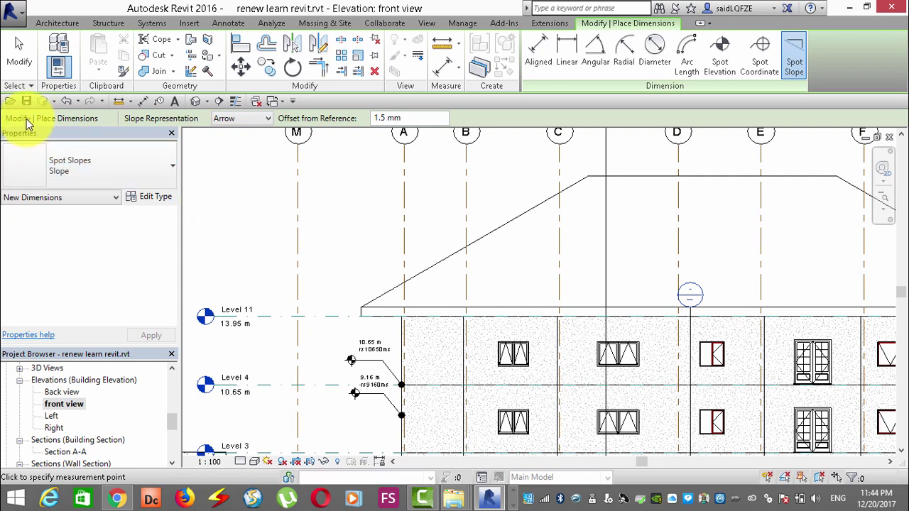
{"action": "left_click", "coordinate": [267, 118]}
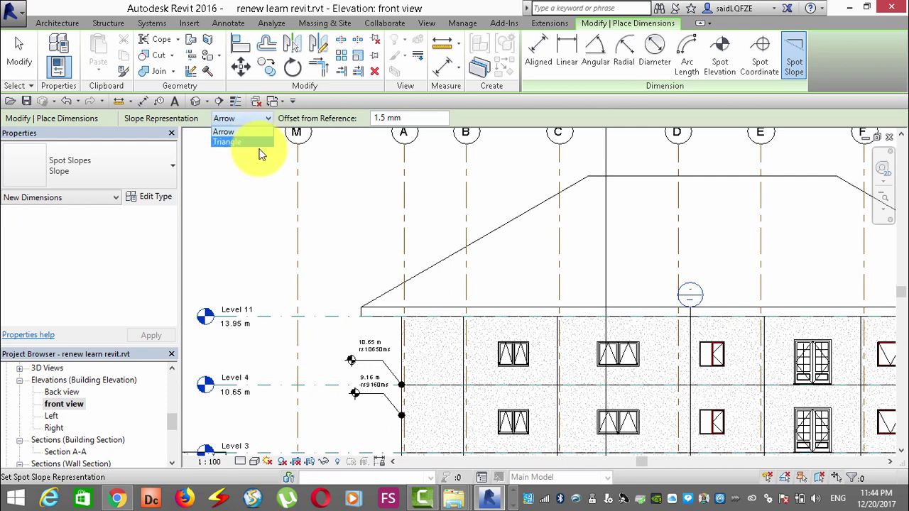
Place a 408 / 1000 arrow spot slope on the front elevation's sloped roof edge, then exit
{"action": "left_click", "coordinate": [263, 133]}
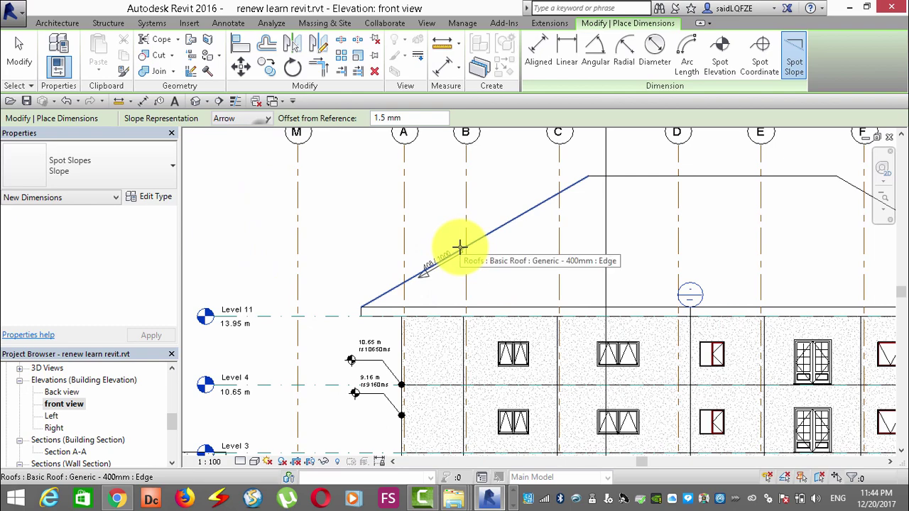
{"action": "scroll", "coordinate": [463, 248], "scroll_direction": "up", "scroll_amount": 3}
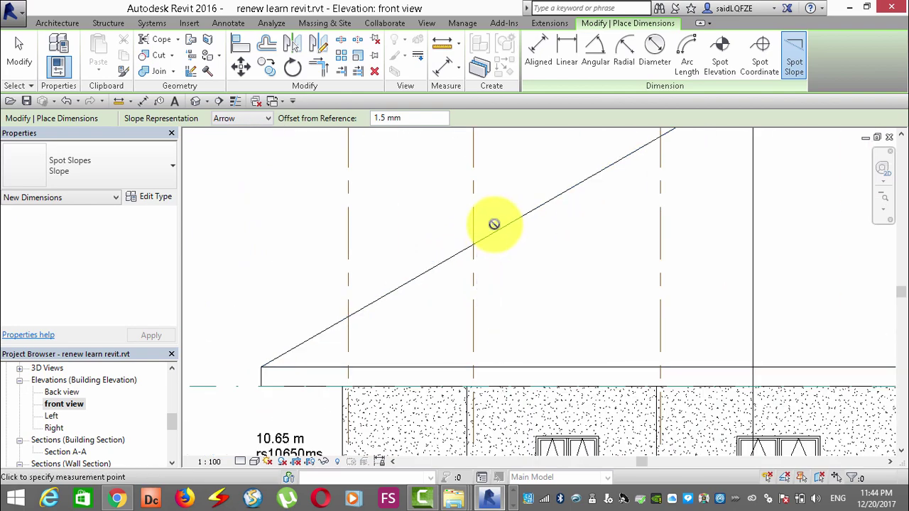
{"action": "left_click", "coordinate": [501, 233]}
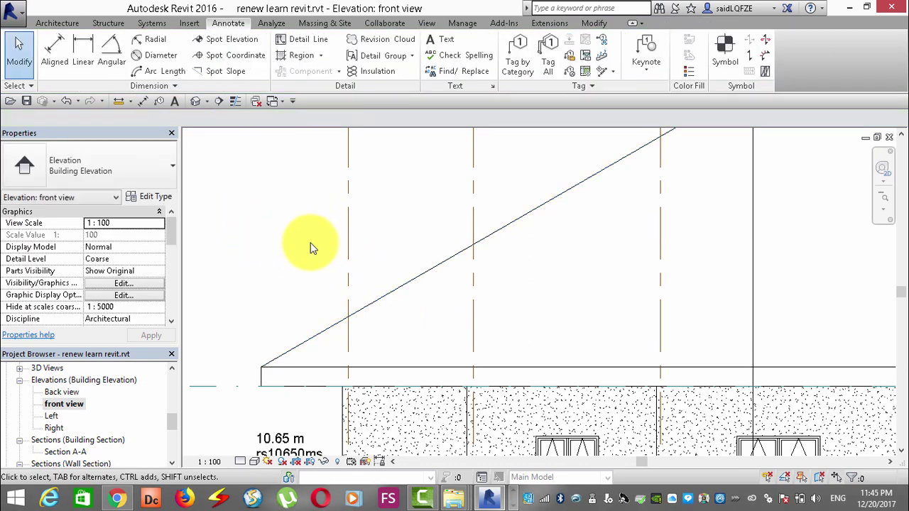
{"action": "left_click", "coordinate": [240, 74]}
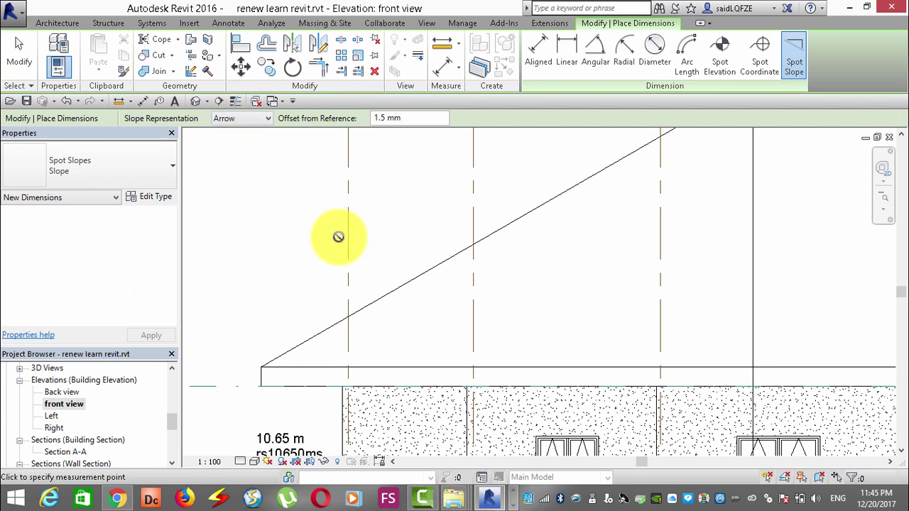
{"action": "left_click", "coordinate": [460, 254]}
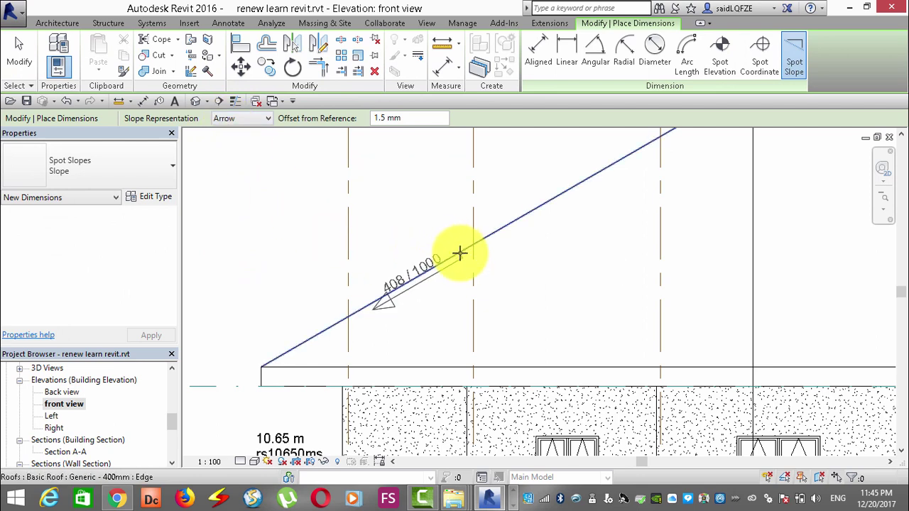
{"action": "left_click", "coordinate": [459, 247]}
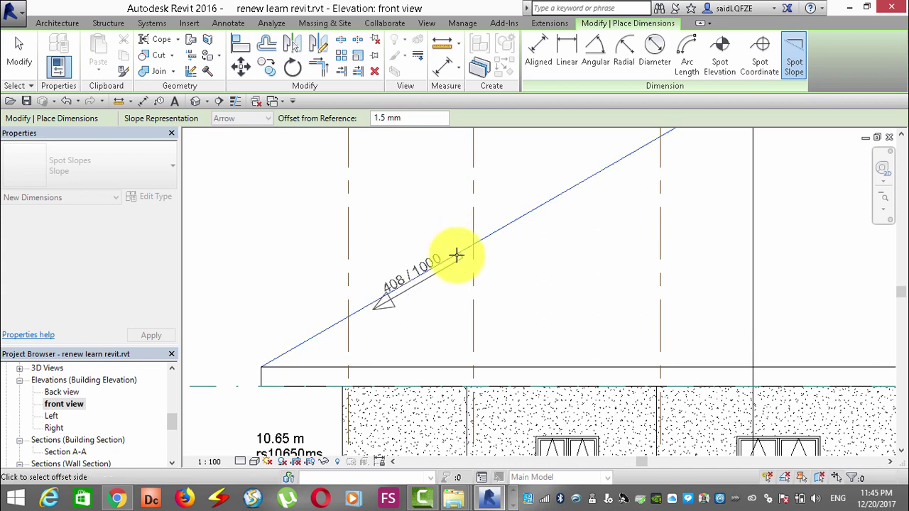
{"action": "left_click", "coordinate": [436, 226]}
{"action": "scroll", "coordinate": [400, 329], "scroll_direction": "up", "scroll_amount": 2}
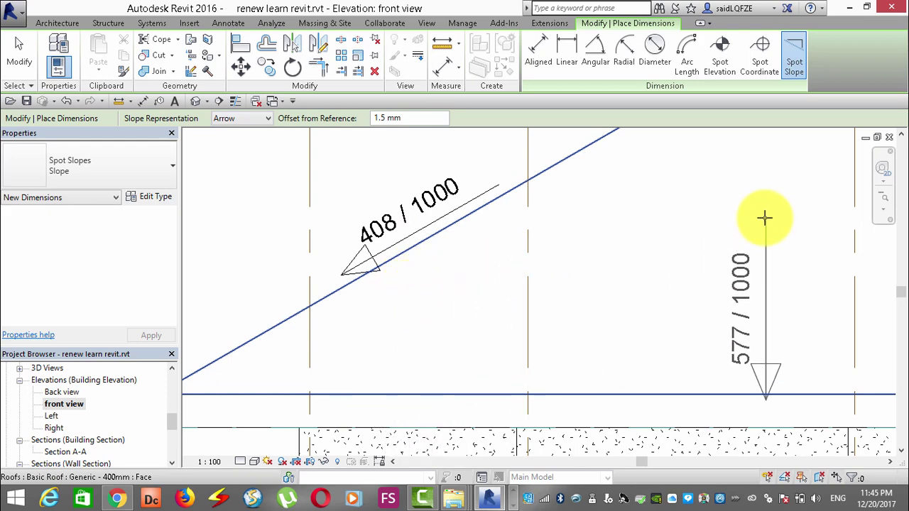
{"action": "scroll", "coordinate": [535, 334], "scroll_direction": "down", "scroll_amount": 2}
{"action": "scroll", "coordinate": [423, 394], "scroll_direction": "down", "scroll_amount": 2}
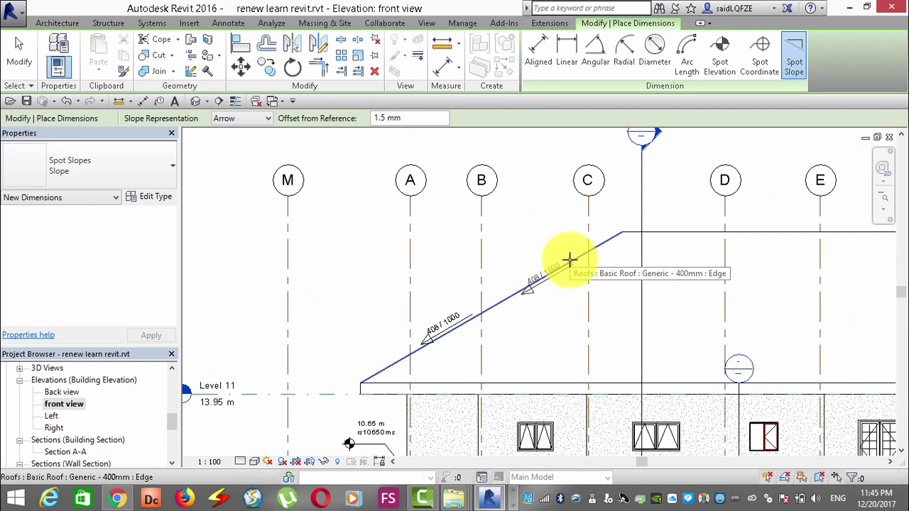
{"action": "key", "text": "Escape"}
{"action": "key", "text": "Escape"}
Select the 408 / 1000 spot slope and change its representation to Triangle
{"action": "scroll", "coordinate": [360, 336], "scroll_direction": "up", "scroll_amount": 3}
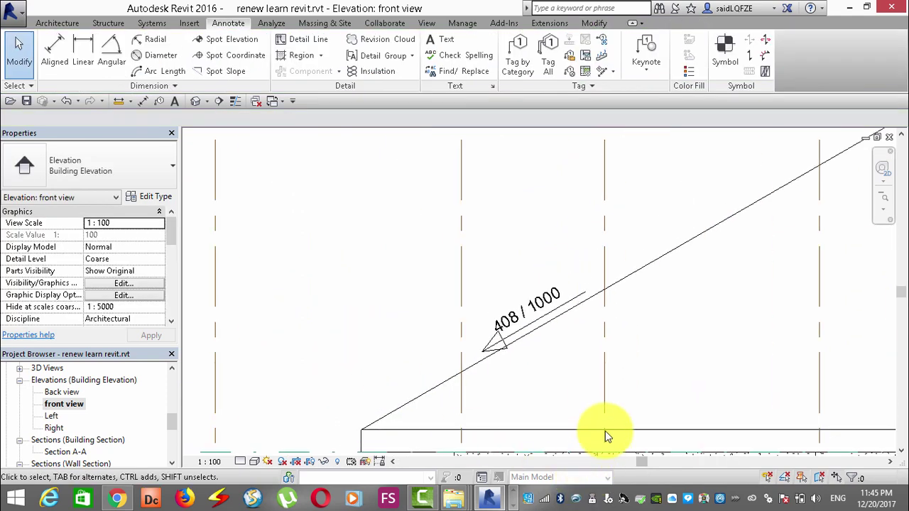
{"action": "scroll", "coordinate": [624, 360], "scroll_direction": "up", "scroll_amount": 2}
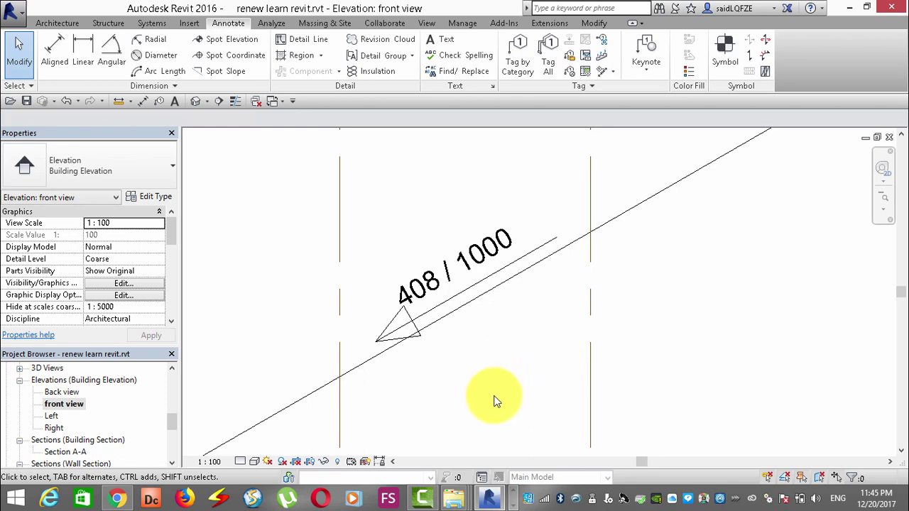
{"action": "left_click", "coordinate": [466, 292]}
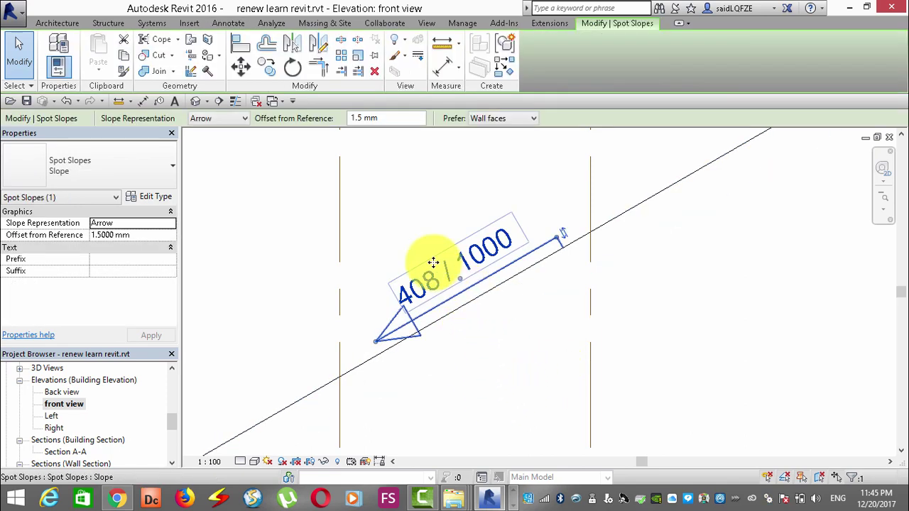
{"action": "left_click", "coordinate": [238, 119]}
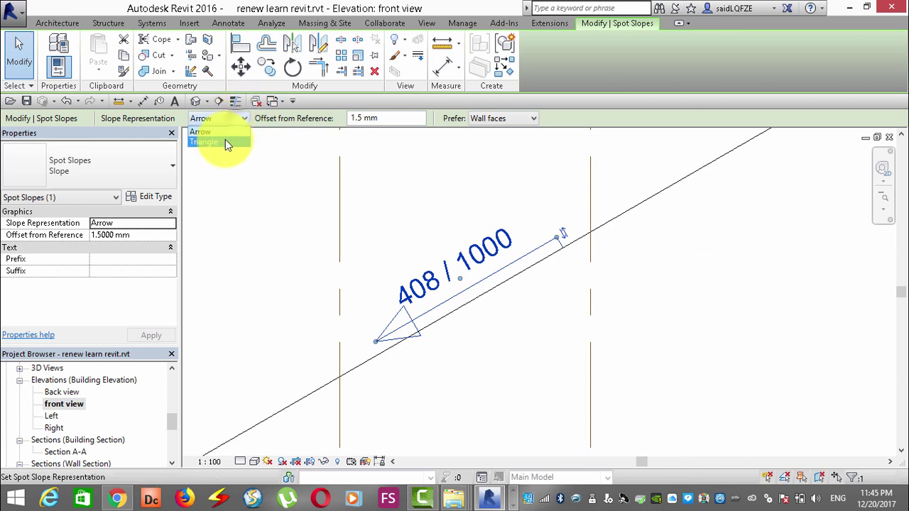
{"action": "left_click", "coordinate": [225, 139]}
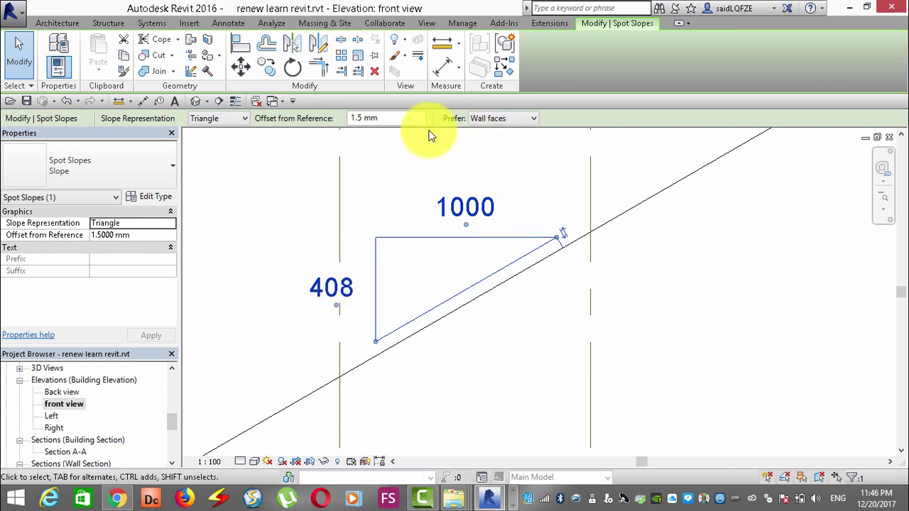
Keep Wall faces as the Prefer setting and bring up the spot slope's type properties
{"action": "left_click", "coordinate": [521, 119]}
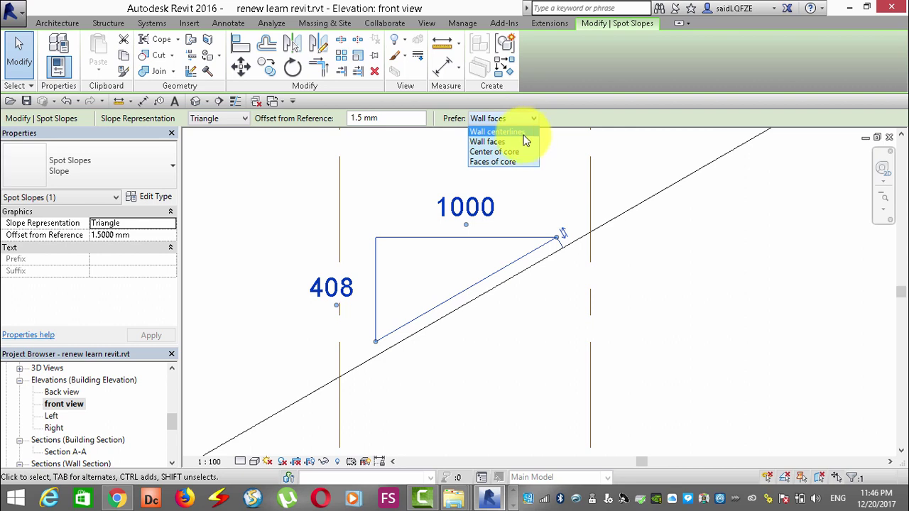
{"action": "left_click", "coordinate": [516, 144]}
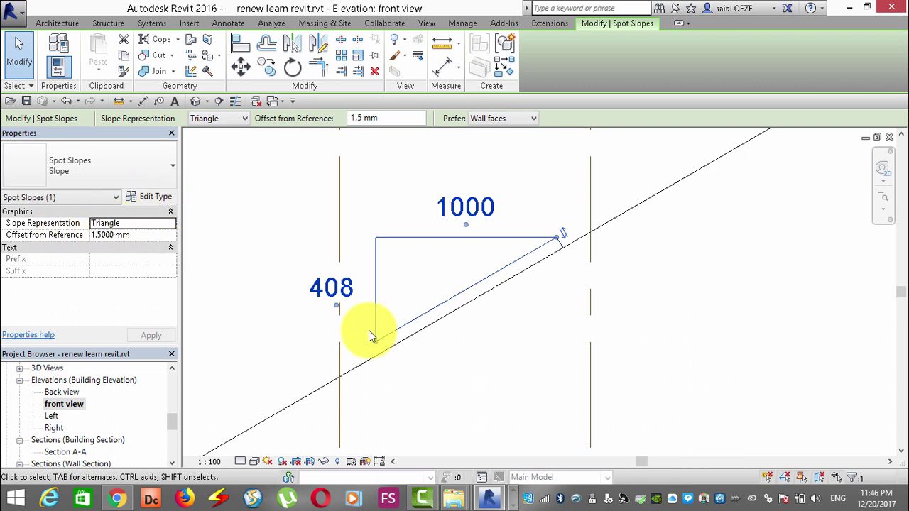
{"action": "left_click", "coordinate": [156, 196]}
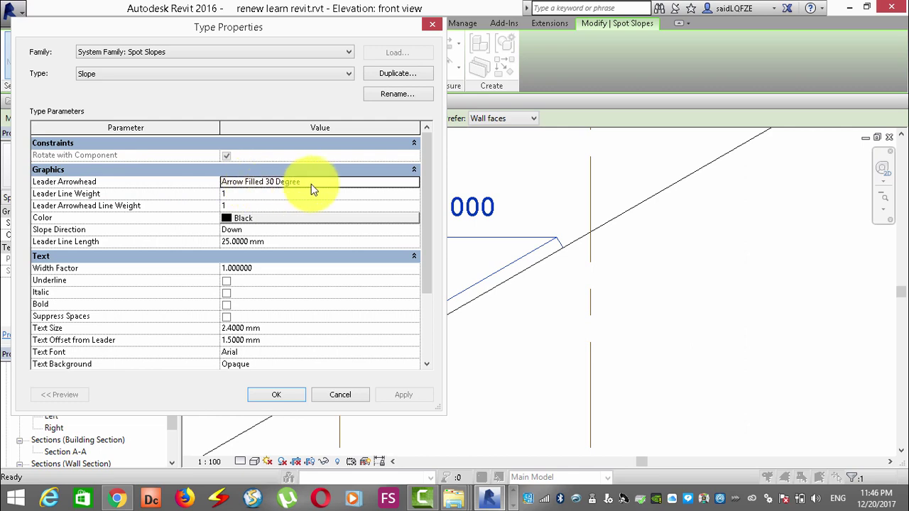
Close Type Properties and switch the spot slope representation back to Arrow
{"action": "left_click", "coordinate": [348, 397]}
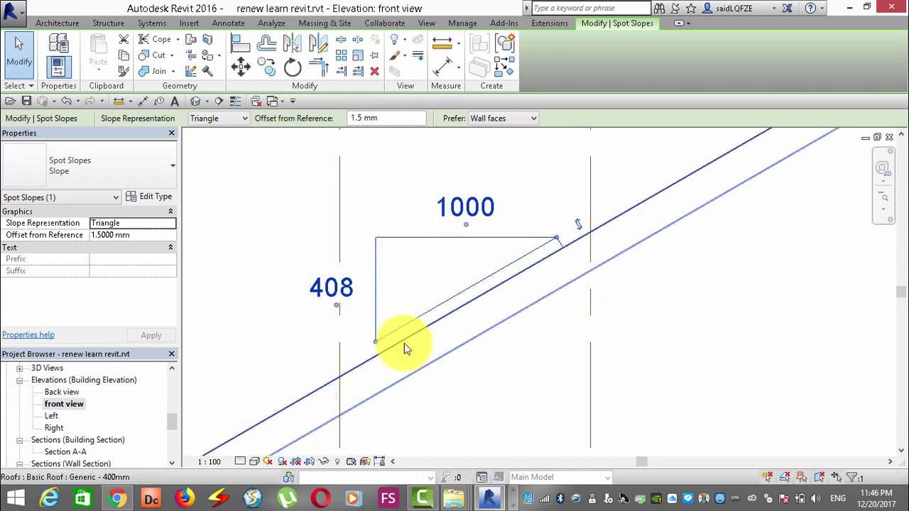
{"action": "left_click", "coordinate": [246, 114]}
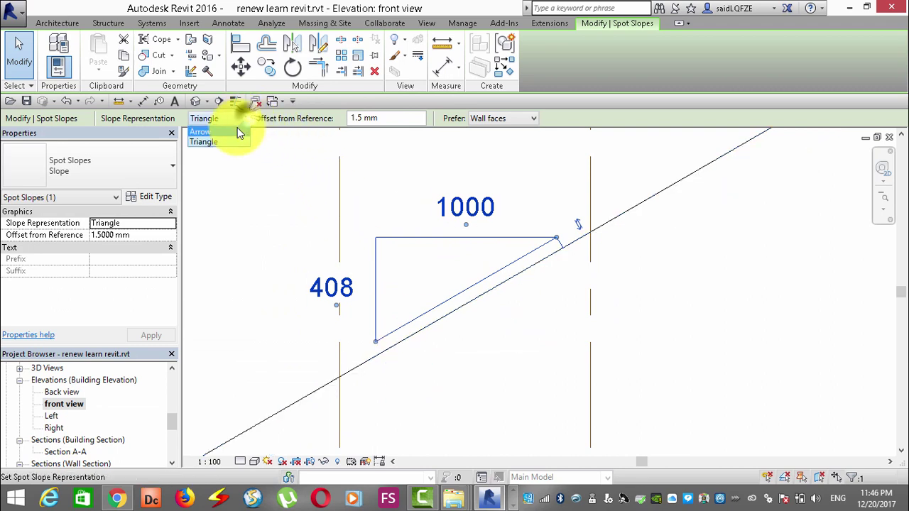
{"action": "left_click", "coordinate": [227, 131]}
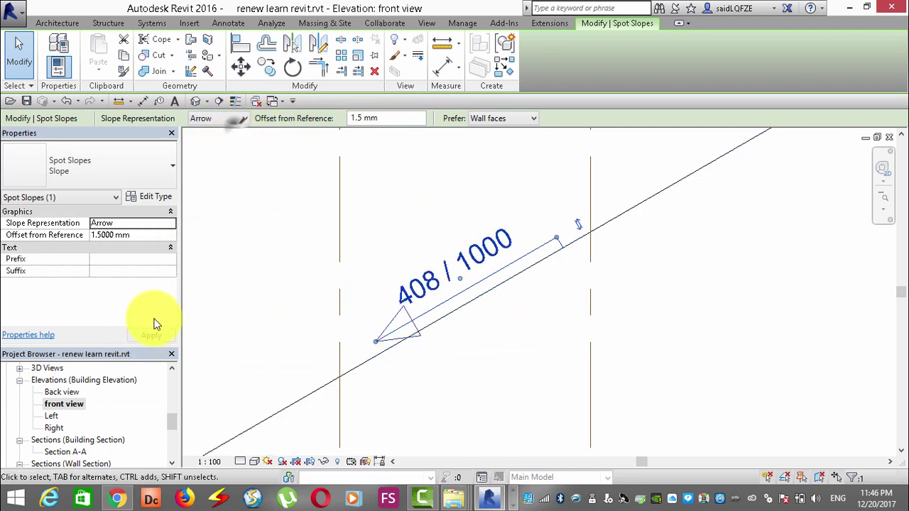
Reopen the type properties and review Leader Arrowhead options, keeping Arrow Filled 30 Degree
{"action": "left_click", "coordinate": [156, 196]}
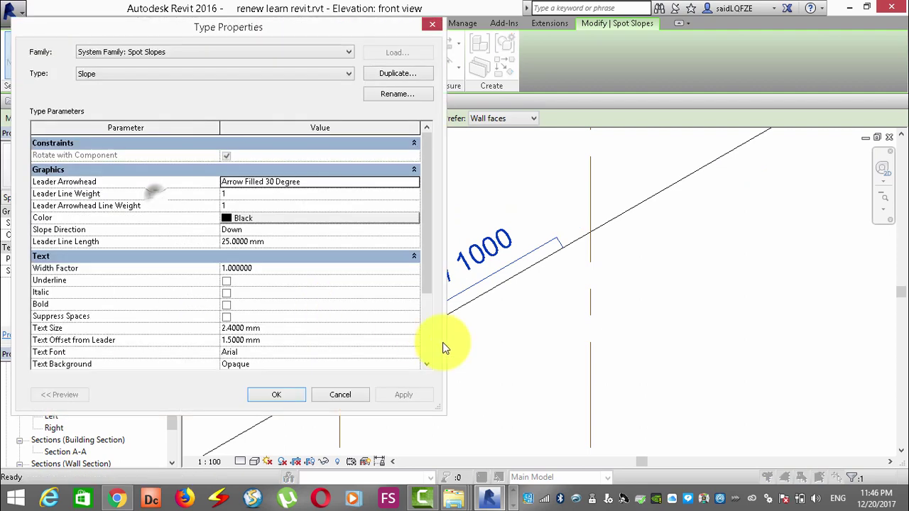
{"action": "left_click", "coordinate": [406, 185]}
{"action": "left_click", "coordinate": [411, 183]}
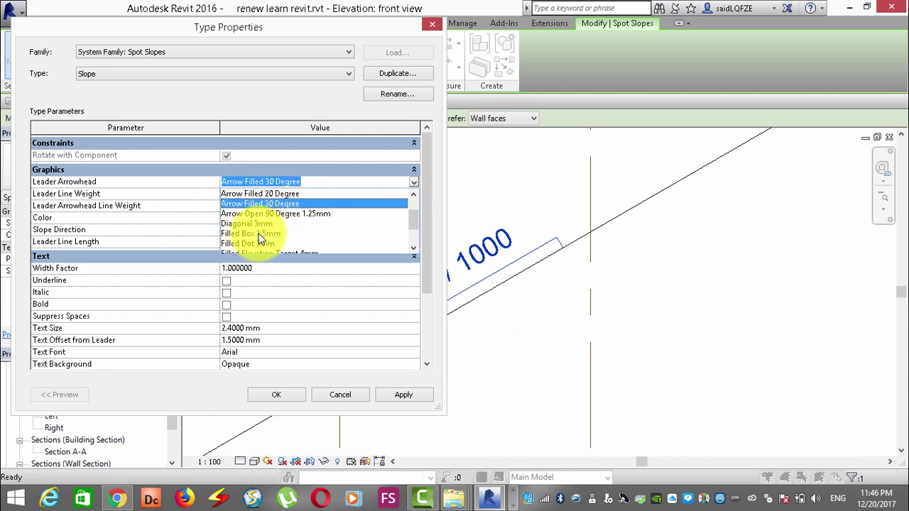
{"action": "left_click_drag", "start_coordinate": [416, 217], "coordinate": [417, 226]}
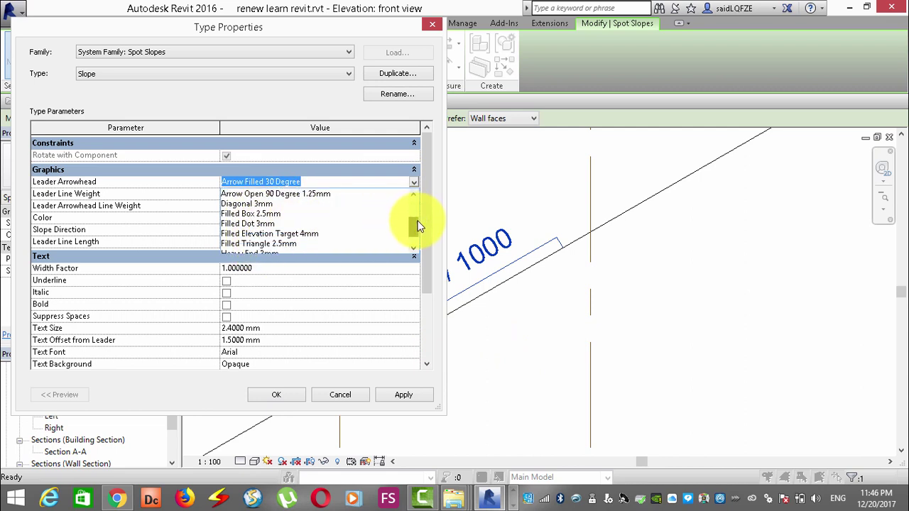
{"action": "left_click", "coordinate": [376, 294]}
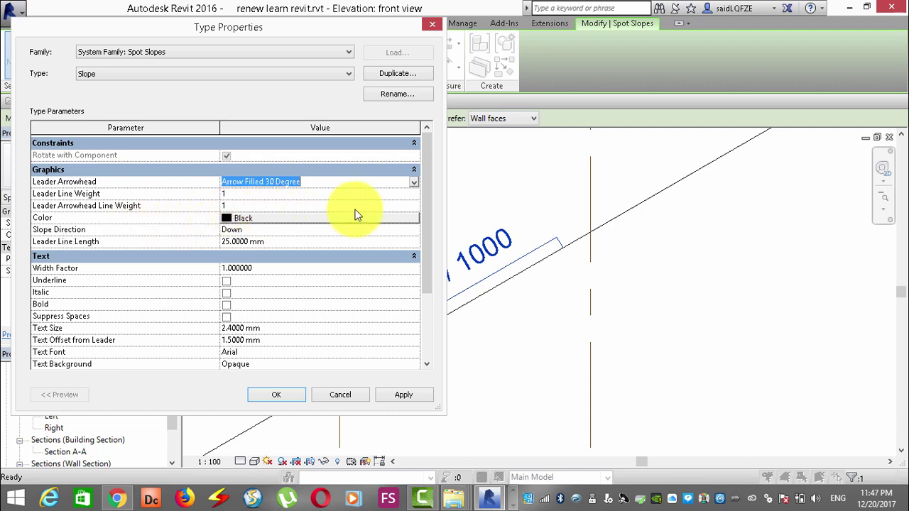
Change the Slope type colour from Black to olive RGB 128-128-064 and apply it
{"action": "left_click", "coordinate": [306, 216]}
{"action": "left_click", "coordinate": [306, 219]}
{"action": "left_click", "coordinate": [107, 197]}
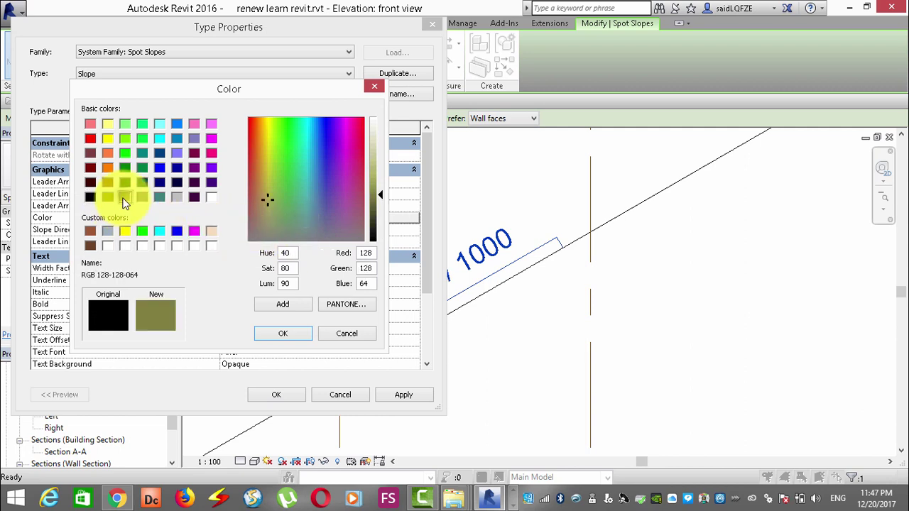
{"action": "left_click", "coordinate": [310, 335]}
{"action": "left_click", "coordinate": [392, 395]}
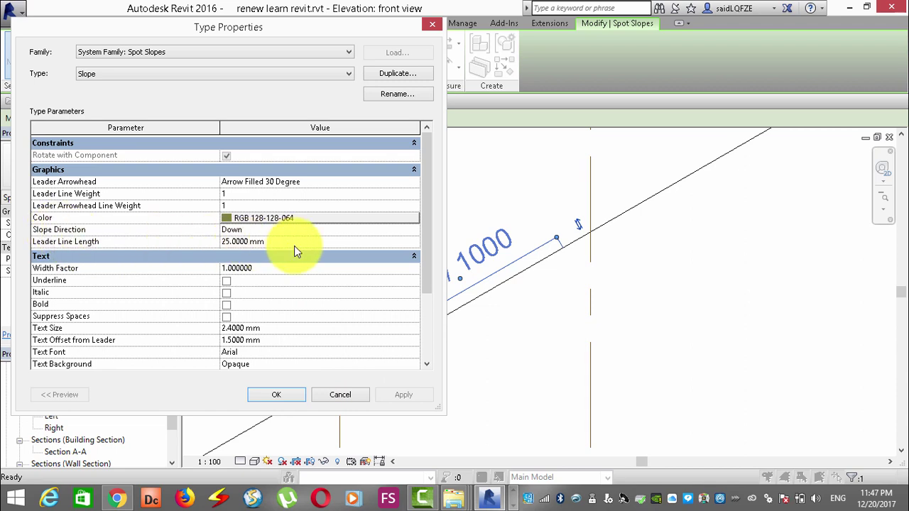
{"action": "left_click", "coordinate": [413, 230]}
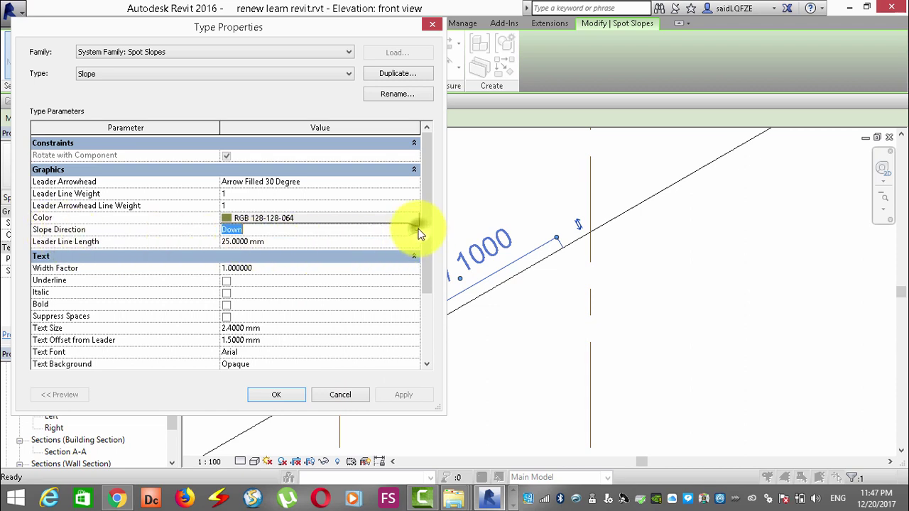
{"action": "left_click", "coordinate": [414, 229]}
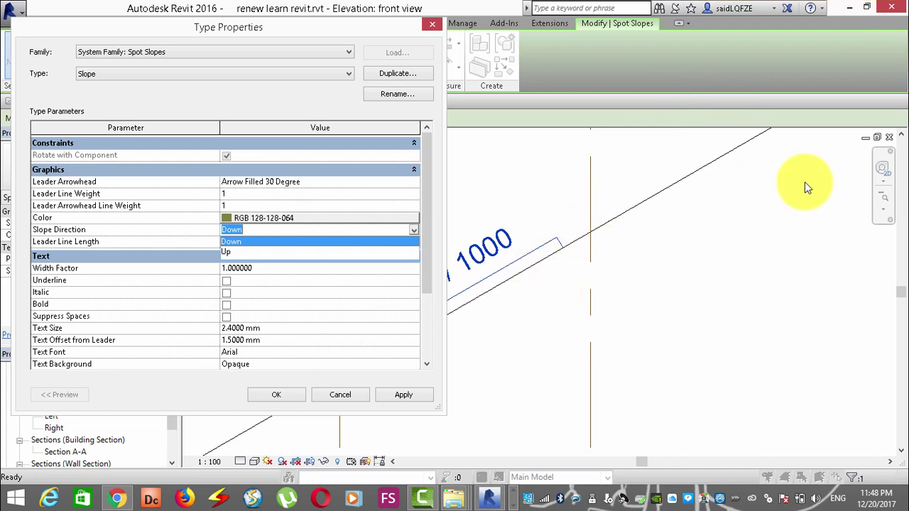
Try Slope Direction Up, then set it back to Down and apply
{"action": "left_click", "coordinate": [307, 251]}
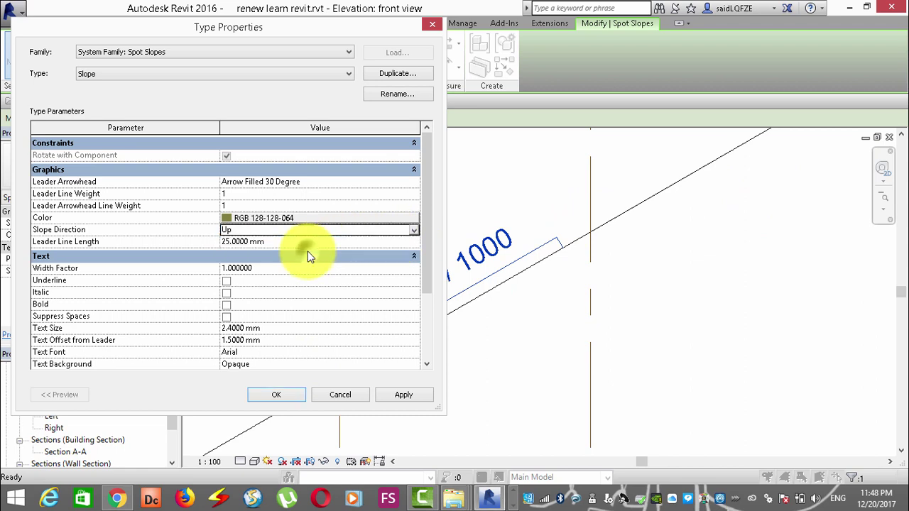
{"action": "left_click", "coordinate": [401, 390]}
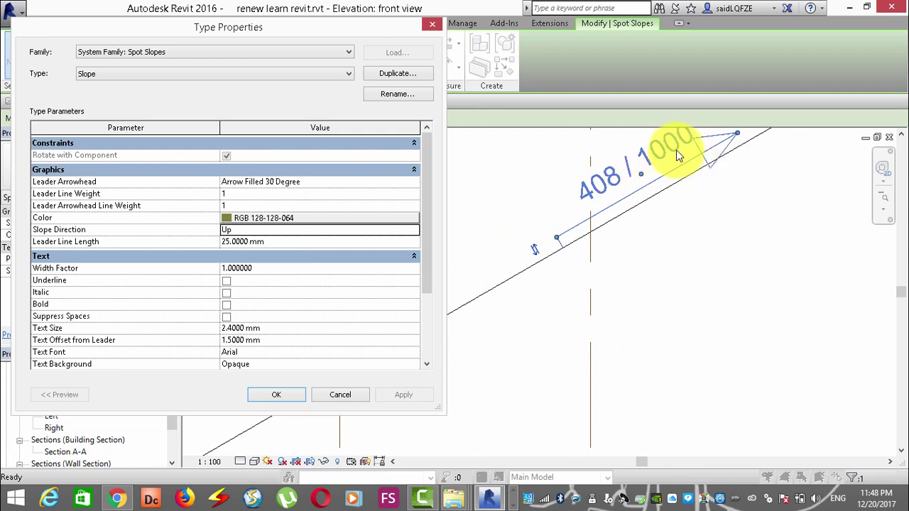
{"action": "left_click", "coordinate": [414, 232]}
{"action": "left_click", "coordinate": [412, 231]}
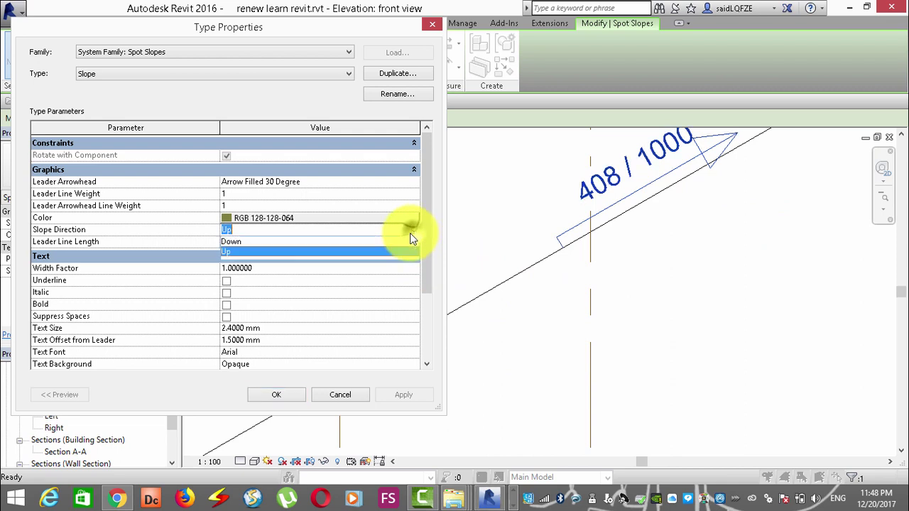
{"action": "left_click", "coordinate": [294, 242]}
{"action": "left_click", "coordinate": [401, 394]}
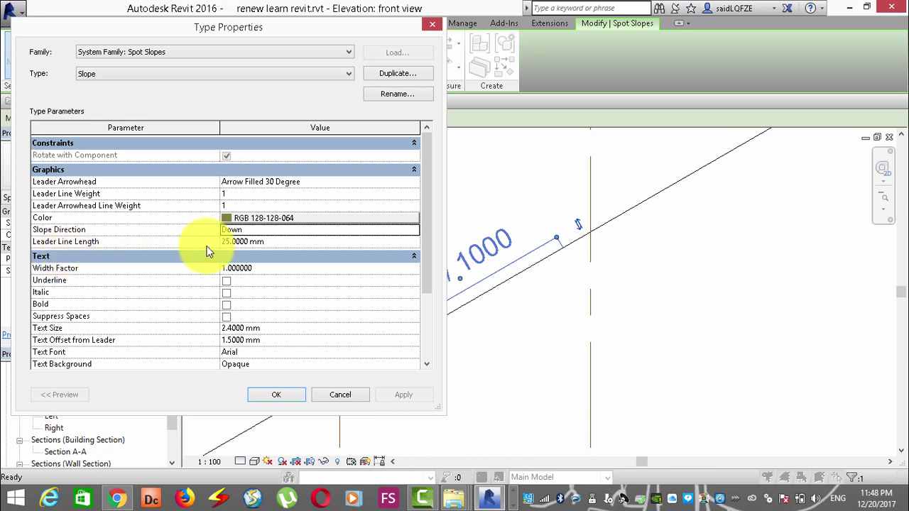
{"action": "left_click", "coordinate": [242, 241]}
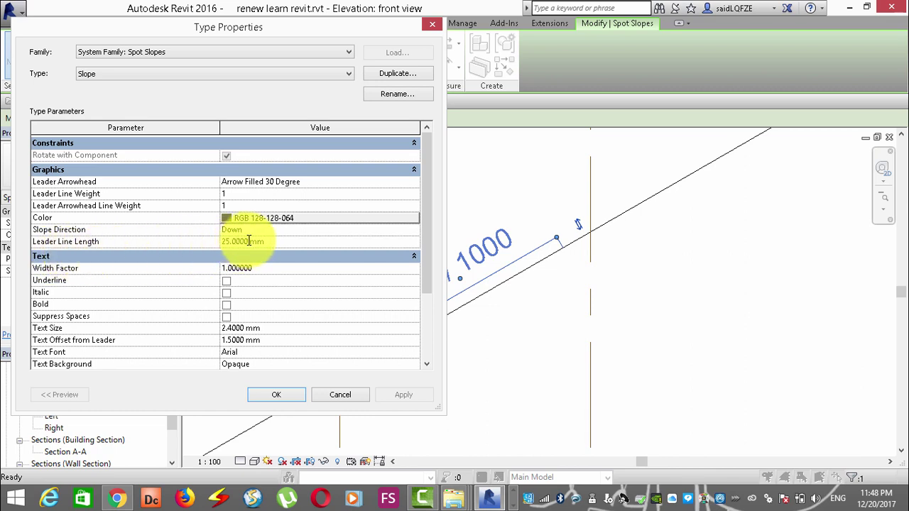
Set Leader Line Length to 30 mm, then to 15 mm, applying each change
{"action": "left_click_drag", "start_coordinate": [250, 242], "coordinate": [141, 239]}
{"action": "type", "text": "30"}
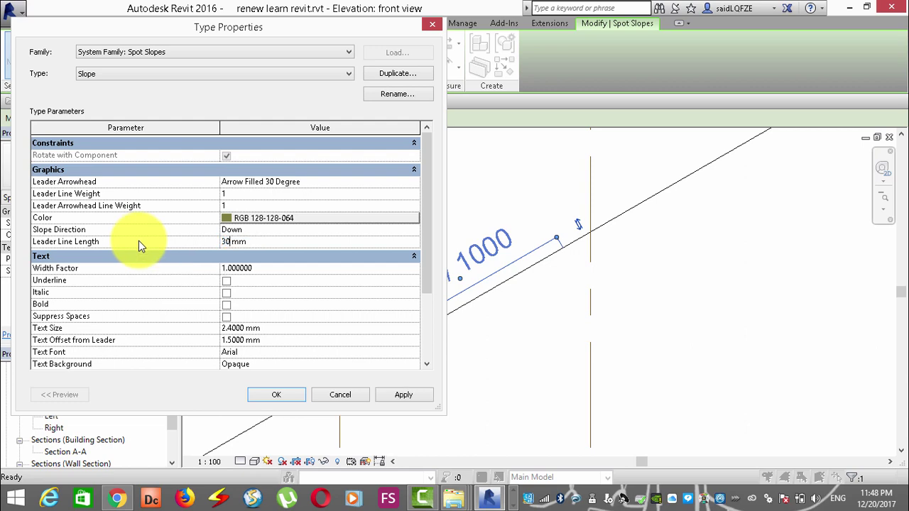
{"action": "left_click", "coordinate": [401, 396]}
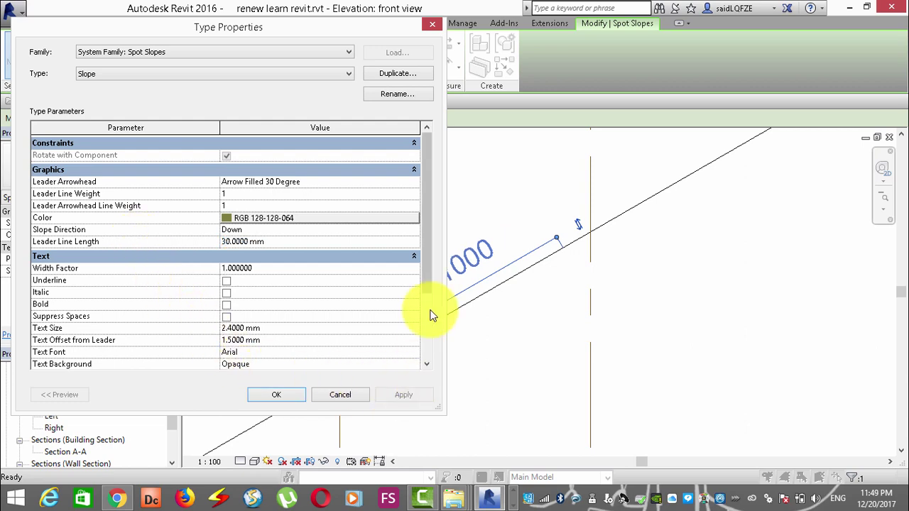
{"action": "left_click_drag", "start_coordinate": [340, 29], "coordinate": [153, 34]}
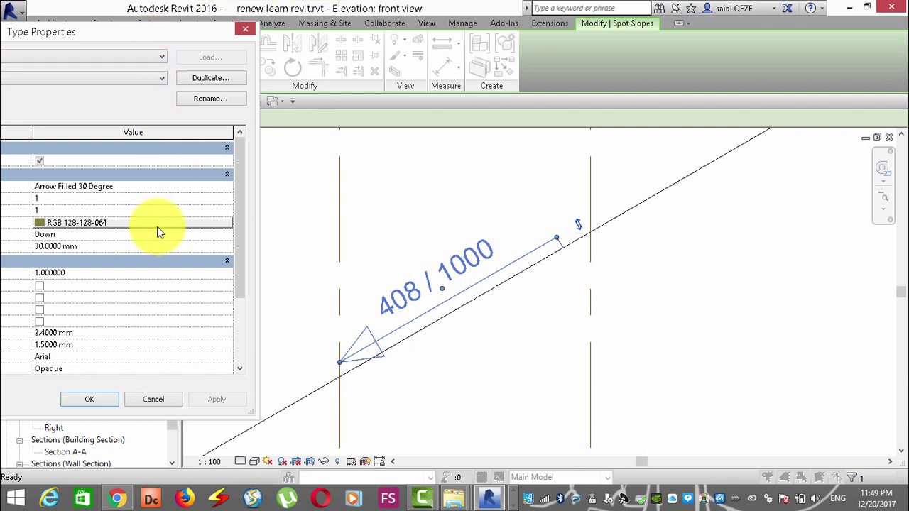
{"action": "left_click", "coordinate": [62, 246]}
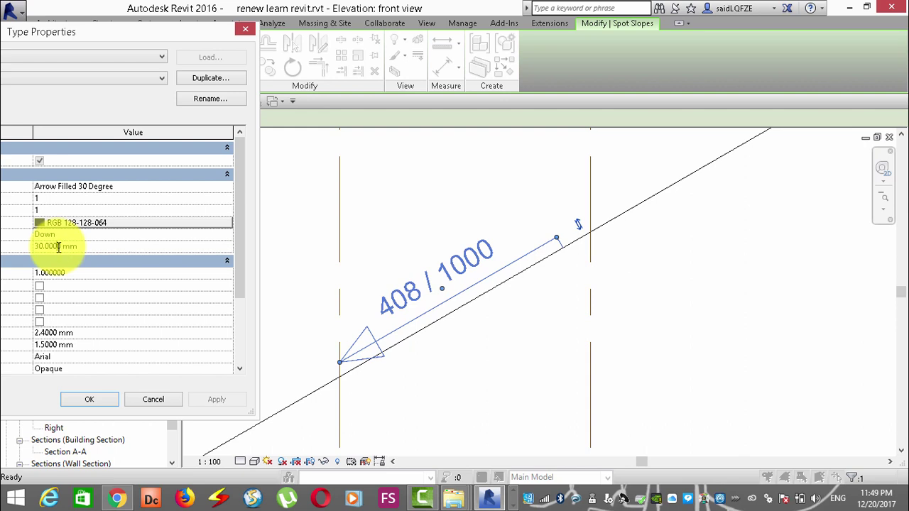
{"action": "left_click_drag", "start_coordinate": [61, 246], "coordinate": [4, 248]}
{"action": "type", "text": "1"}
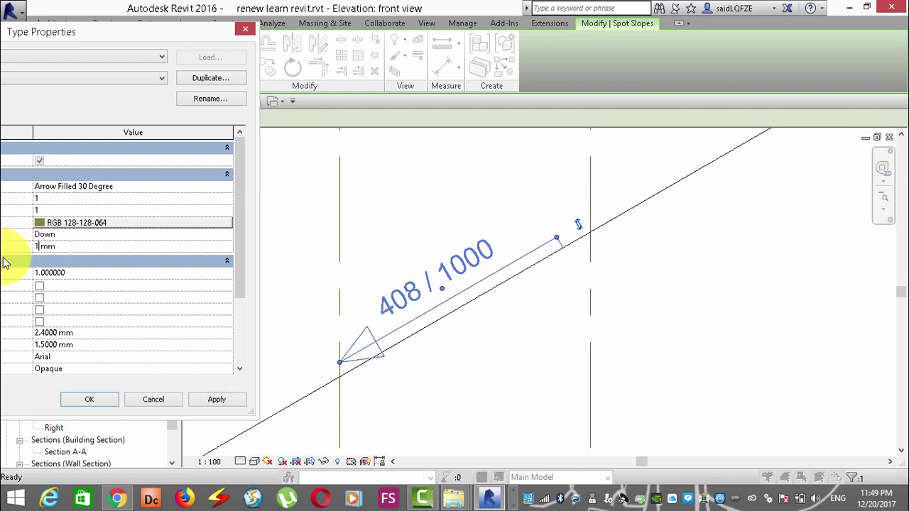
{"action": "type", "text": "5"}
{"action": "left_click", "coordinate": [201, 401]}
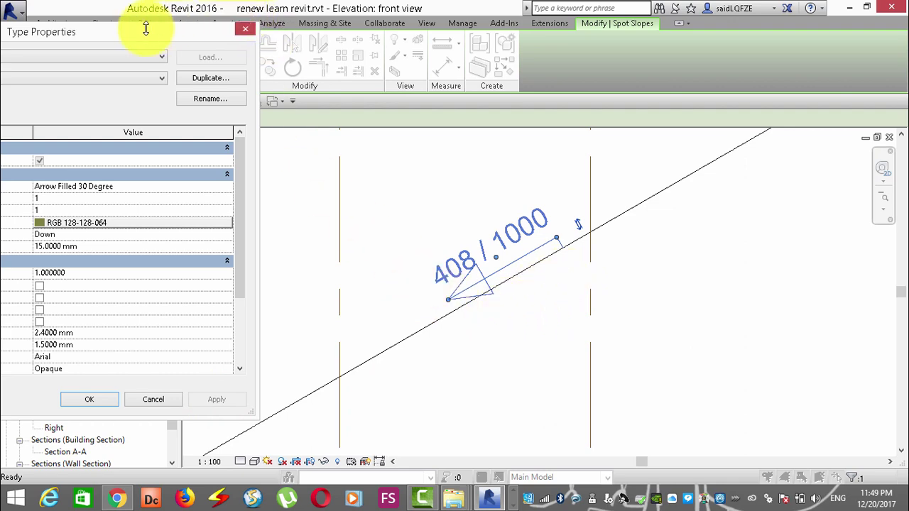
{"action": "left_click_drag", "start_coordinate": [147, 30], "coordinate": [518, 10]}
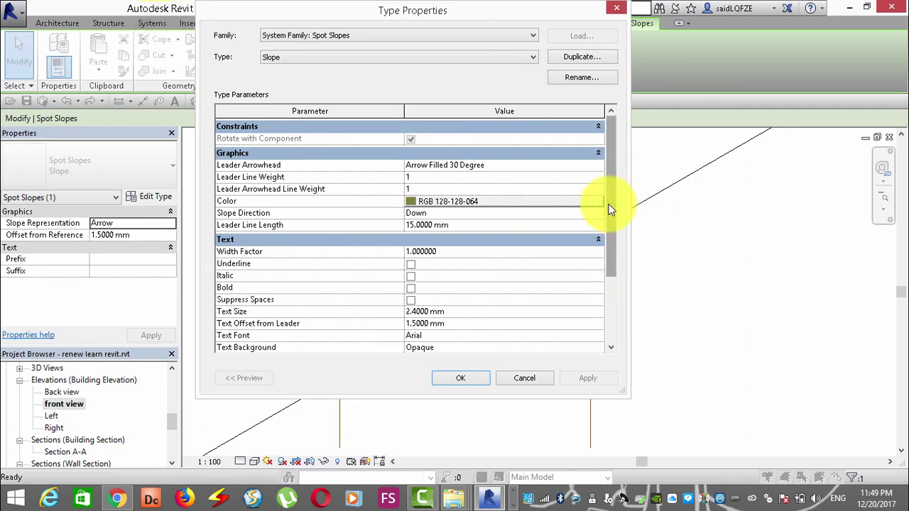
Change the Slope type's Leader Line Length from 15 to 25 mm and apply it
{"action": "scroll", "coordinate": [615, 243], "scroll_direction": "down", "scroll_amount": 1}
{"action": "scroll", "coordinate": [615, 255], "scroll_direction": "down", "scroll_amount": 2}
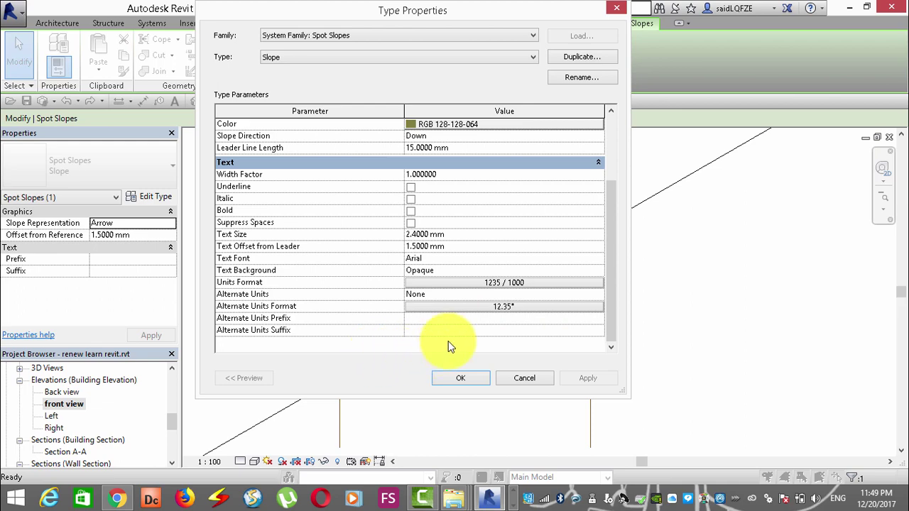
{"action": "left_click_drag", "start_coordinate": [522, 13], "coordinate": [286, 43]}
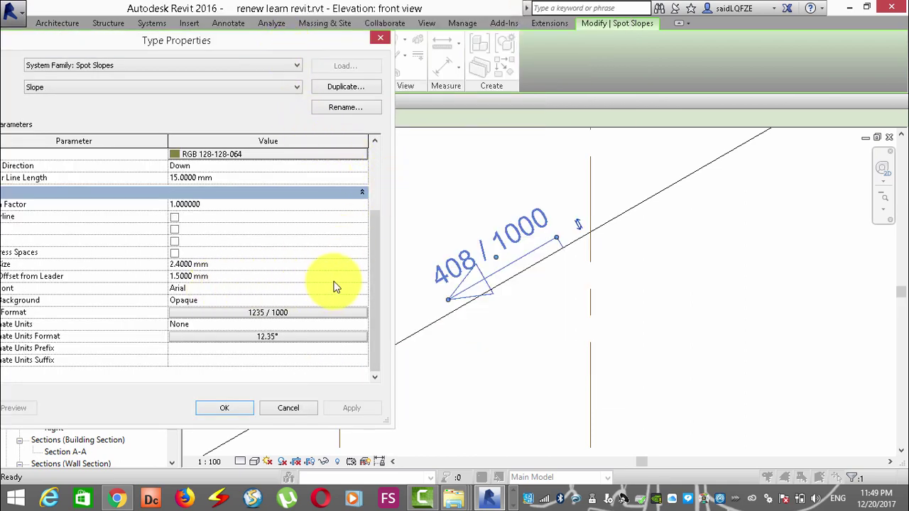
{"action": "left_click", "coordinate": [191, 178]}
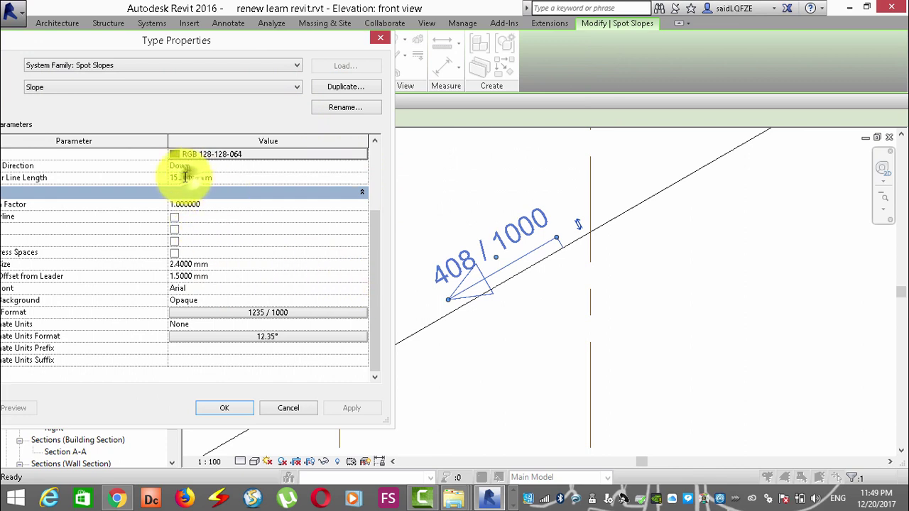
{"action": "left_click_drag", "start_coordinate": [179, 177], "coordinate": [158, 183]}
{"action": "type", "text": "25"}
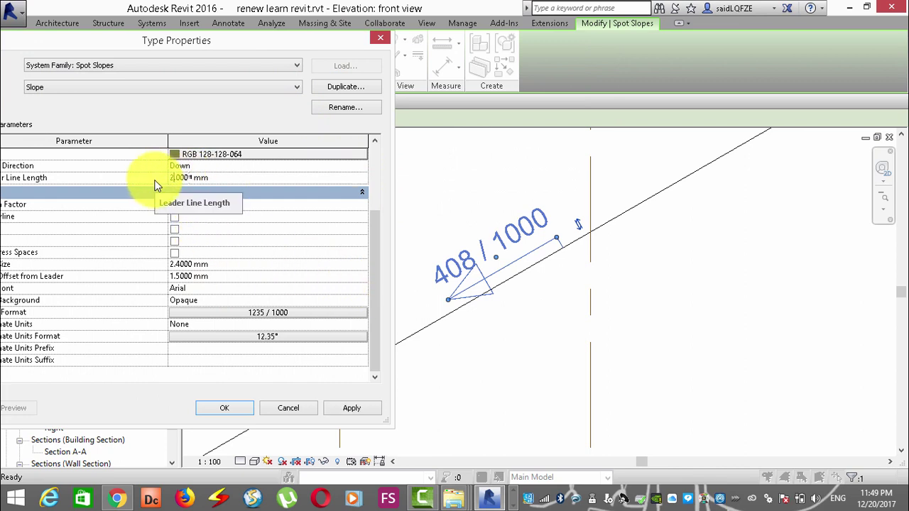
{"action": "left_click", "coordinate": [351, 408]}
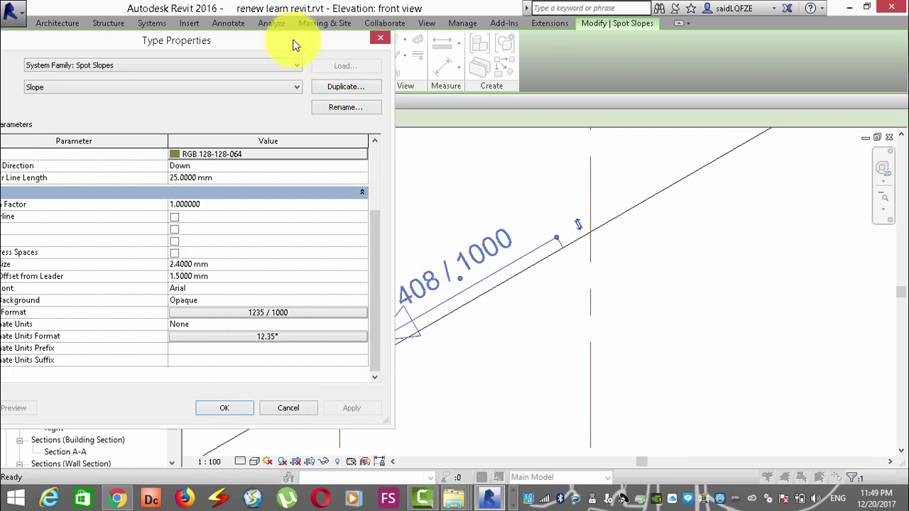
{"action": "left_click_drag", "start_coordinate": [293, 44], "coordinate": [340, 43]}
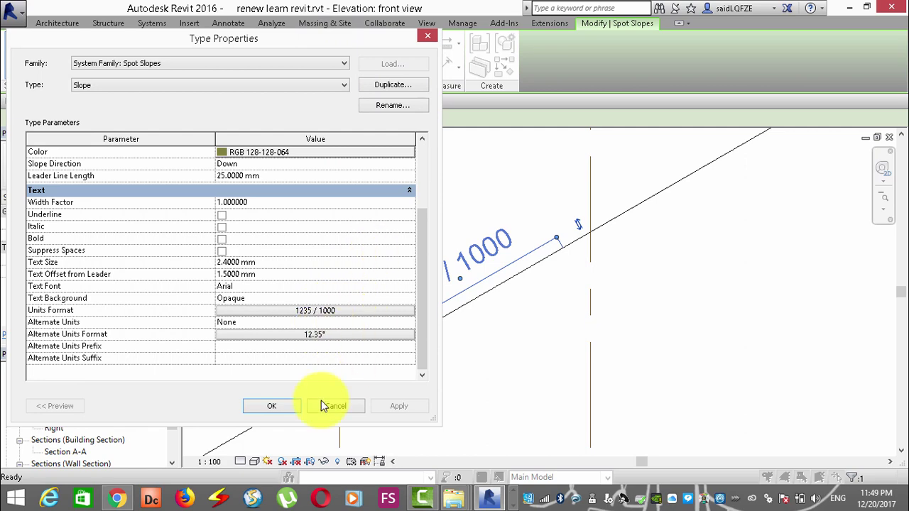
Close Type Properties, then set Project Units slope format to Percentage and confirm
{"action": "left_click", "coordinate": [275, 407]}
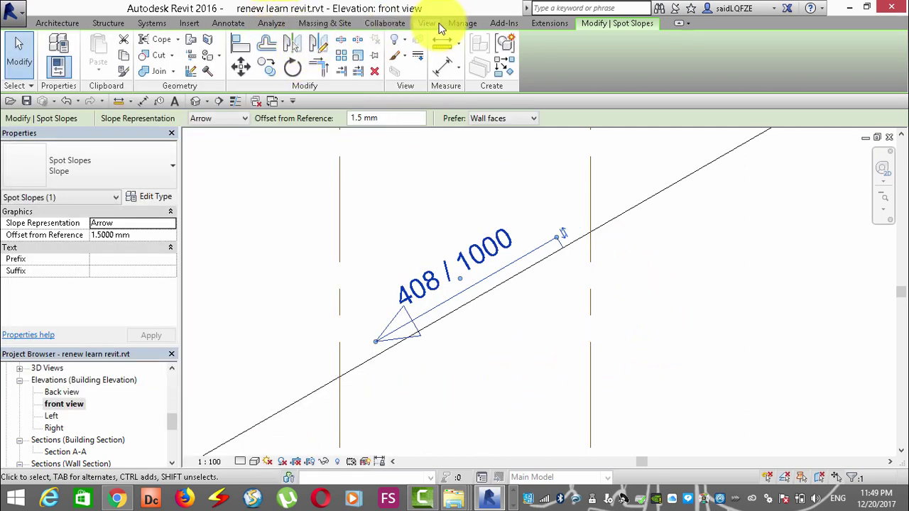
{"action": "left_click", "coordinate": [461, 22]}
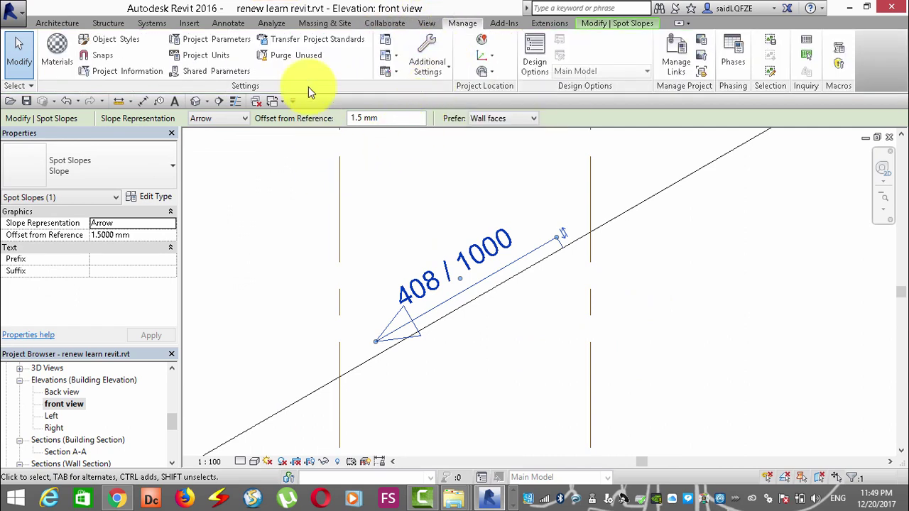
{"action": "left_click", "coordinate": [208, 55]}
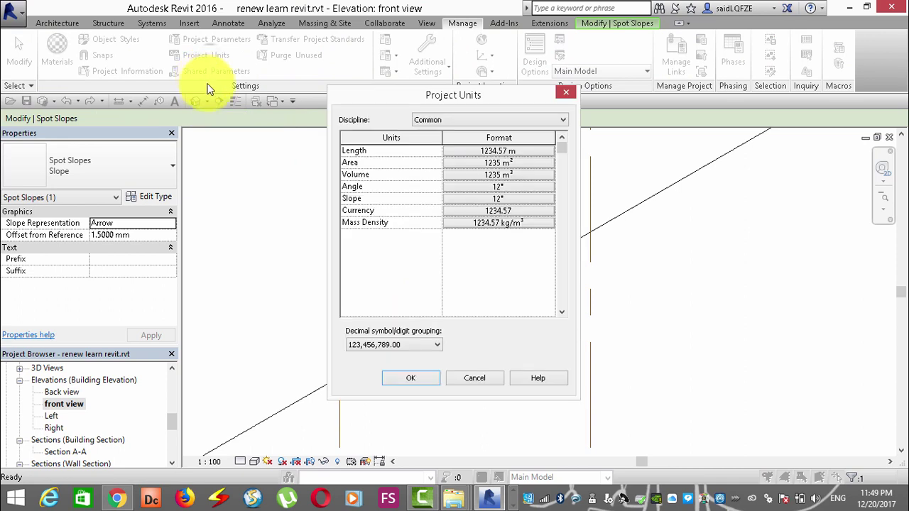
{"action": "left_click", "coordinate": [506, 199]}
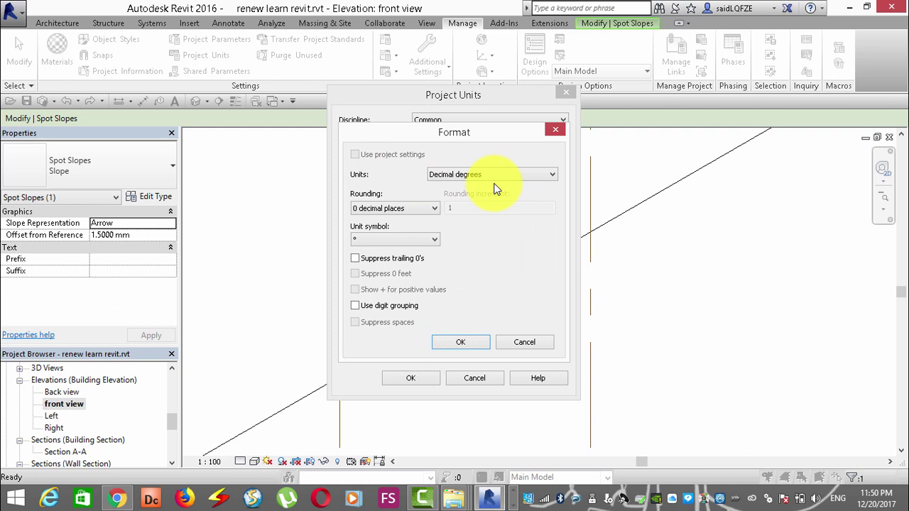
{"action": "left_click", "coordinate": [519, 177]}
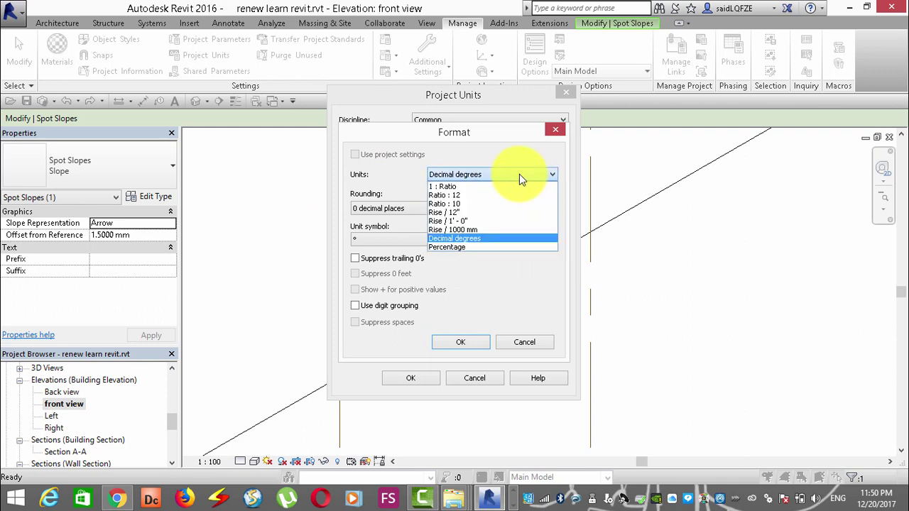
{"action": "left_click", "coordinate": [477, 247]}
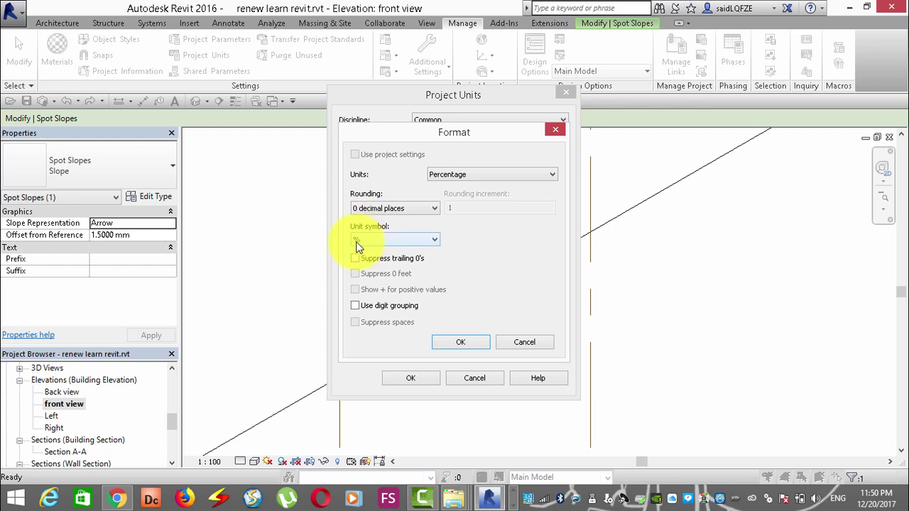
{"action": "left_click", "coordinate": [463, 344]}
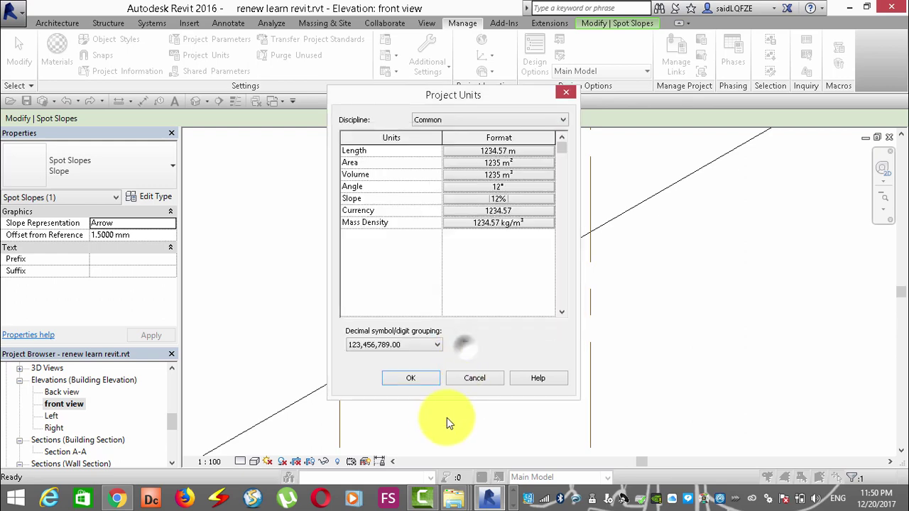
{"action": "left_click", "coordinate": [413, 377]}
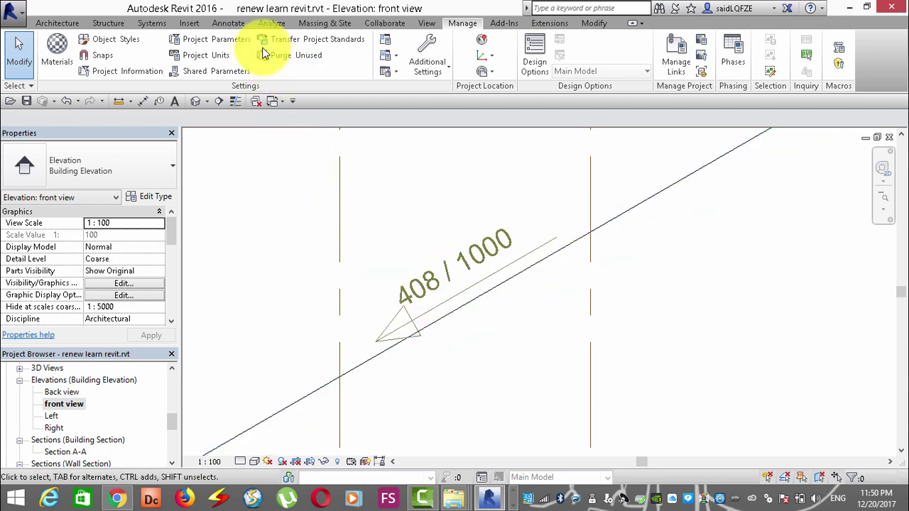
Reopen Project Units, recheck the Percentage slope format with 0 decimals, and close it
{"action": "left_click", "coordinate": [220, 56]}
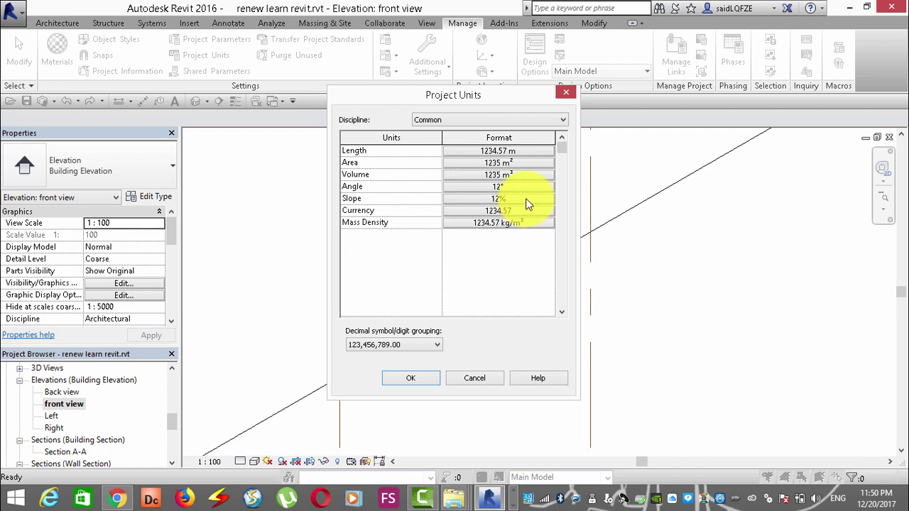
{"action": "left_click", "coordinate": [420, 379]}
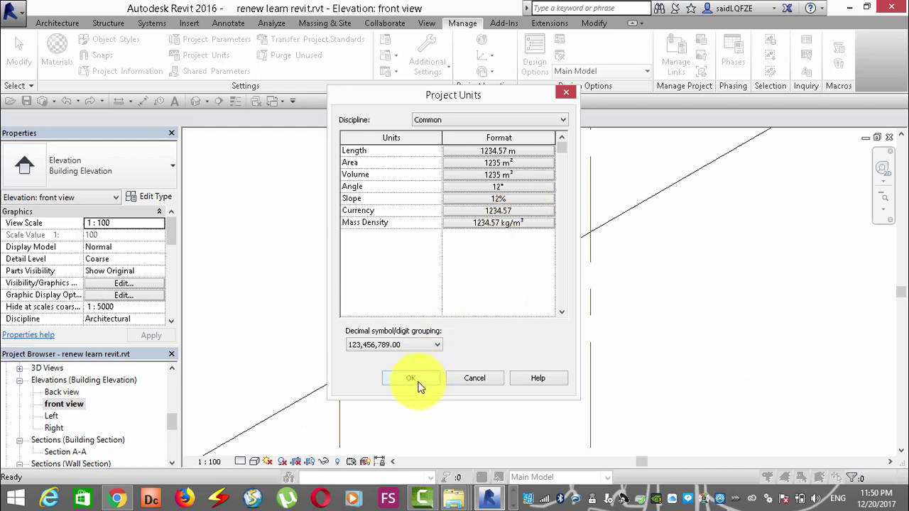
{"action": "left_click_drag", "start_coordinate": [423, 382], "coordinate": [506, 251]}
{"action": "left_click_drag", "start_coordinate": [410, 384], "coordinate": [440, 213]}
{"action": "left_click", "coordinate": [507, 198]}
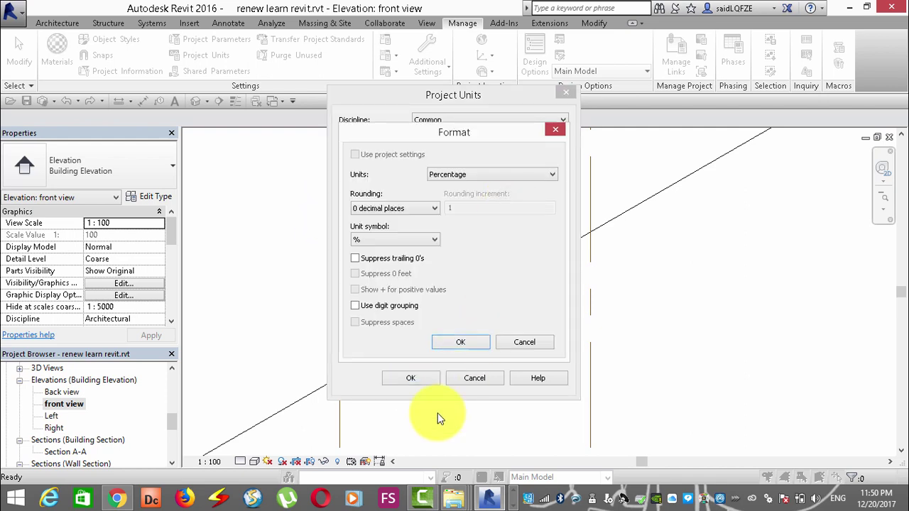
{"action": "left_click", "coordinate": [458, 343]}
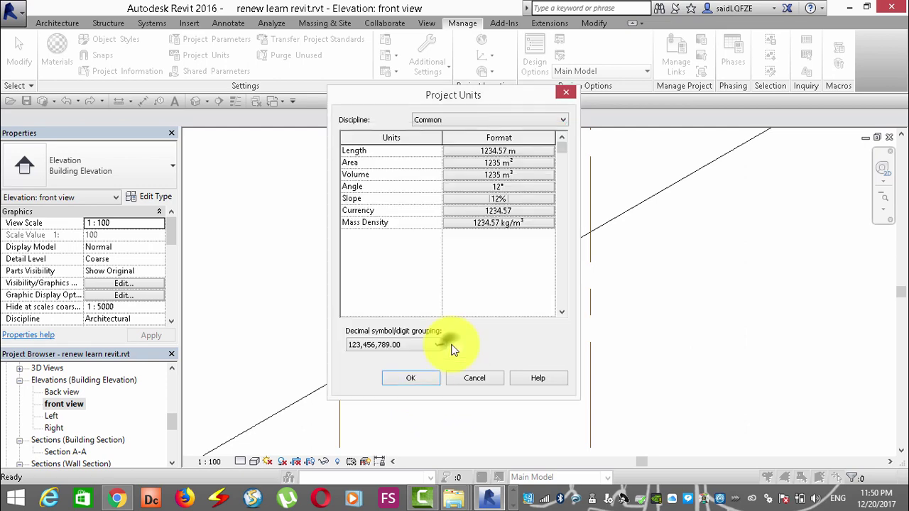
{"action": "left_click", "coordinate": [415, 378]}
Select the roof spot slope and switch its type's Units Format to Percentage
{"action": "left_click", "coordinate": [448, 303]}
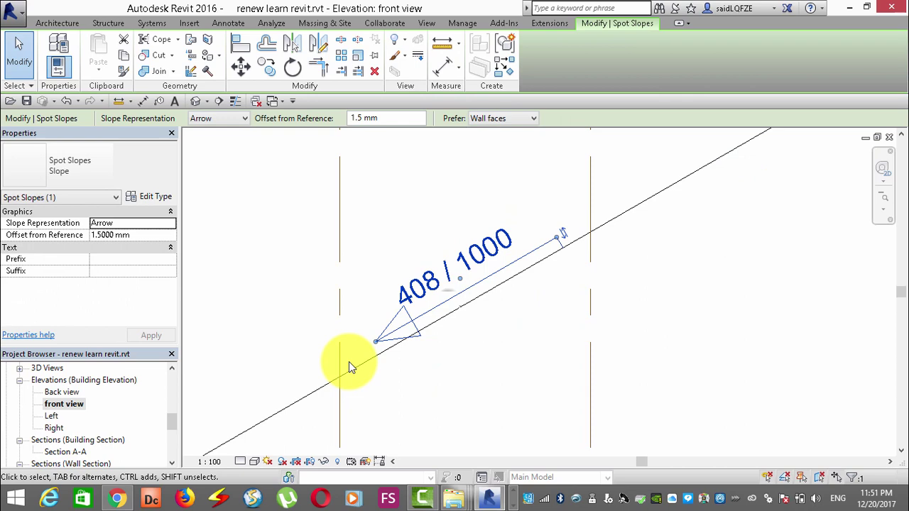
{"action": "left_click", "coordinate": [169, 197]}
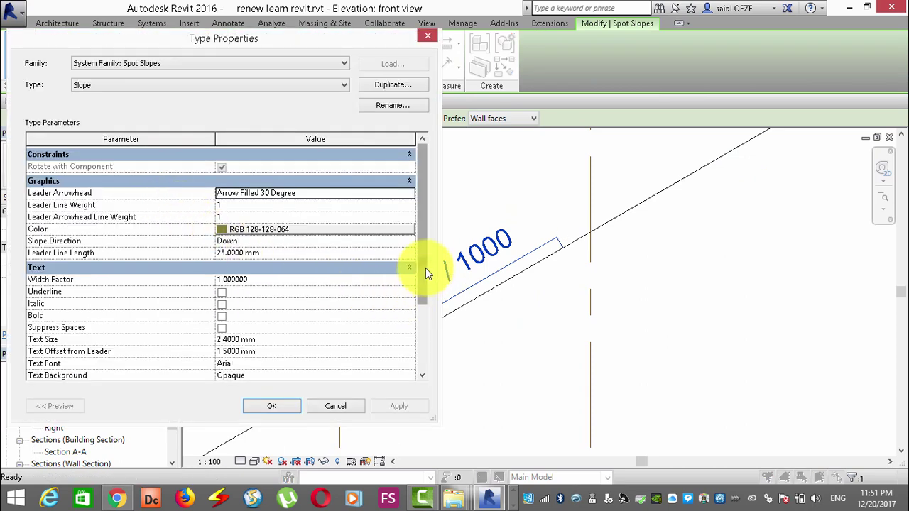
{"action": "left_click_drag", "start_coordinate": [426, 267], "coordinate": [424, 370]}
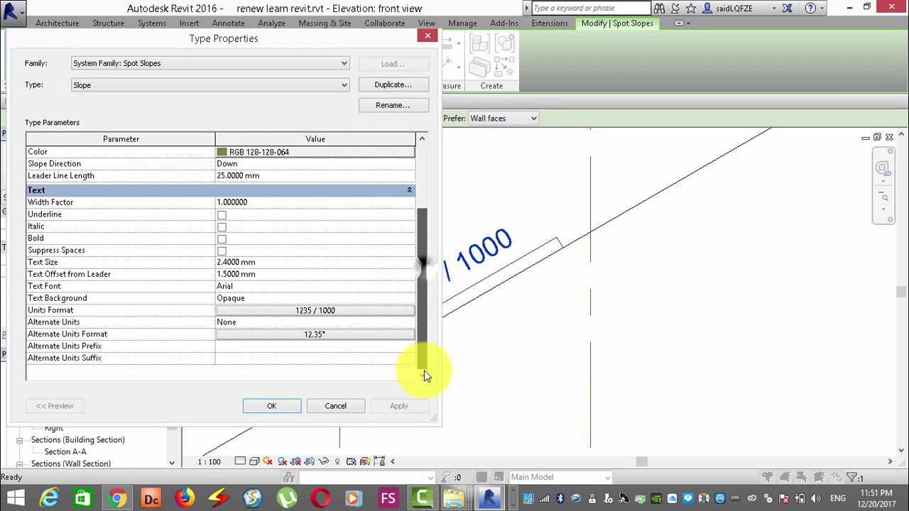
{"action": "left_click", "coordinate": [342, 313]}
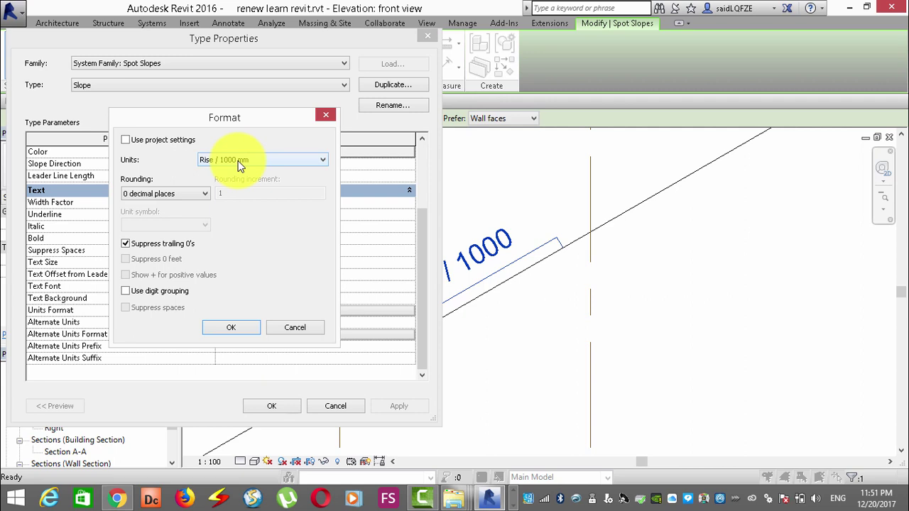
{"action": "left_click", "coordinate": [295, 161]}
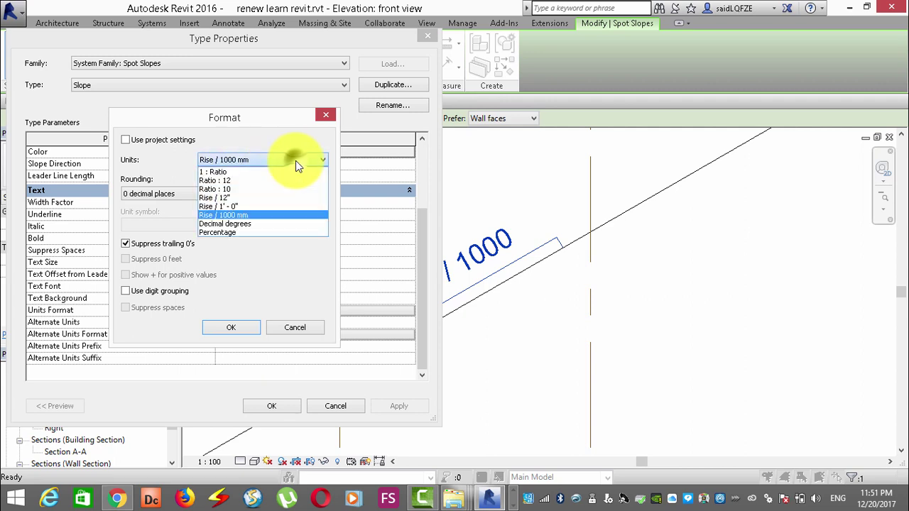
{"action": "left_click", "coordinate": [260, 233]}
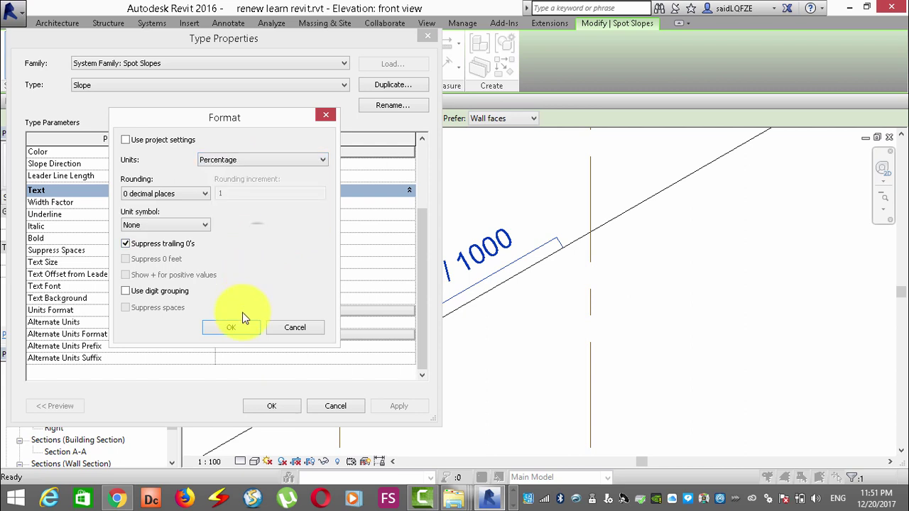
Add a % symbol with 0 decimal places and apply, so the label reads 41%
{"action": "left_click", "coordinate": [203, 225]}
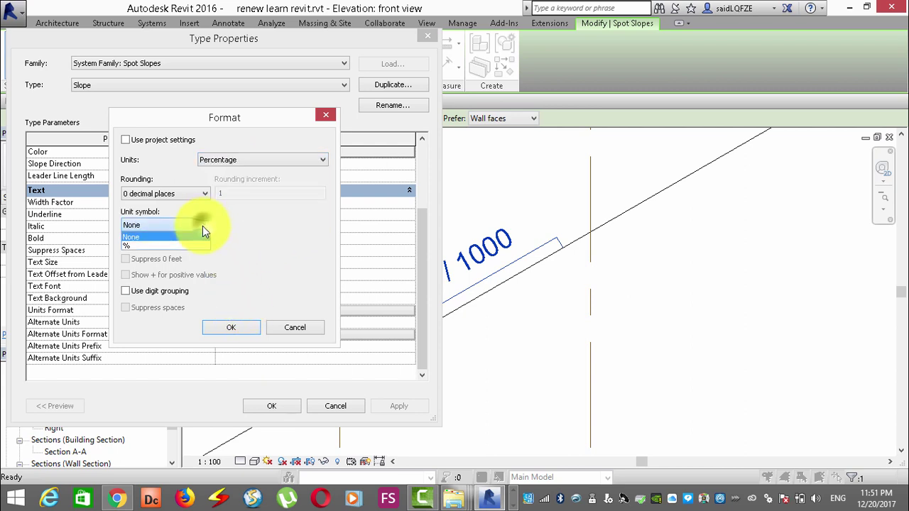
{"action": "left_click", "coordinate": [168, 245]}
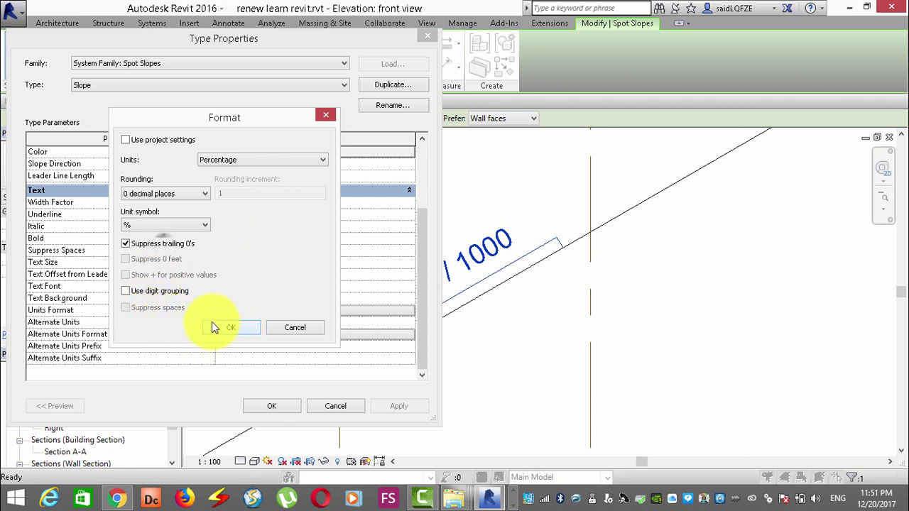
{"action": "left_click", "coordinate": [190, 193]}
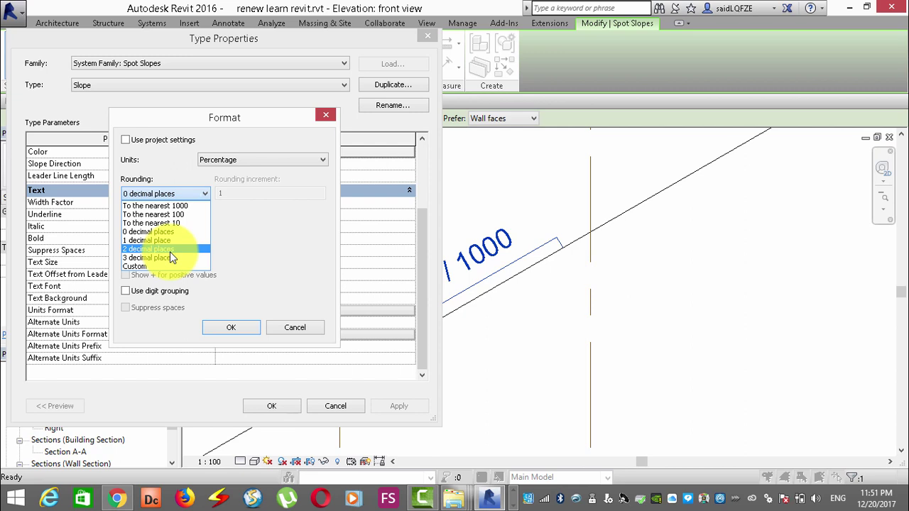
{"action": "left_click", "coordinate": [167, 232]}
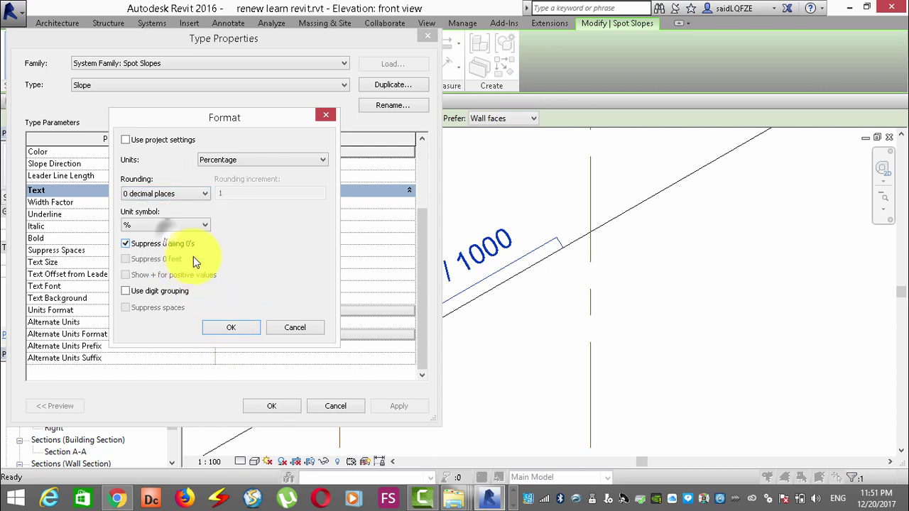
{"action": "left_click", "coordinate": [231, 325]}
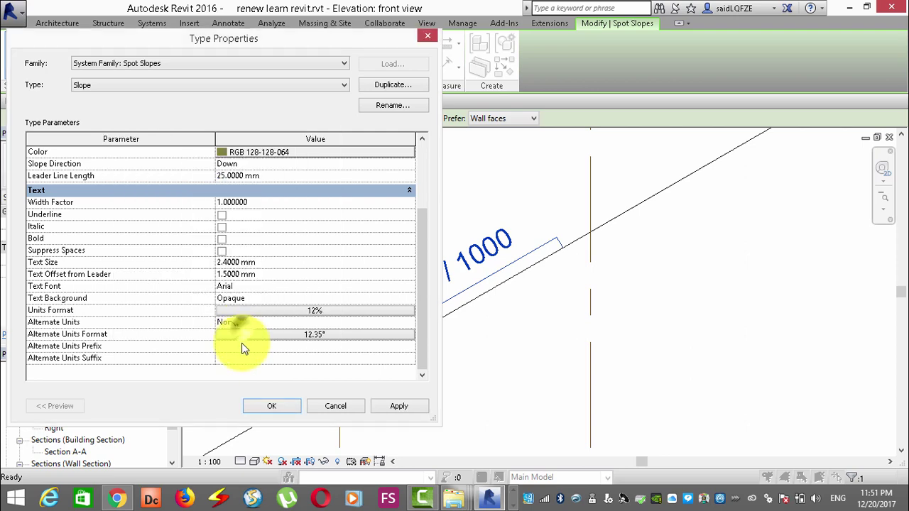
{"action": "left_click", "coordinate": [393, 407]}
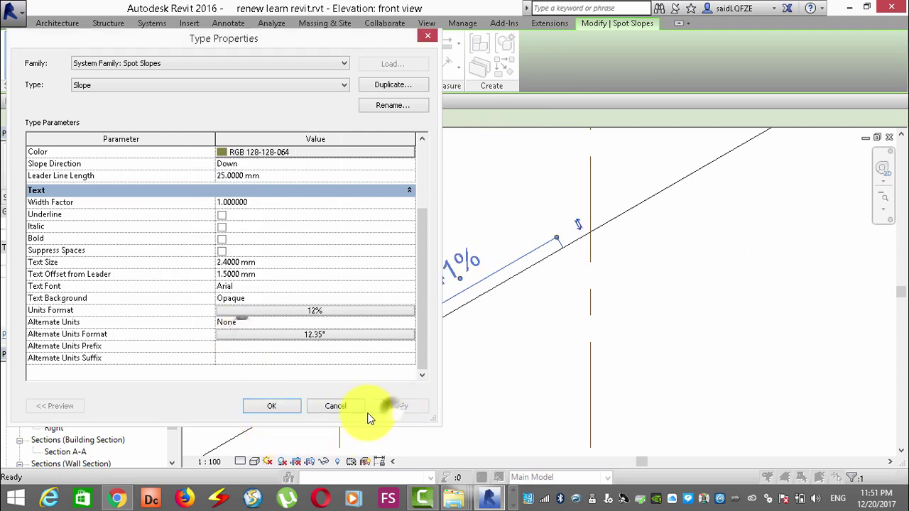
{"action": "left_click", "coordinate": [273, 406]}
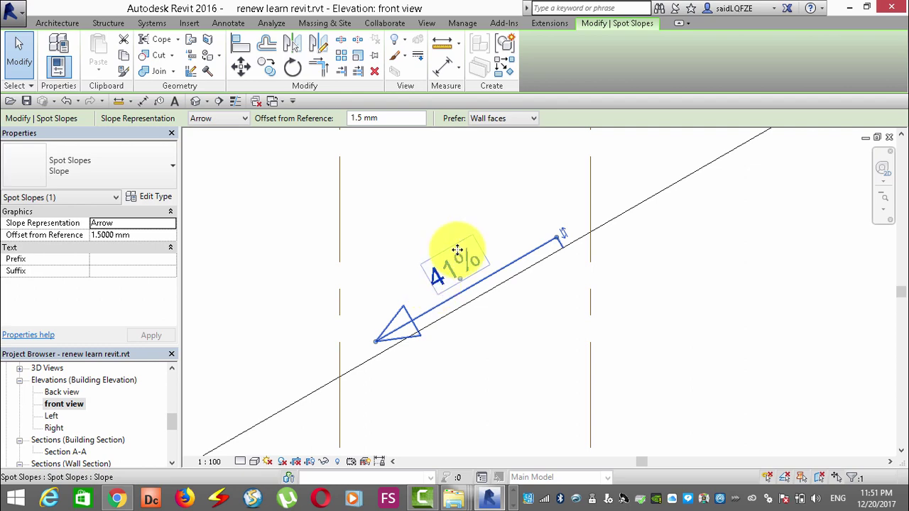
{"action": "scroll", "coordinate": [419, 281], "scroll_direction": "down", "scroll_amount": 3}
{"action": "scroll", "coordinate": [390, 282], "scroll_direction": "down", "scroll_amount": 2}
{"action": "scroll", "coordinate": [462, 239], "scroll_direction": "up", "scroll_amount": 2}
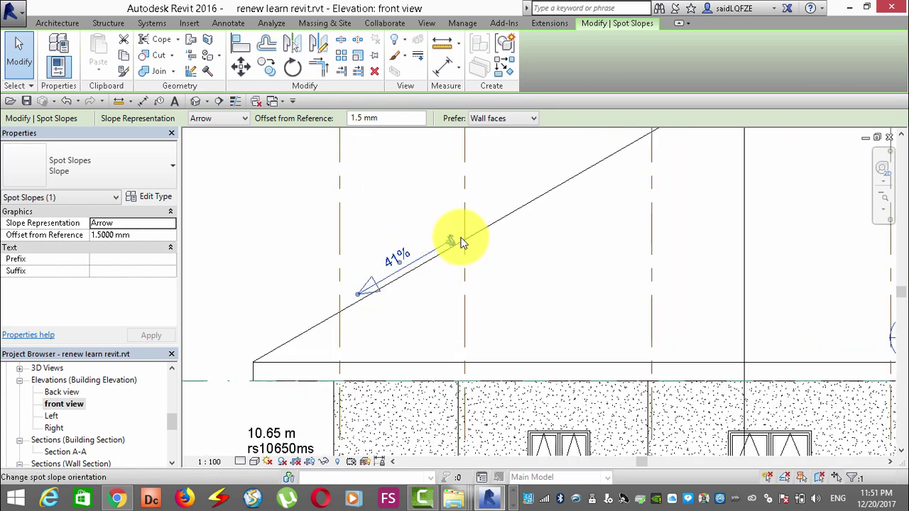
{"action": "scroll", "coordinate": [349, 294], "scroll_direction": "up", "scroll_amount": 2}
{"action": "scroll", "coordinate": [345, 270], "scroll_direction": "up", "scroll_amount": 2}
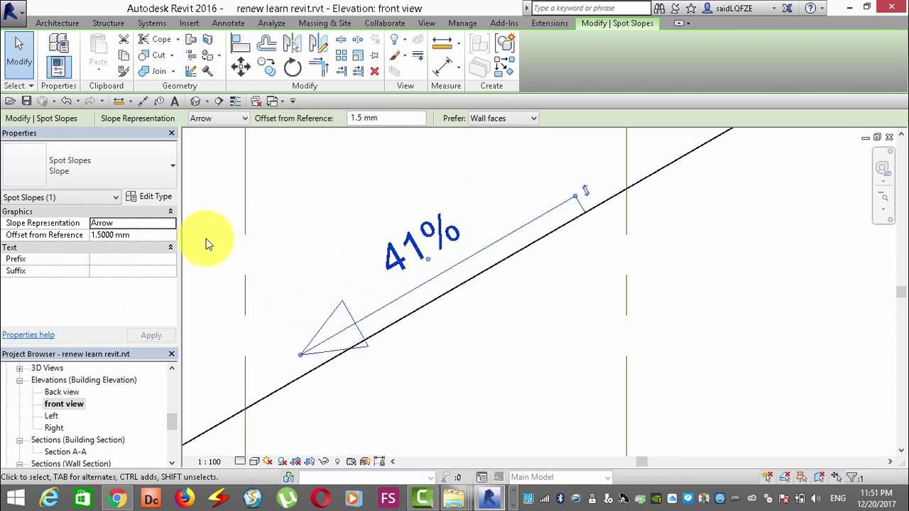
{"action": "left_click", "coordinate": [162, 197]}
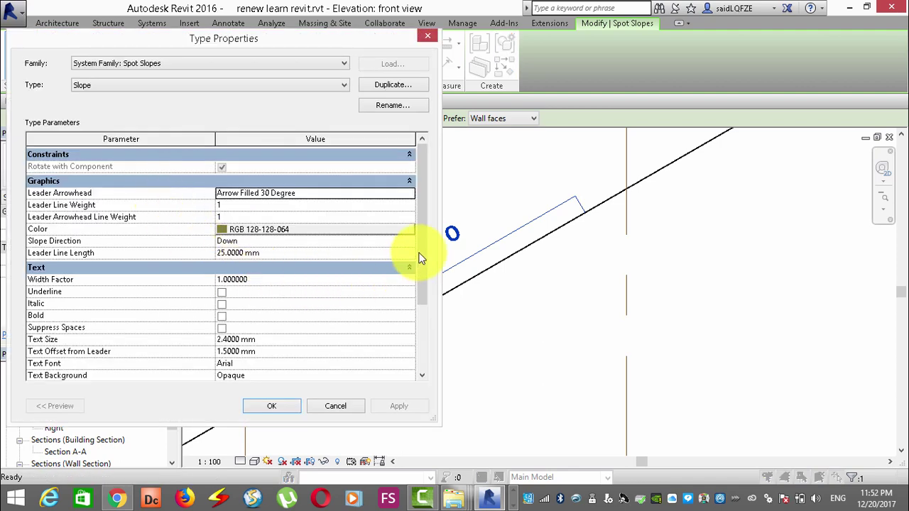
{"action": "left_click_drag", "start_coordinate": [421, 221], "coordinate": [422, 369]}
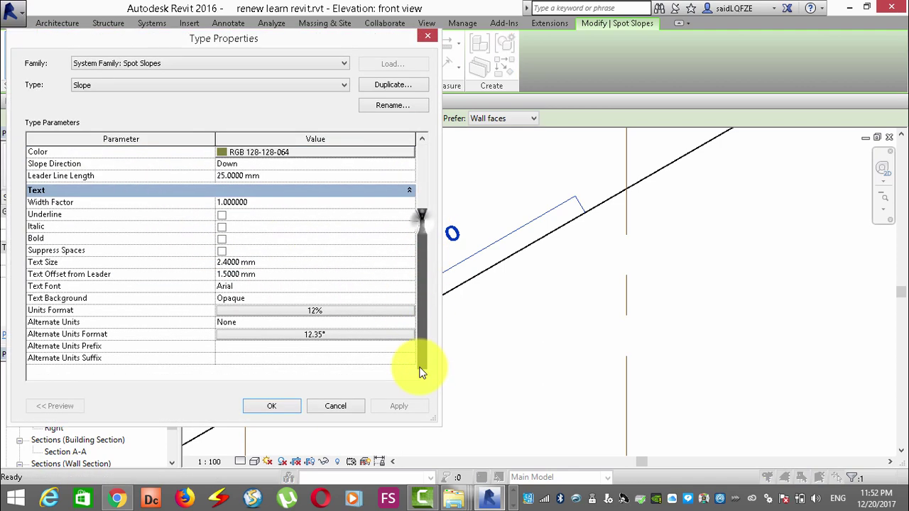
{"action": "left_click", "coordinate": [341, 310]}
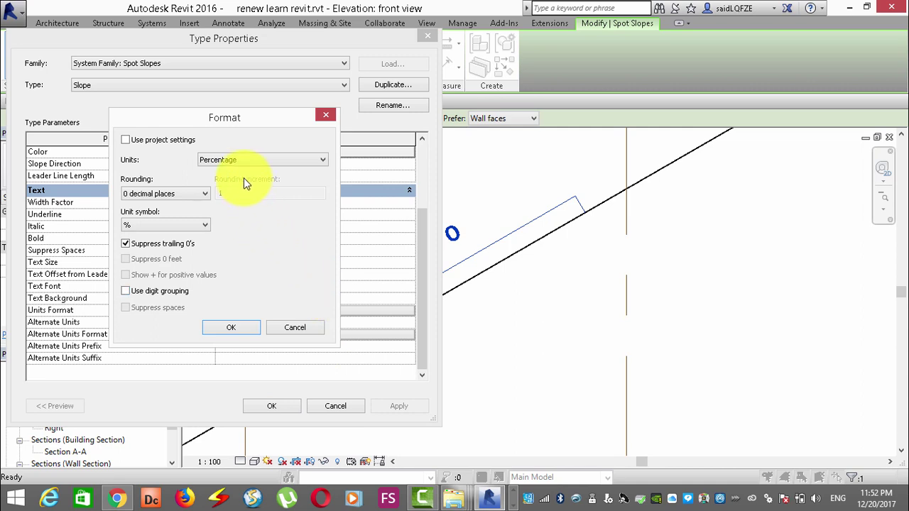
{"action": "left_click", "coordinate": [243, 159]}
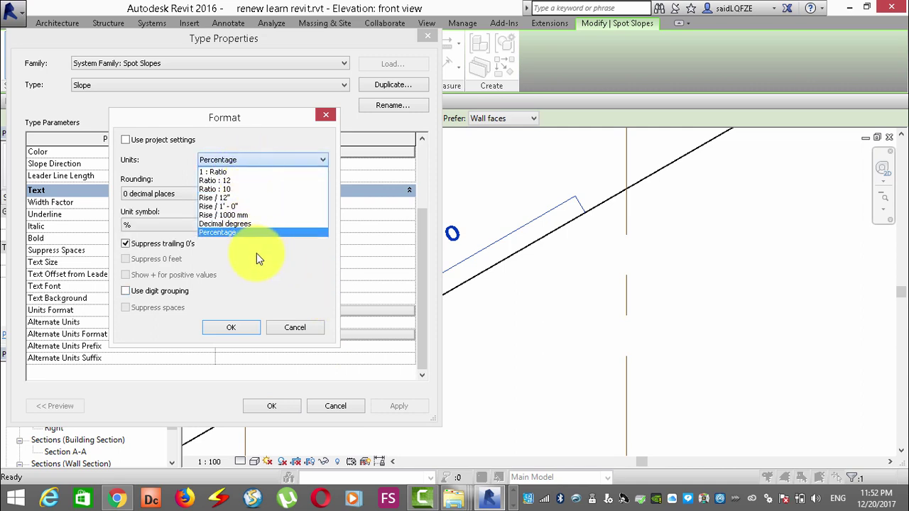
{"action": "left_click", "coordinate": [235, 180]}
{"action": "left_click", "coordinate": [239, 329]}
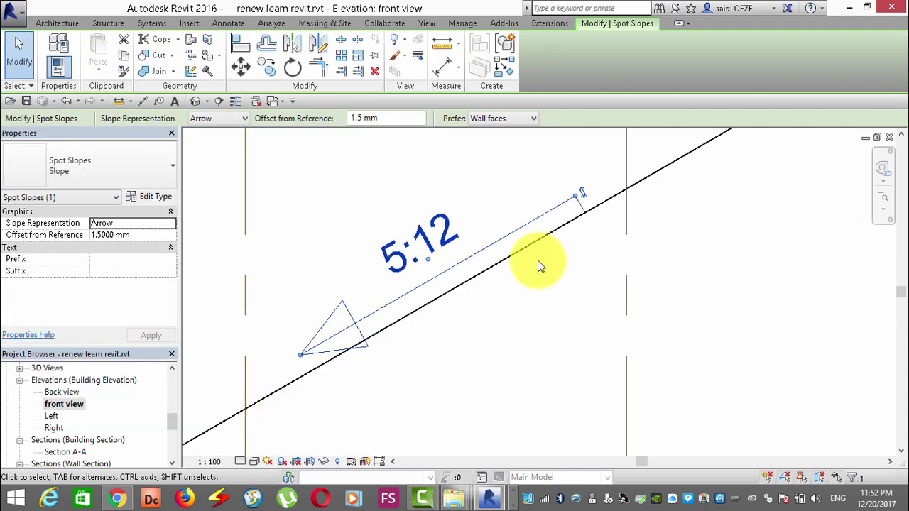
{"action": "left_click", "coordinate": [436, 313]}
{"action": "key", "text": "Escape"}
{"action": "key", "text": "Escape"}
{"action": "scroll", "coordinate": [386, 209], "scroll_direction": "down", "scroll_amount": 1}
{"action": "scroll", "coordinate": [264, 209], "scroll_direction": "down", "scroll_amount": 1}
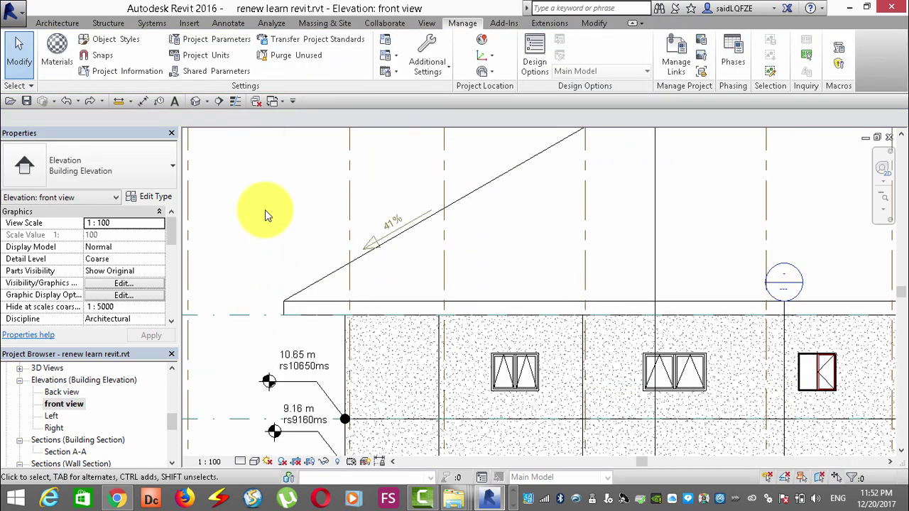
Show the Annotate tools and zoom out to see the full front facade
{"action": "left_click", "coordinate": [228, 23]}
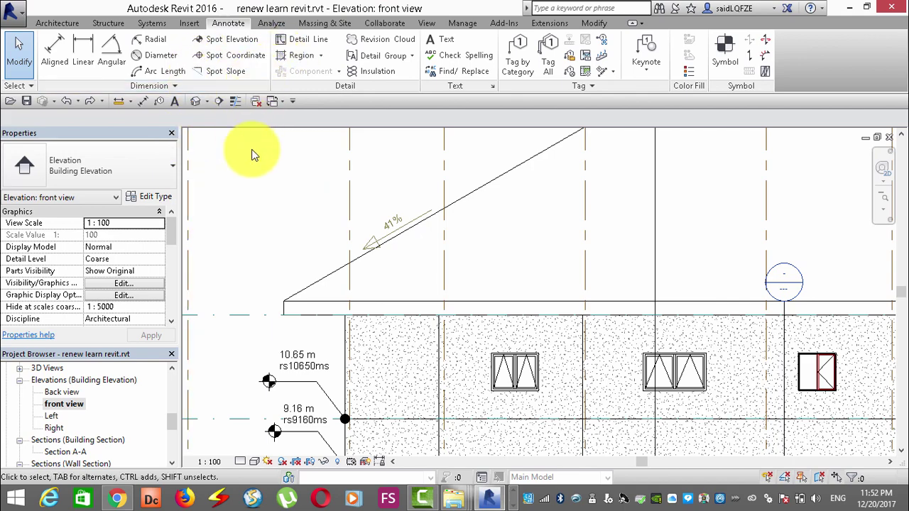
{"action": "scroll", "coordinate": [199, 177], "scroll_direction": "down", "scroll_amount": 2}
{"action": "scroll", "coordinate": [224, 202], "scroll_direction": "down", "scroll_amount": 2}
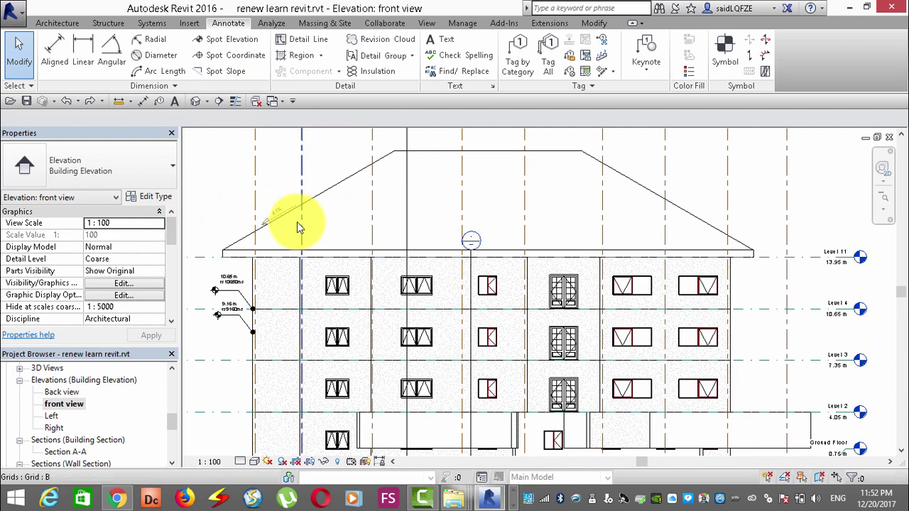
{"action": "scroll", "coordinate": [333, 171], "scroll_direction": "down", "scroll_amount": 2}
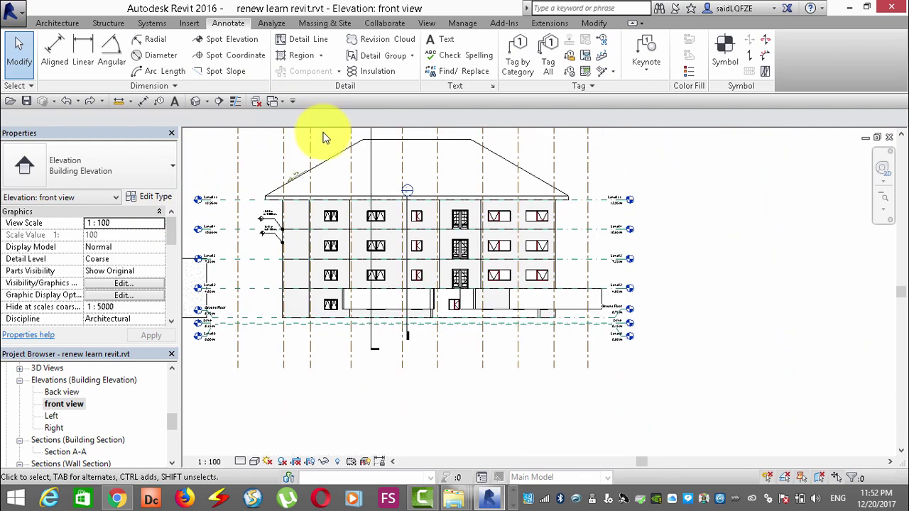
{"action": "scroll", "coordinate": [416, 217], "scroll_direction": "up", "scroll_amount": 1}
{"action": "scroll", "coordinate": [422, 213], "scroll_direction": "up", "scroll_amount": 2}
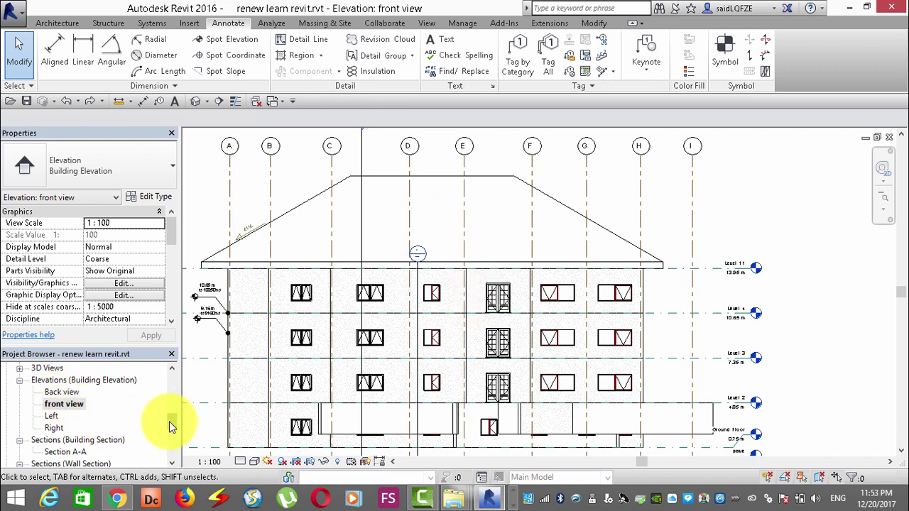
{"action": "left_click_drag", "start_coordinate": [171, 421], "coordinate": [172, 384]}
Open the Ground Floor plan view from the Project Browser and zoom around it
{"action": "left_click", "coordinate": [69, 405]}
{"action": "double_click", "coordinate": [69, 406]}
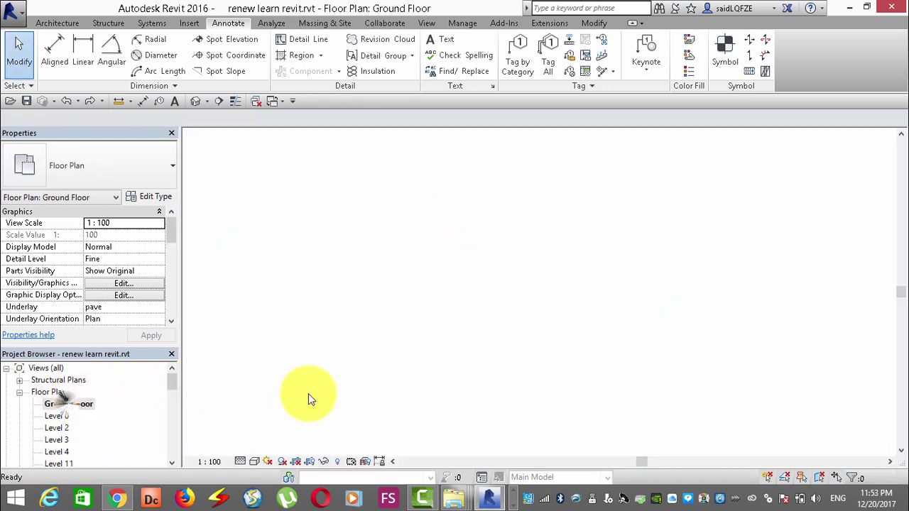
{"action": "scroll", "coordinate": [609, 203], "scroll_direction": "up", "scroll_amount": 2}
{"action": "scroll", "coordinate": [474, 356], "scroll_direction": "up", "scroll_amount": 4}
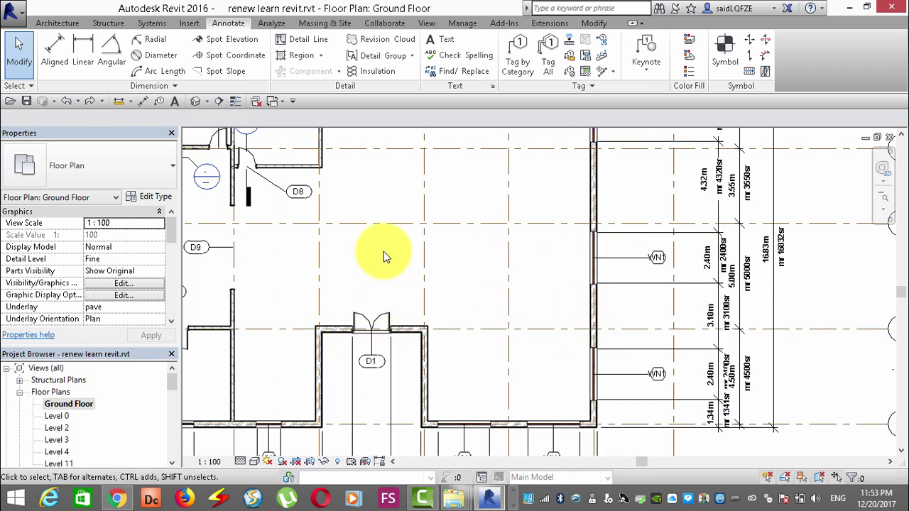
{"action": "scroll", "coordinate": [359, 251], "scroll_direction": "down", "scroll_amount": 1}
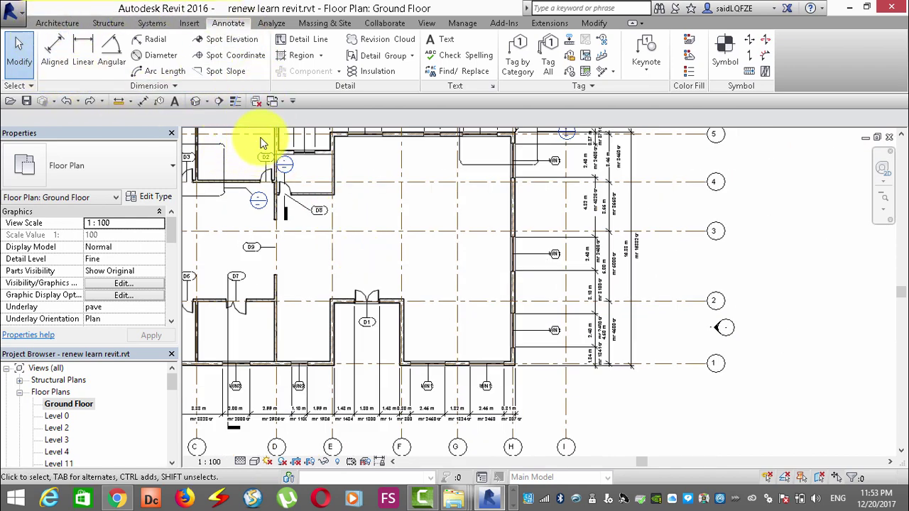
{"action": "scroll", "coordinate": [284, 156], "scroll_direction": "down", "scroll_amount": 1}
{"action": "scroll", "coordinate": [298, 199], "scroll_direction": "down", "scroll_amount": 1}
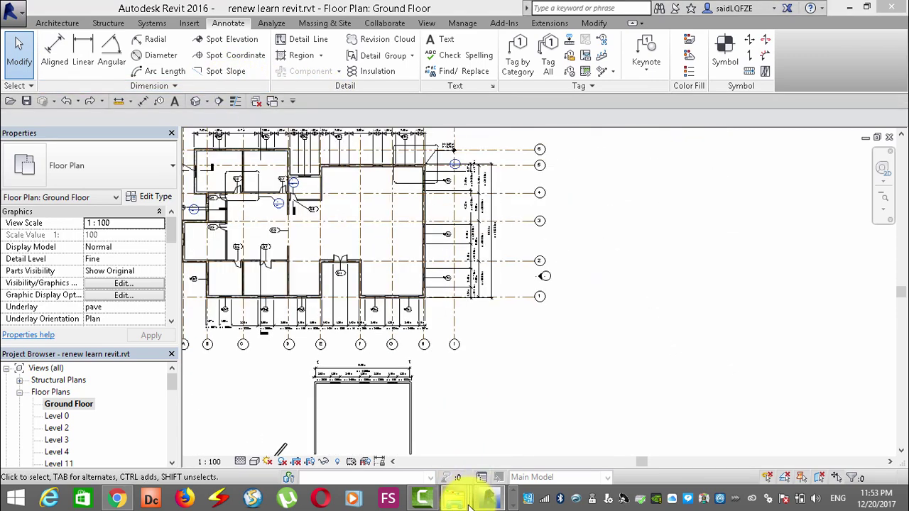
Close the stray File Explorer window, zoom to the full plan, and show the Architecture tools
{"action": "key", "text": "super+e"}
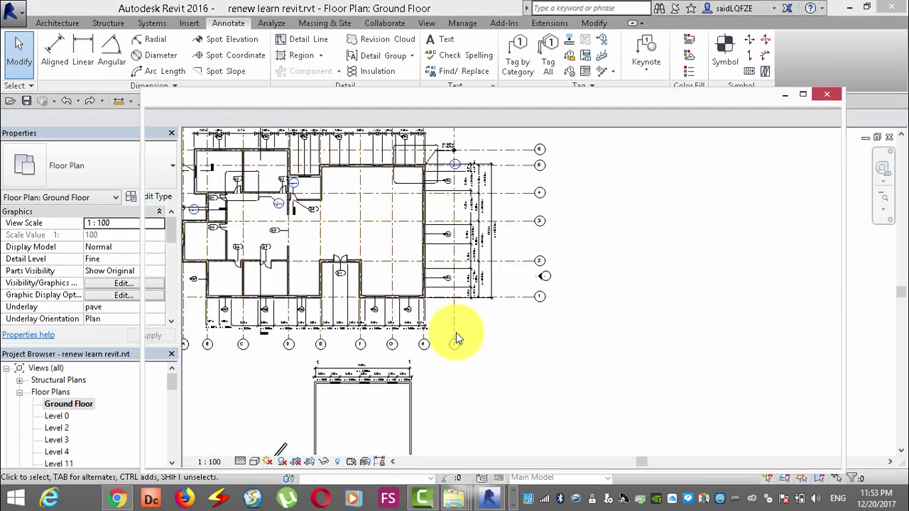
{"action": "left_click", "coordinate": [839, 96]}
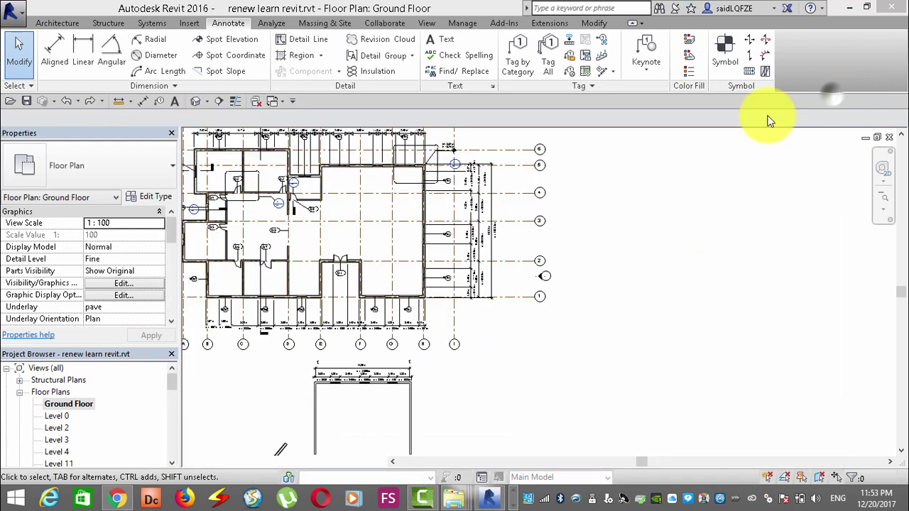
{"action": "scroll", "coordinate": [641, 291], "scroll_direction": "up", "scroll_amount": 3}
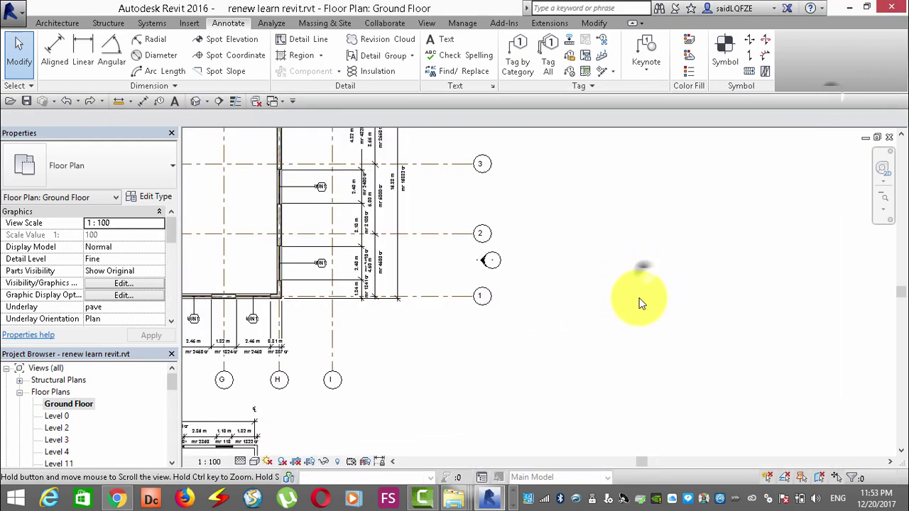
{"action": "scroll", "coordinate": [717, 330], "scroll_direction": "up", "scroll_amount": 2}
{"action": "scroll", "coordinate": [716, 348], "scroll_direction": "down", "scroll_amount": 6}
{"action": "scroll", "coordinate": [611, 347], "scroll_direction": "up", "scroll_amount": 1}
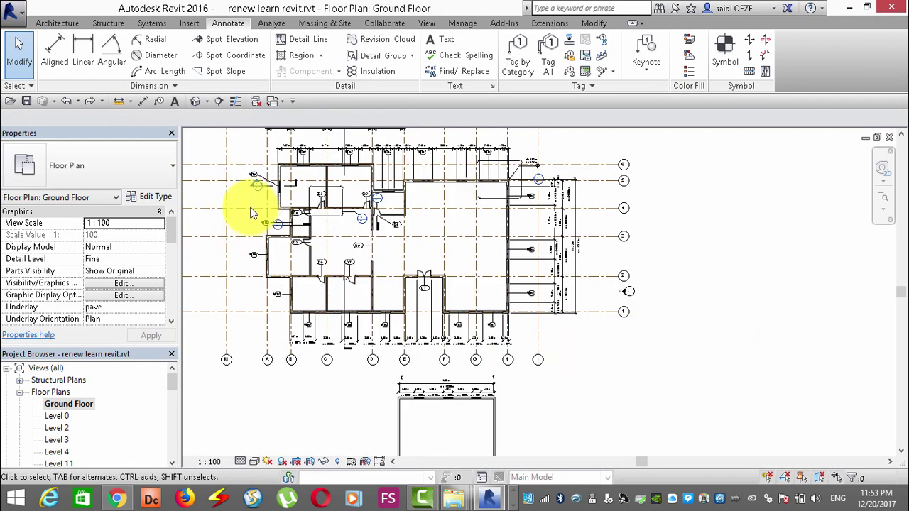
{"action": "left_click", "coordinate": [63, 22]}
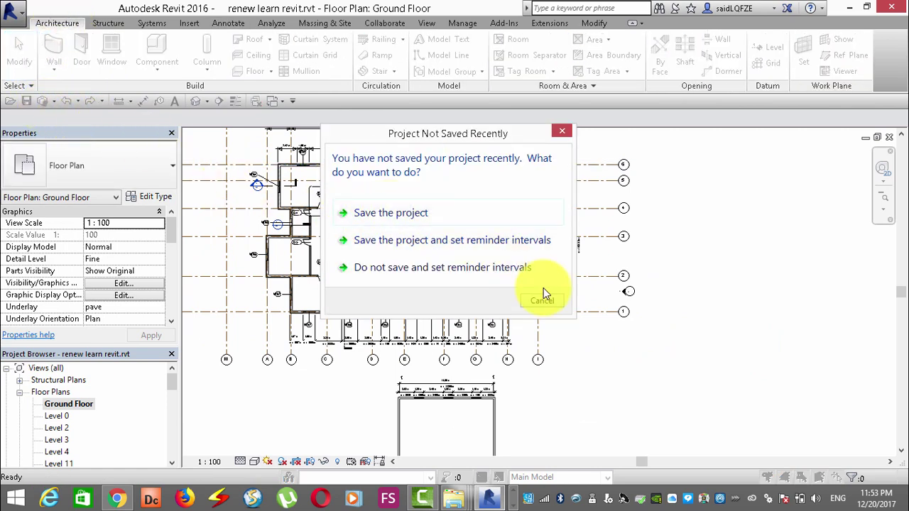
Dismiss the save reminder, then start and cancel a first inscribed hexagon wall
{"action": "left_click", "coordinate": [543, 301]}
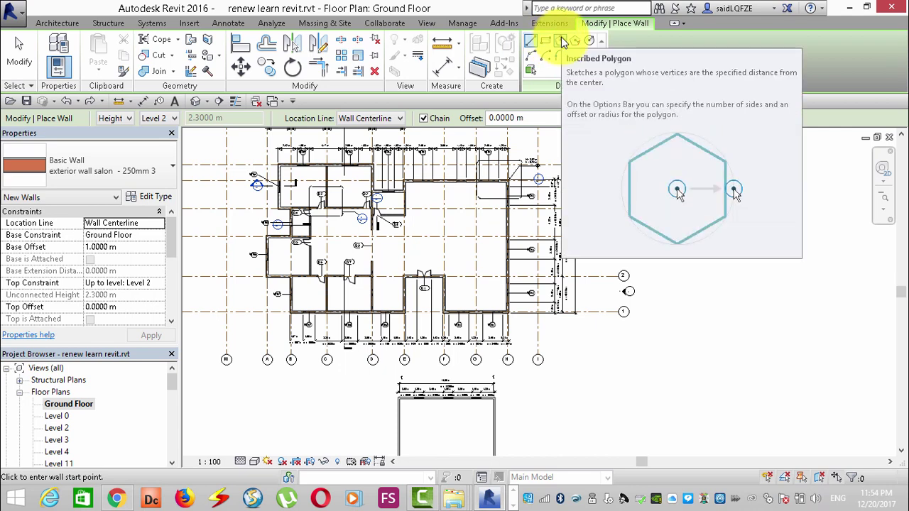
{"action": "left_click", "coordinate": [560, 40]}
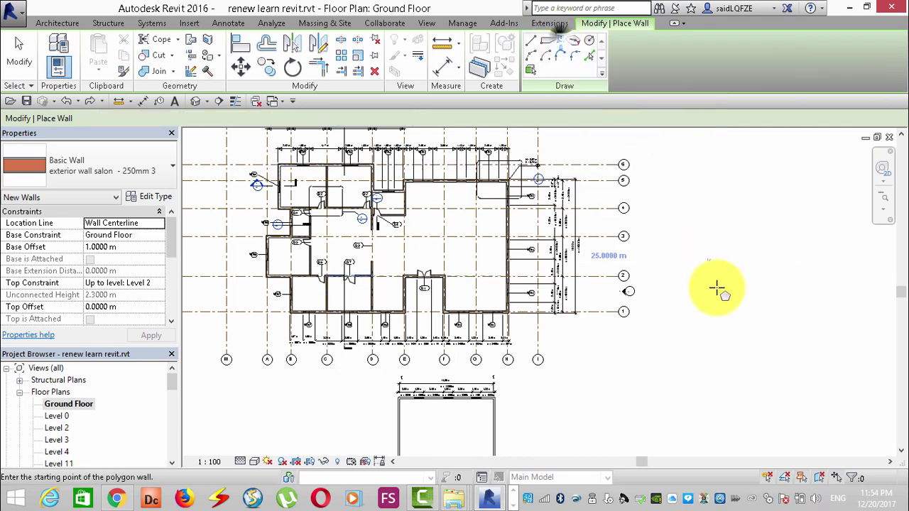
{"action": "left_click", "coordinate": [739, 214]}
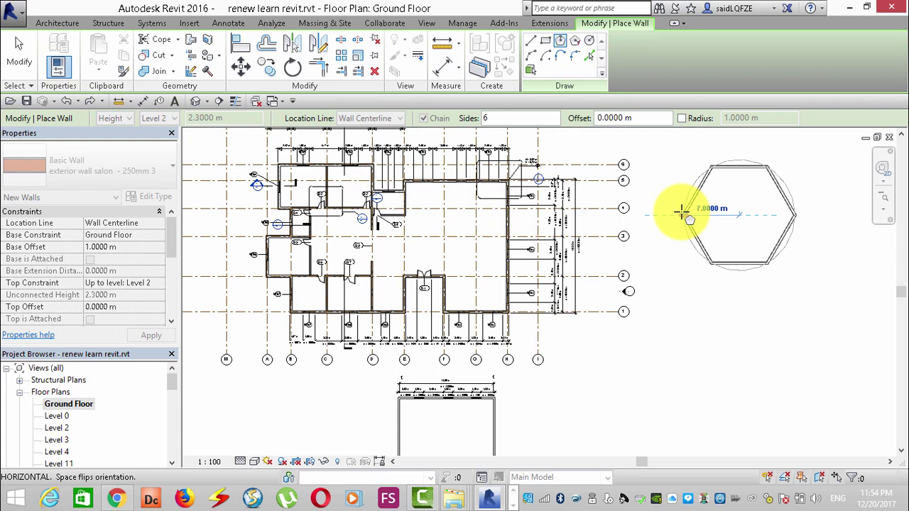
{"action": "scroll", "coordinate": [680, 213], "scroll_direction": "up", "scroll_amount": 3}
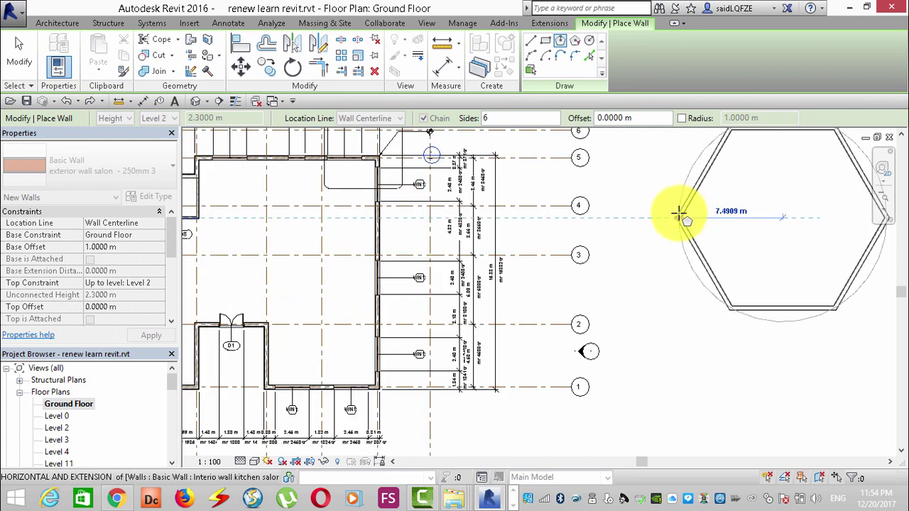
{"action": "key", "text": "Escape"}
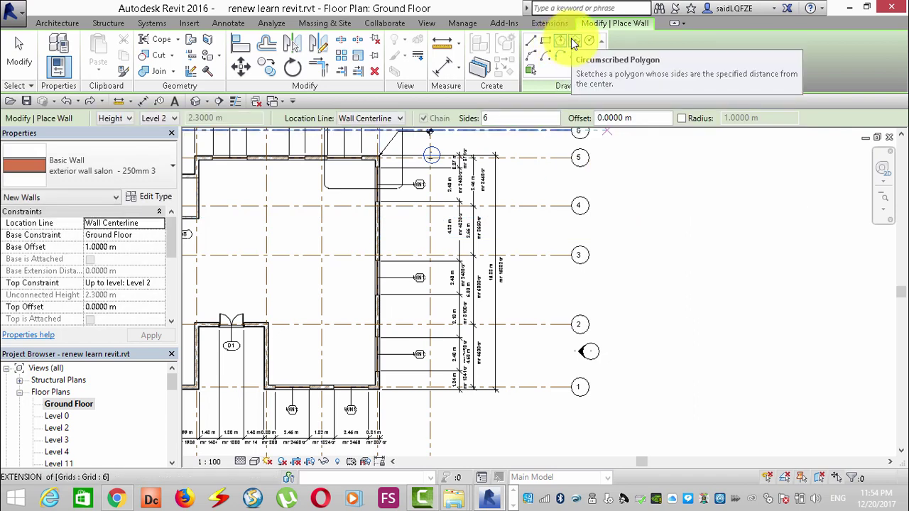
{"action": "mouse_move", "coordinate": [574, 41]}
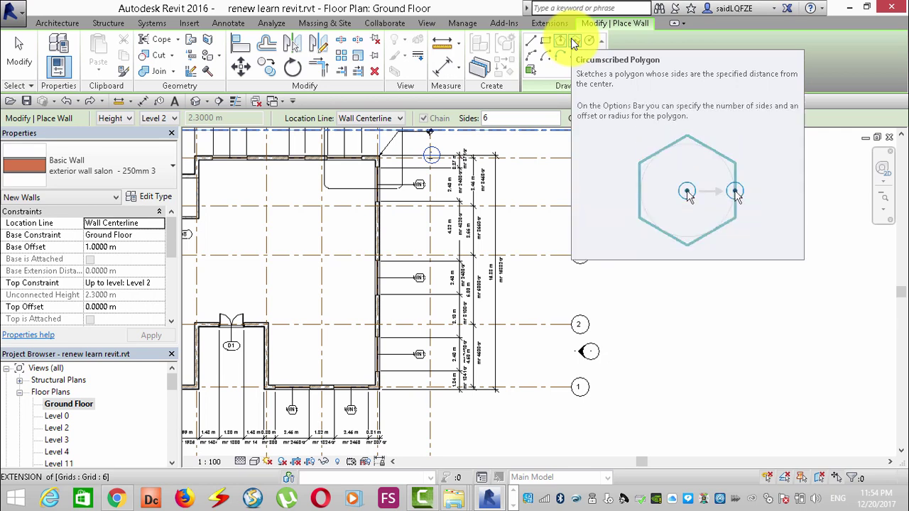
Place an inscribed hexagon wall east of the plan and a circumscribed hexagon below it
{"action": "left_click", "coordinate": [558, 42]}
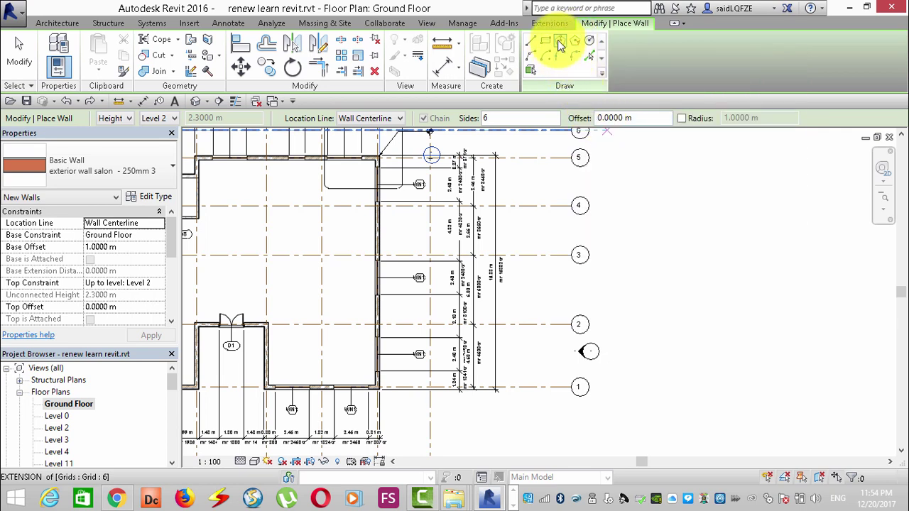
{"action": "left_click", "coordinate": [719, 232]}
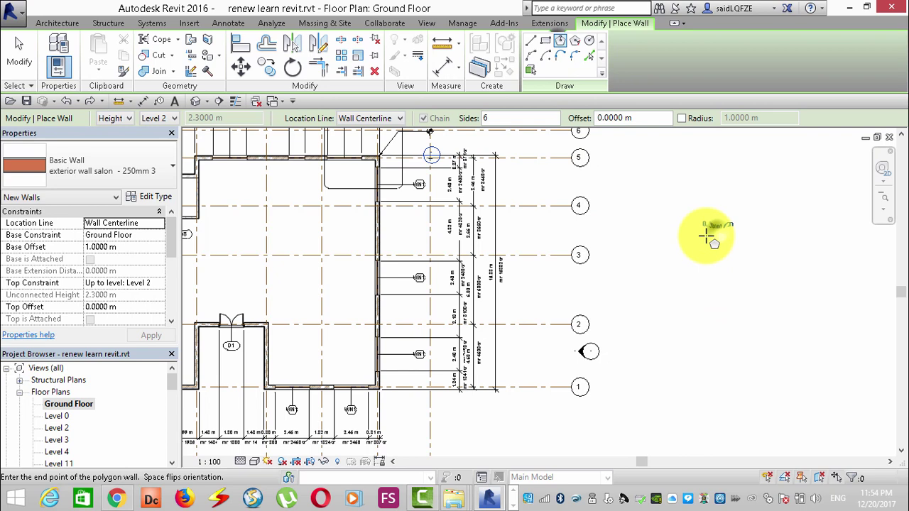
{"action": "left_click", "coordinate": [645, 228]}
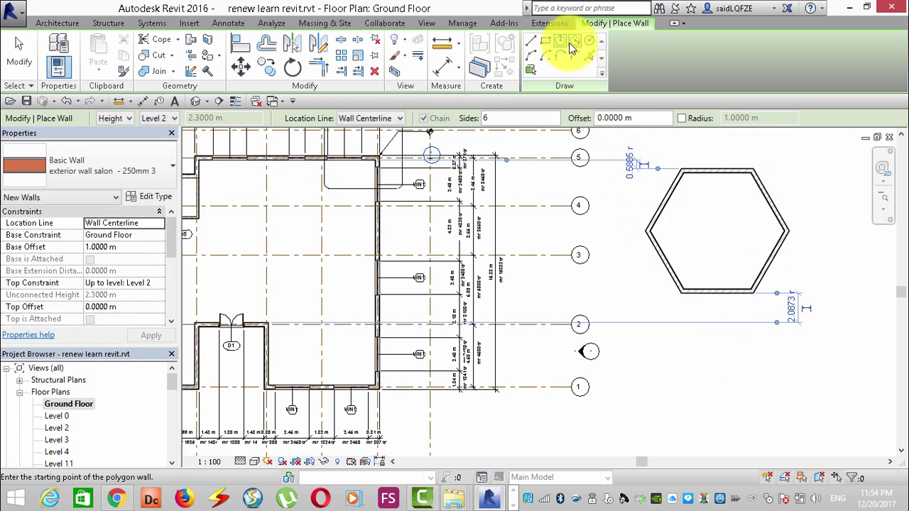
{"action": "left_click", "coordinate": [571, 41]}
{"action": "left_click", "coordinate": [730, 373]}
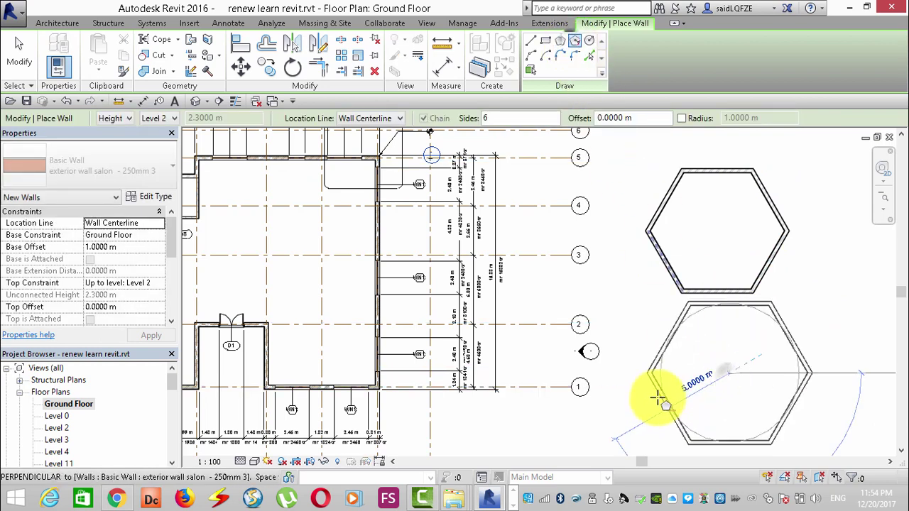
{"action": "left_click", "coordinate": [676, 357]}
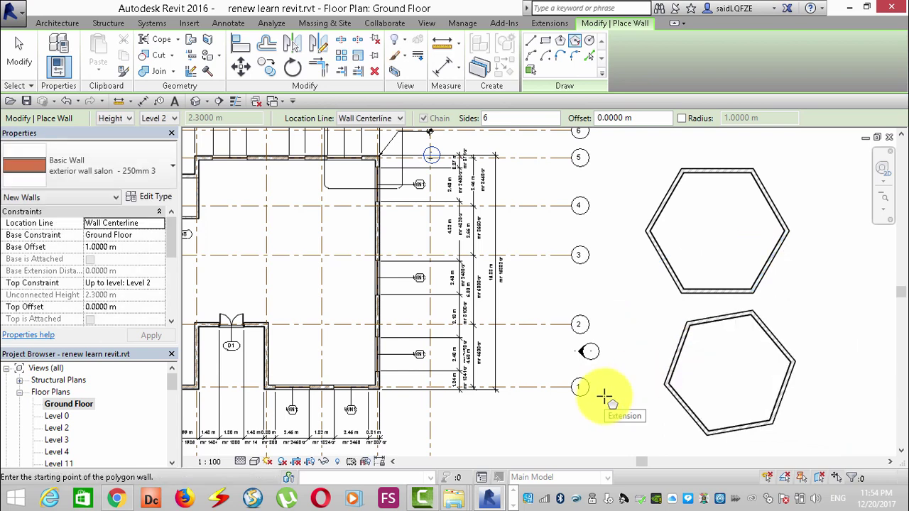
{"action": "key", "text": "Escape"}
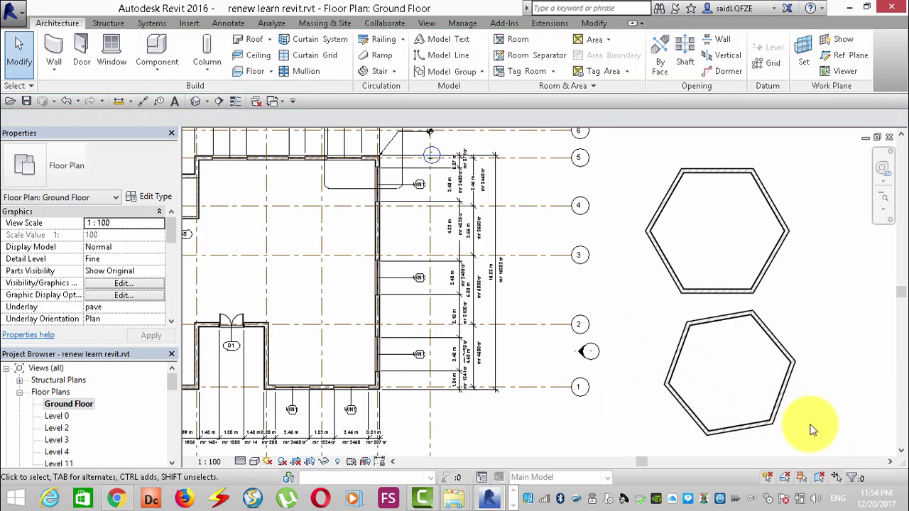
Crossing-select all six walls of the lower hexagon and delete them
{"action": "left_click", "coordinate": [687, 334]}
{"action": "left_click", "coordinate": [660, 325]}
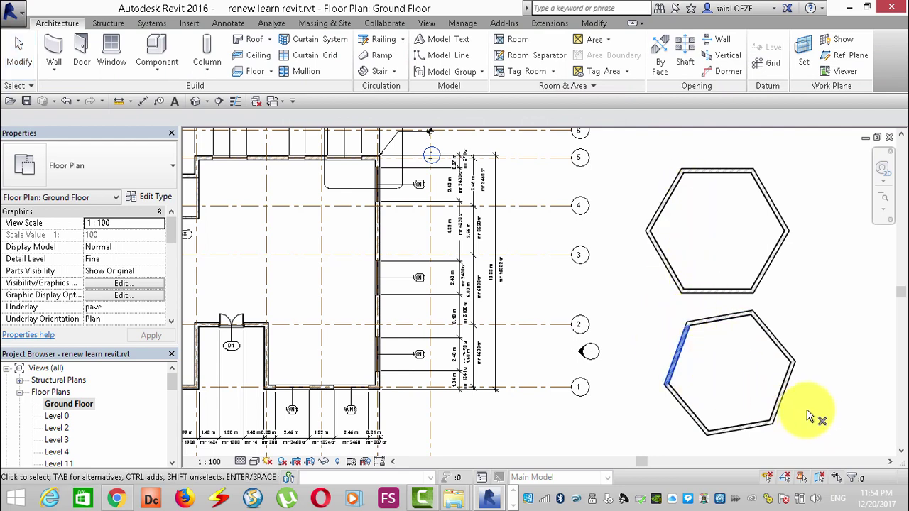
{"action": "left_click_drag", "start_coordinate": [808, 433], "coordinate": [660, 323]}
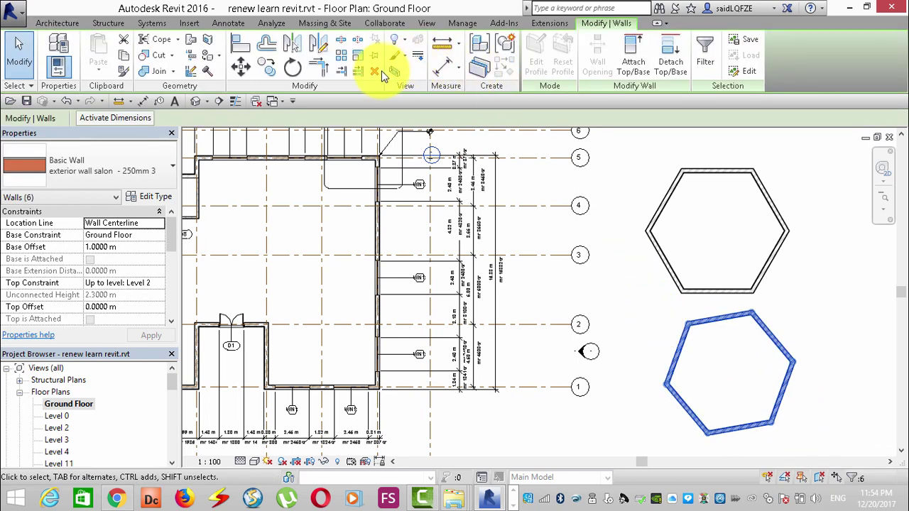
{"action": "left_click", "coordinate": [375, 73]}
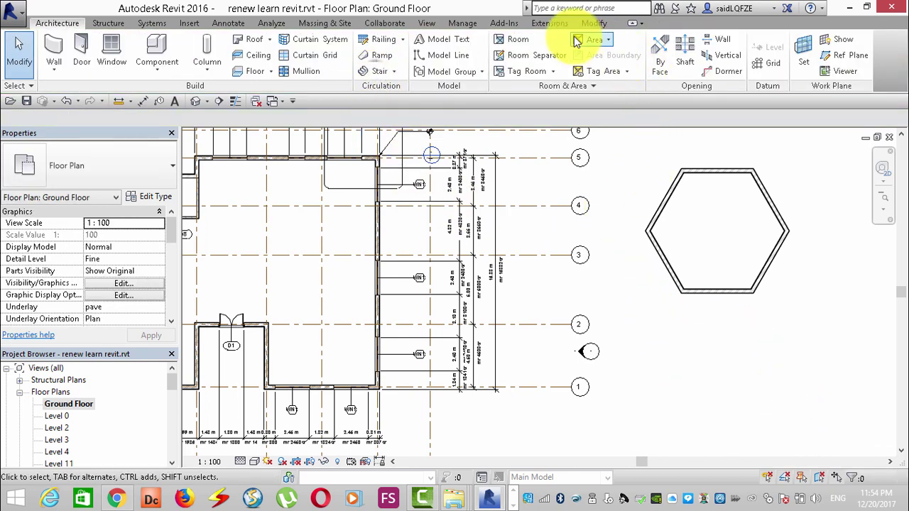
Draw a diagonal test wall beside the hexagon, then delete it
{"action": "left_click", "coordinate": [54, 53]}
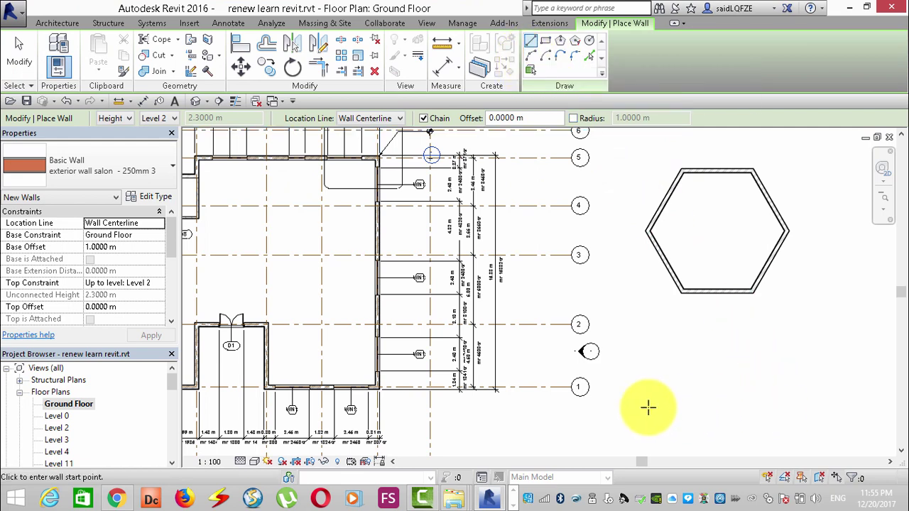
{"action": "left_click", "coordinate": [707, 411]}
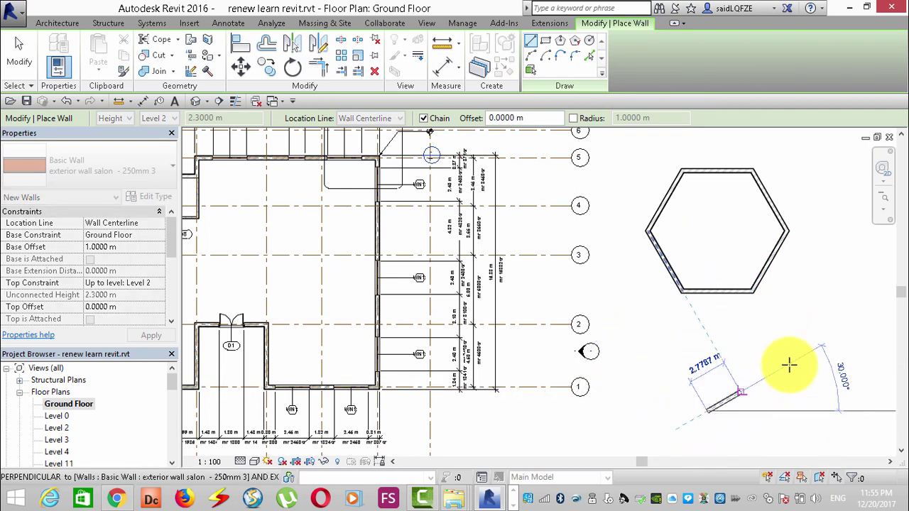
{"action": "left_click", "coordinate": [807, 335]}
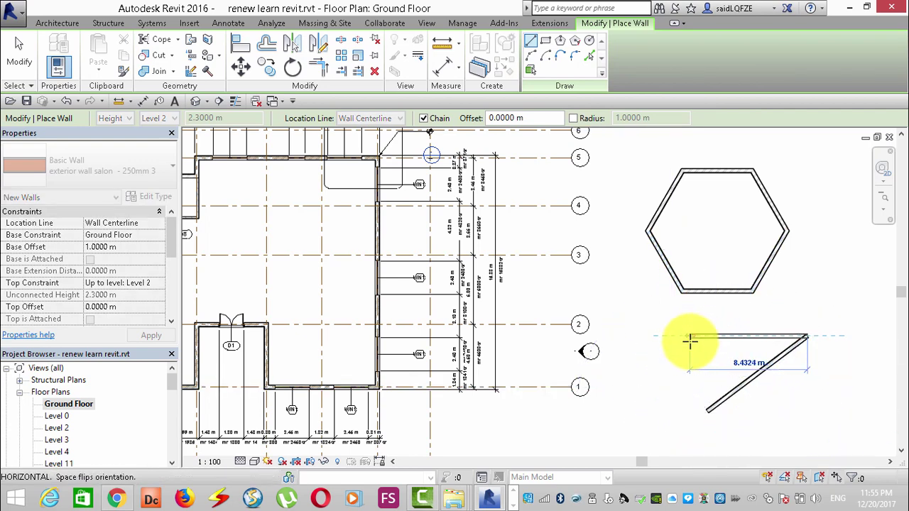
{"action": "right_click", "coordinate": [719, 358]}
{"action": "key", "text": "Escape"}
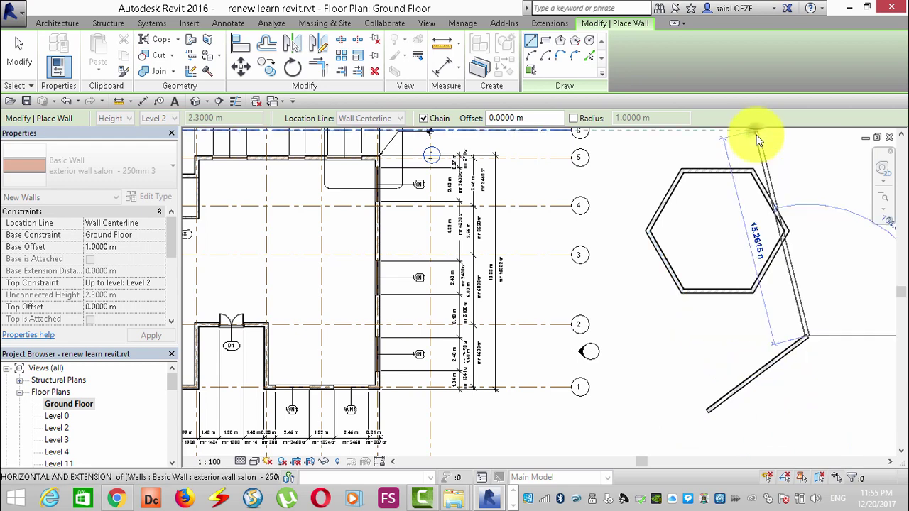
{"action": "key", "text": "Escape"}
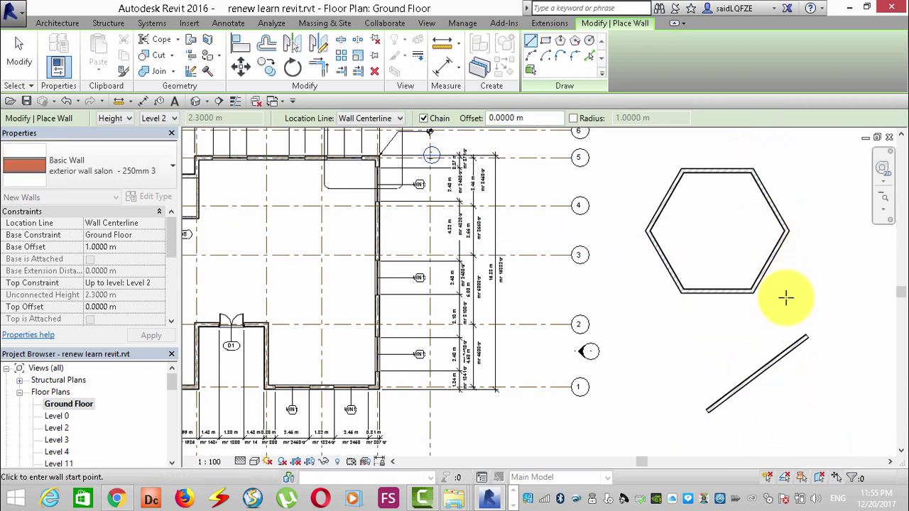
{"action": "key", "text": "Escape"}
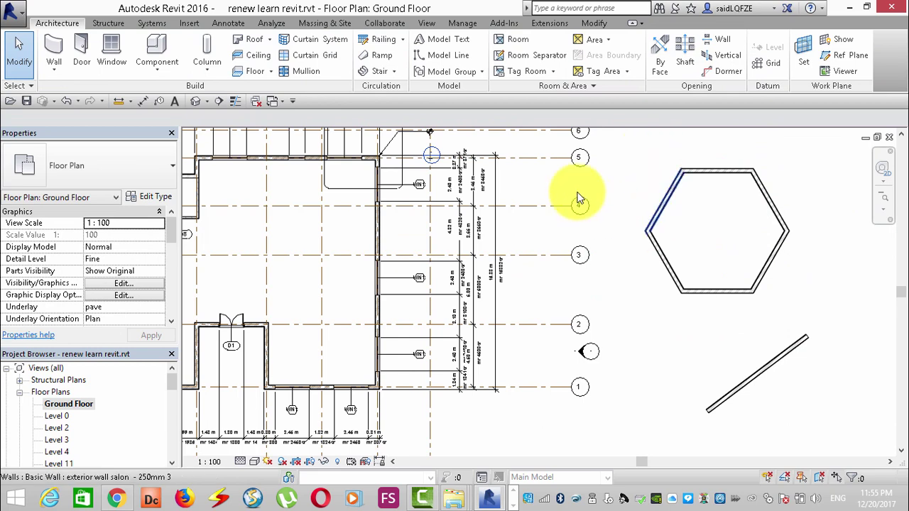
{"action": "left_click", "coordinate": [726, 401]}
{"action": "key", "text": "Delete"}
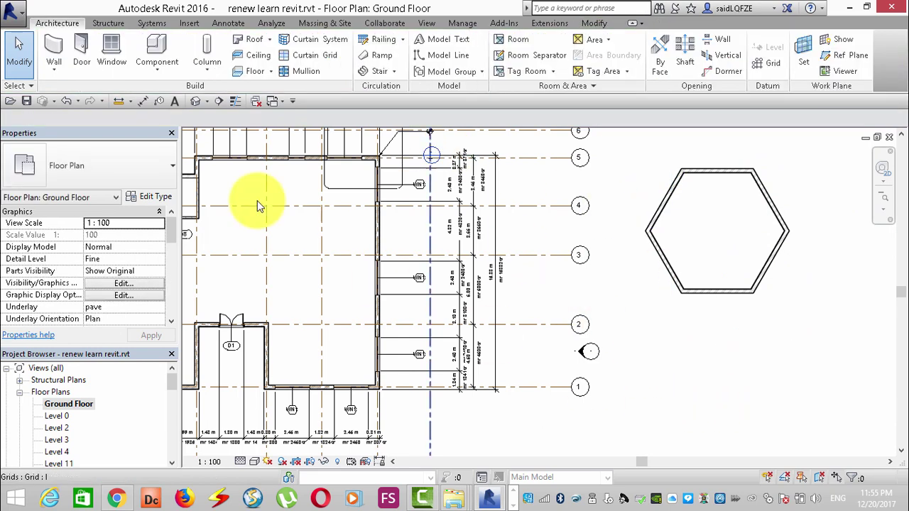
Draw a start-end-radius arc wall beside the hexagon
{"action": "left_click", "coordinate": [55, 47]}
{"action": "left_click", "coordinate": [531, 56]}
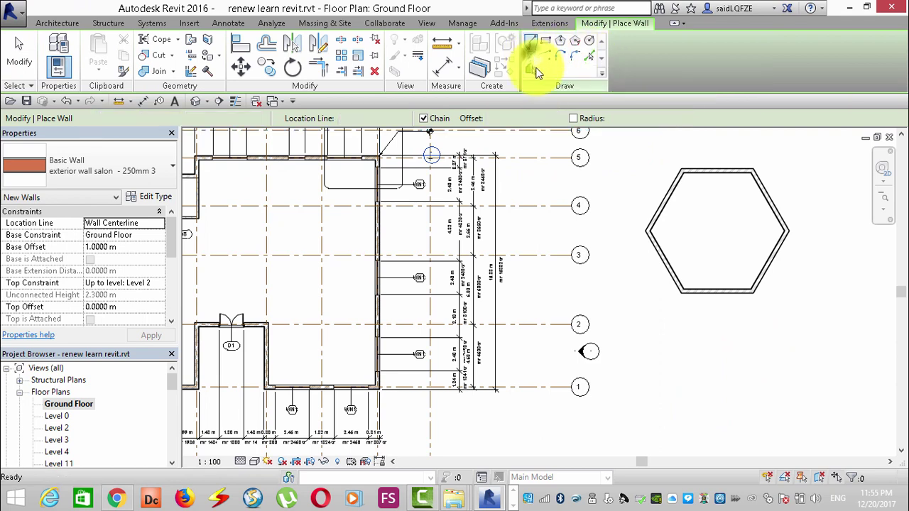
{"action": "left_click", "coordinate": [663, 420]}
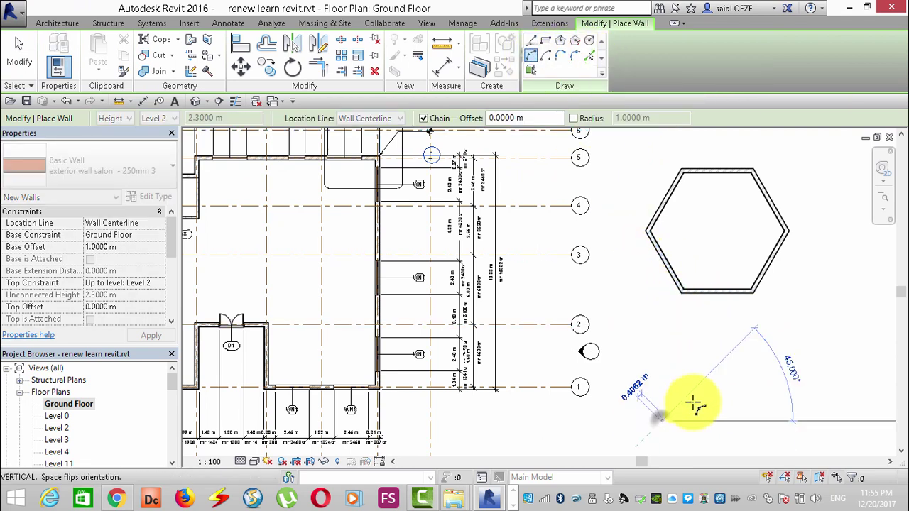
{"action": "left_click", "coordinate": [764, 350]}
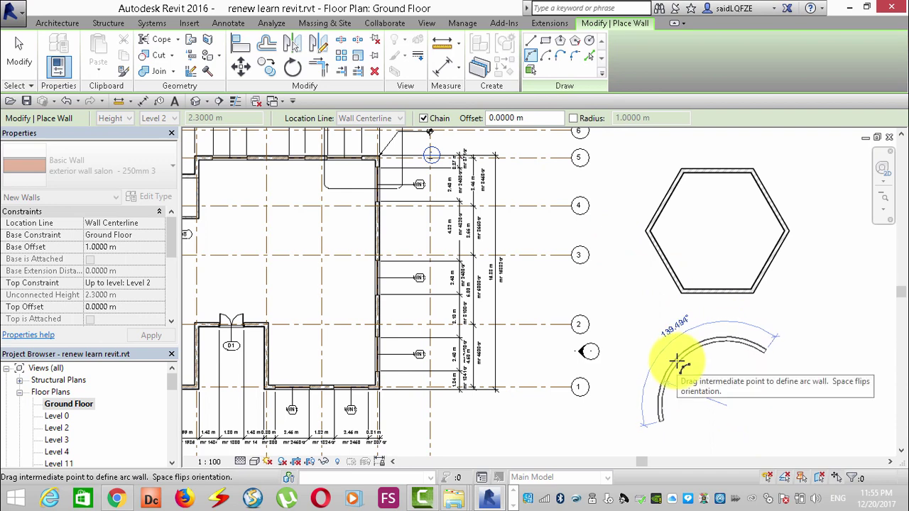
{"action": "left_click", "coordinate": [667, 366]}
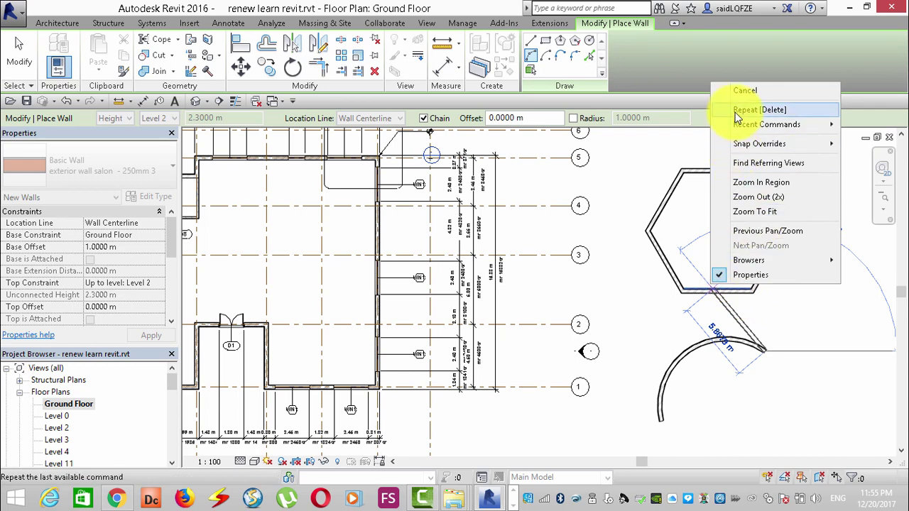
{"action": "left_click", "coordinate": [731, 90]}
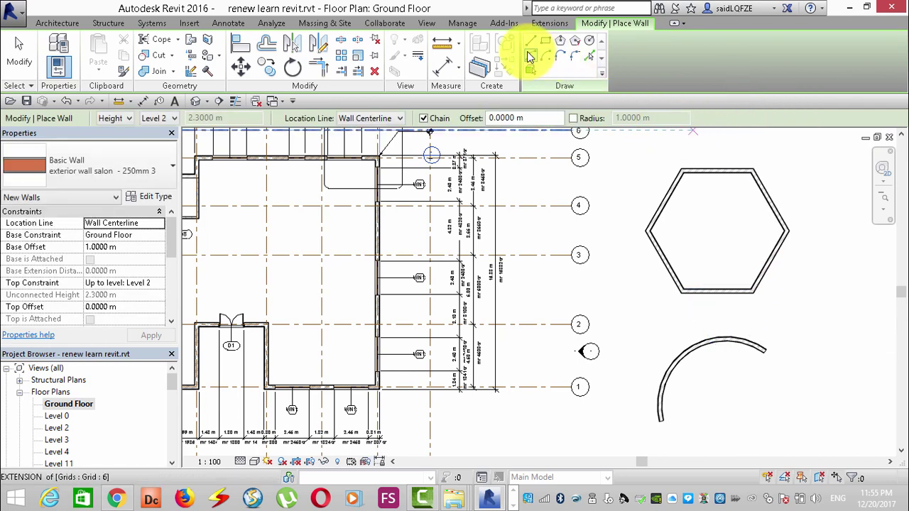
Enable a fixed 15 m radius and draw a 15 m arc wall
{"action": "scroll", "coordinate": [638, 178], "scroll_direction": "down", "scroll_amount": 1}
{"action": "scroll", "coordinate": [579, 164], "scroll_direction": "down", "scroll_amount": 1}
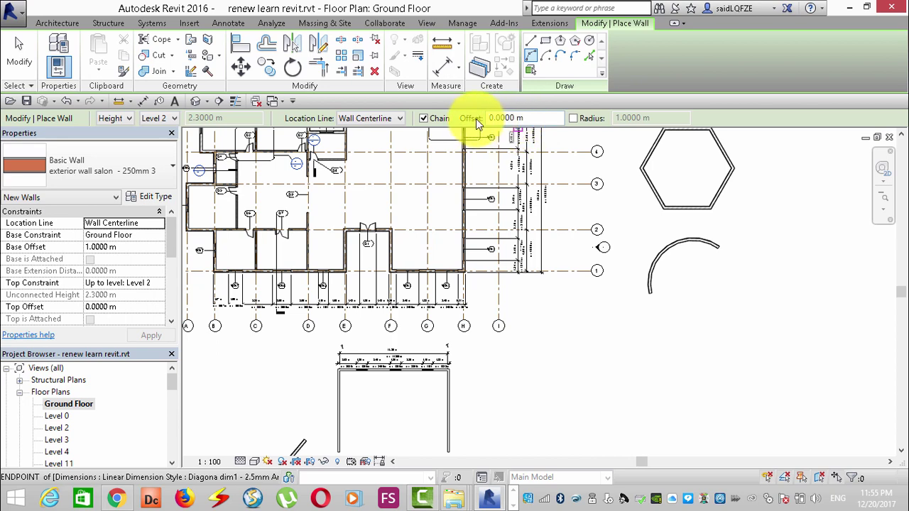
{"action": "left_click", "coordinate": [572, 118]}
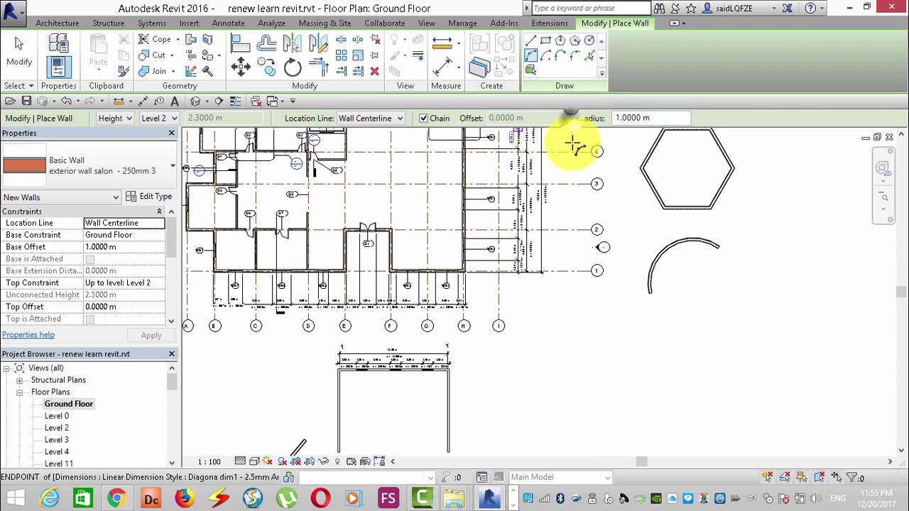
{"action": "left_click_drag", "start_coordinate": [641, 118], "coordinate": [544, 115]}
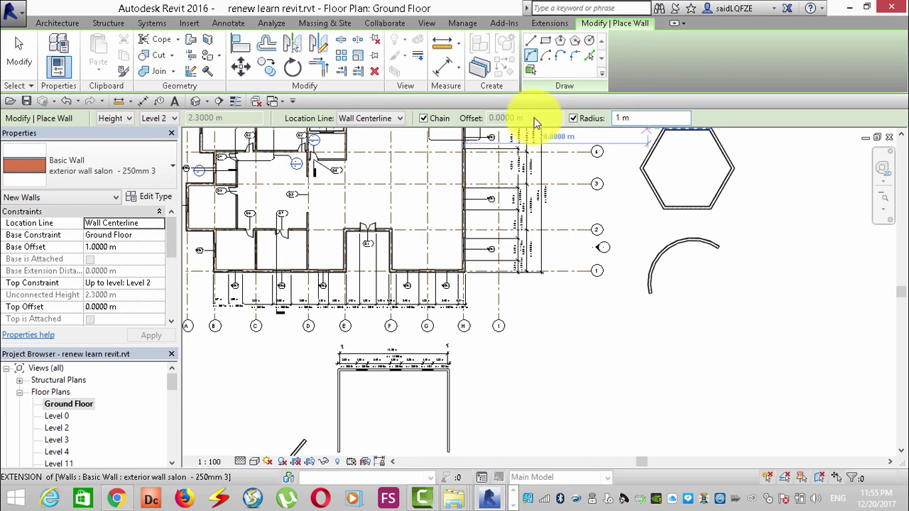
{"action": "type", "text": "5"}
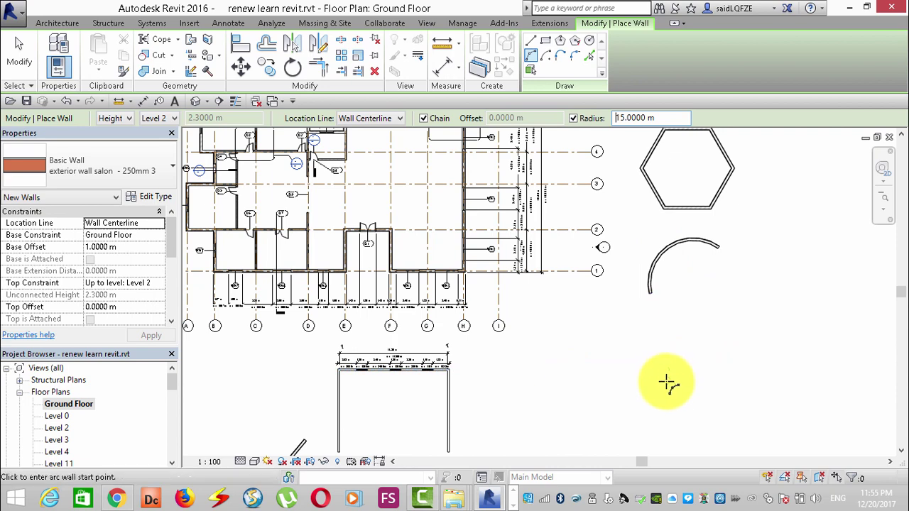
{"action": "left_click", "coordinate": [666, 382]}
{"action": "left_click", "coordinate": [781, 303]}
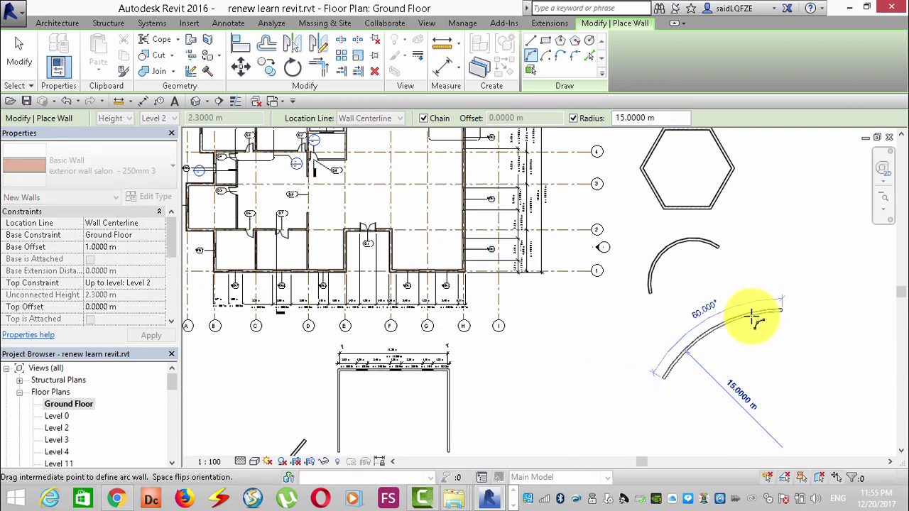
{"action": "left_click", "coordinate": [713, 312]}
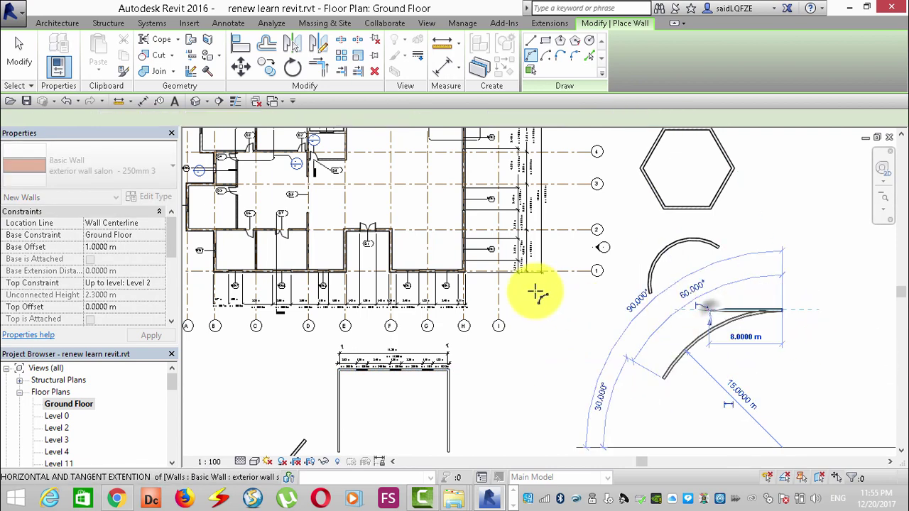
{"action": "right_click", "coordinate": [855, 242]}
{"action": "left_click", "coordinate": [808, 246]}
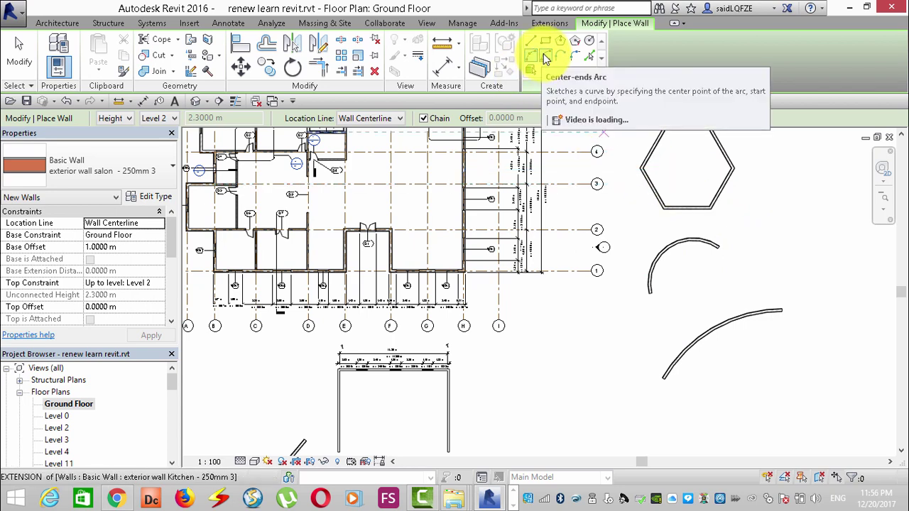
Draw a 6 m radius centre-and-ends arc wall
{"action": "left_click", "coordinate": [546, 57]}
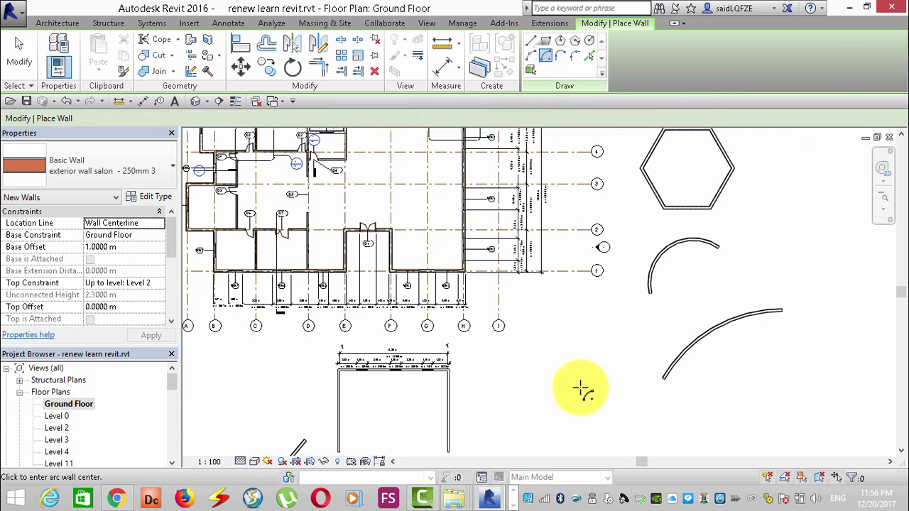
{"action": "left_click", "coordinate": [580, 383]}
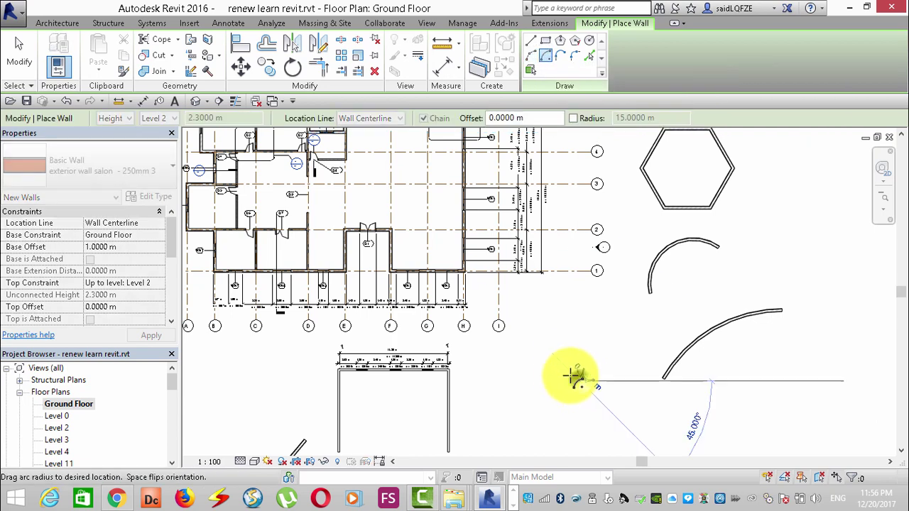
{"action": "left_click", "coordinate": [593, 321]}
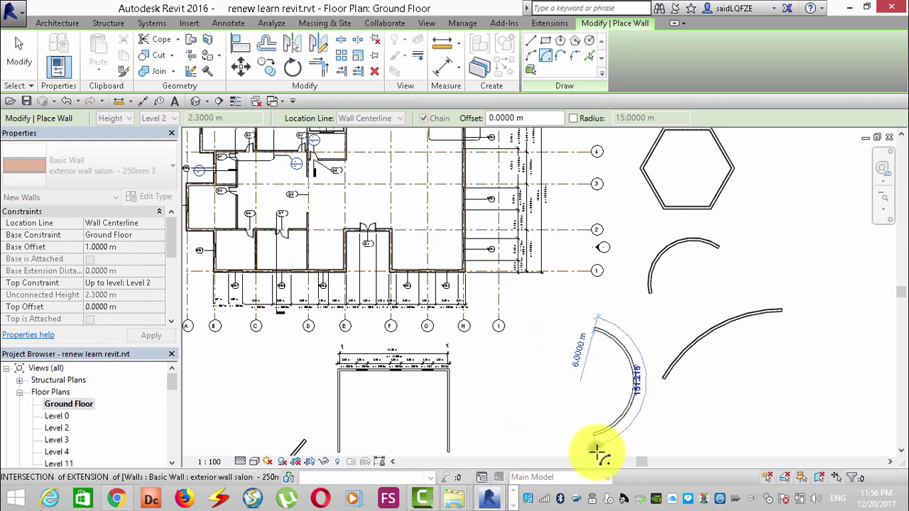
{"action": "left_click", "coordinate": [614, 456]}
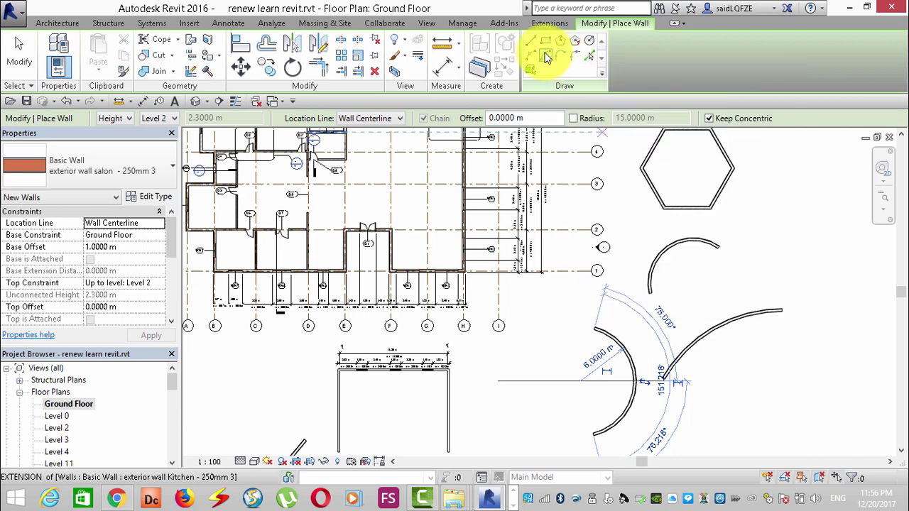
{"action": "left_click", "coordinate": [551, 58]}
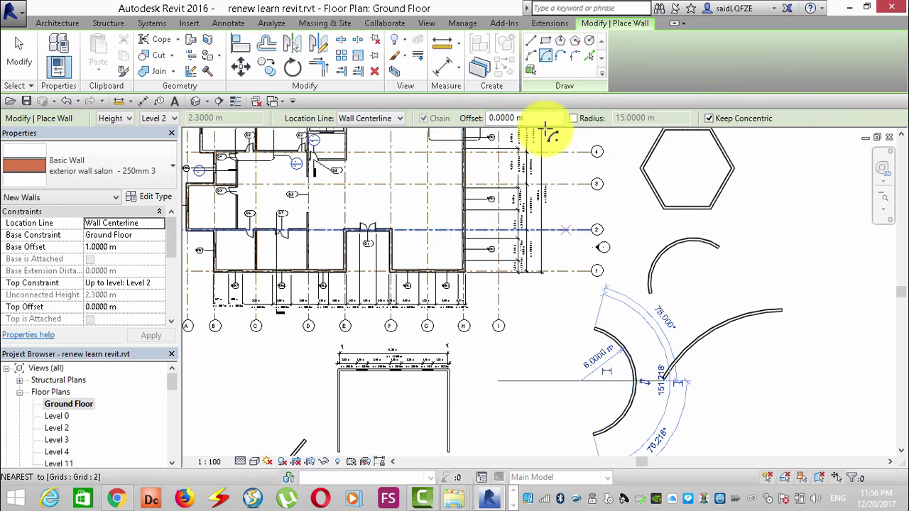
{"action": "scroll", "coordinate": [570, 305], "scroll_direction": "down", "scroll_amount": 3}
{"action": "scroll", "coordinate": [570, 305], "scroll_direction": "up", "scroll_amount": 2}
{"action": "scroll", "coordinate": [572, 320], "scroll_direction": "up", "scroll_amount": 2}
{"action": "scroll", "coordinate": [576, 300], "scroll_direction": "up", "scroll_amount": 1}
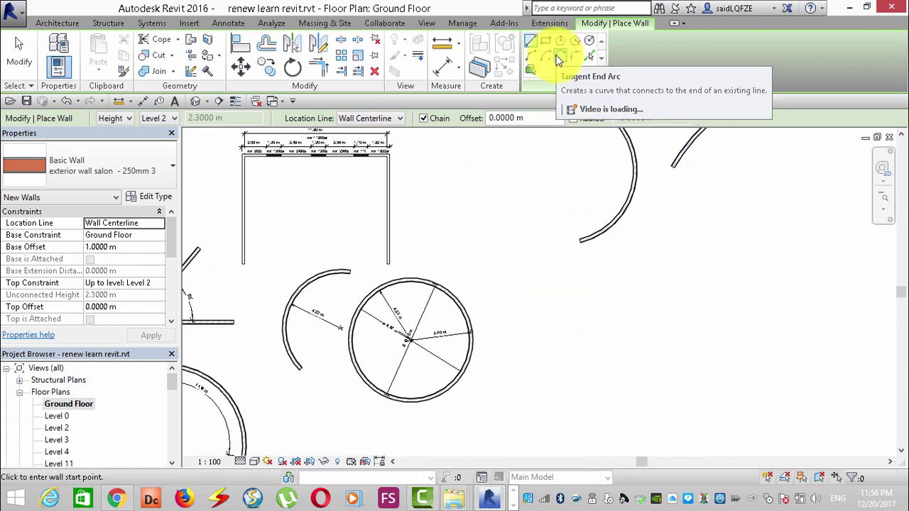
Chain tangent end arc walls from the existing arc's end, including a 74.542° arc
{"action": "left_click", "coordinate": [559, 59]}
{"action": "left_click", "coordinate": [579, 240]}
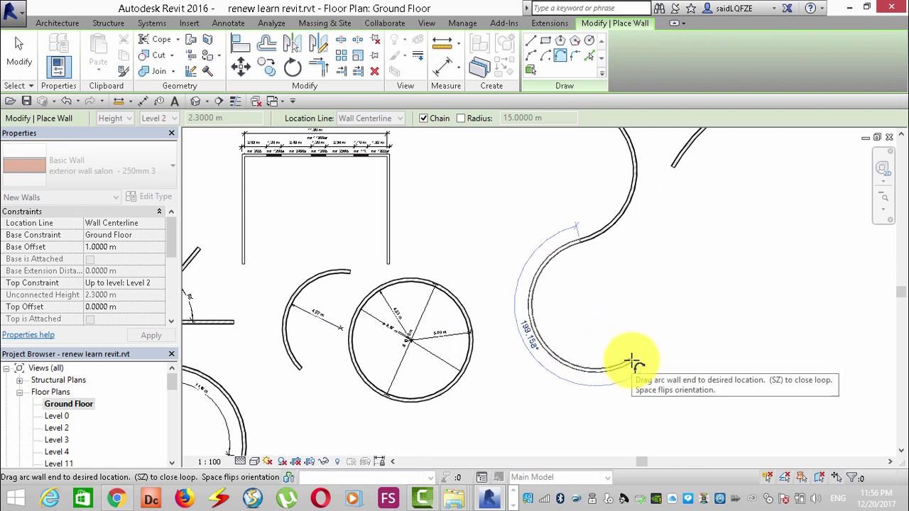
{"action": "left_click", "coordinate": [633, 361]}
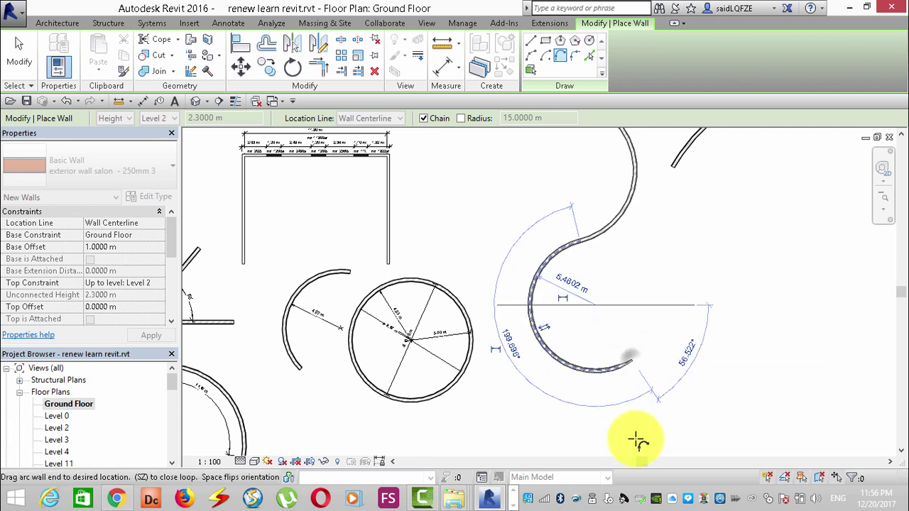
{"action": "left_click", "coordinate": [673, 424]}
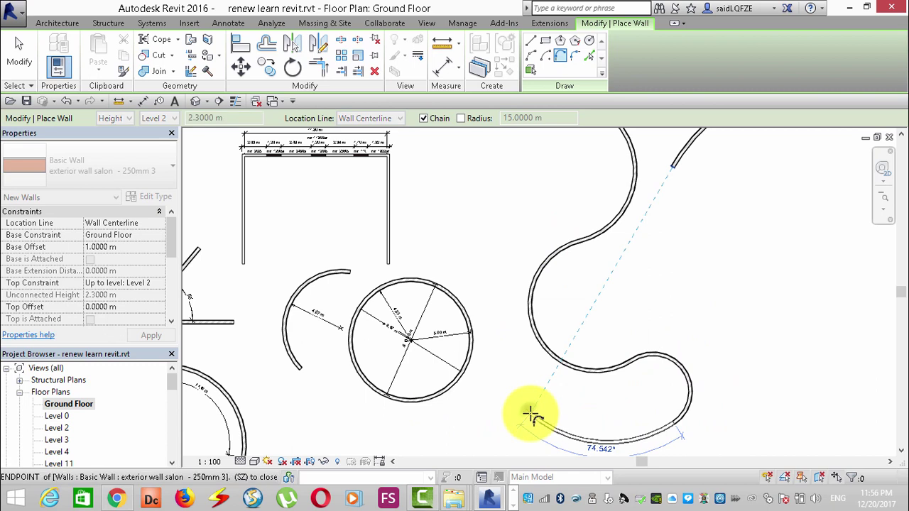
{"action": "left_click", "coordinate": [531, 415]}
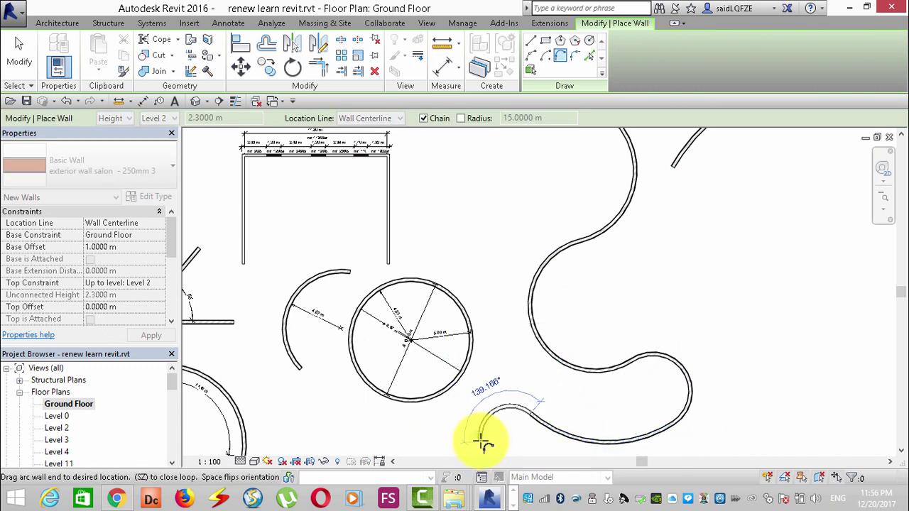
{"action": "left_click", "coordinate": [483, 443]}
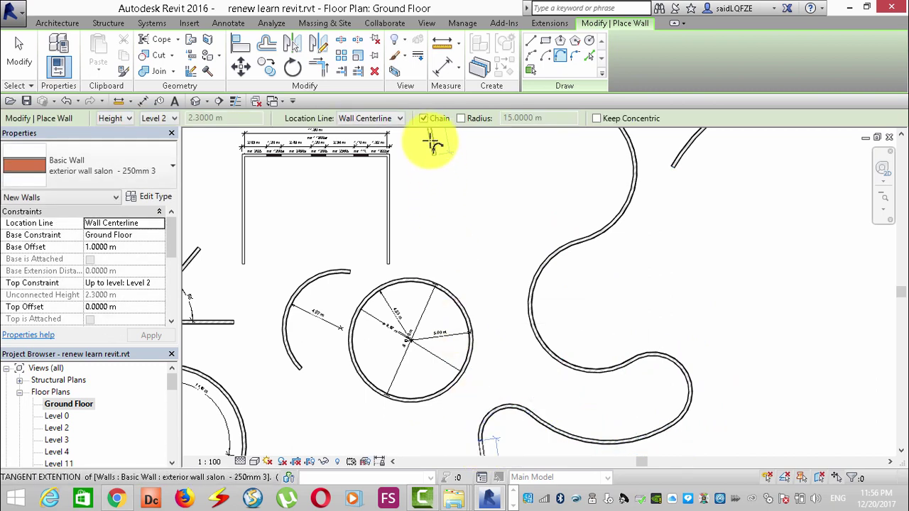
{"action": "scroll", "coordinate": [429, 11], "scroll_direction": "down", "scroll_amount": 3}
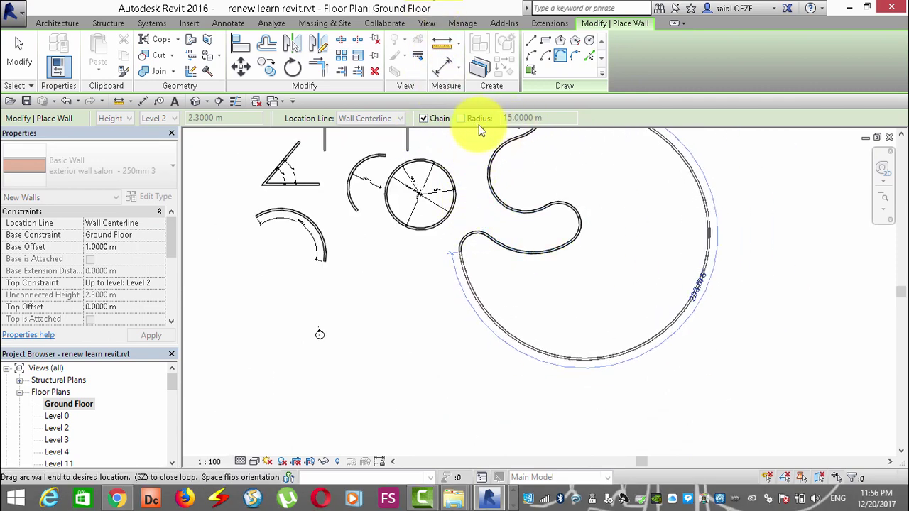
Add a 15 m radius tangent arc and a wide closing arc wall, then stop the chain
{"action": "left_click", "coordinate": [459, 118]}
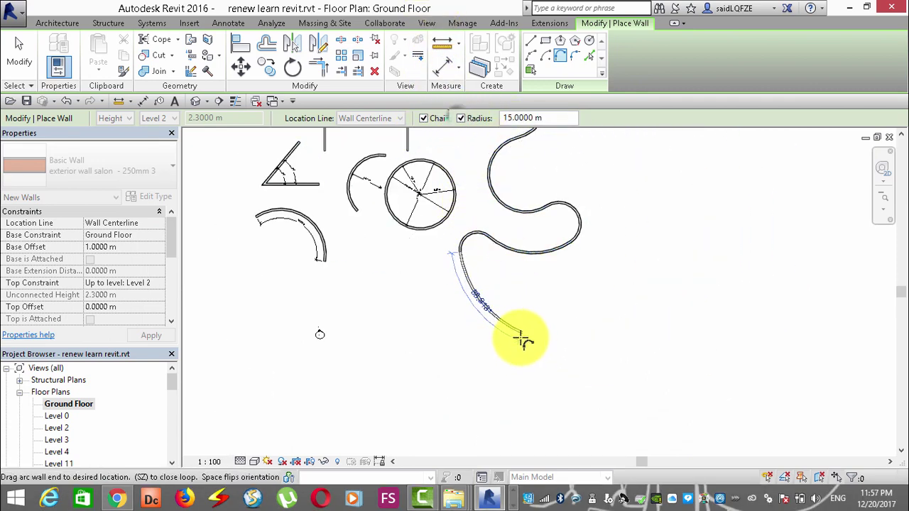
{"action": "left_click", "coordinate": [578, 347]}
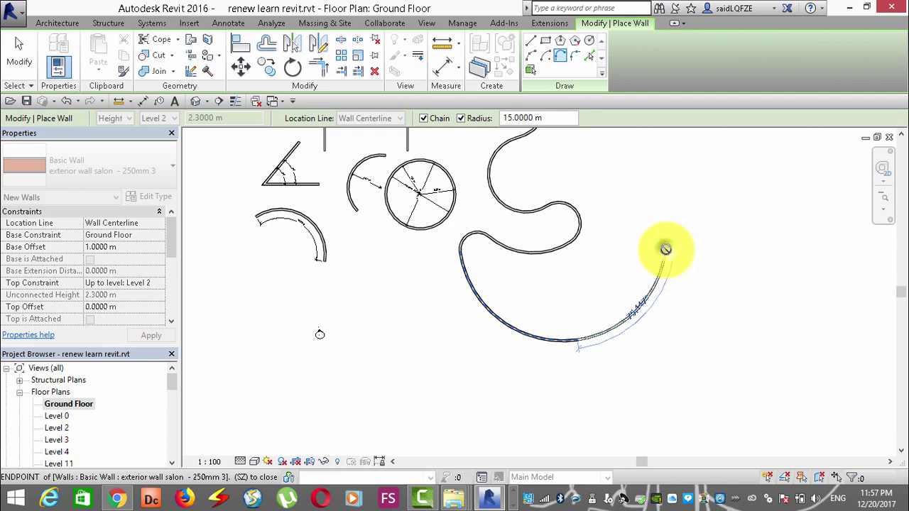
{"action": "left_click", "coordinate": [665, 250]}
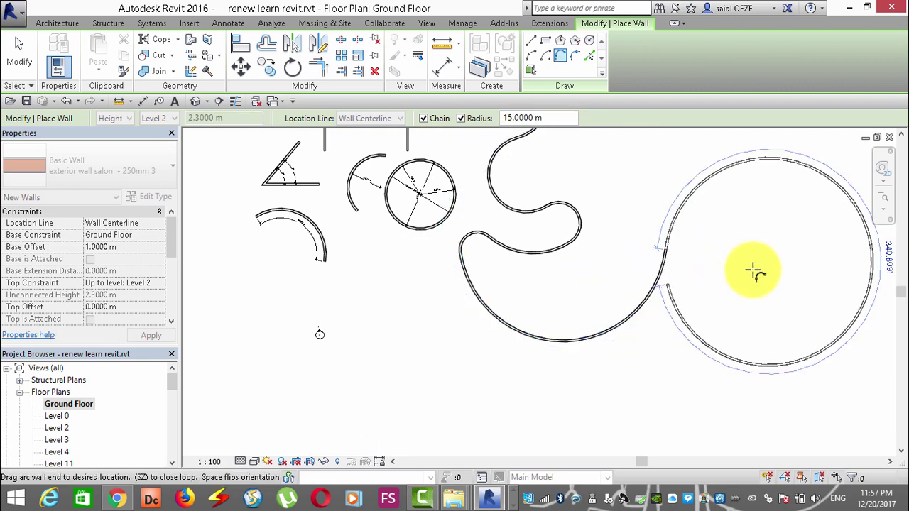
{"action": "right_click", "coordinate": [715, 256]}
{"action": "left_click", "coordinate": [742, 256]}
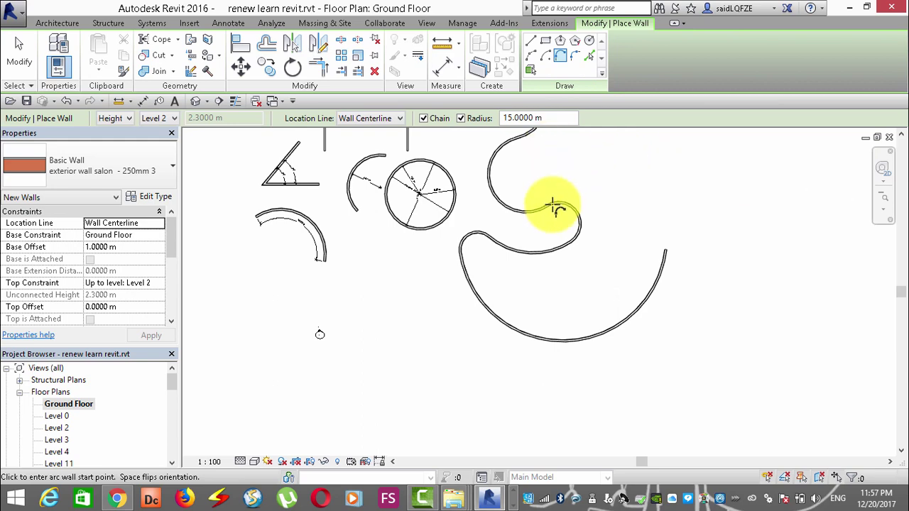
Draw an L-shaped corner of a horizontal and a vertical straight wall below the building
{"action": "left_click", "coordinate": [533, 42]}
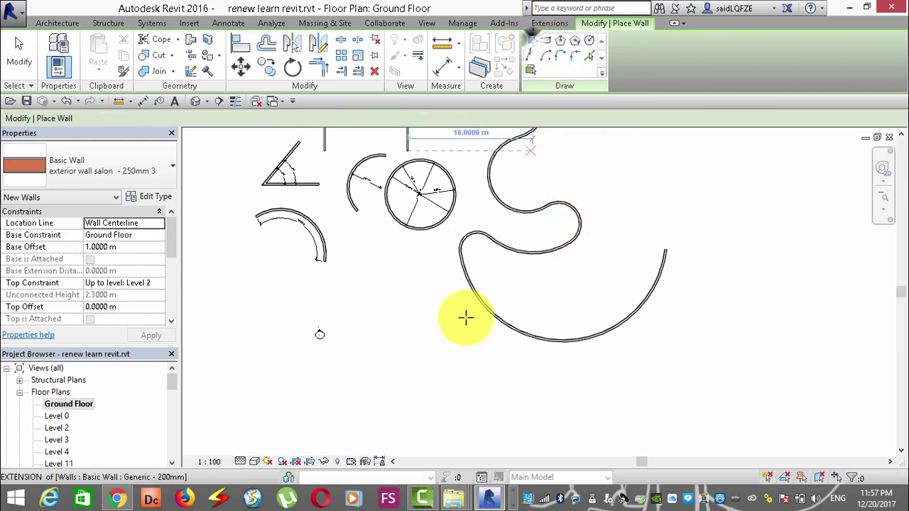
{"action": "scroll", "coordinate": [608, 305], "scroll_direction": "down", "scroll_amount": 3}
{"action": "scroll", "coordinate": [472, 332], "scroll_direction": "up", "scroll_amount": 3}
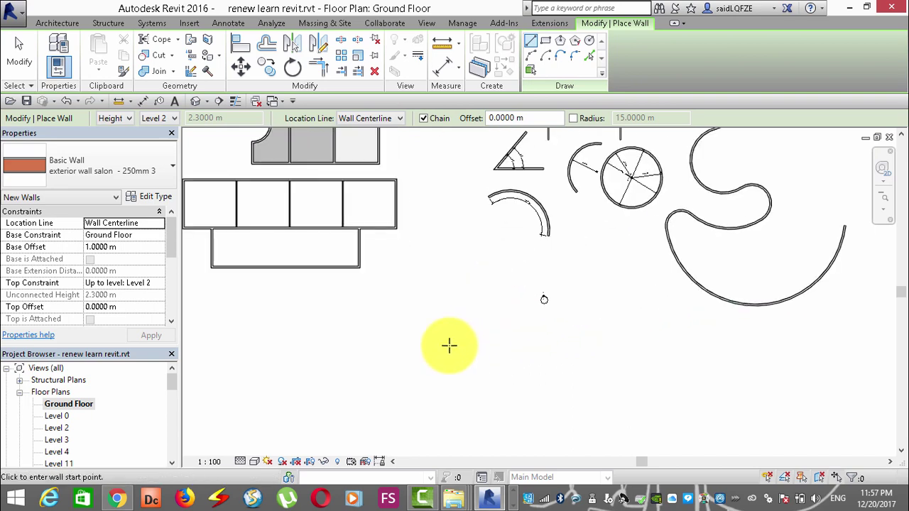
{"action": "left_click", "coordinate": [379, 351]}
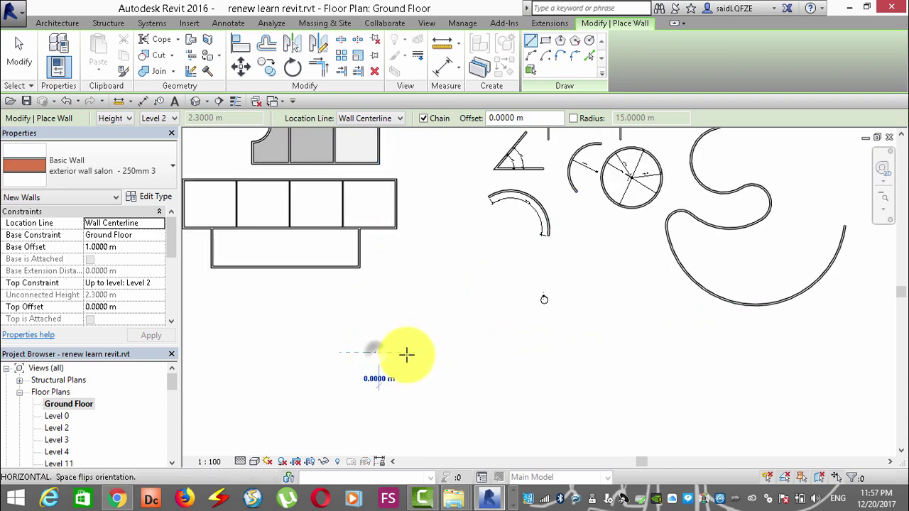
{"action": "left_click", "coordinate": [469, 352]}
{"action": "left_click", "coordinate": [469, 424]}
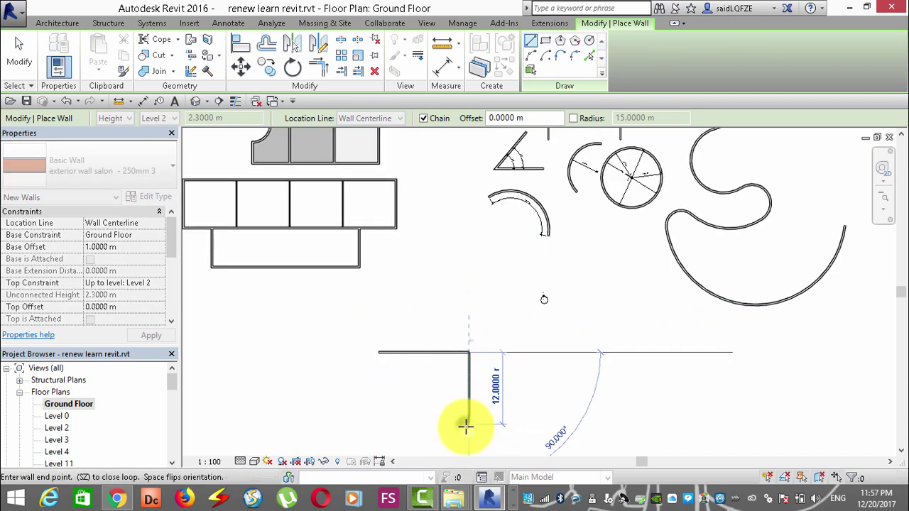
{"action": "right_click", "coordinate": [548, 366]}
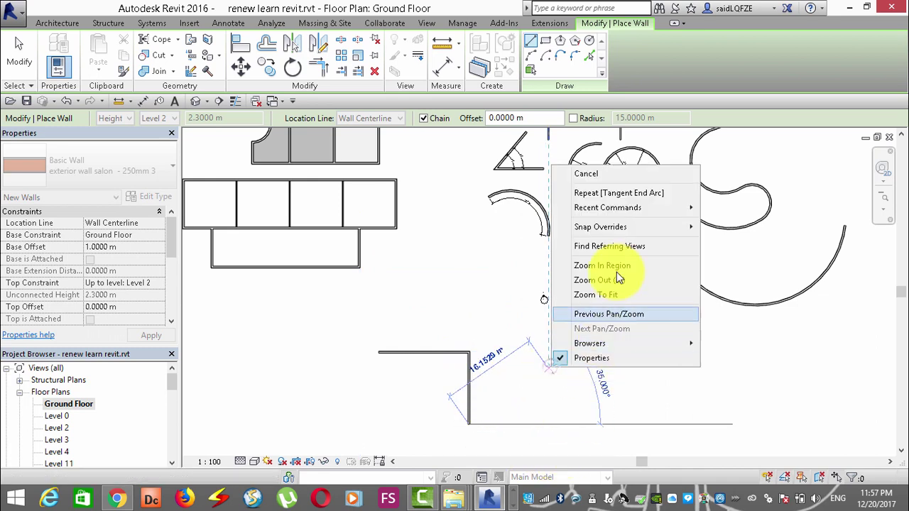
{"action": "left_click", "coordinate": [622, 176]}
{"action": "scroll", "coordinate": [469, 362], "scroll_direction": "up", "scroll_amount": 3}
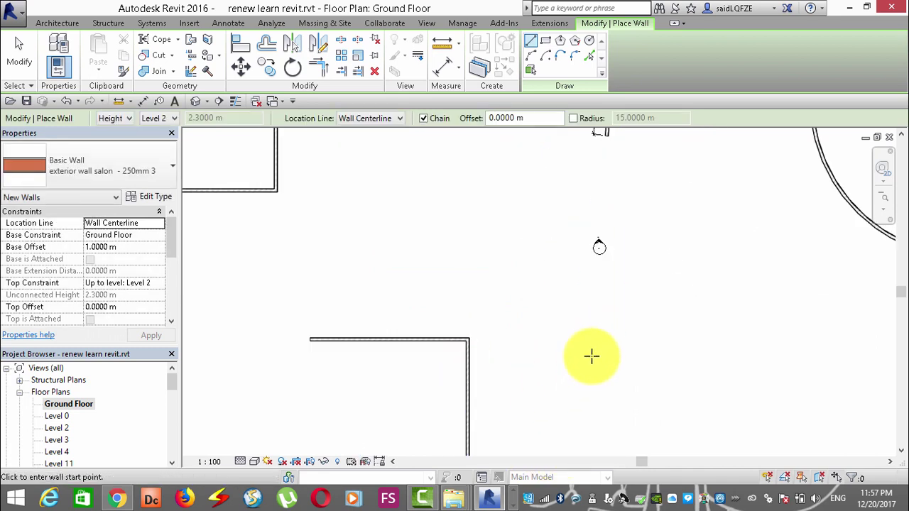
Fillet the corner with a 10 m arc wall, then undo it
{"action": "left_click", "coordinate": [576, 57]}
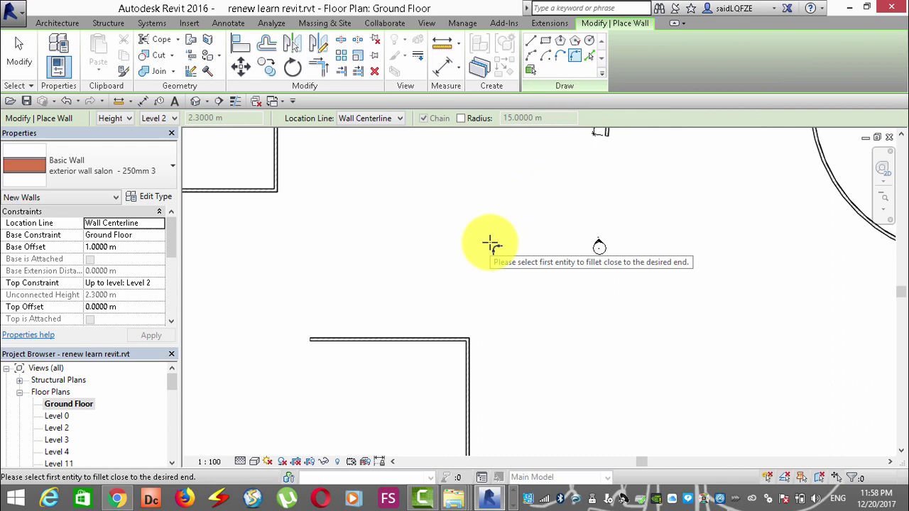
{"action": "left_click", "coordinate": [409, 338]}
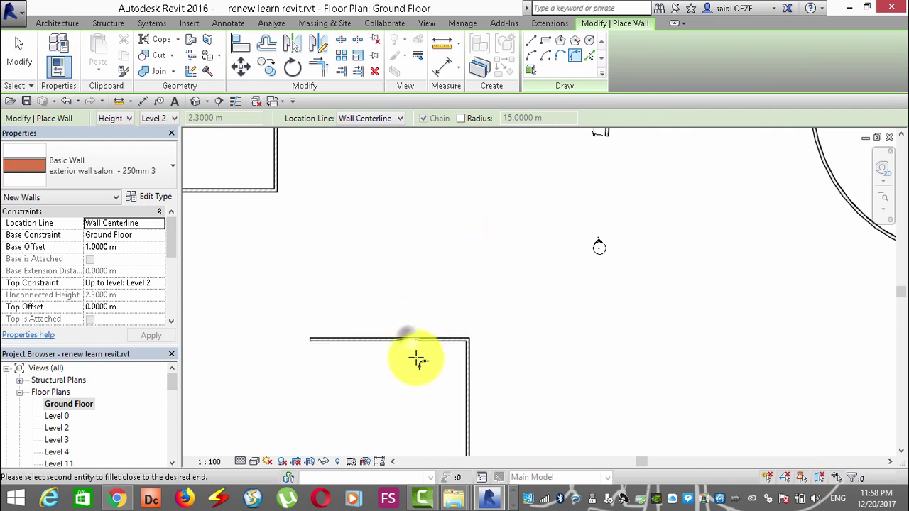
{"action": "left_click", "coordinate": [468, 396]}
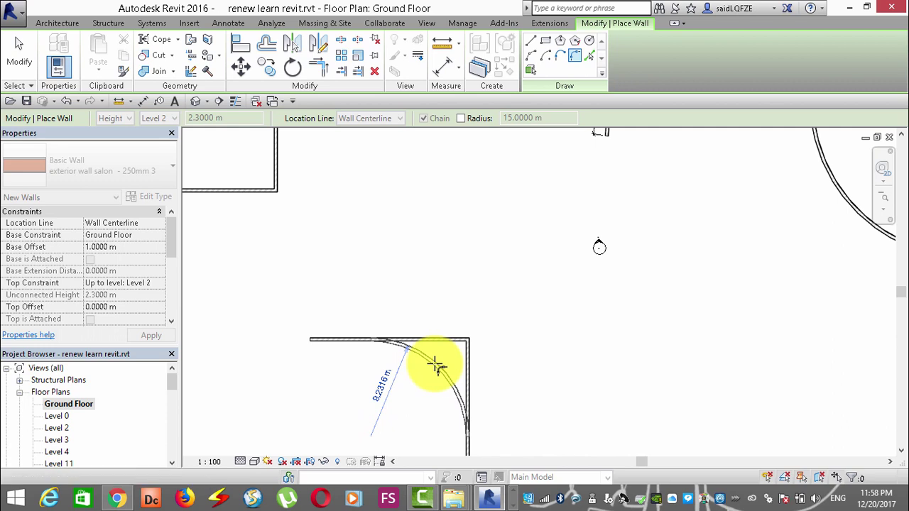
{"action": "left_click", "coordinate": [428, 370]}
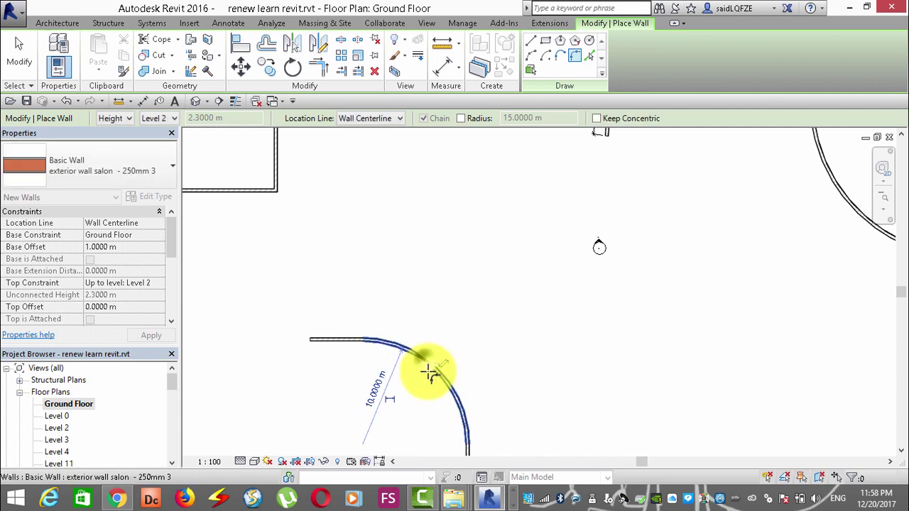
{"action": "scroll", "coordinate": [540, 258], "scroll_direction": "down", "scroll_amount": 2}
{"action": "scroll", "coordinate": [519, 277], "scroll_direction": "up", "scroll_amount": 1}
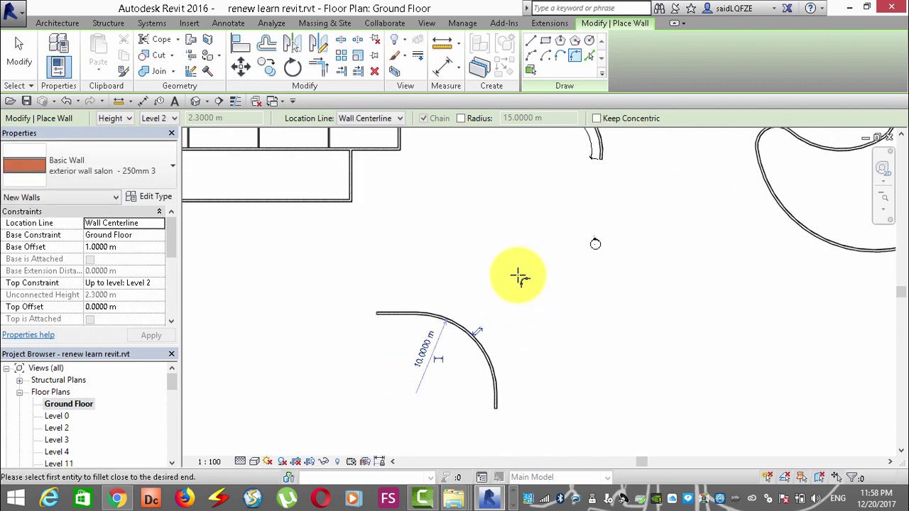
{"action": "key", "text": "ctrl+z"}
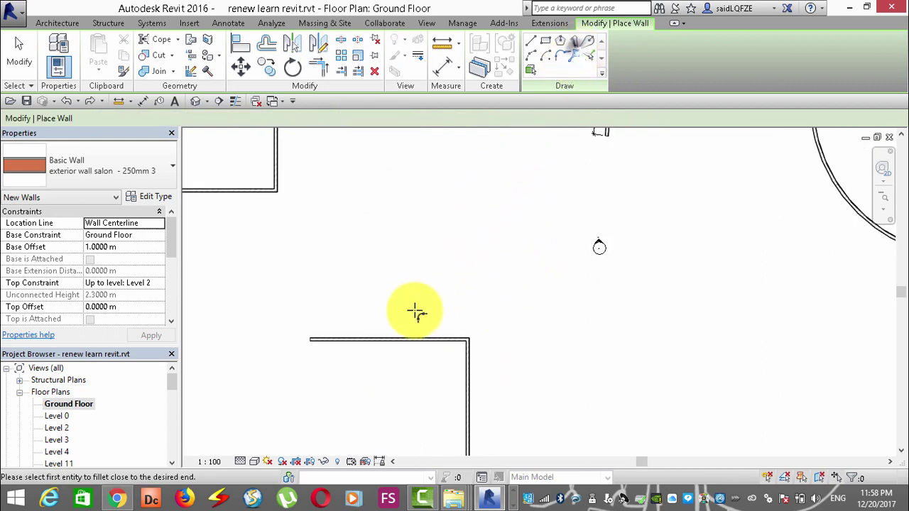
Retry the corner fillet with a fixed 15 m radius, triggering a join error
{"action": "left_click", "coordinate": [461, 119]}
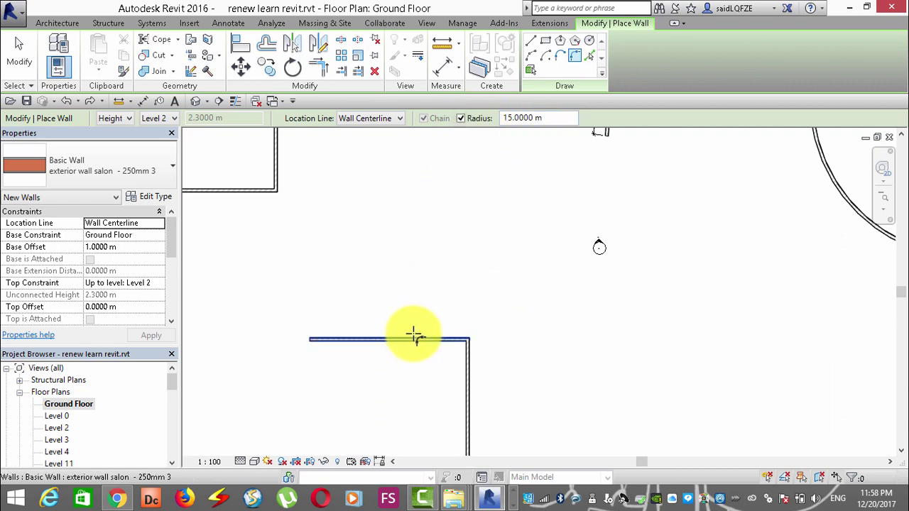
{"action": "left_click", "coordinate": [411, 339]}
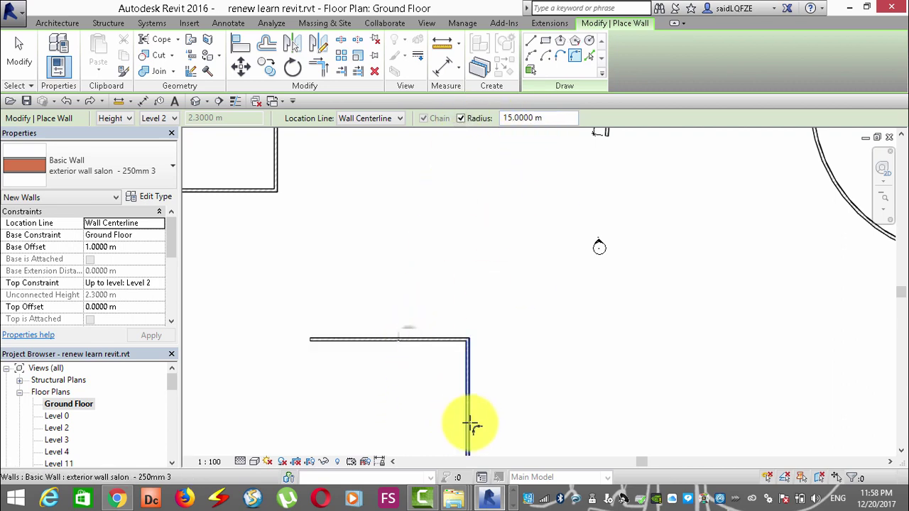
{"action": "left_click", "coordinate": [468, 424]}
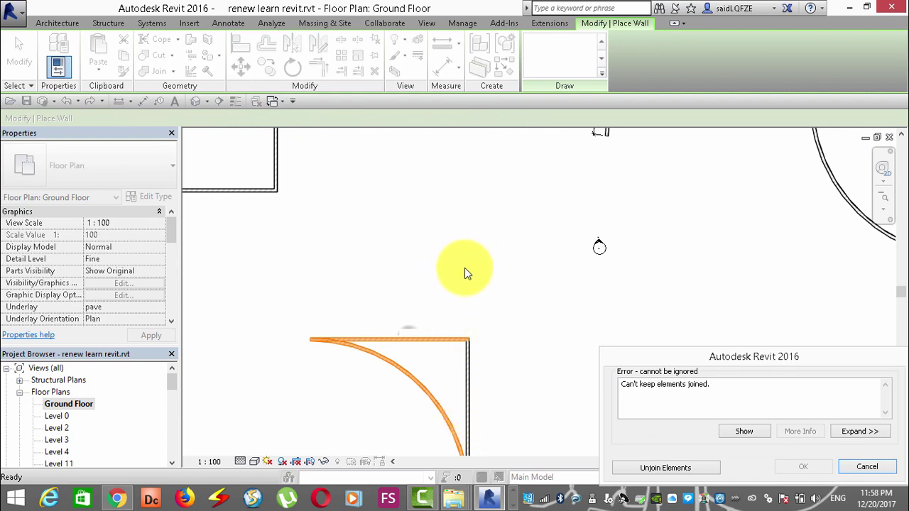
Cancel the join error and extend the horizontal wall left and the vertical wall down
{"action": "left_click", "coordinate": [867, 472]}
{"action": "scroll", "coordinate": [442, 220], "scroll_direction": "down", "scroll_amount": 2}
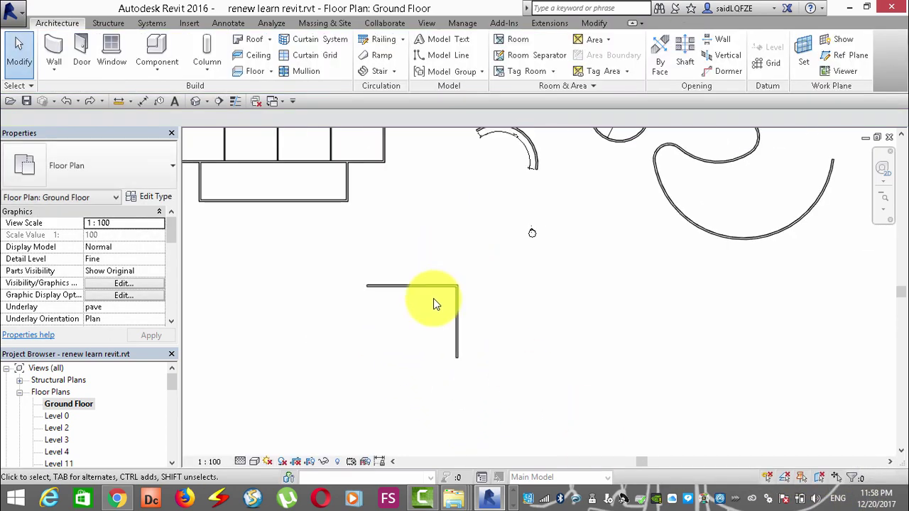
{"action": "left_click", "coordinate": [369, 285]}
{"action": "left_click_drag", "start_coordinate": [367, 285], "coordinate": [300, 285]}
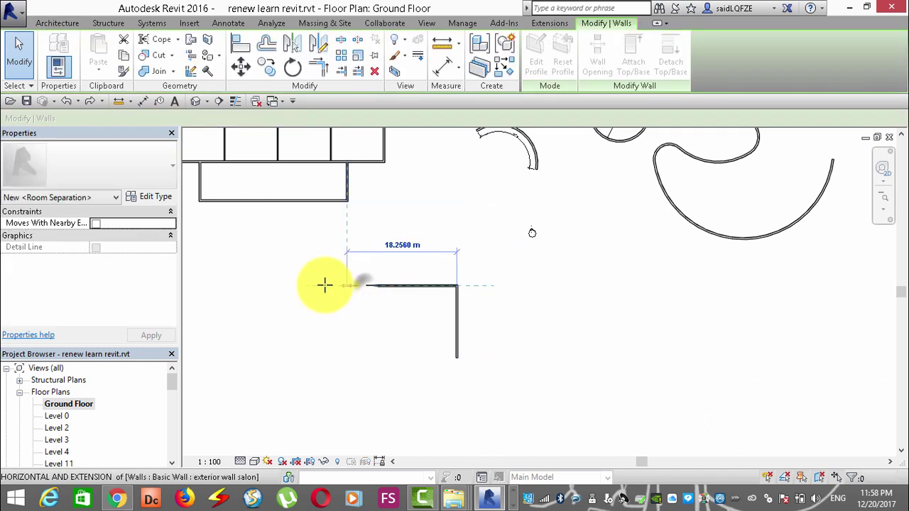
{"action": "left_click", "coordinate": [456, 340]}
{"action": "left_click_drag", "start_coordinate": [459, 359], "coordinate": [456, 439]}
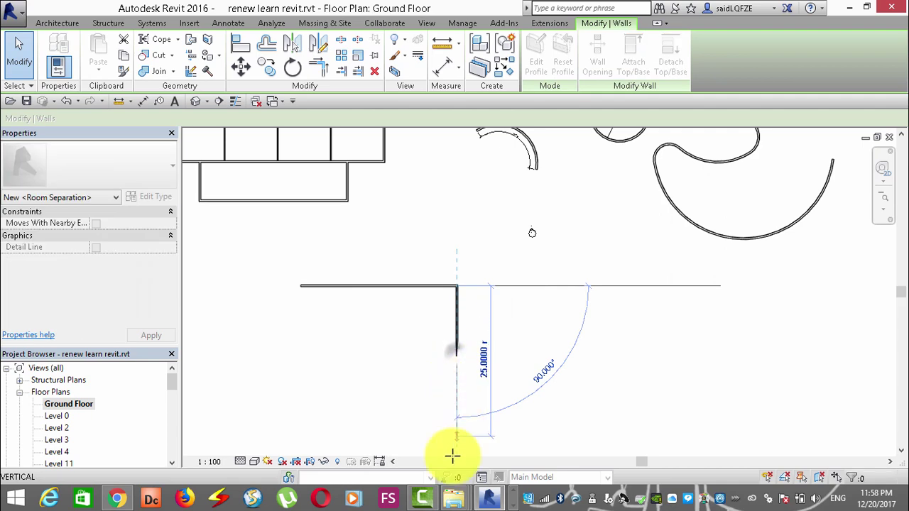
{"action": "left_click", "coordinate": [321, 320]}
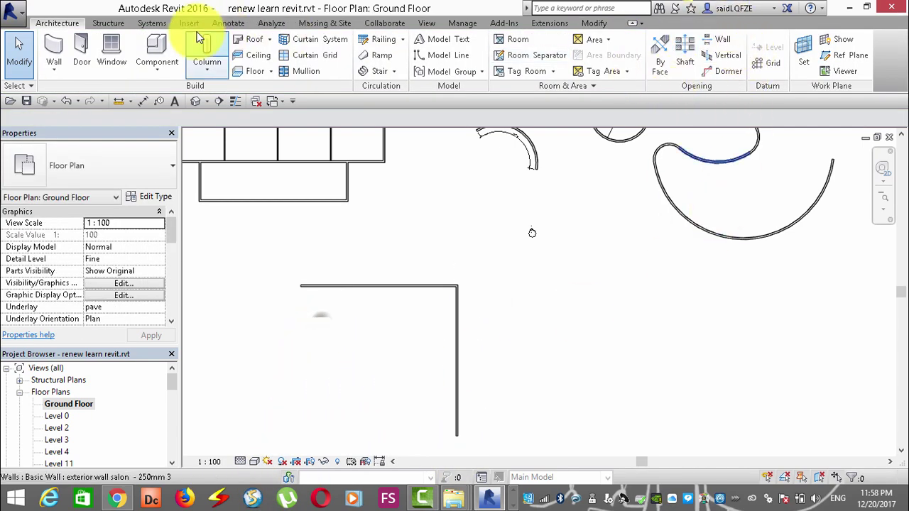
Round the two walls' corner with a 15 m radius fillet arc wall
{"action": "left_click", "coordinate": [60, 56]}
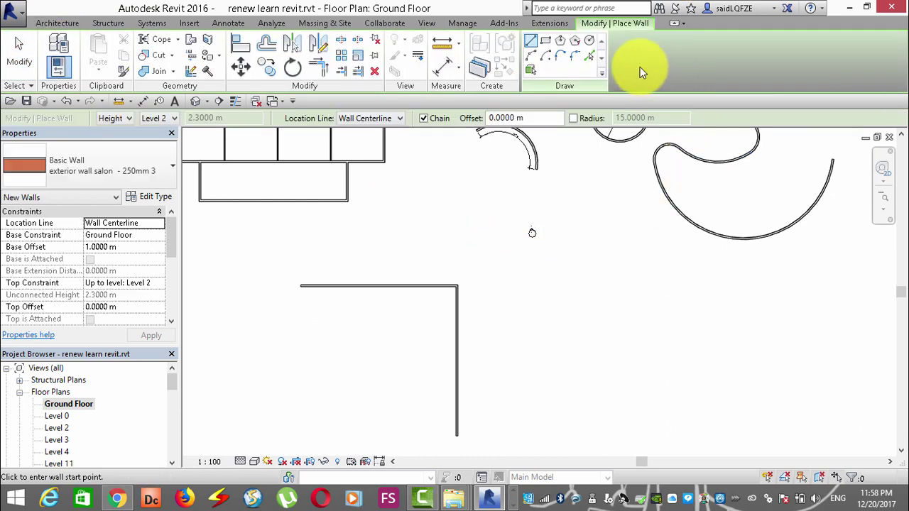
{"action": "left_click", "coordinate": [575, 59]}
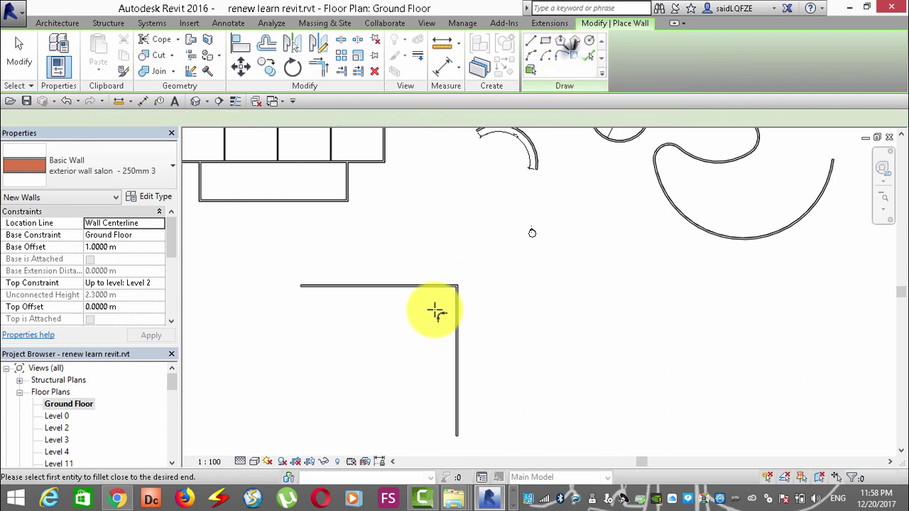
{"action": "left_click", "coordinate": [412, 287]}
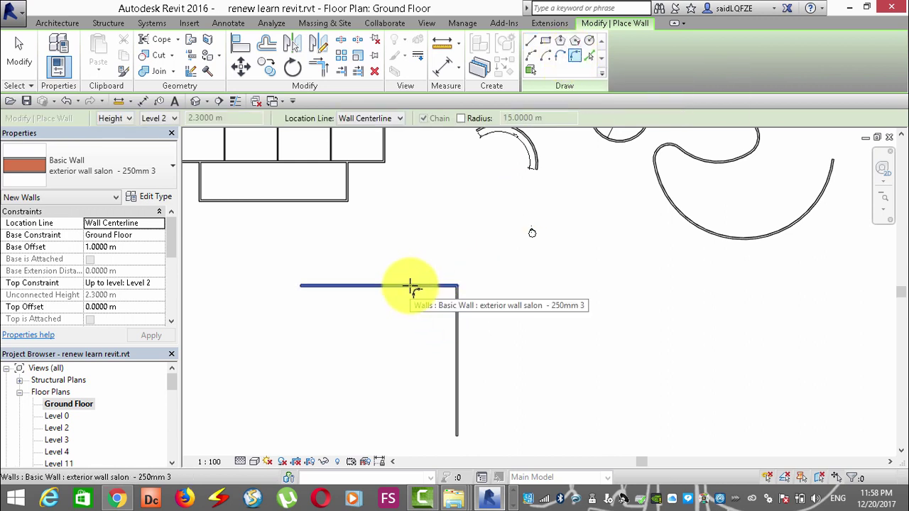
{"action": "left_click", "coordinate": [461, 118]}
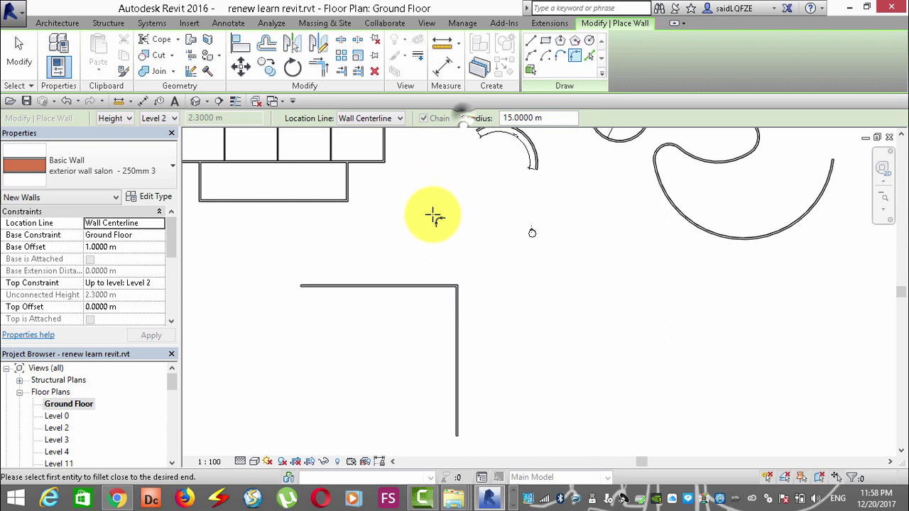
{"action": "left_click", "coordinate": [408, 286]}
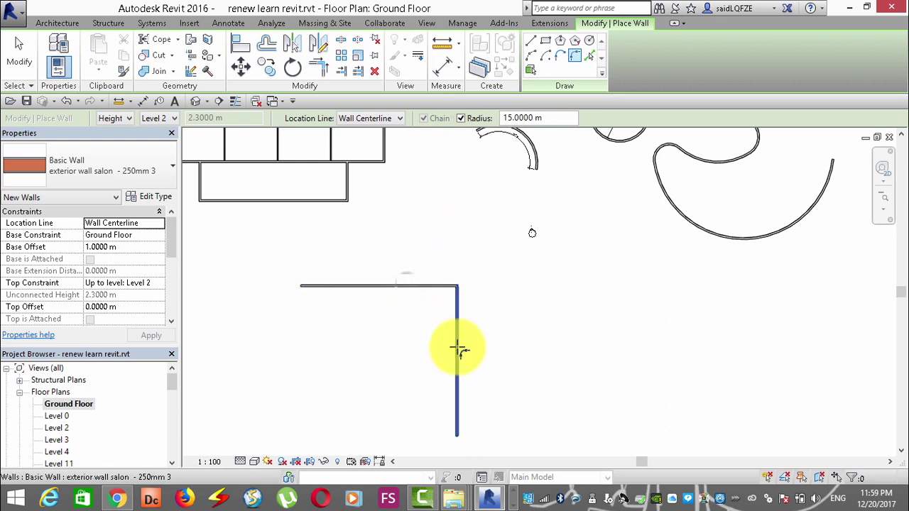
{"action": "left_click", "coordinate": [458, 344]}
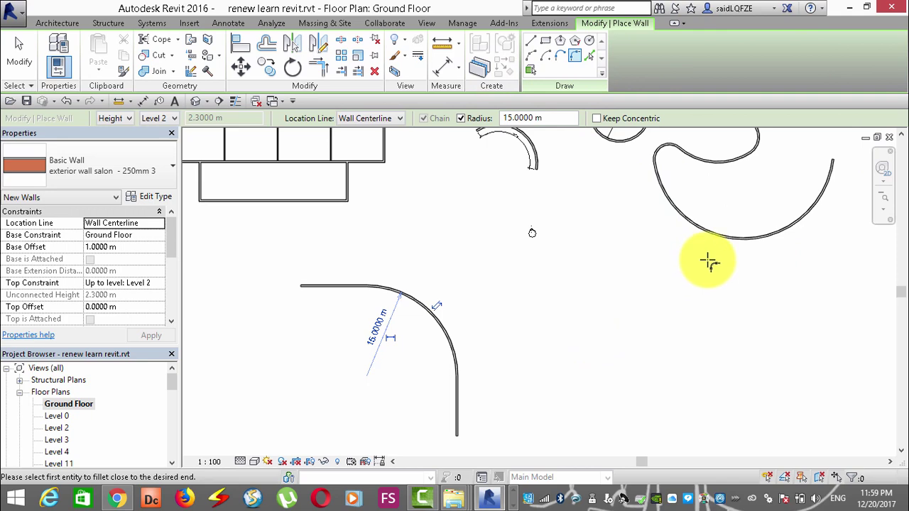
{"action": "scroll", "coordinate": [710, 261], "scroll_direction": "down", "scroll_amount": 2}
{"action": "scroll", "coordinate": [710, 260], "scroll_direction": "down", "scroll_amount": 3}
{"action": "scroll", "coordinate": [570, 314], "scroll_direction": "down", "scroll_amount": 2}
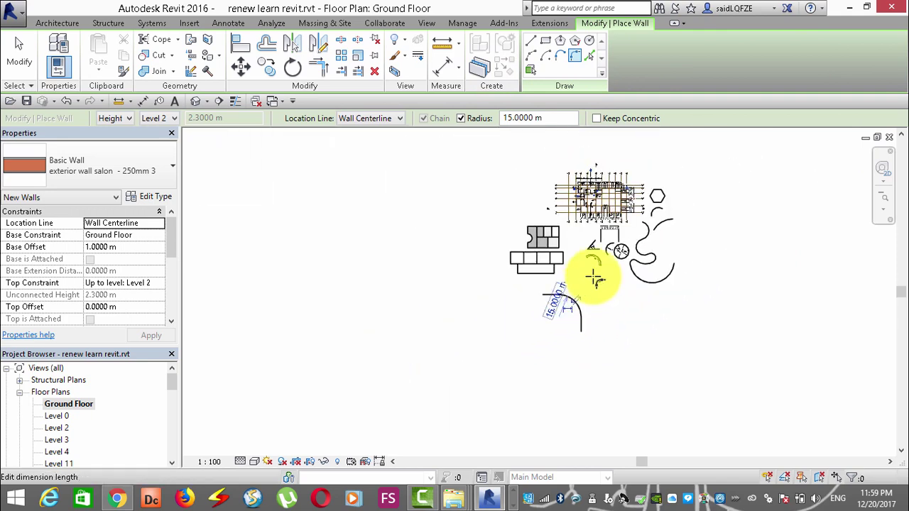
Start placing a 2.5mm Arial text note from the Annotate tools
{"action": "scroll", "coordinate": [594, 269], "scroll_direction": "up", "scroll_amount": 3}
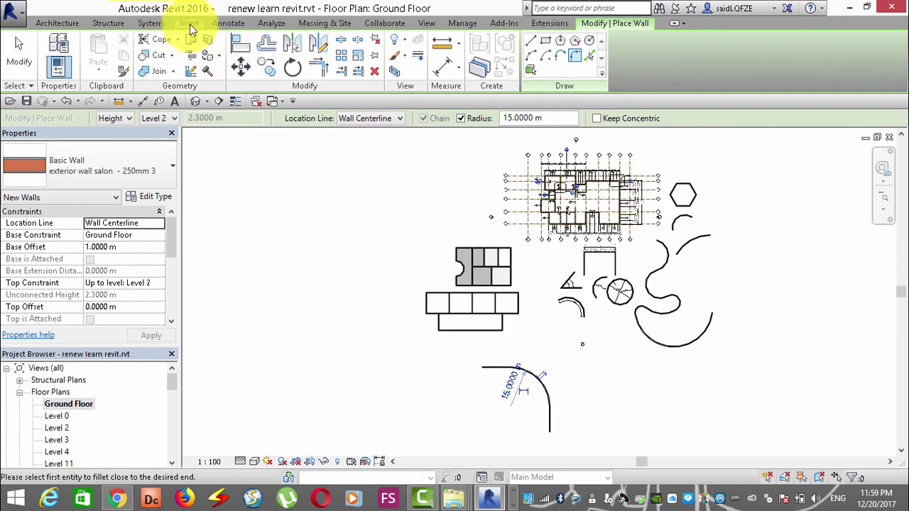
{"action": "left_click", "coordinate": [228, 23]}
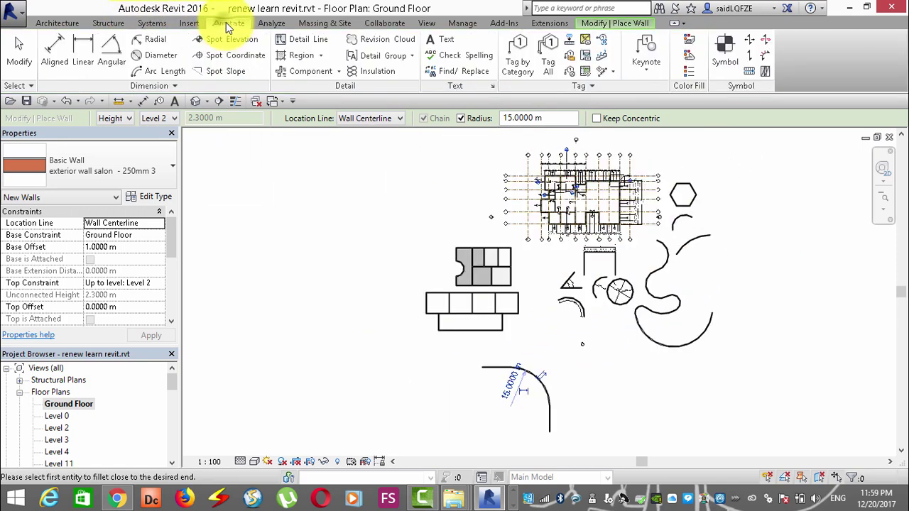
{"action": "left_click", "coordinate": [435, 41]}
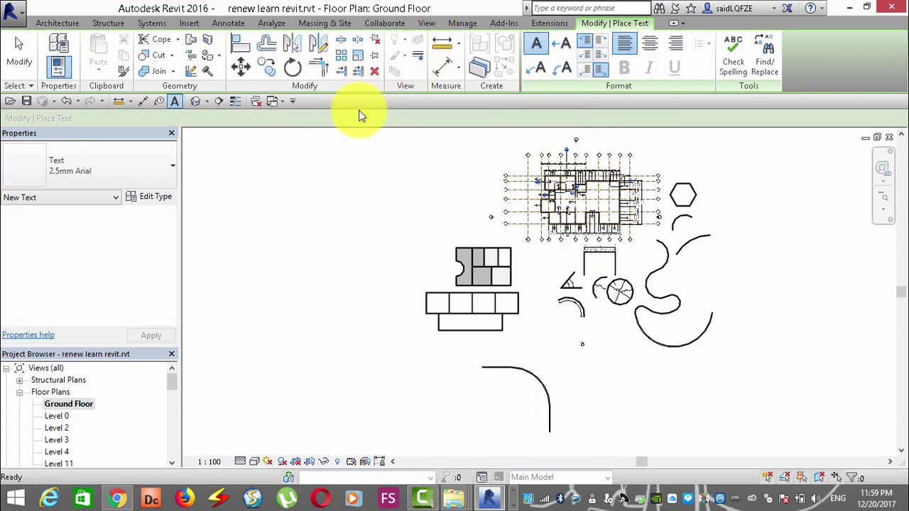